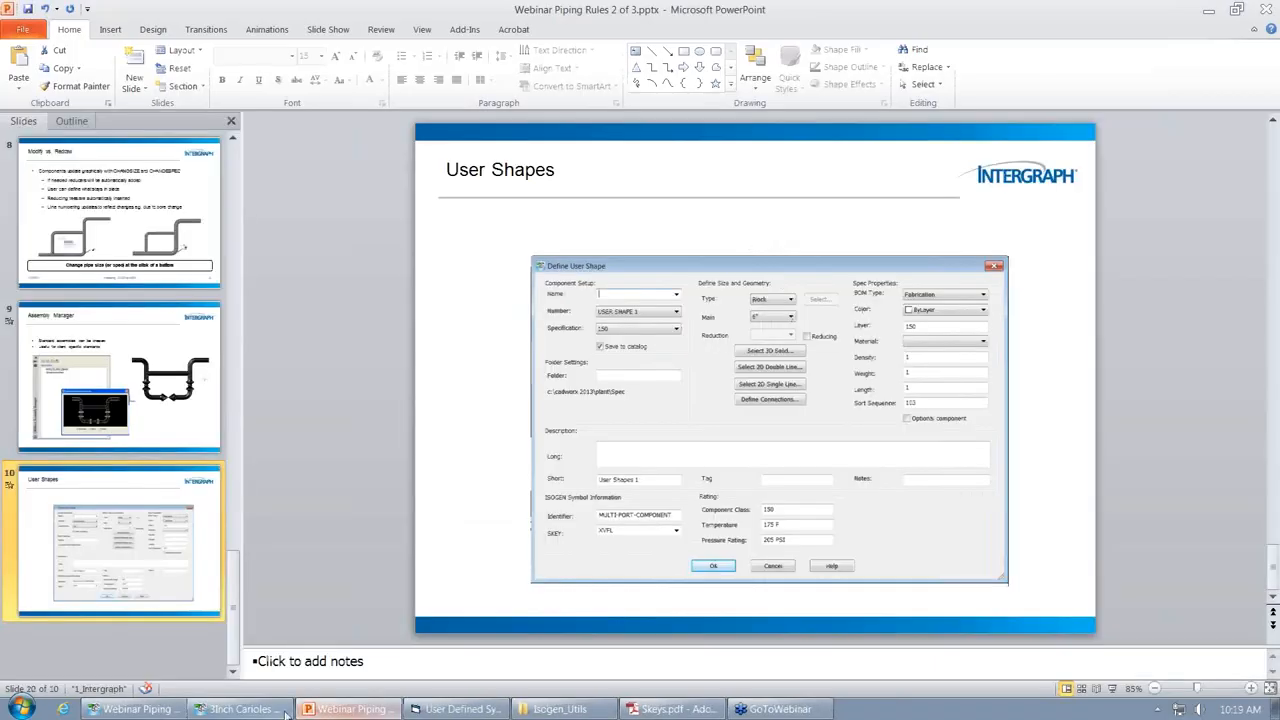
Switch to the CADWorx Plant drawing and review the available pipe specifications.
key(alt+Tab)
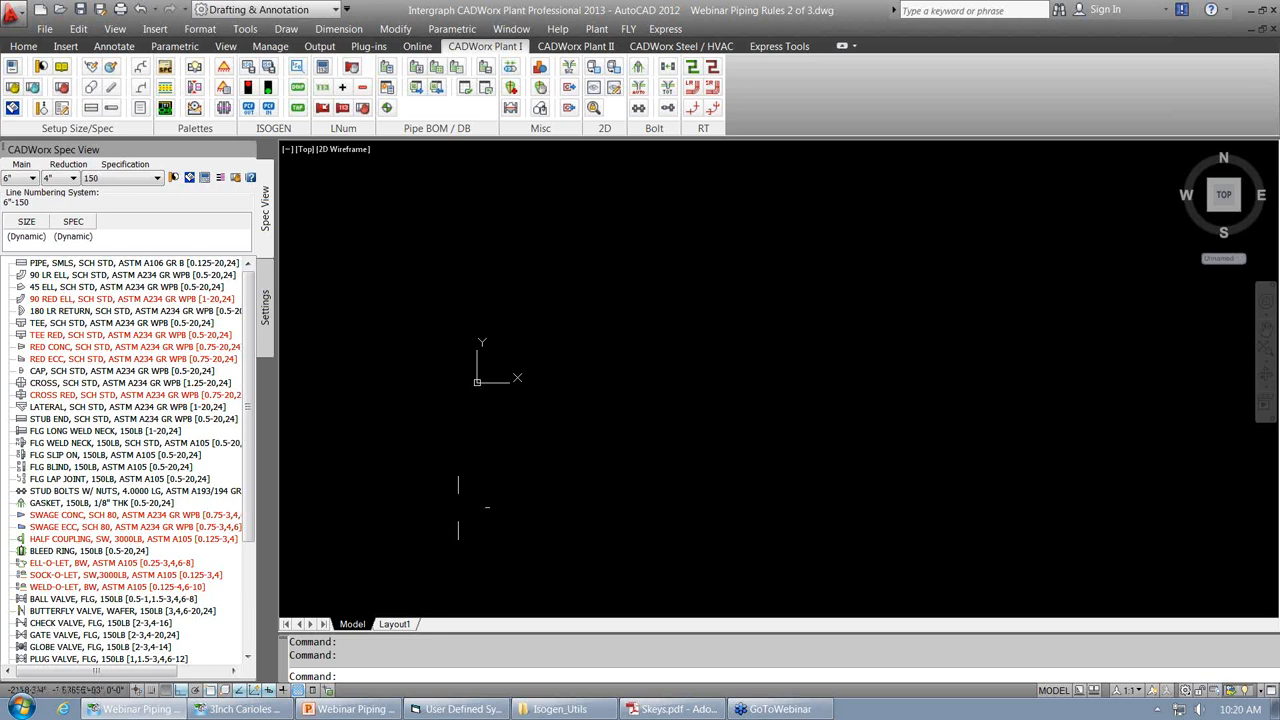
click(157, 177)
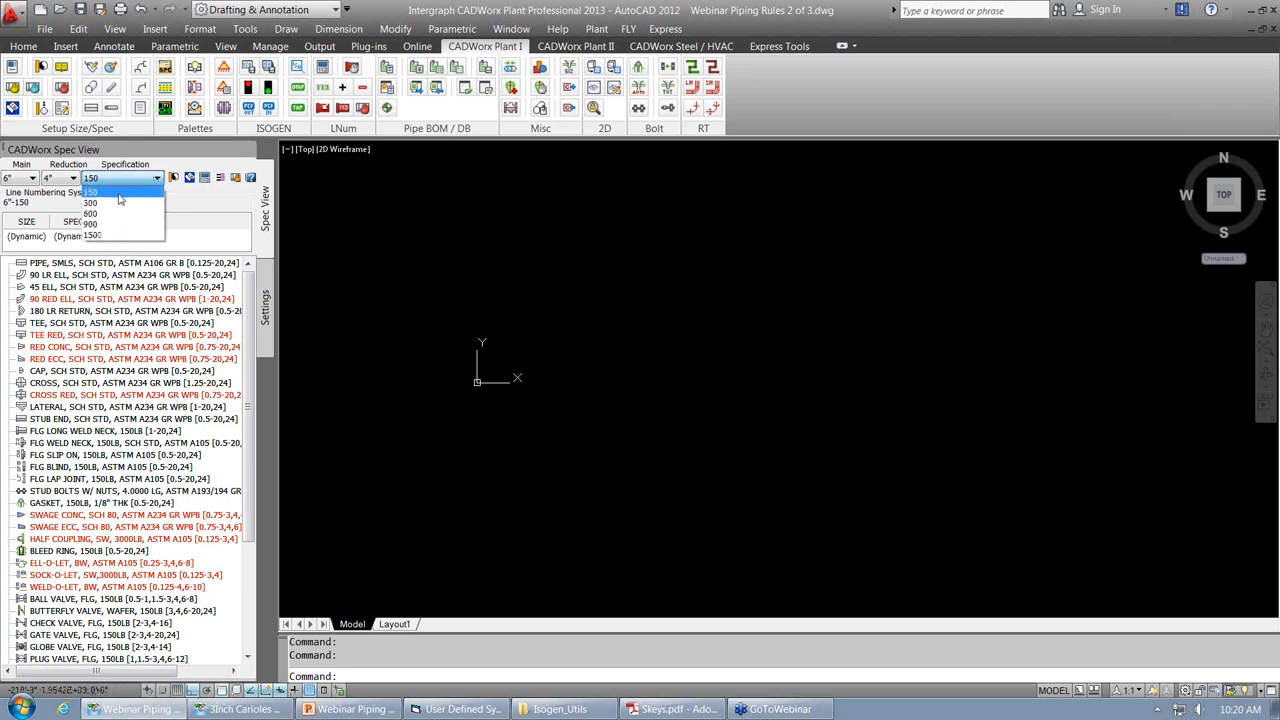
click(180, 197)
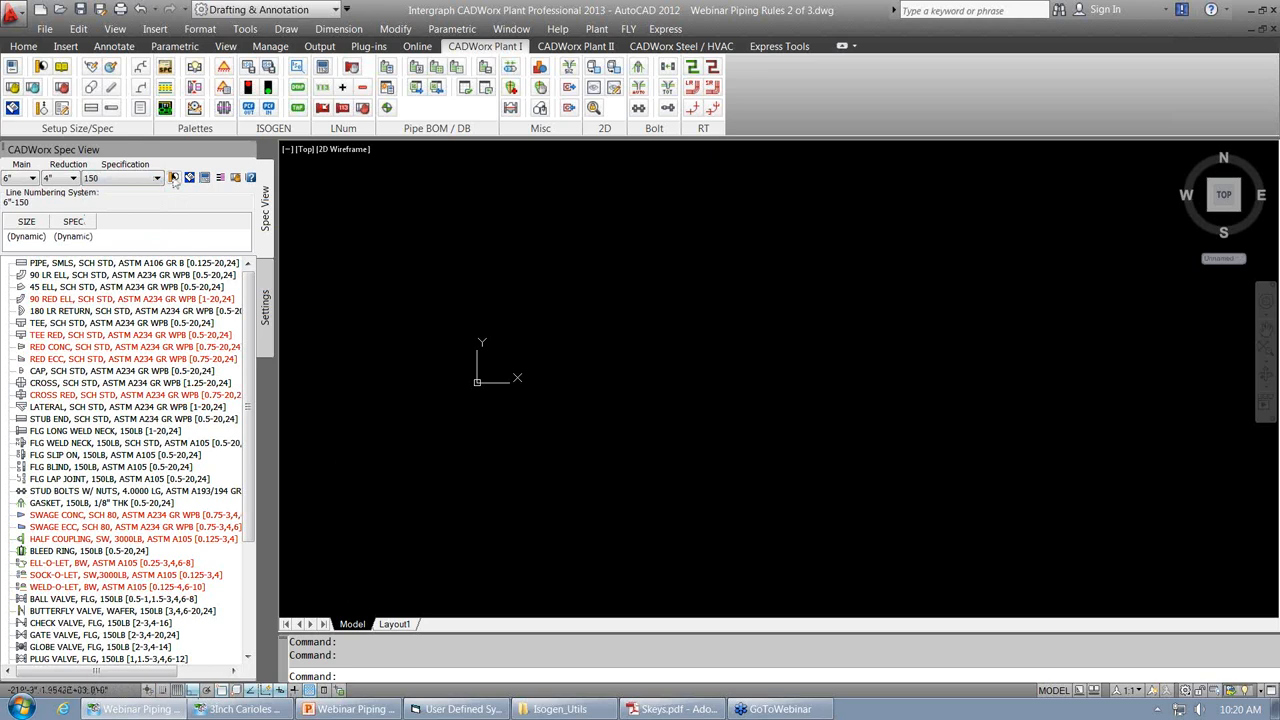
Review the active specification project and browse the project files in the Spec folder, keeping the current project.
click(173, 178)
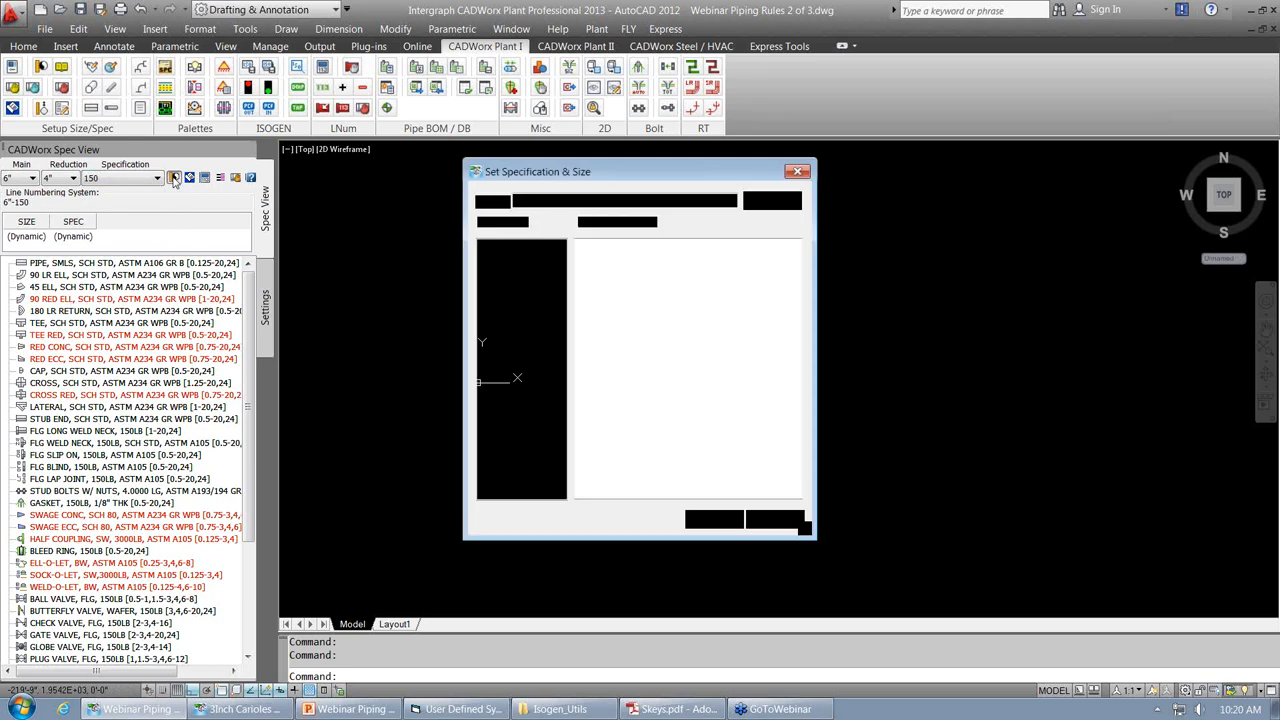
double_click(635, 200)
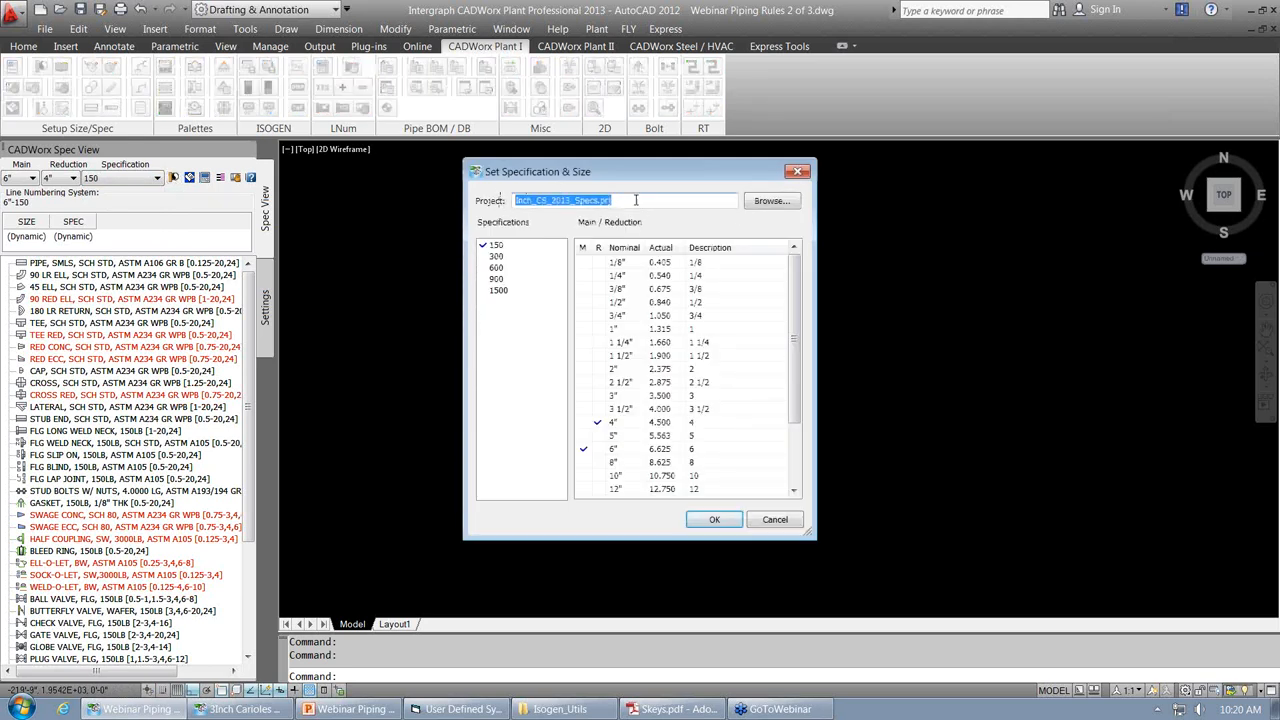
click(770, 203)
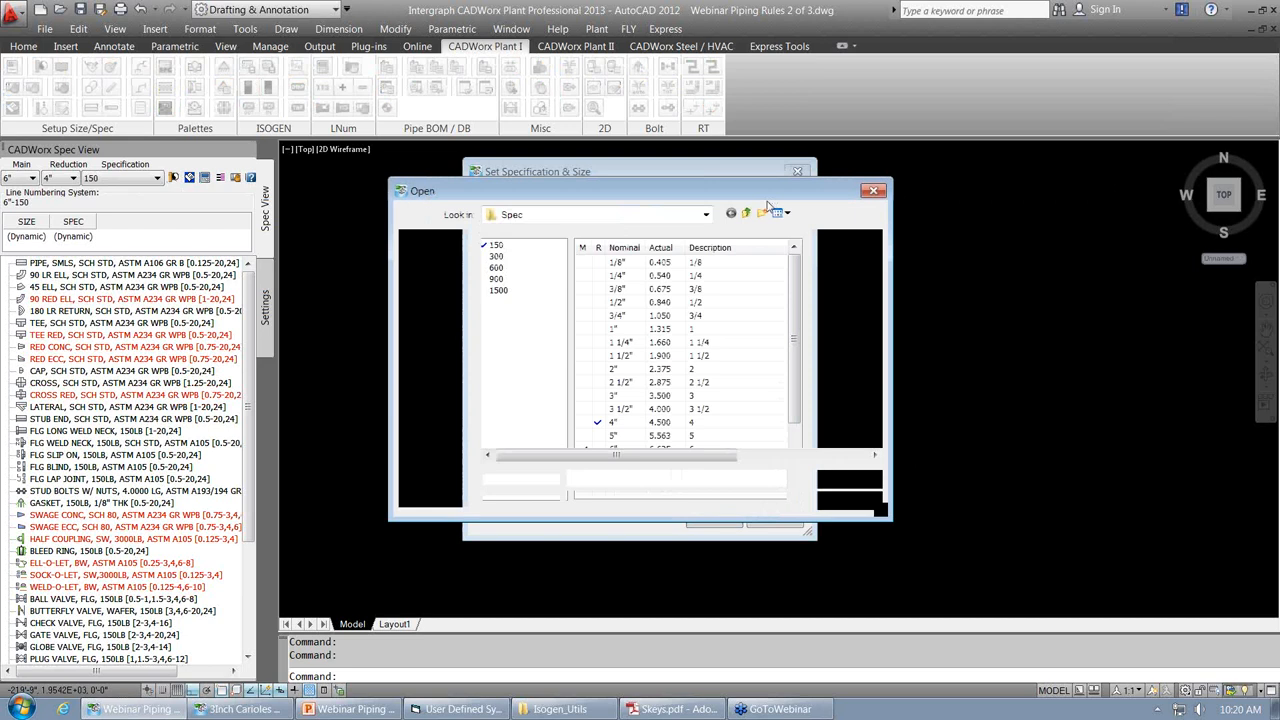
click(705, 214)
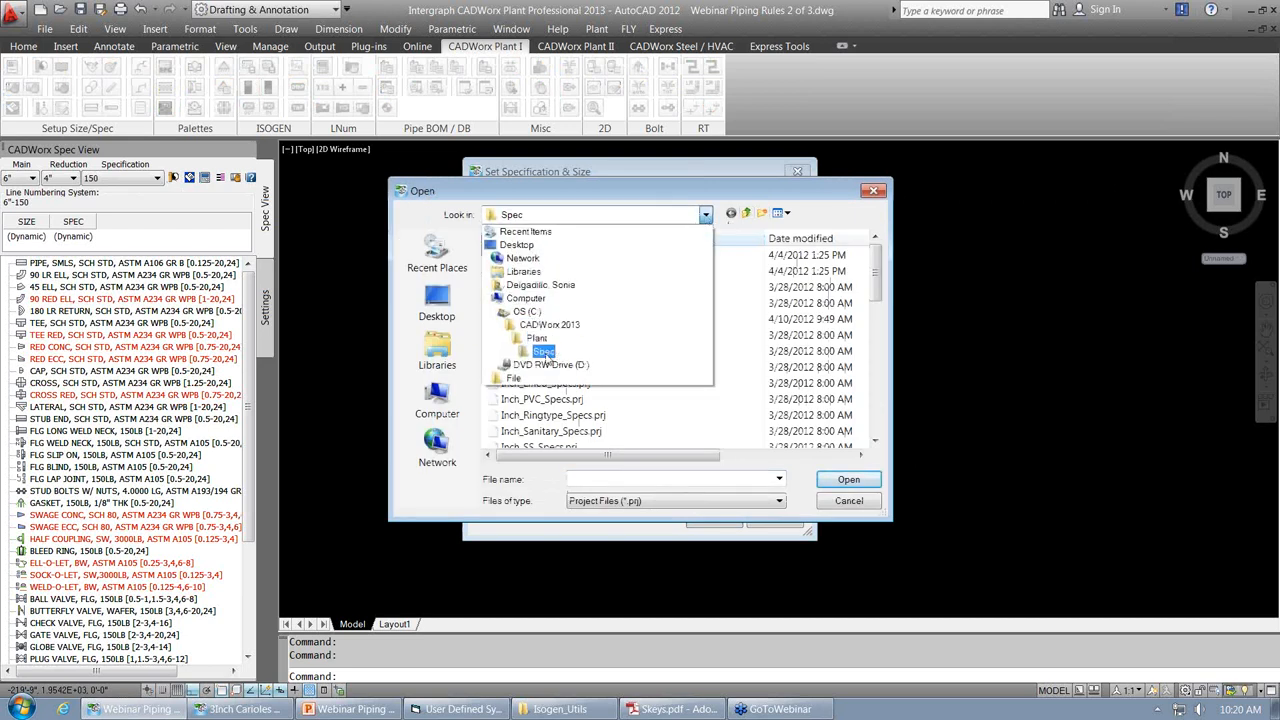
click(543, 352)
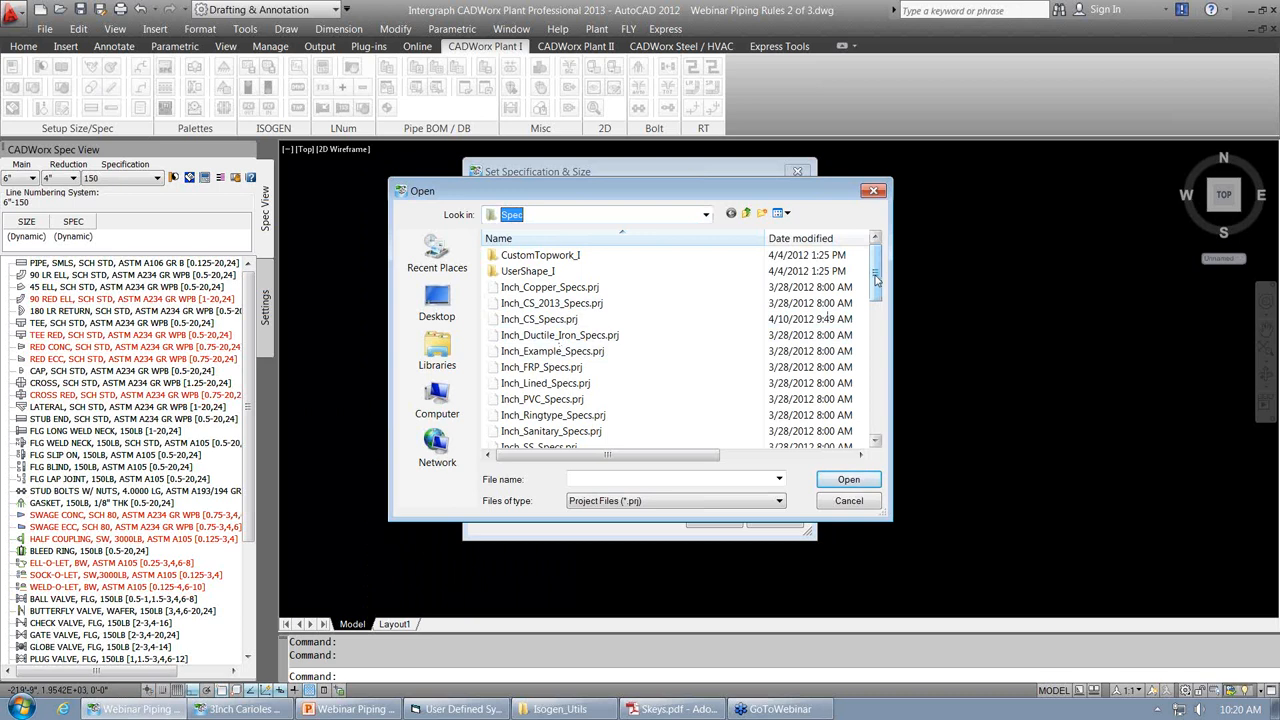
click(857, 503)
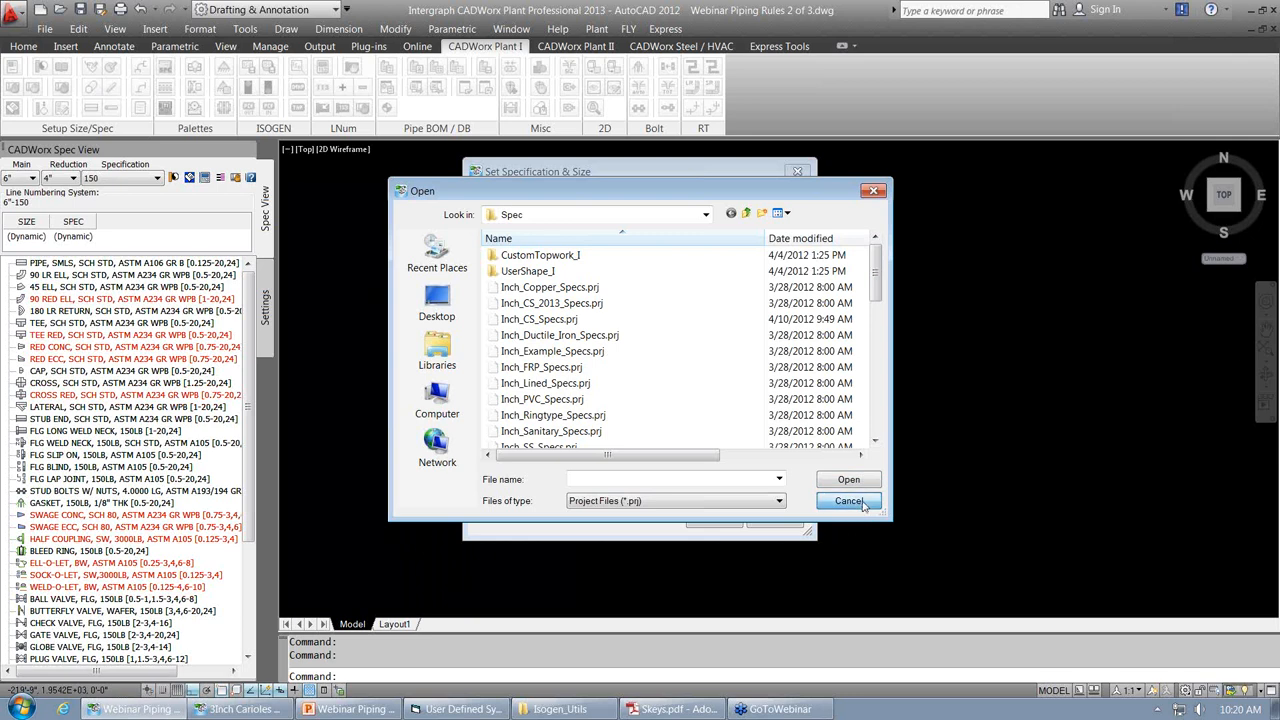
click(848, 501)
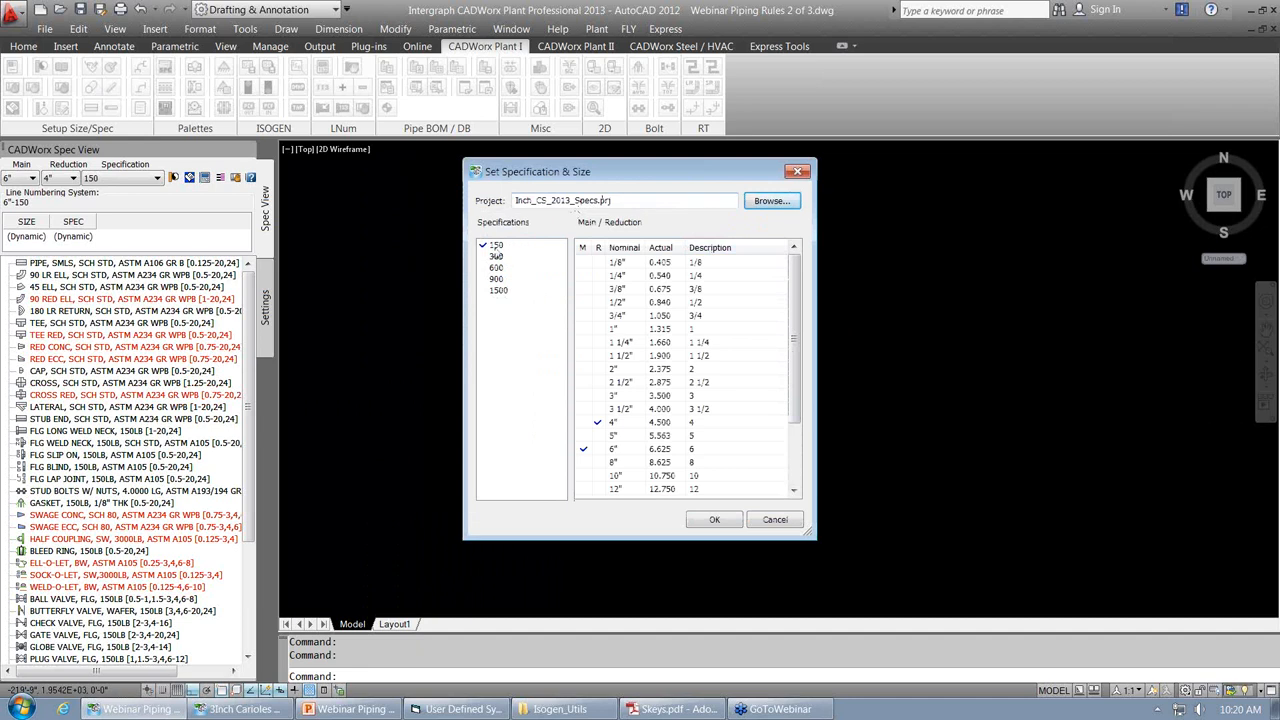
click(714, 519)
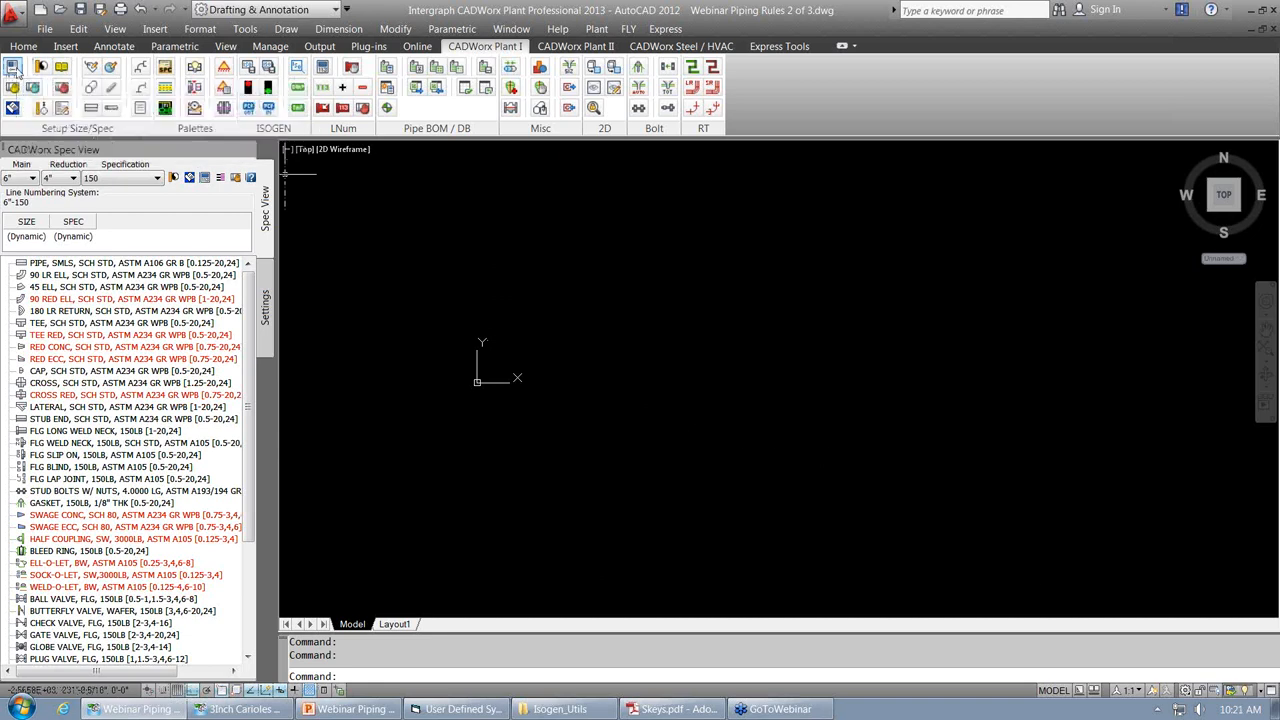
Open the Plant Setup's current drawing settings, try the 3D Solids drawing mode and set it back to 3D Enhanced.
click(13, 67)
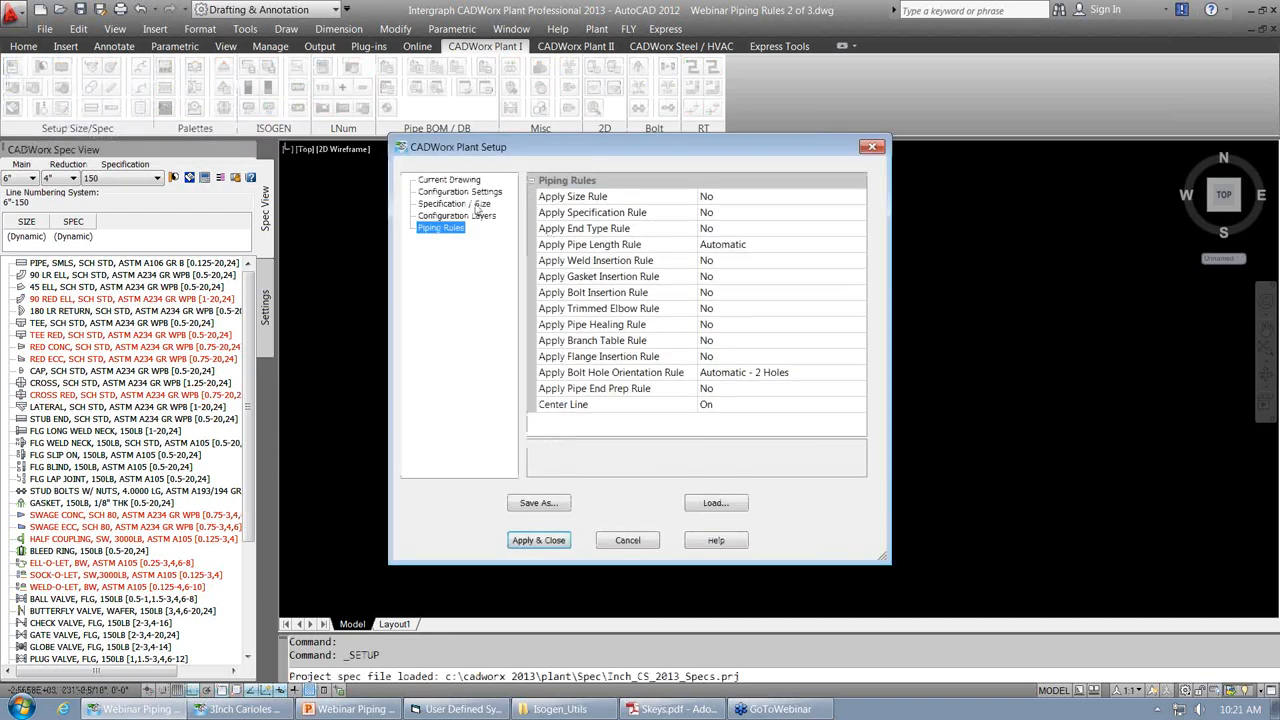
click(435, 181)
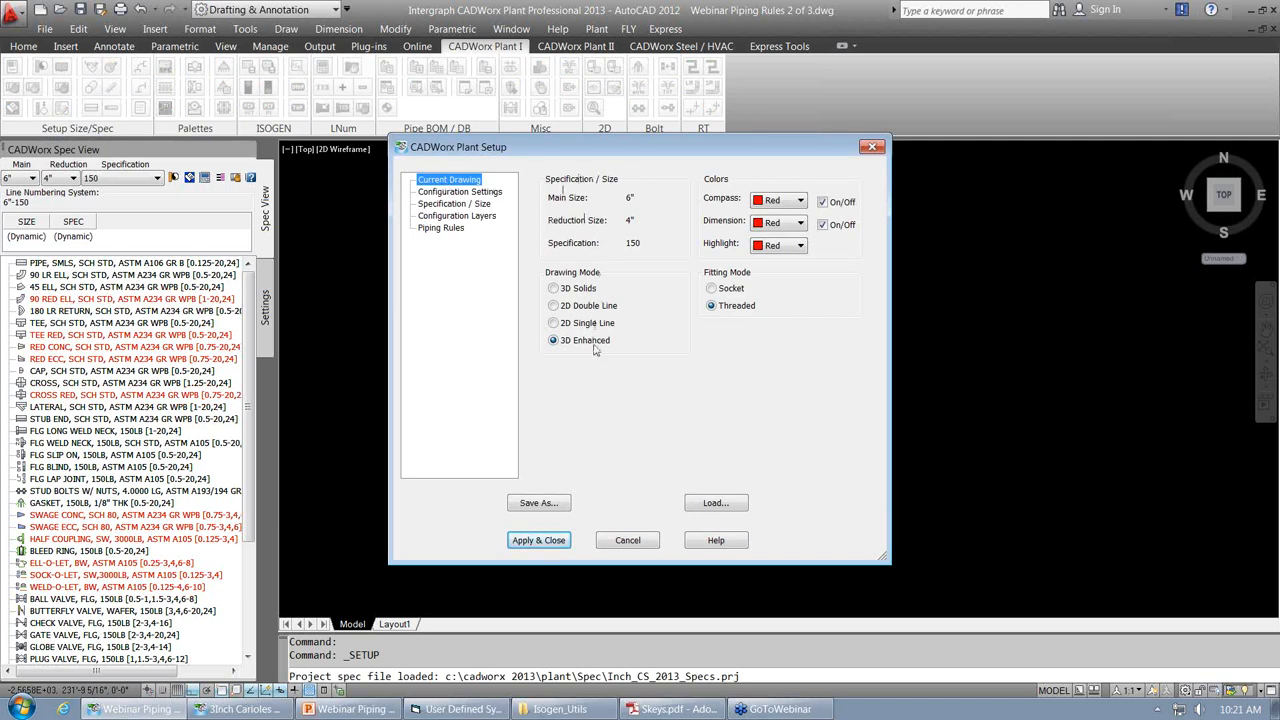
click(577, 292)
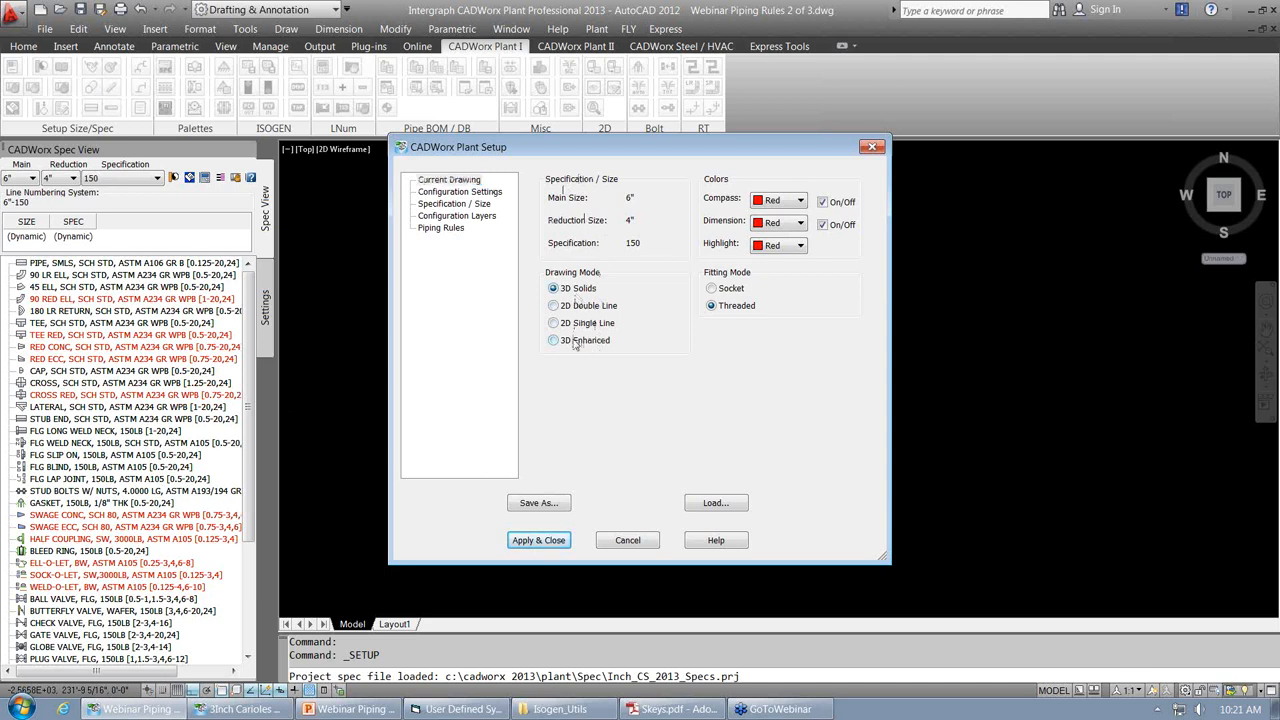
click(575, 342)
Examine the SystemMeasure options in the configuration settings without changing the unit system.
click(460, 192)
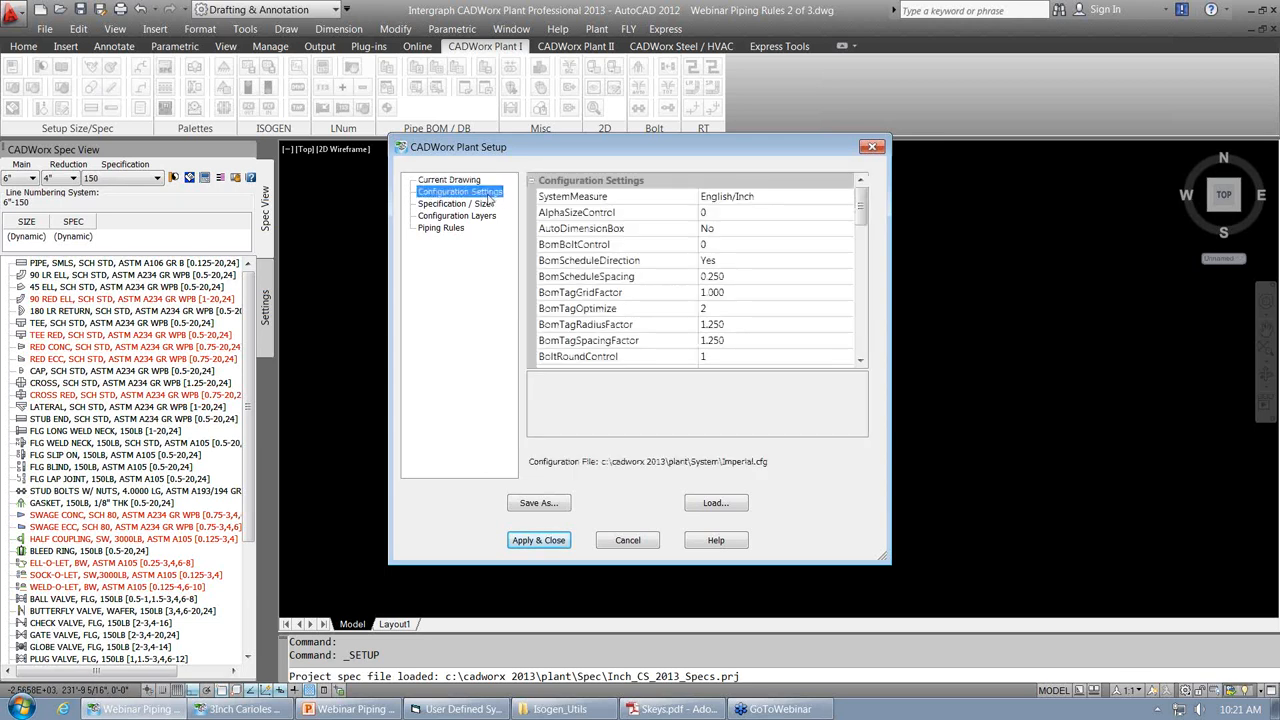
click(562, 202)
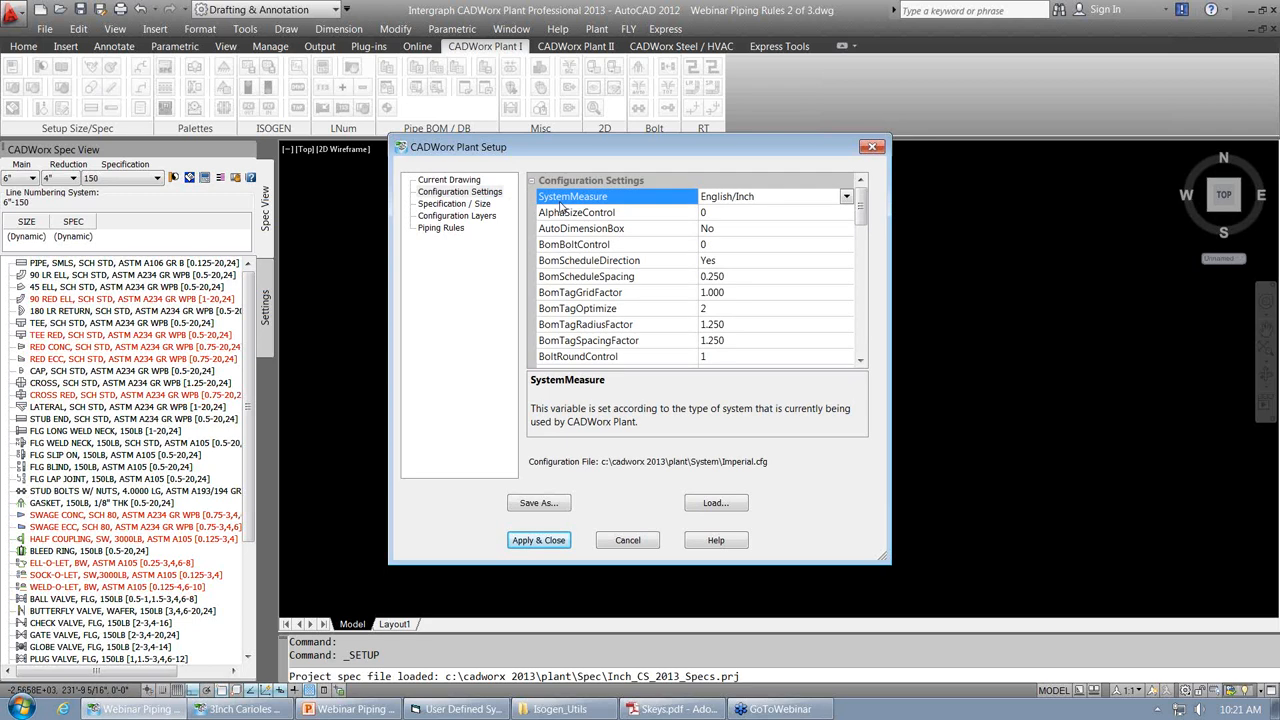
click(846, 197)
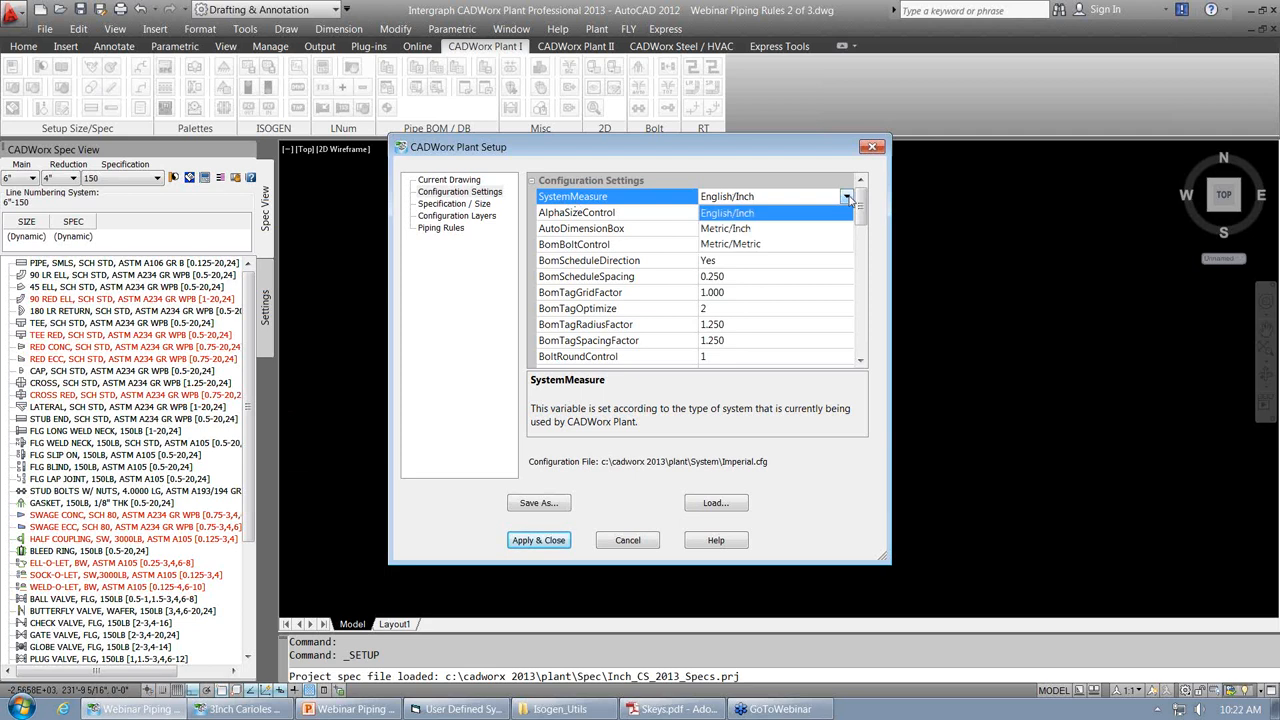
click(846, 198)
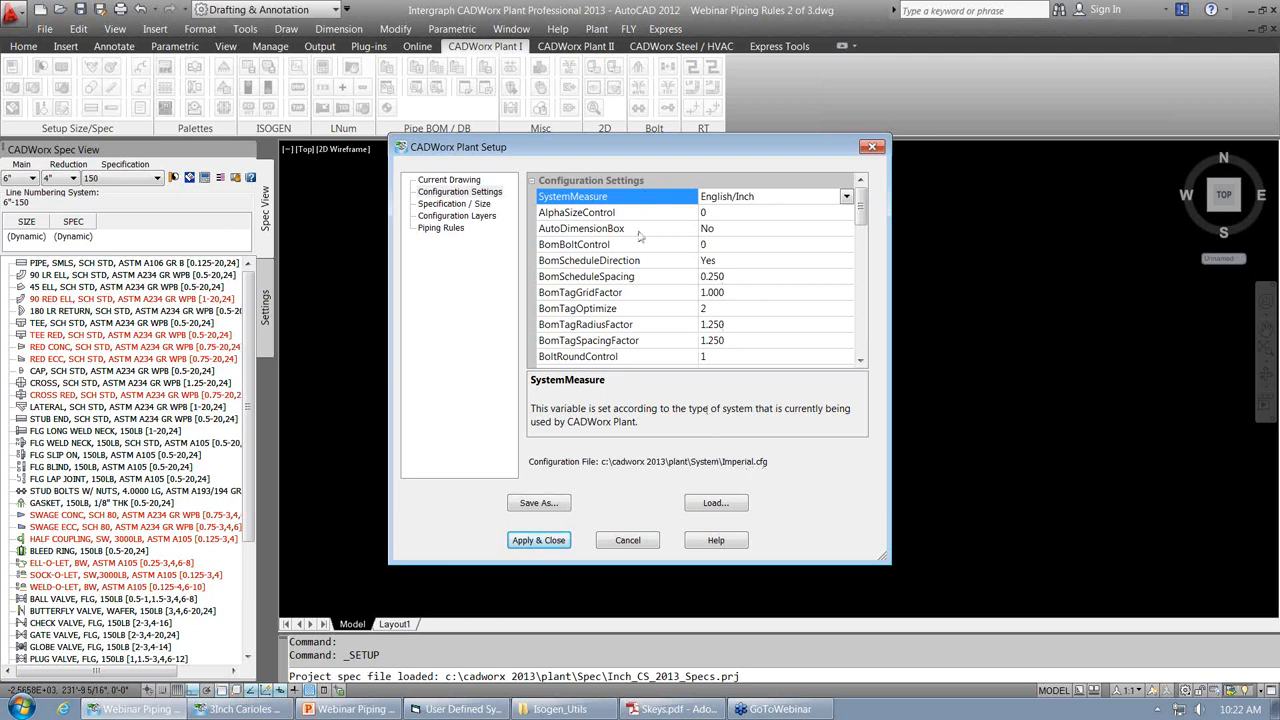
Review the setup's specification project and sizes, and the configuration layers with their colors and linetypes.
click(460, 206)
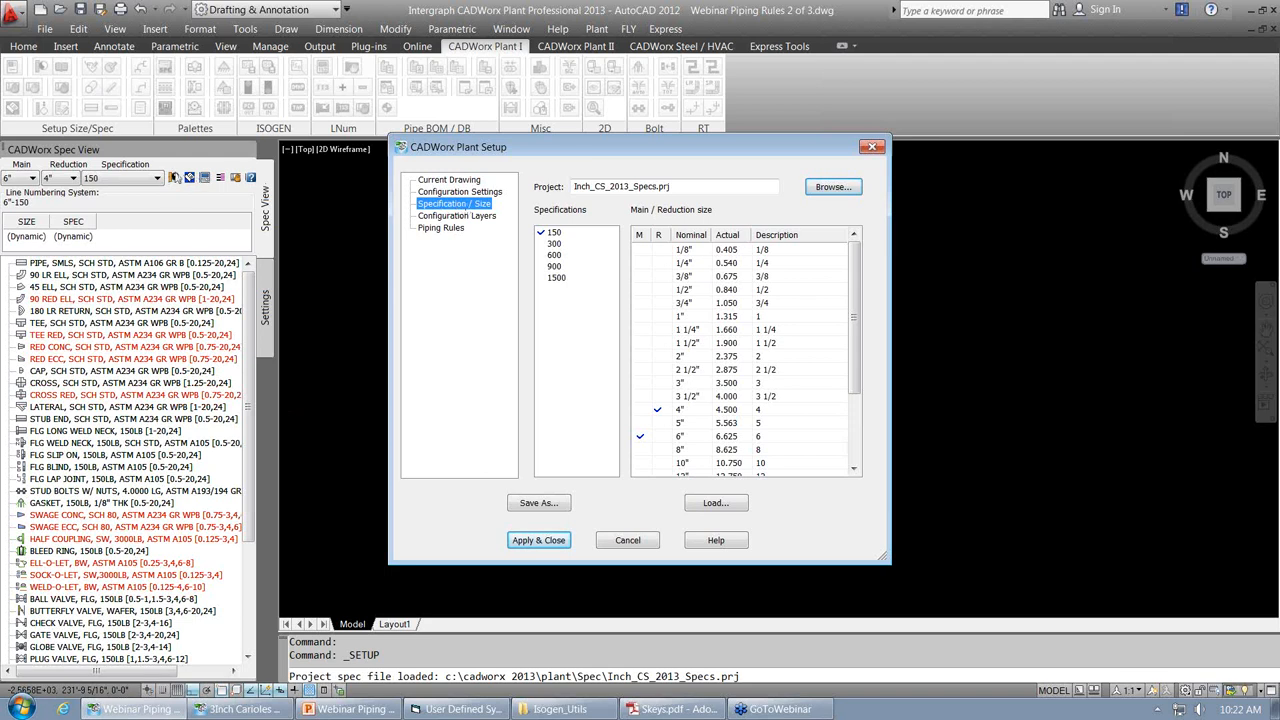
click(740, 187)
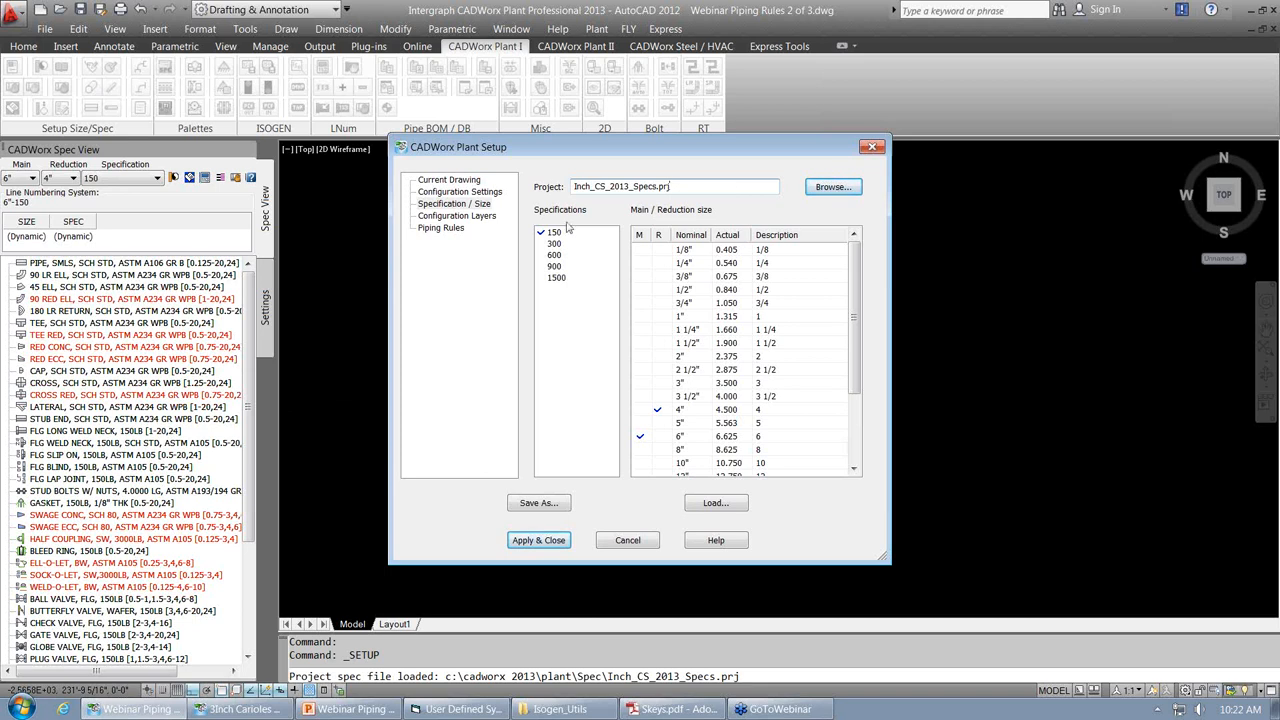
click(463, 216)
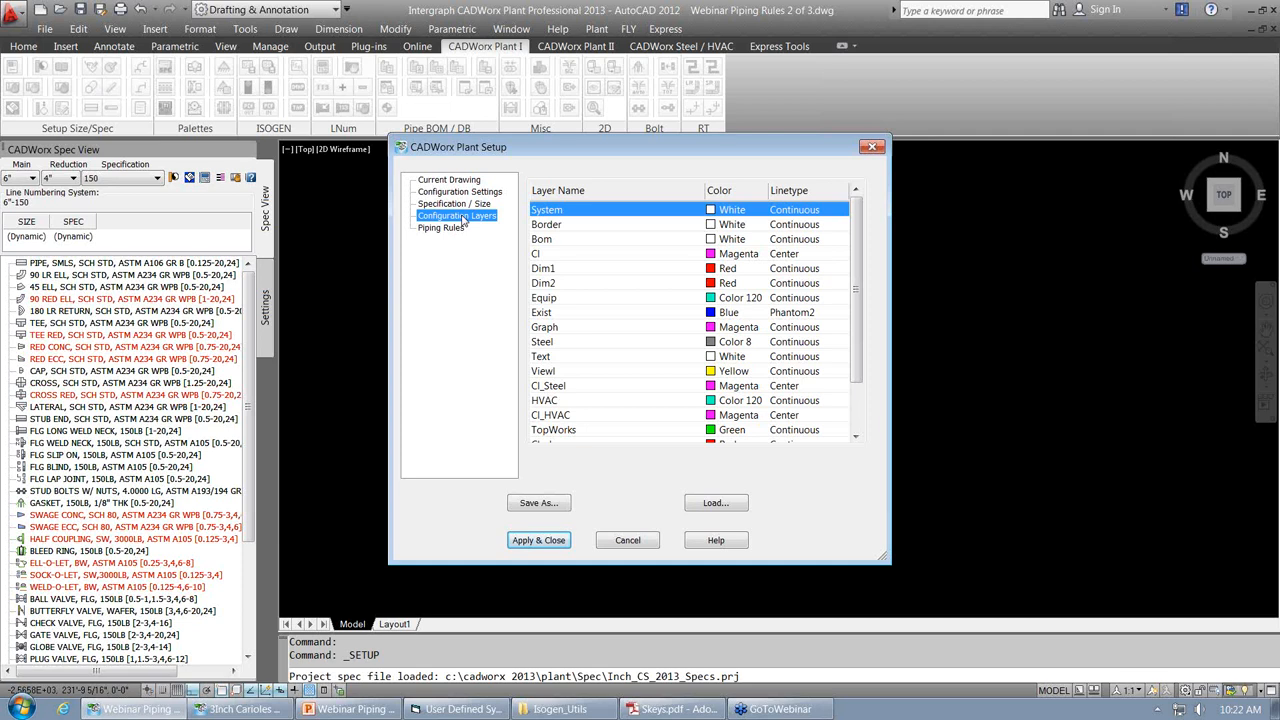
Set the Apply Size Rule and the Apply Specification Rule in the piping rules to Automatic.
click(447, 228)
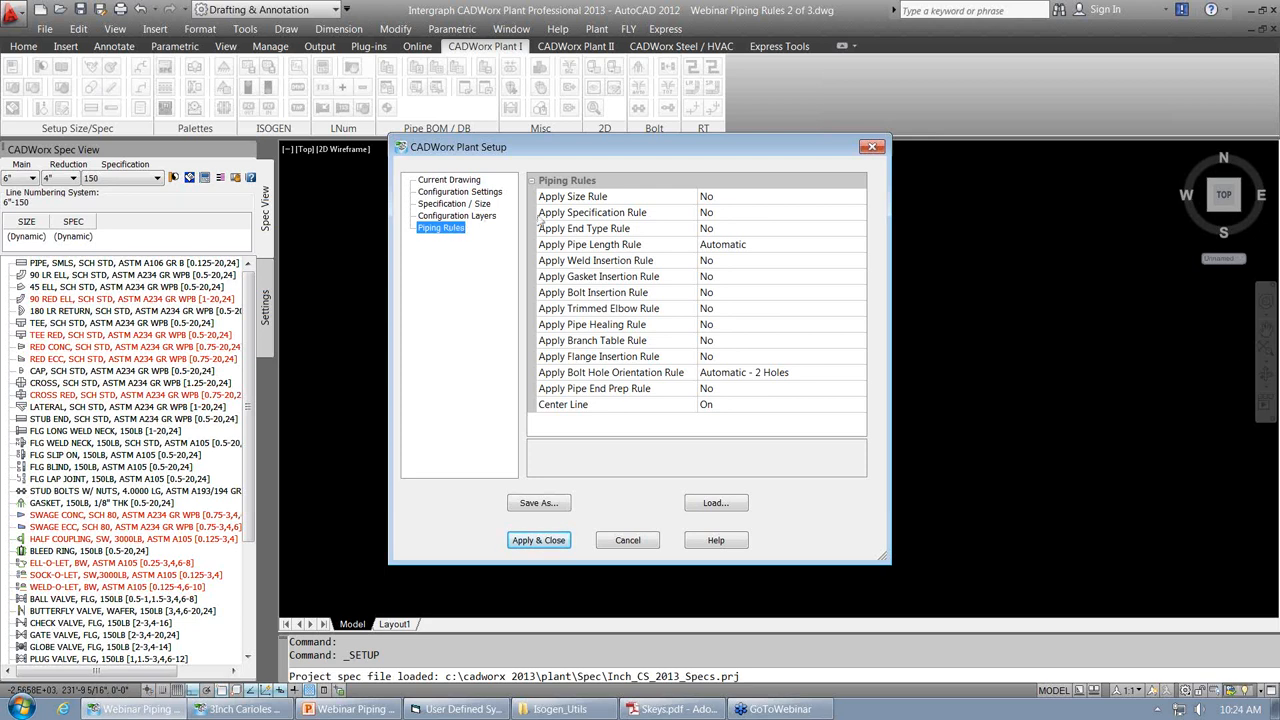
click(736, 199)
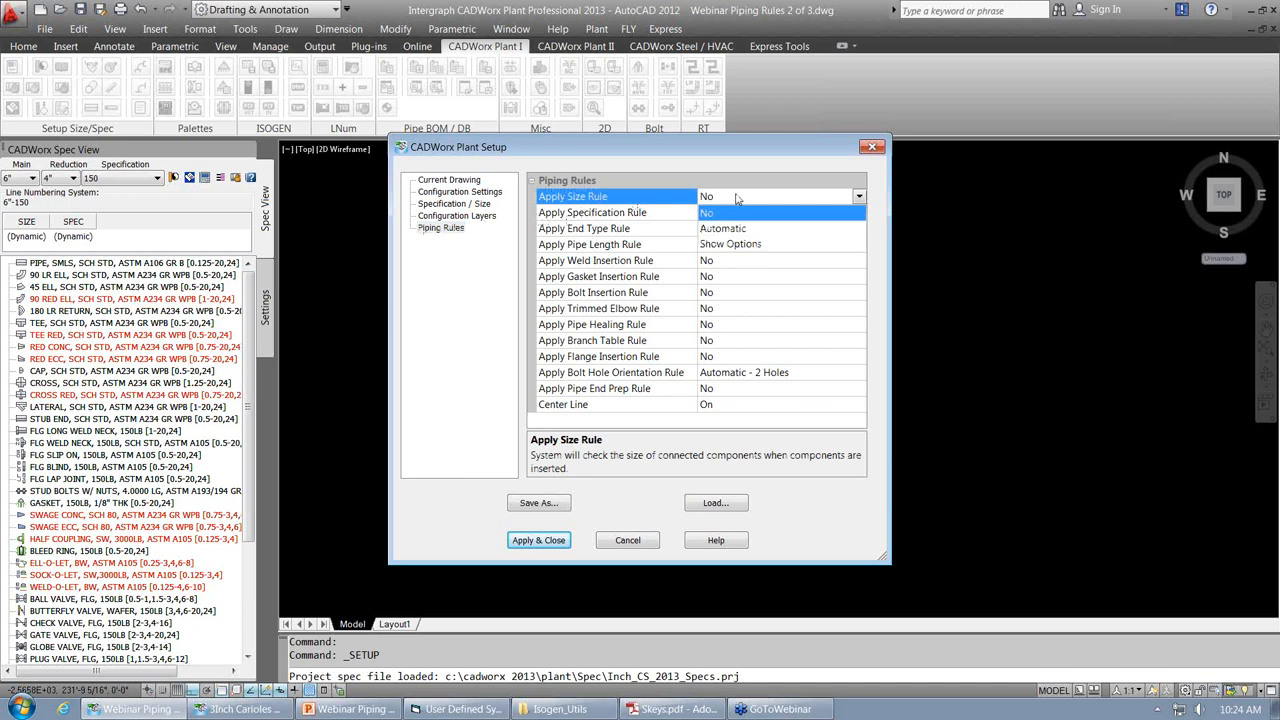
click(740, 230)
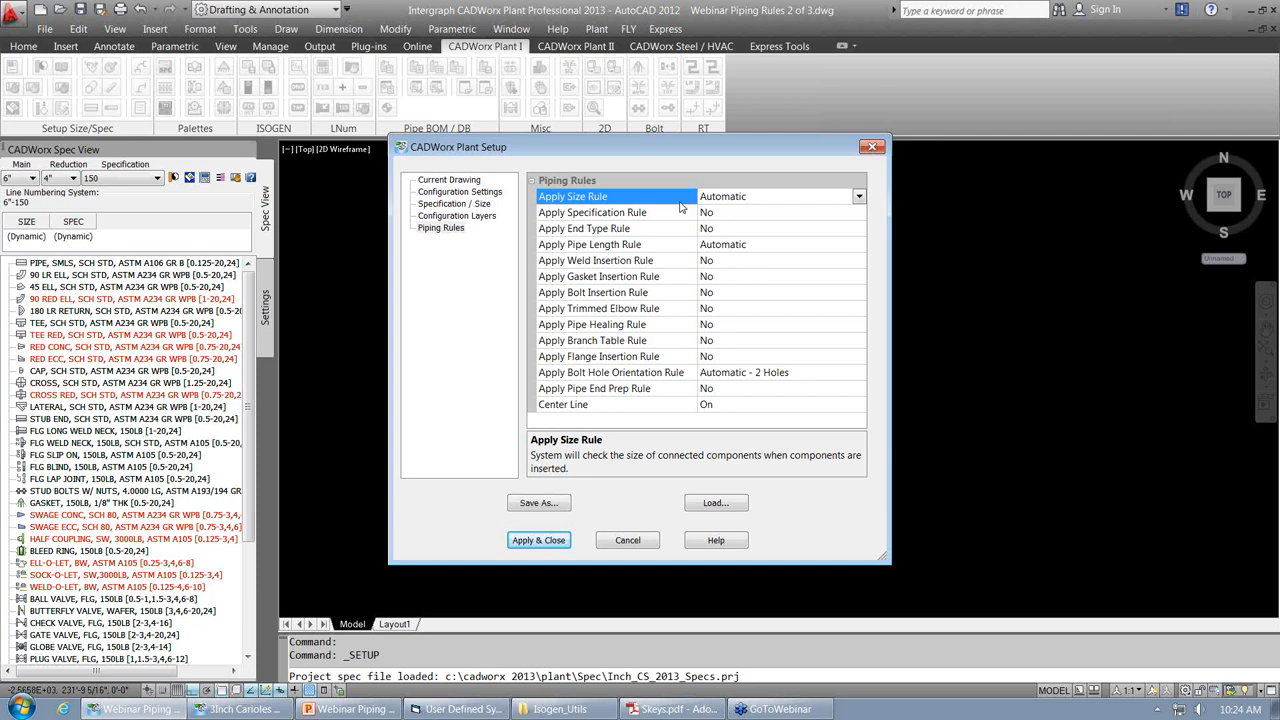
click(680, 214)
click(754, 214)
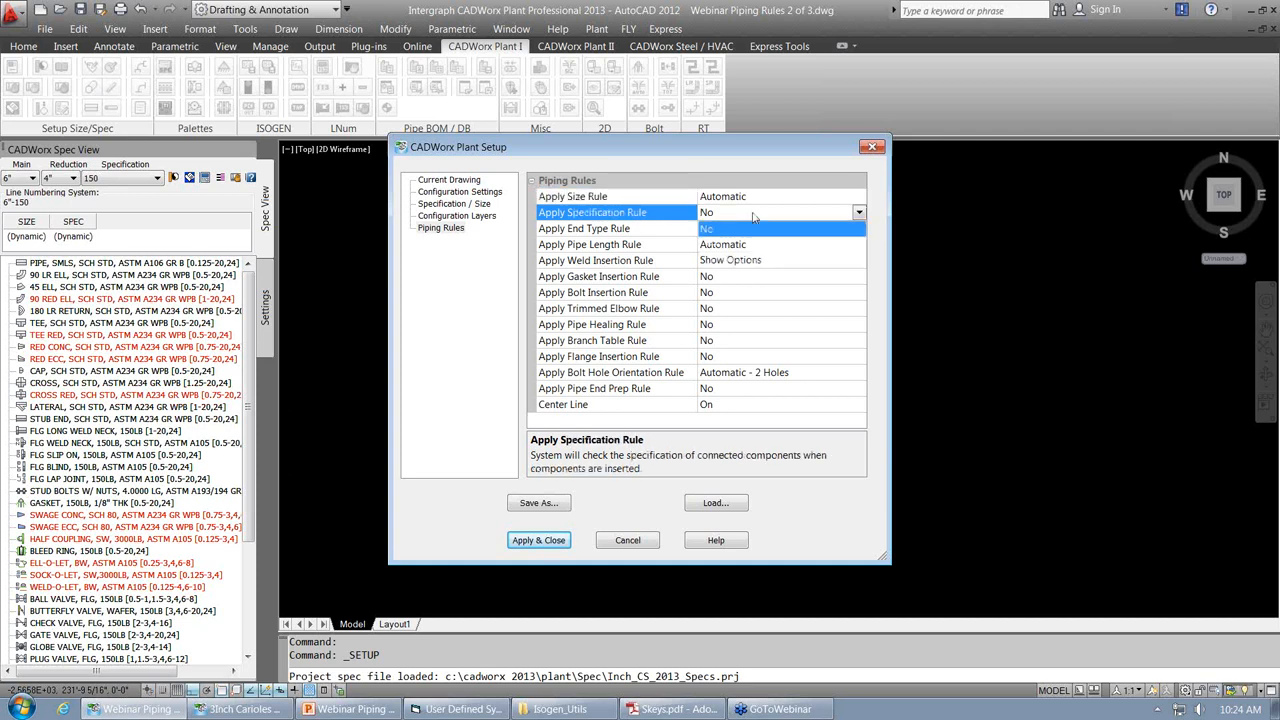
click(743, 248)
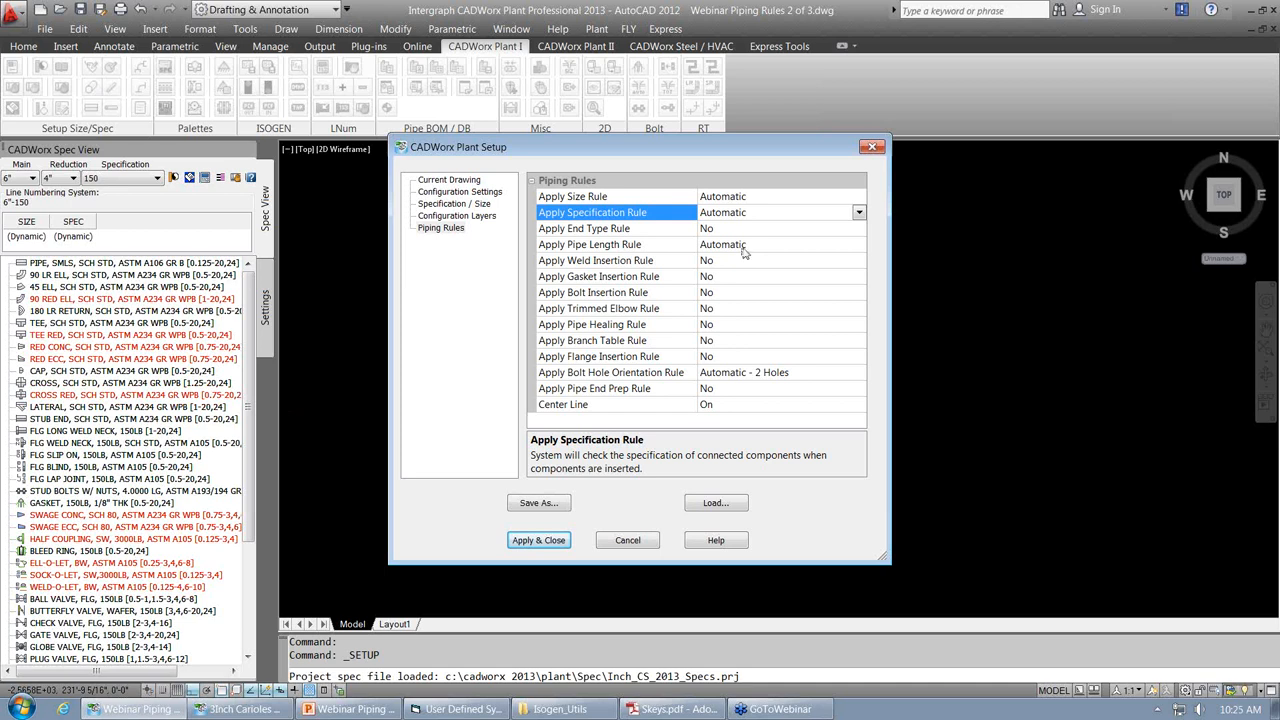
Examine the options of the Apply End Type Rule and the Apply Pipe Length Rule without changing them.
click(746, 233)
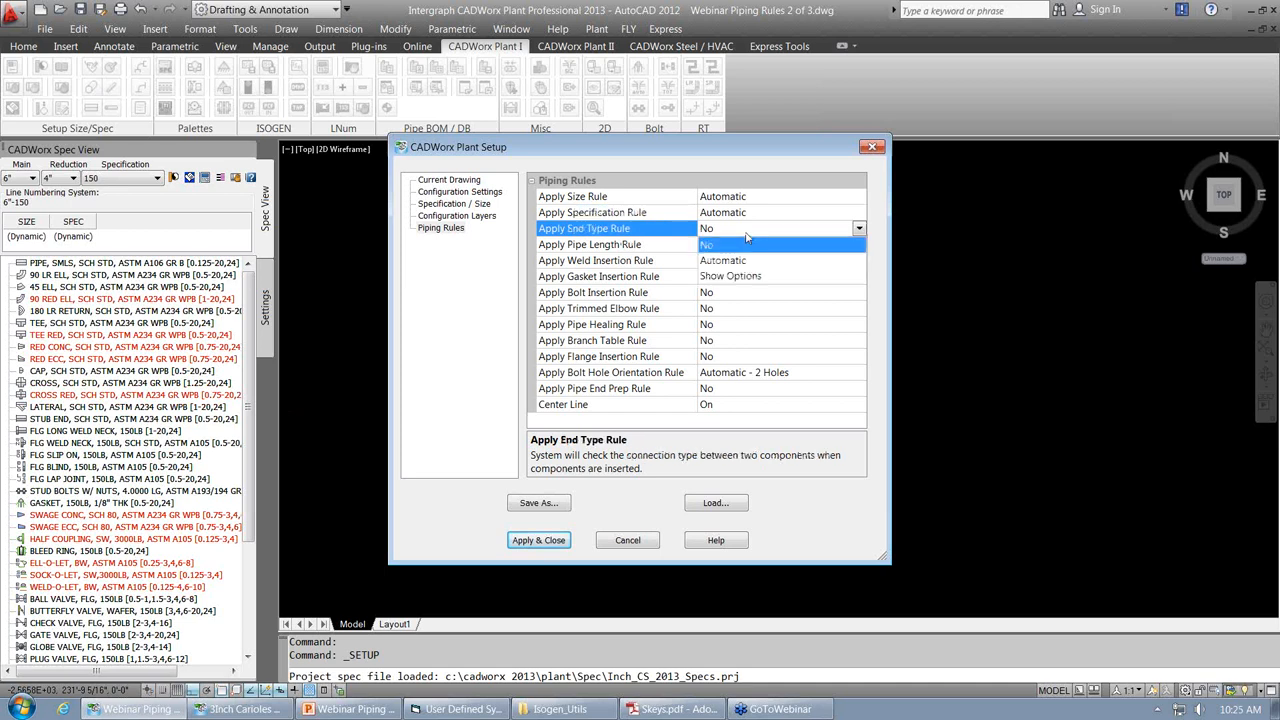
click(746, 240)
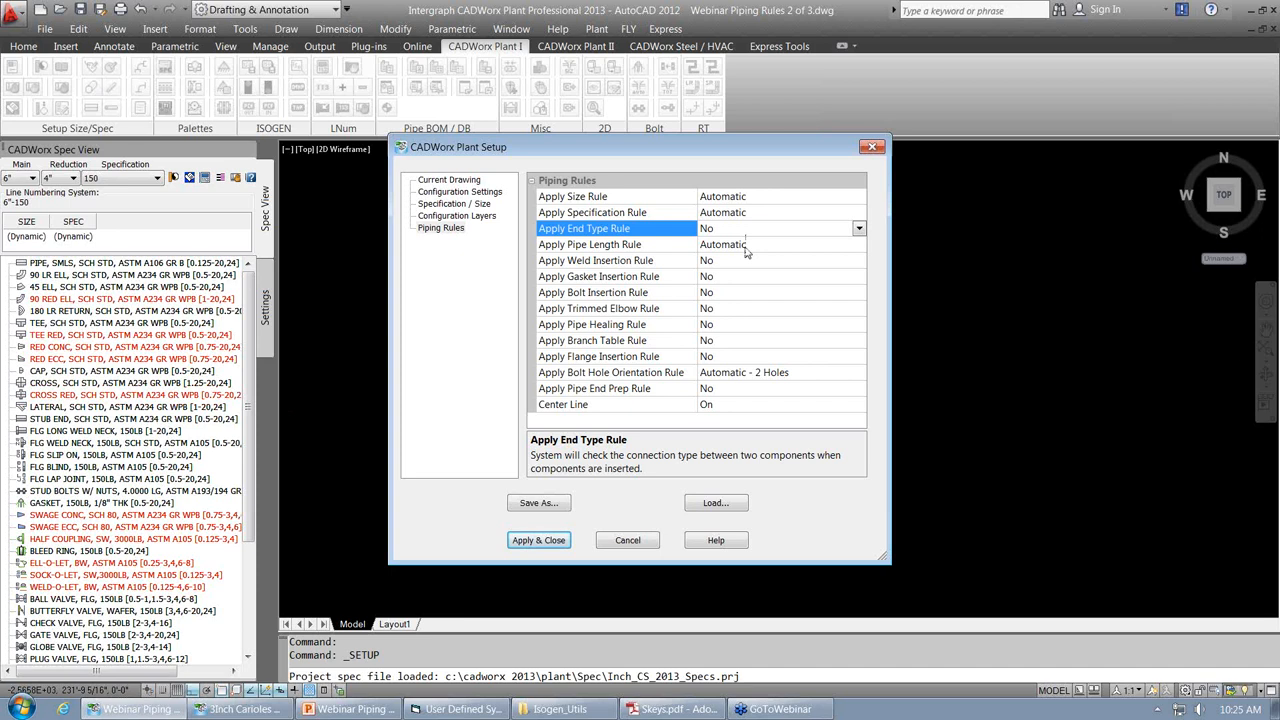
click(745, 246)
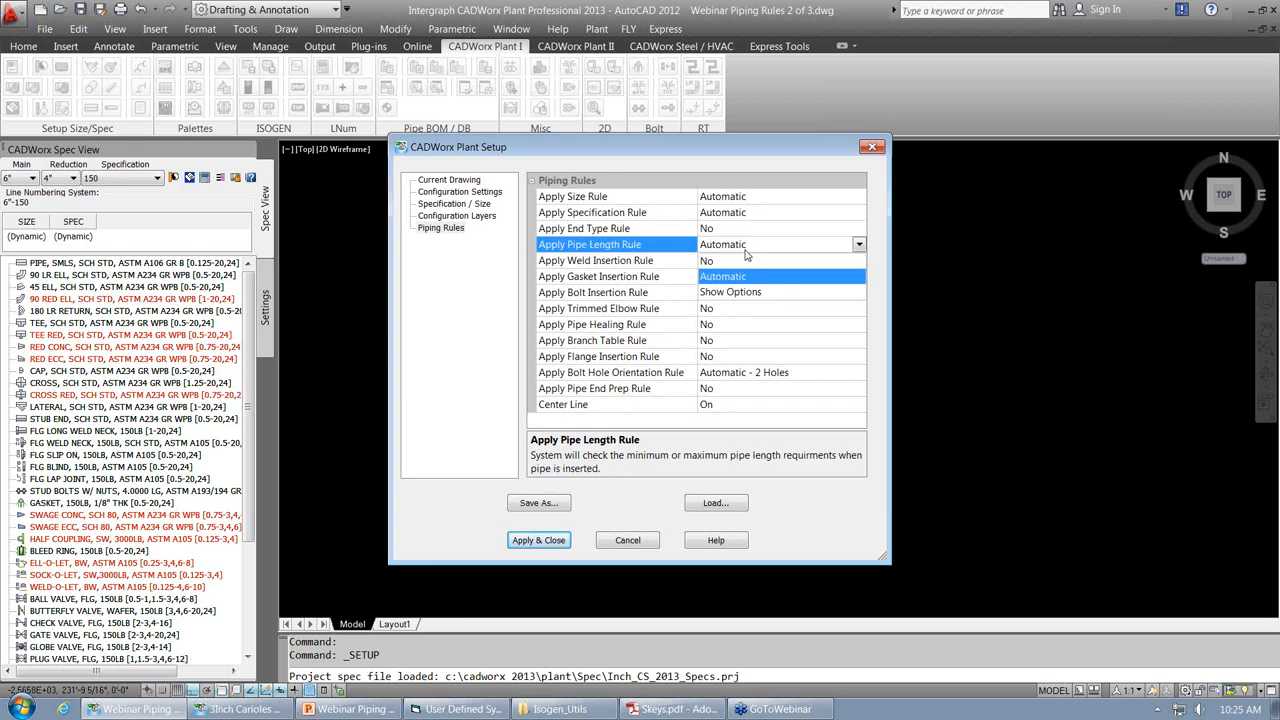
click(745, 254)
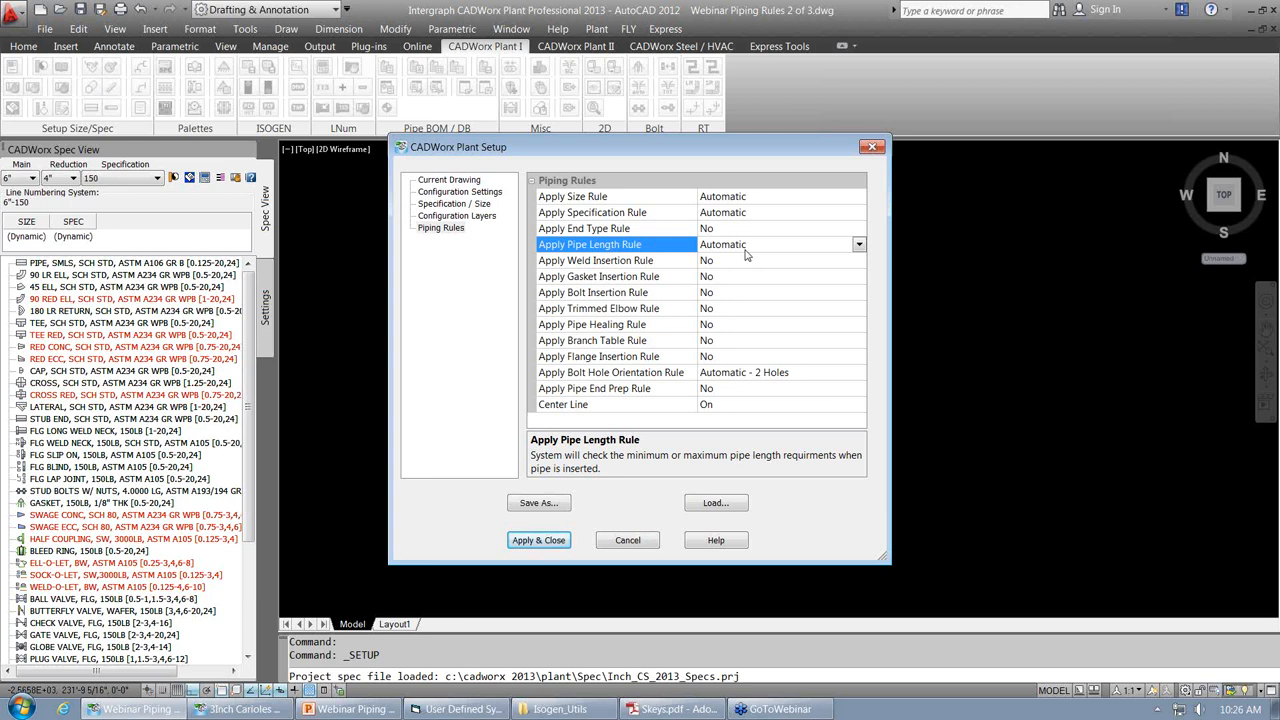
Set the Apply Weld Insertion Rule to Automatic - Buttweld Only and the Apply Gasket Insertion Rule to Automatic.
click(745, 262)
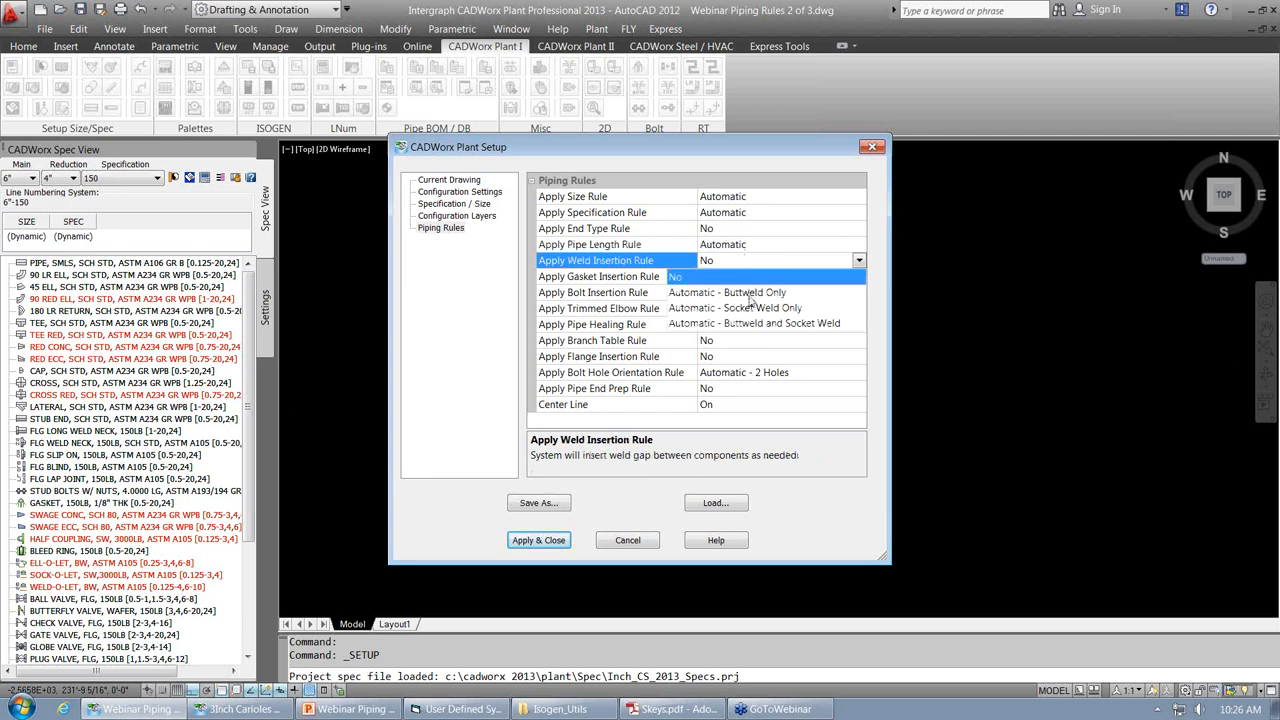
click(750, 293)
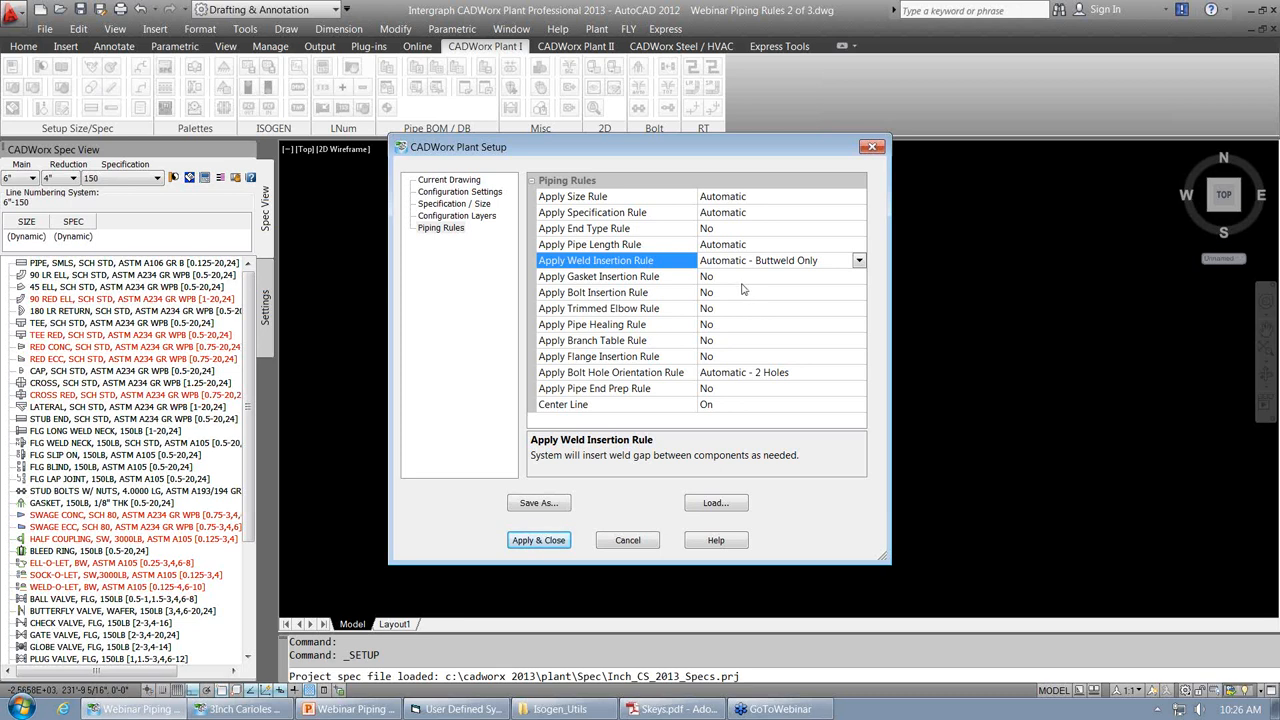
click(736, 281)
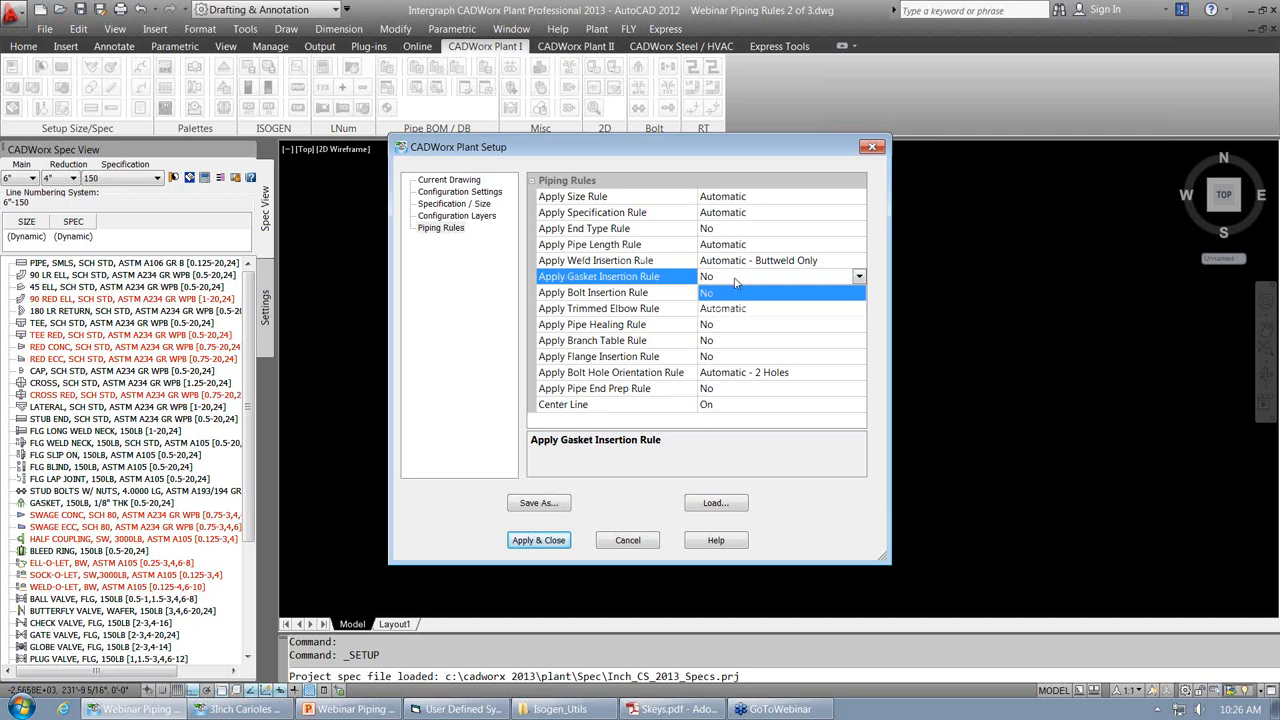
click(728, 309)
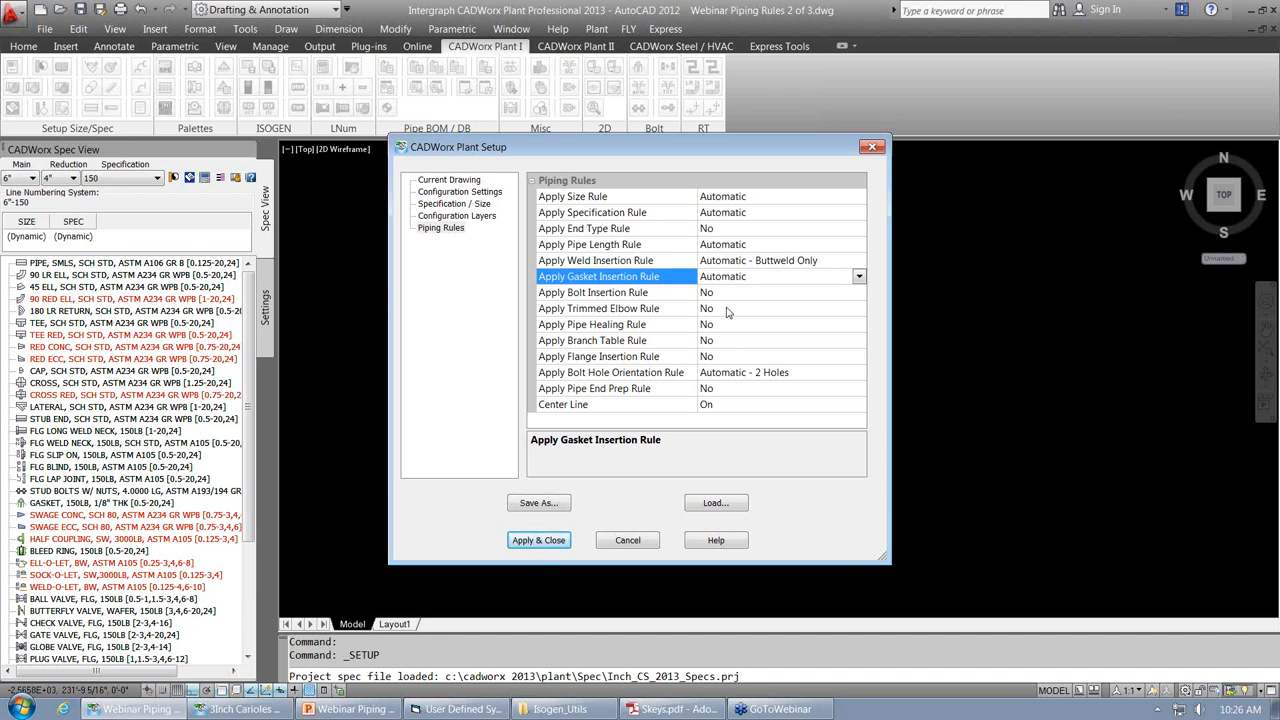
Set the Apply Bolt Insertion Rule and the Apply Pipe Healing Rule to Automatic.
click(720, 292)
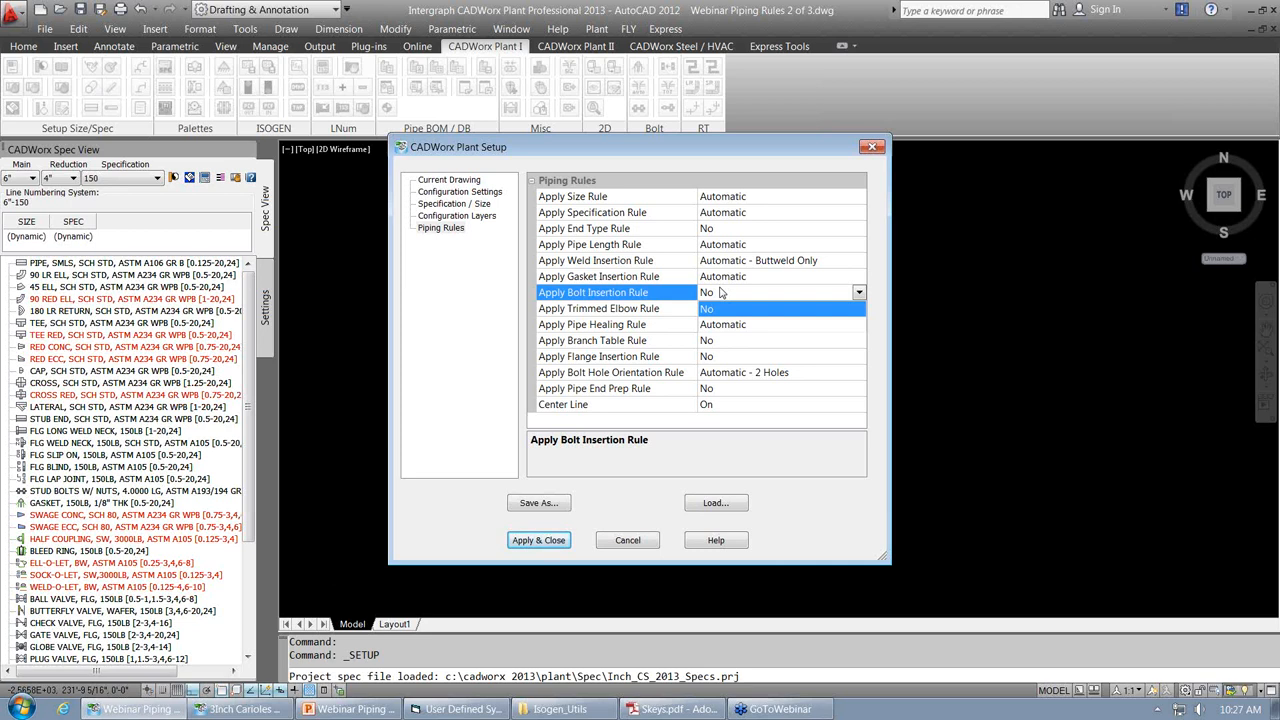
click(726, 325)
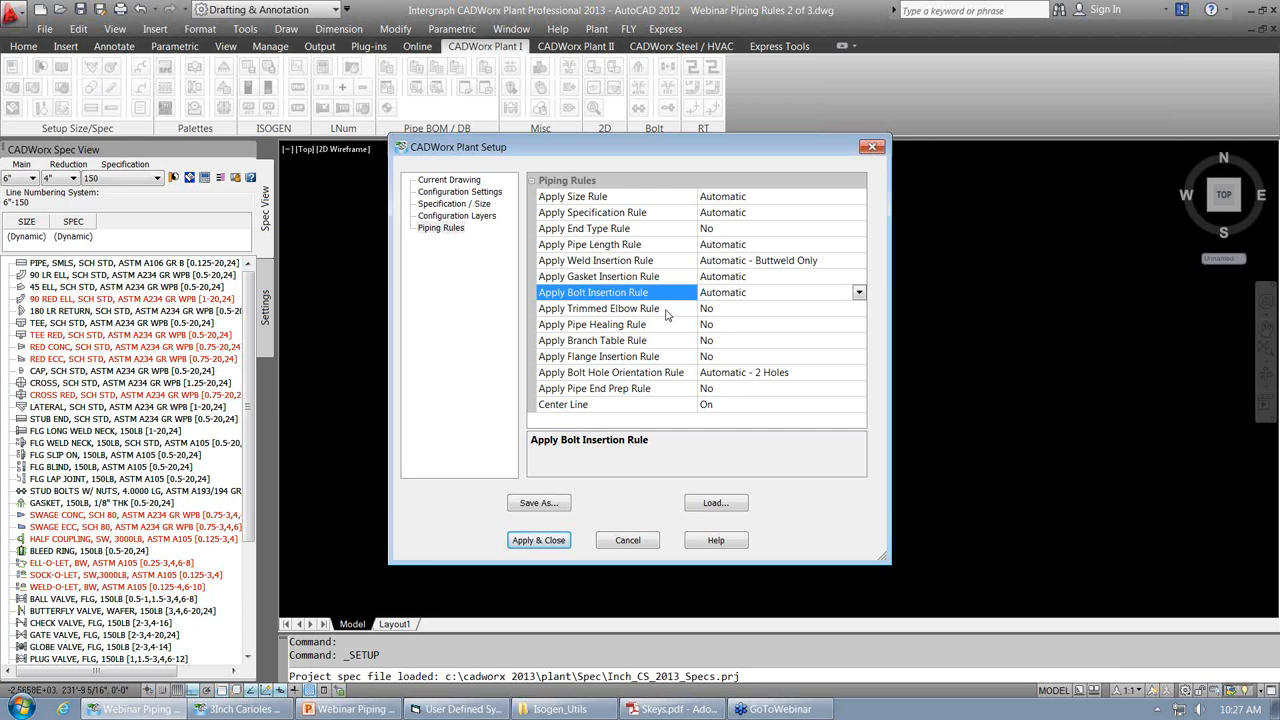
click(666, 312)
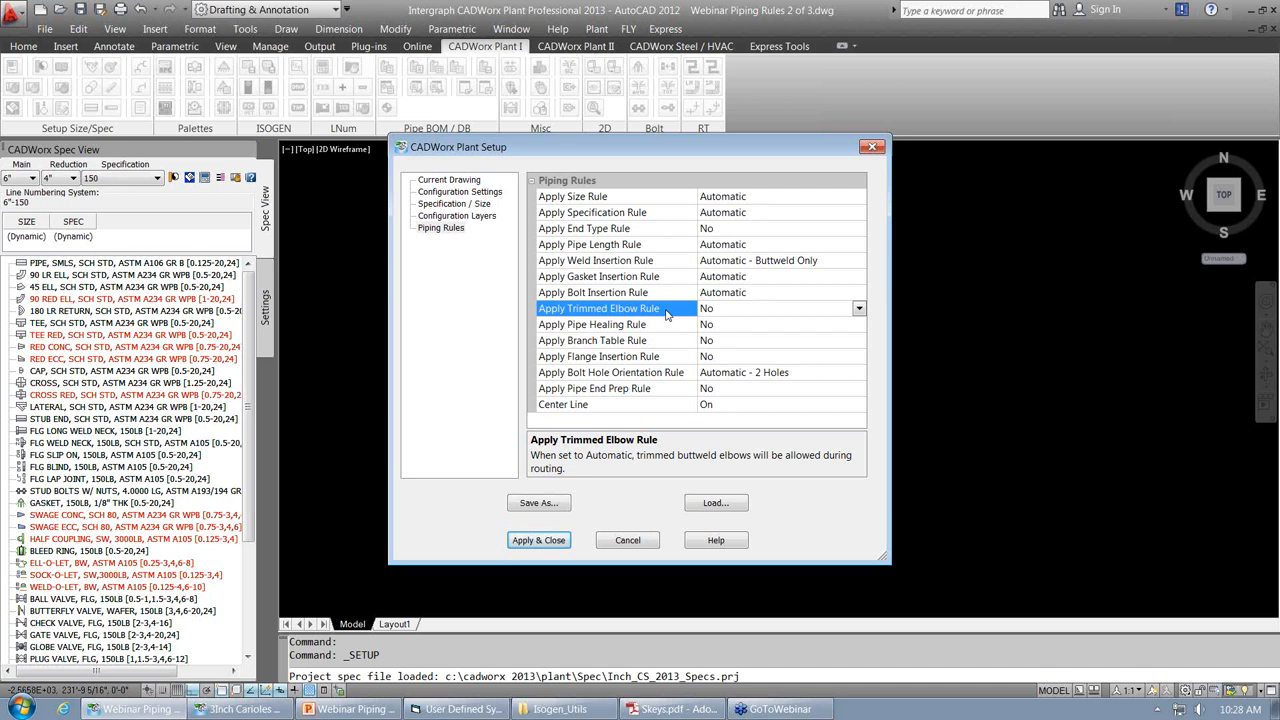
click(672, 326)
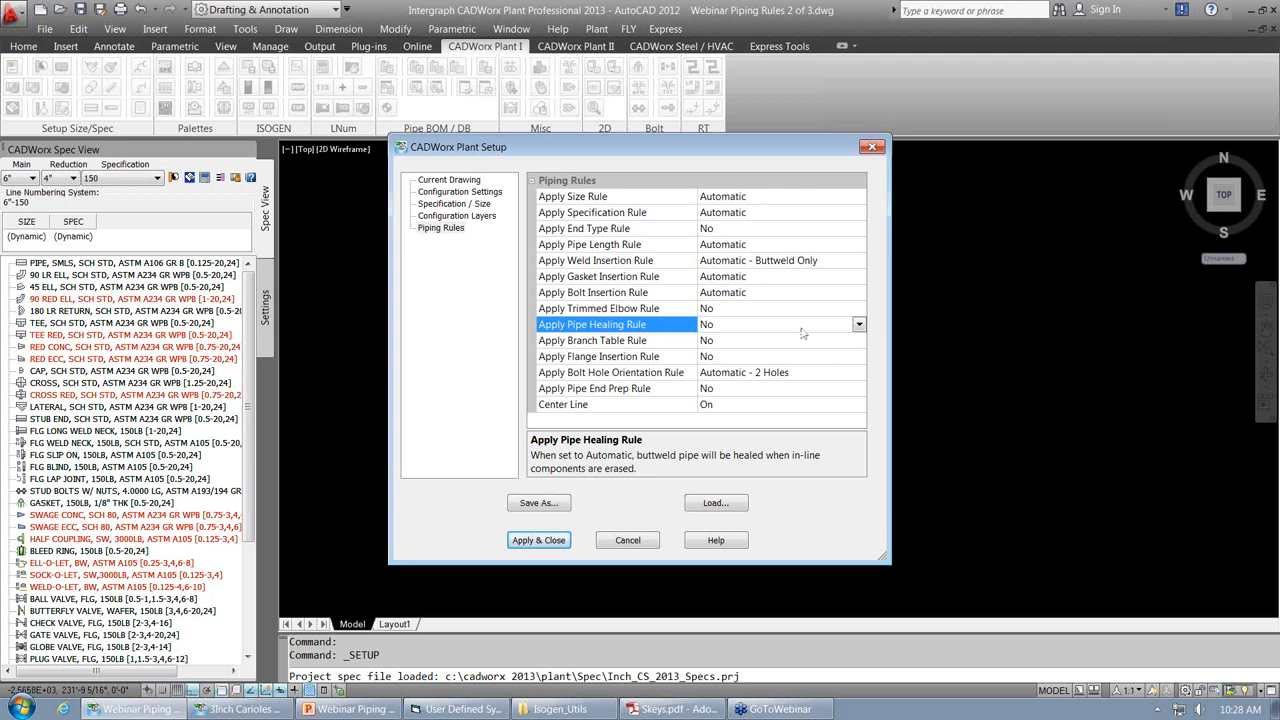
click(860, 325)
click(814, 358)
Set the Apply Branch Table Rule to Automatic and the Apply Flange Insertion Rule to Automatic - Flange Weld Neck.
click(736, 341)
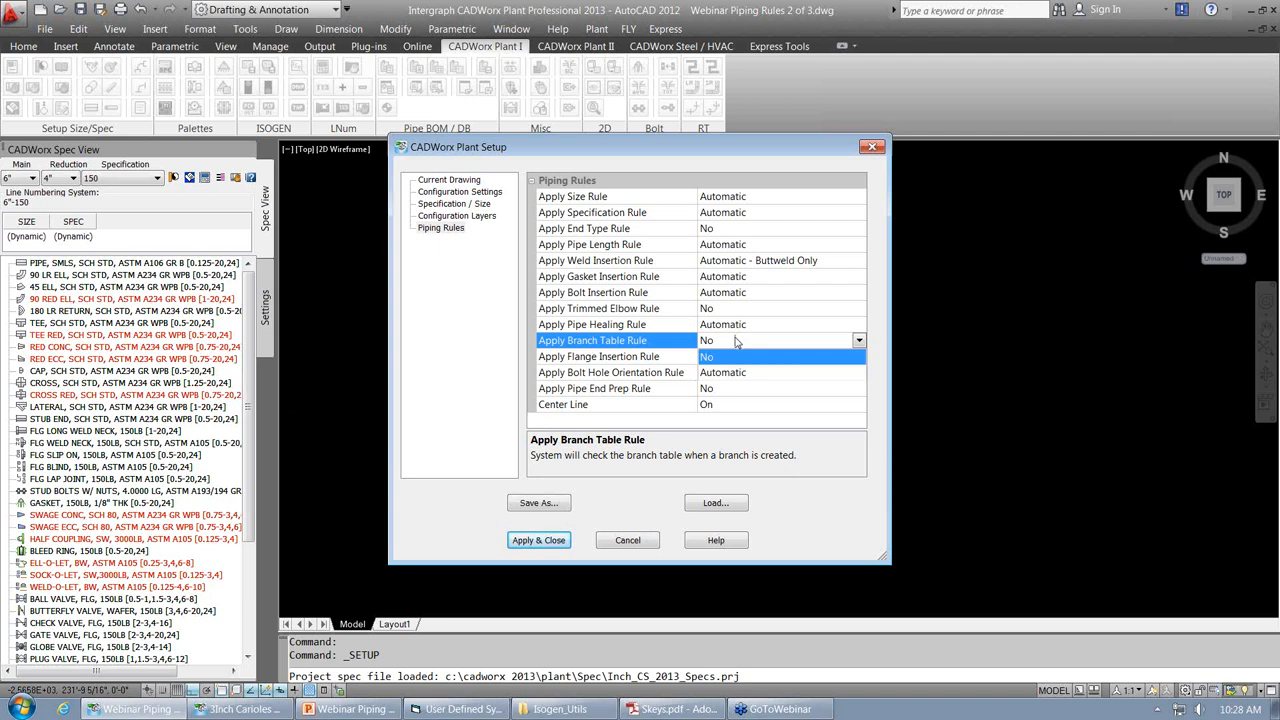
click(740, 372)
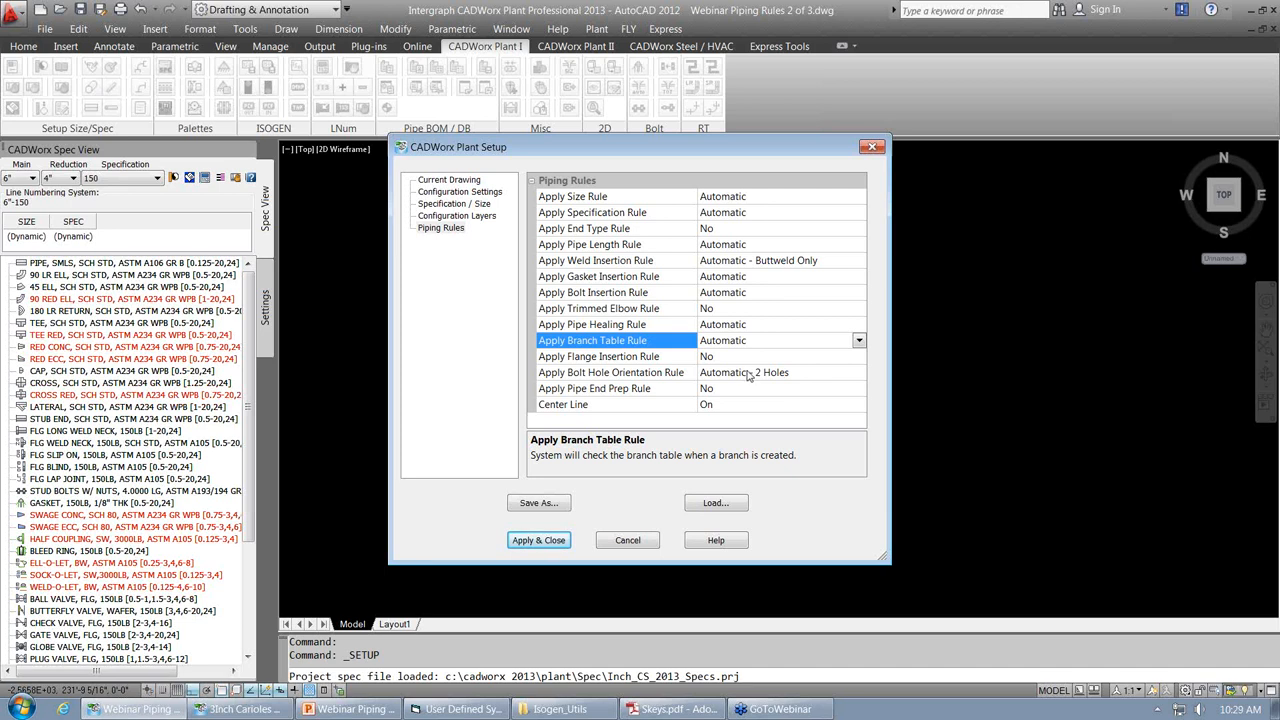
click(740, 357)
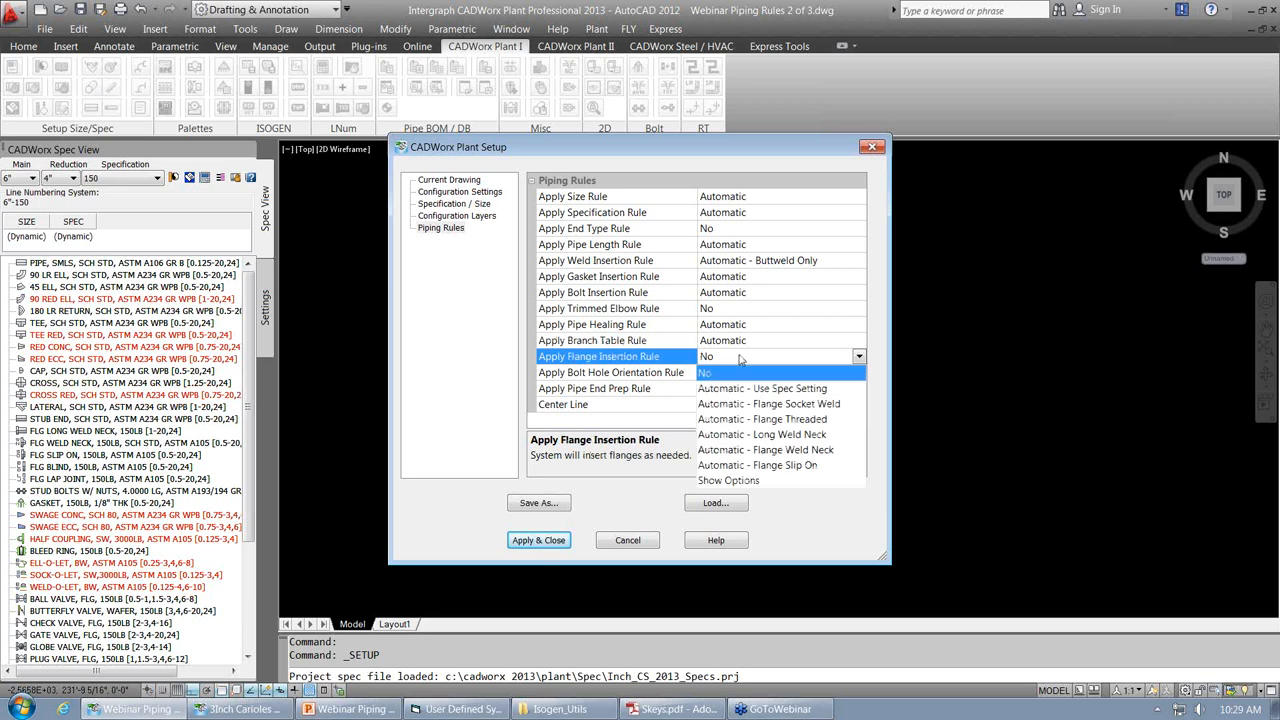
click(746, 452)
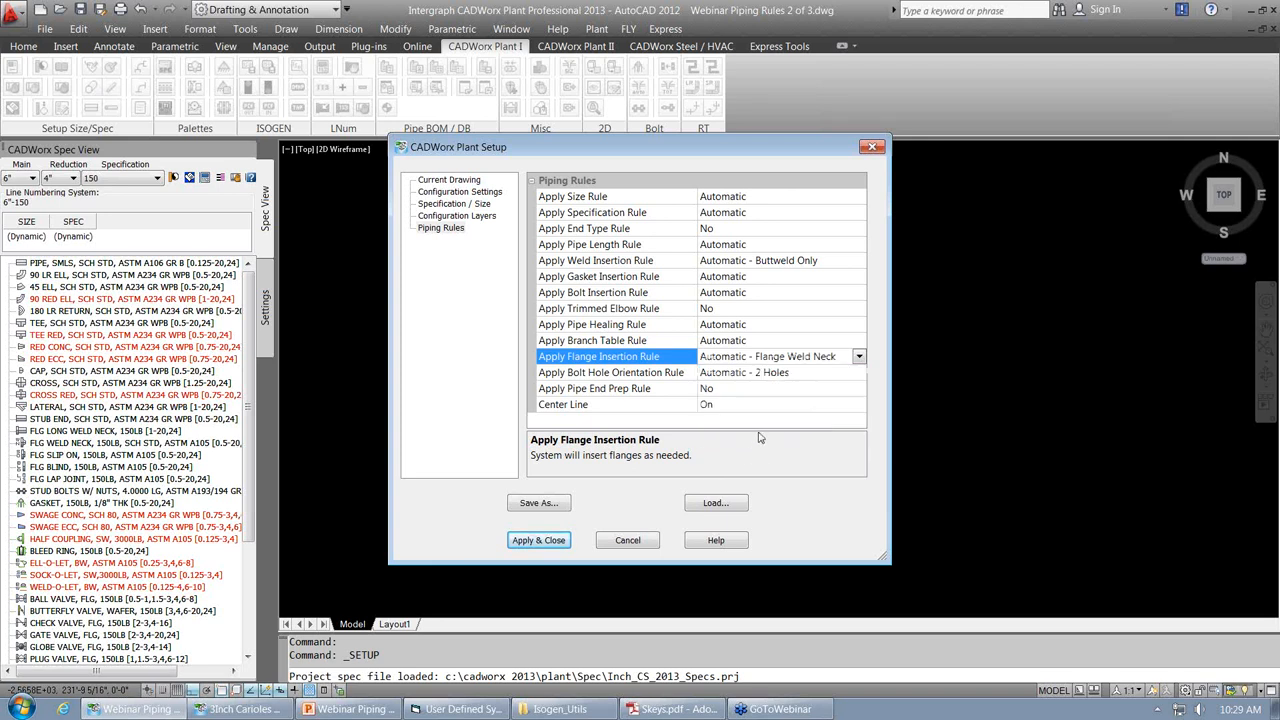
Check the Apply Bolt Hole Orientation Rule and Center Line options, keeping Automatic - 2 Holes and On, and apply the setup.
click(765, 374)
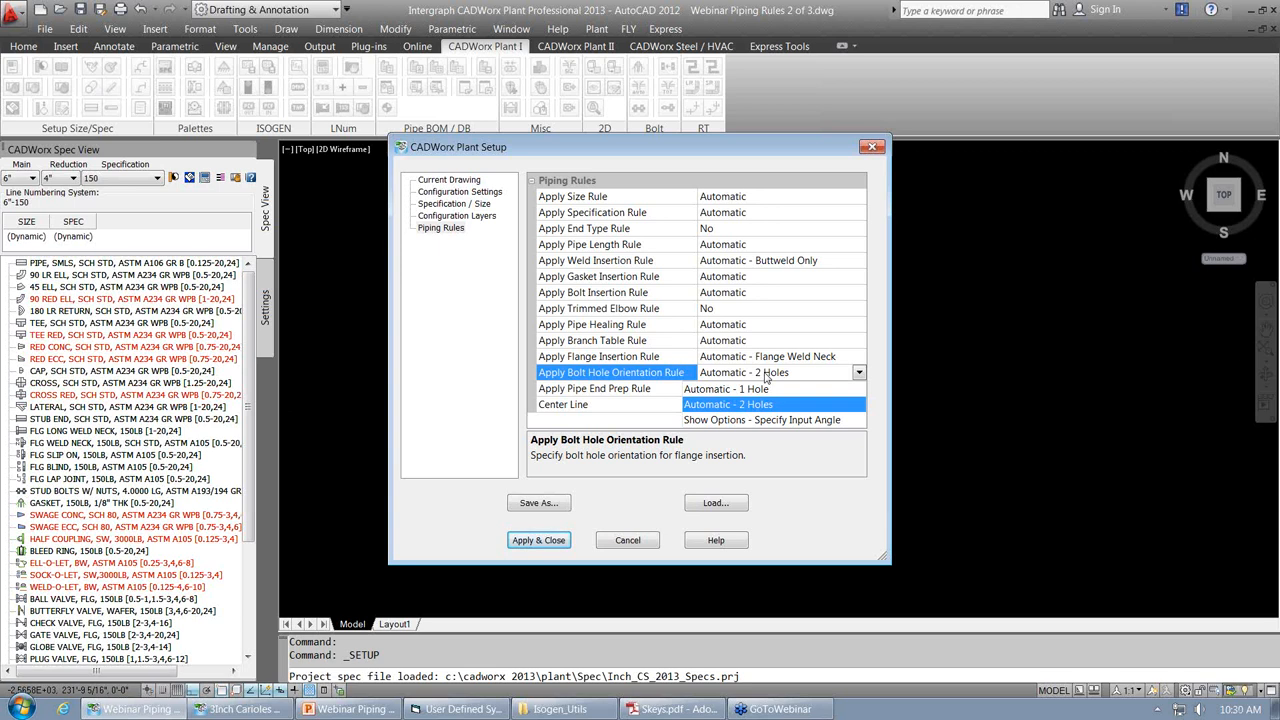
click(766, 376)
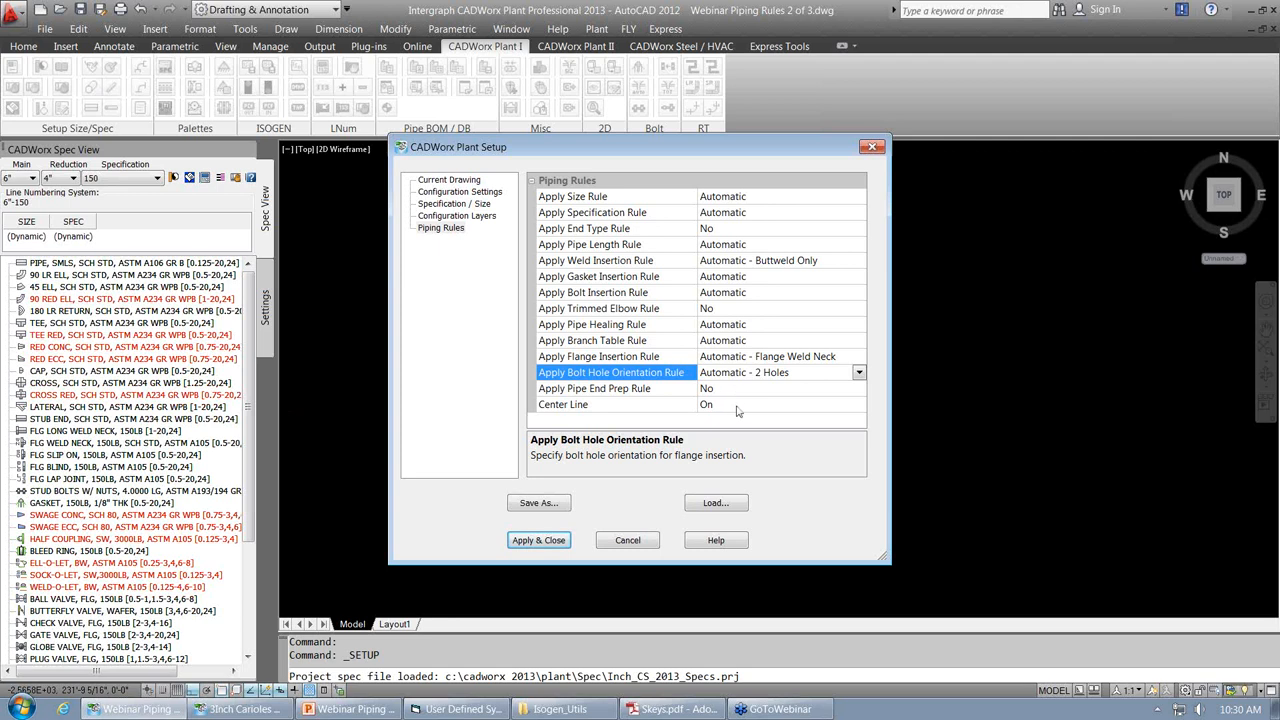
click(737, 405)
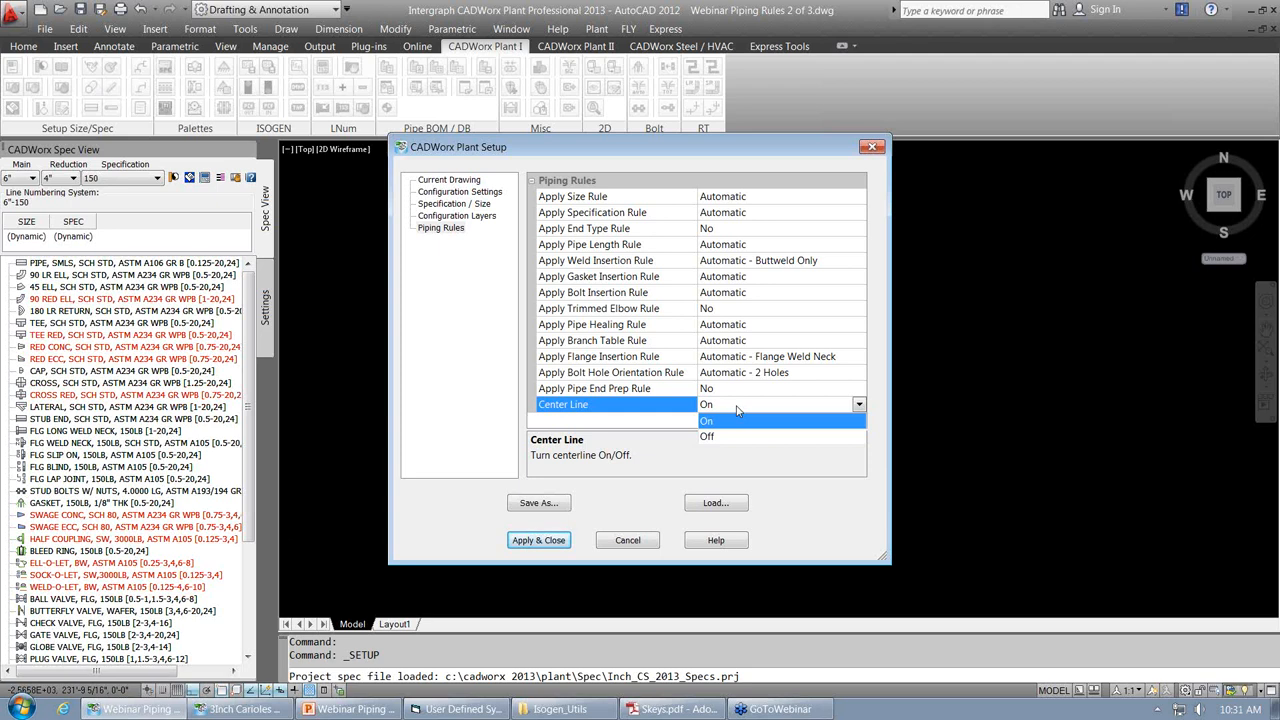
click(736, 406)
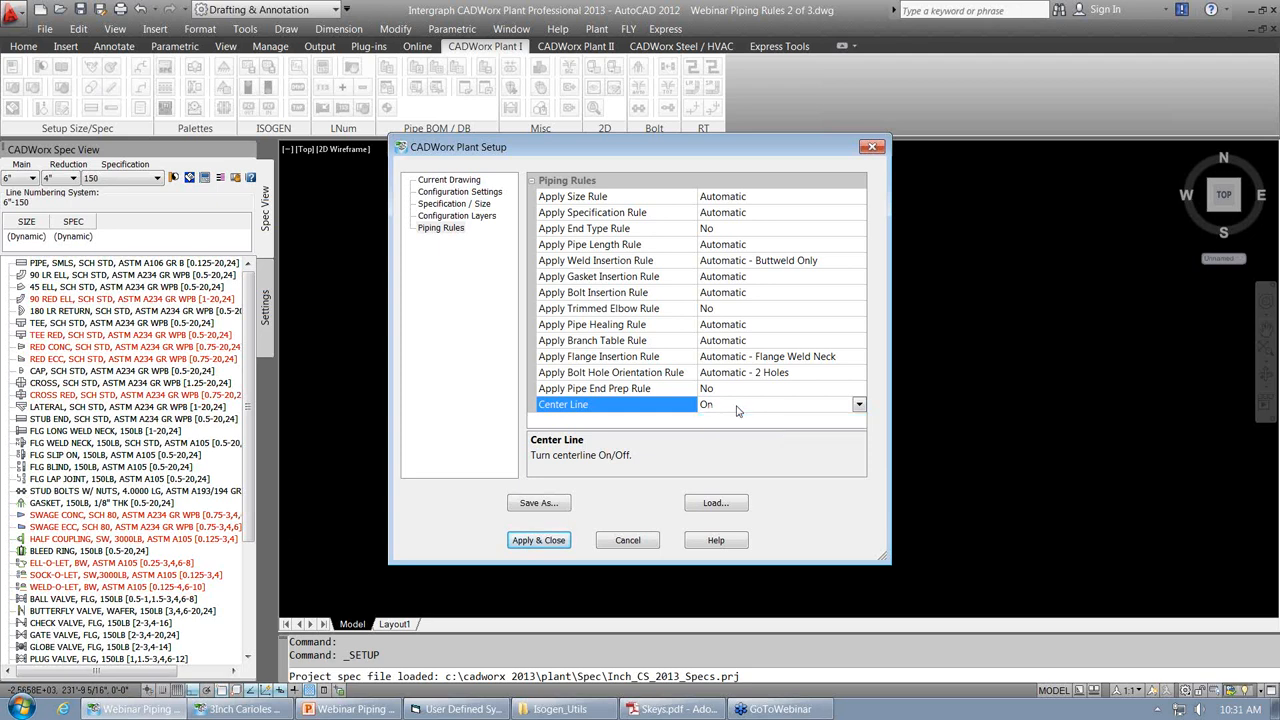
click(538, 540)
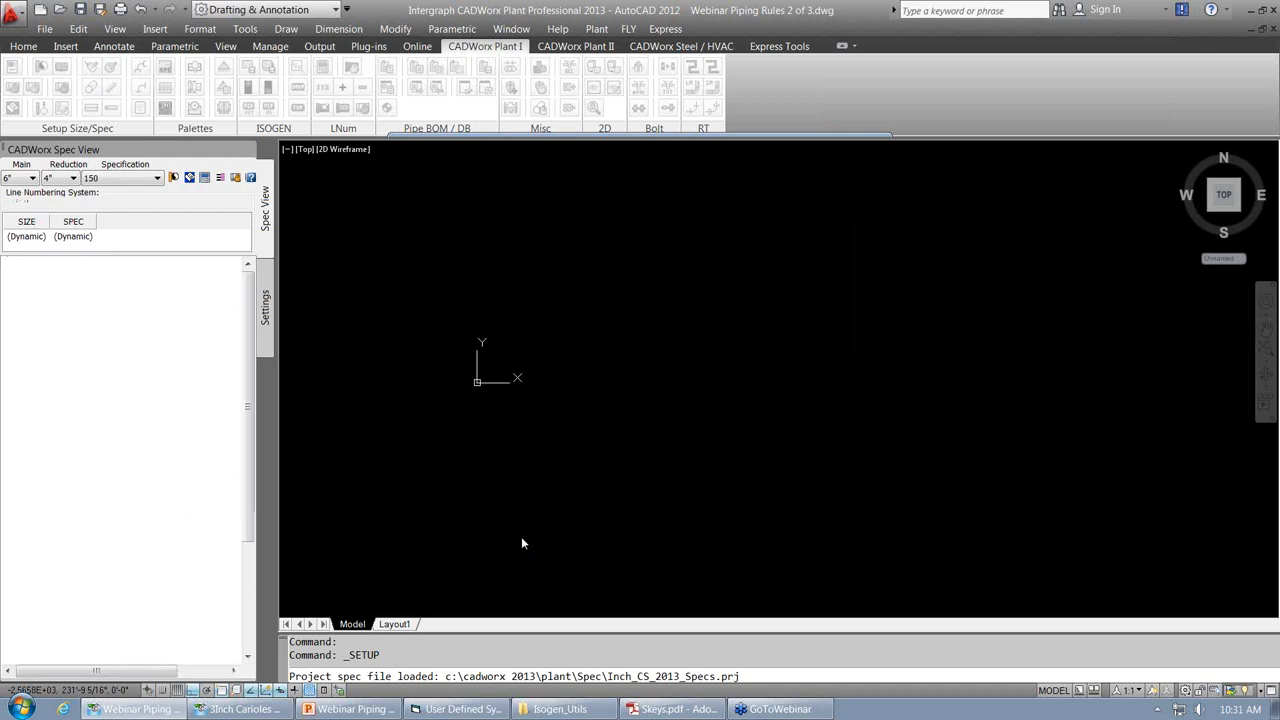
Switch to the SE Isometric view and start routing a 6-inch pipe with a first leg of 60 inches along Y.
click(305, 148)
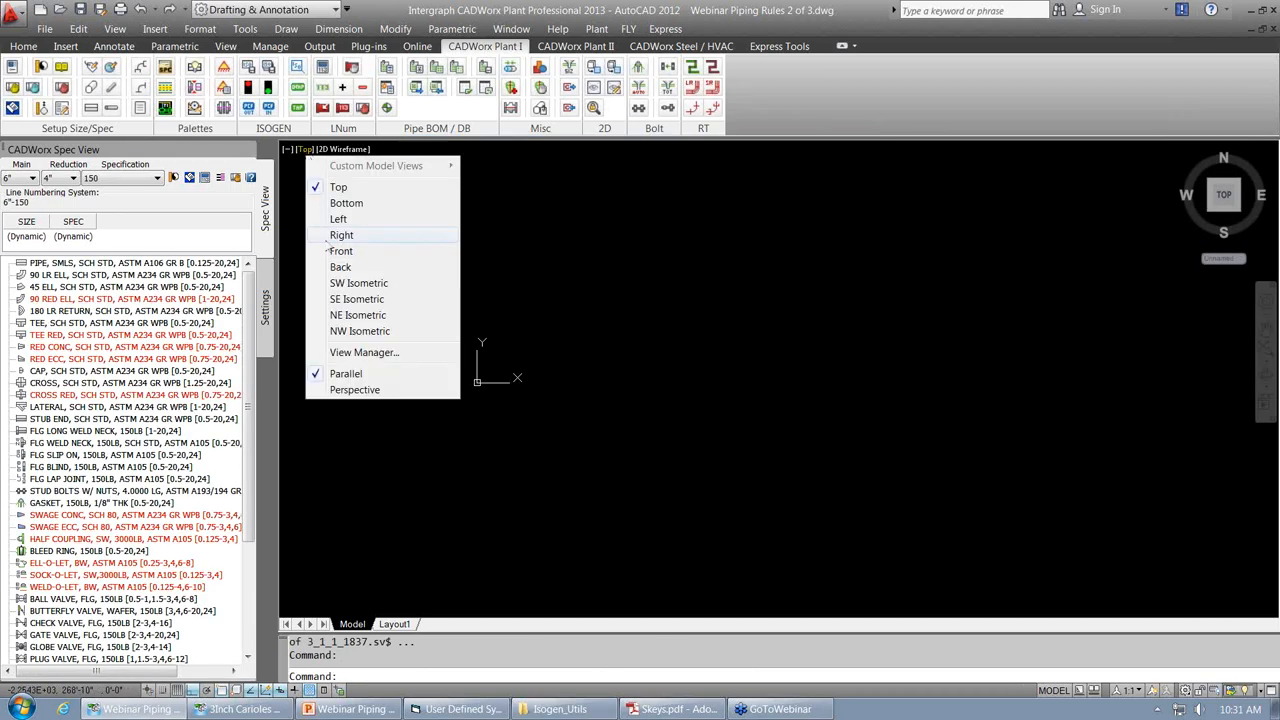
click(348, 299)
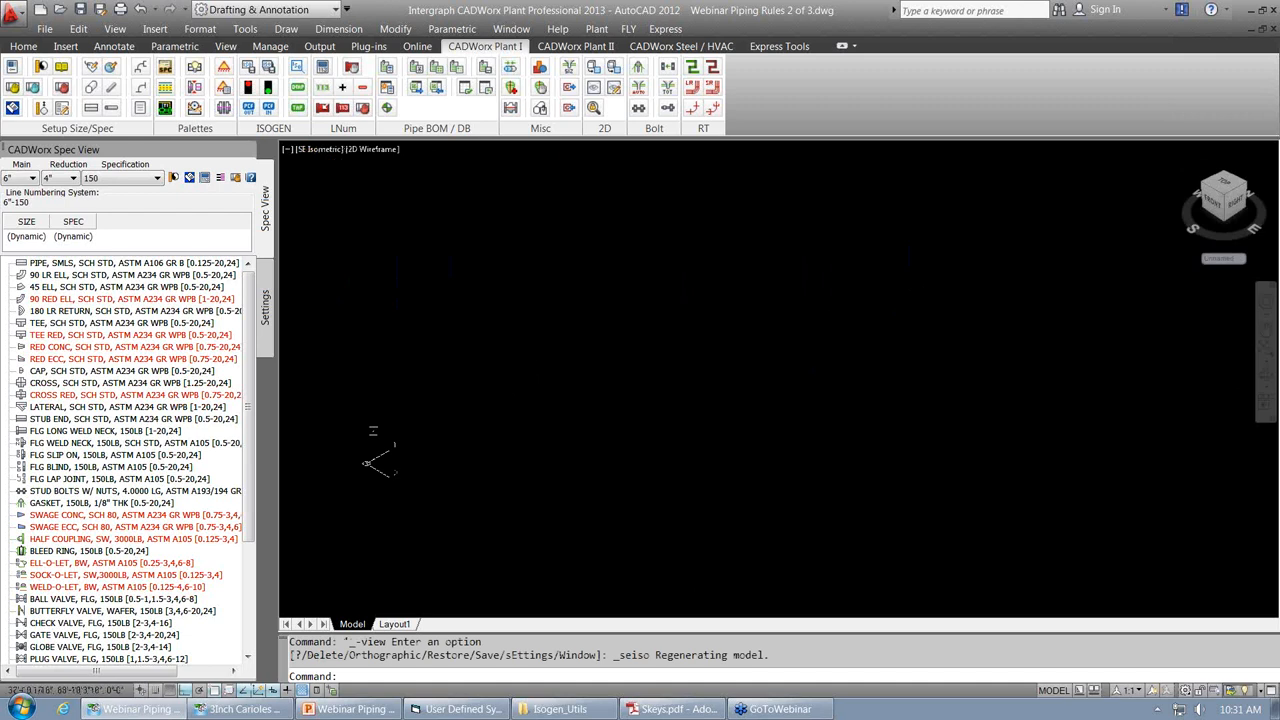
click(104, 264)
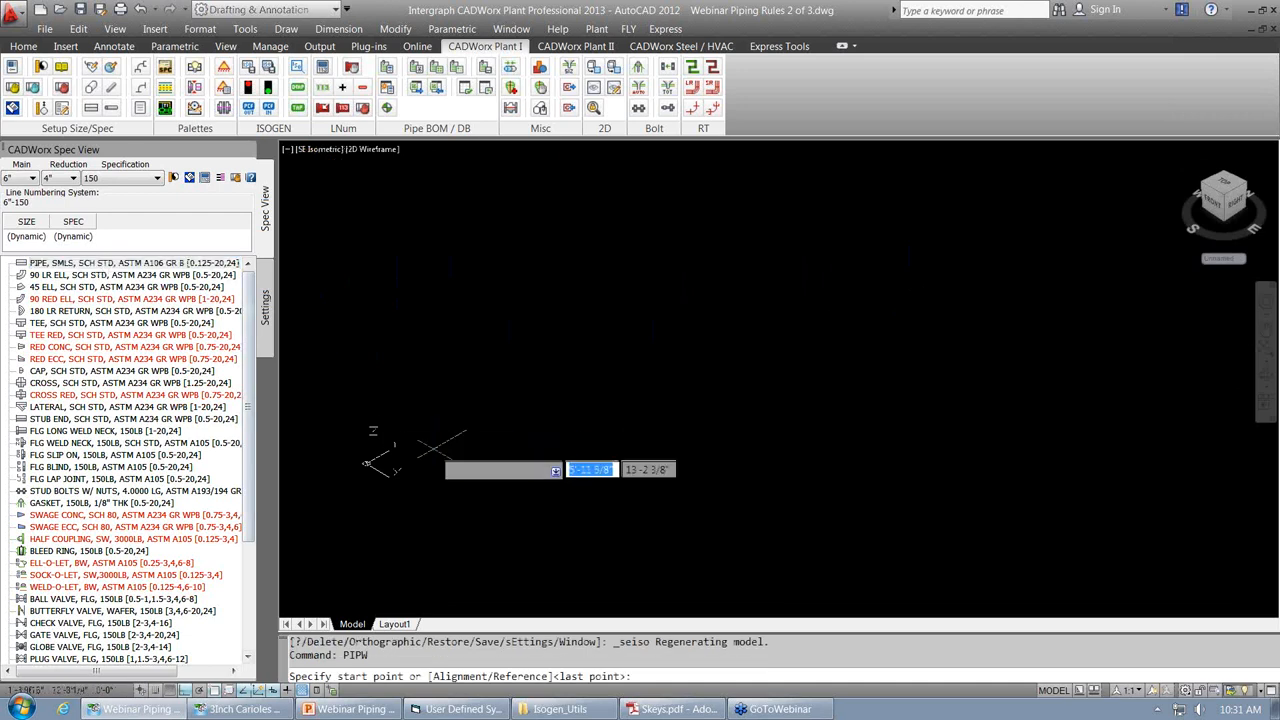
click(413, 446)
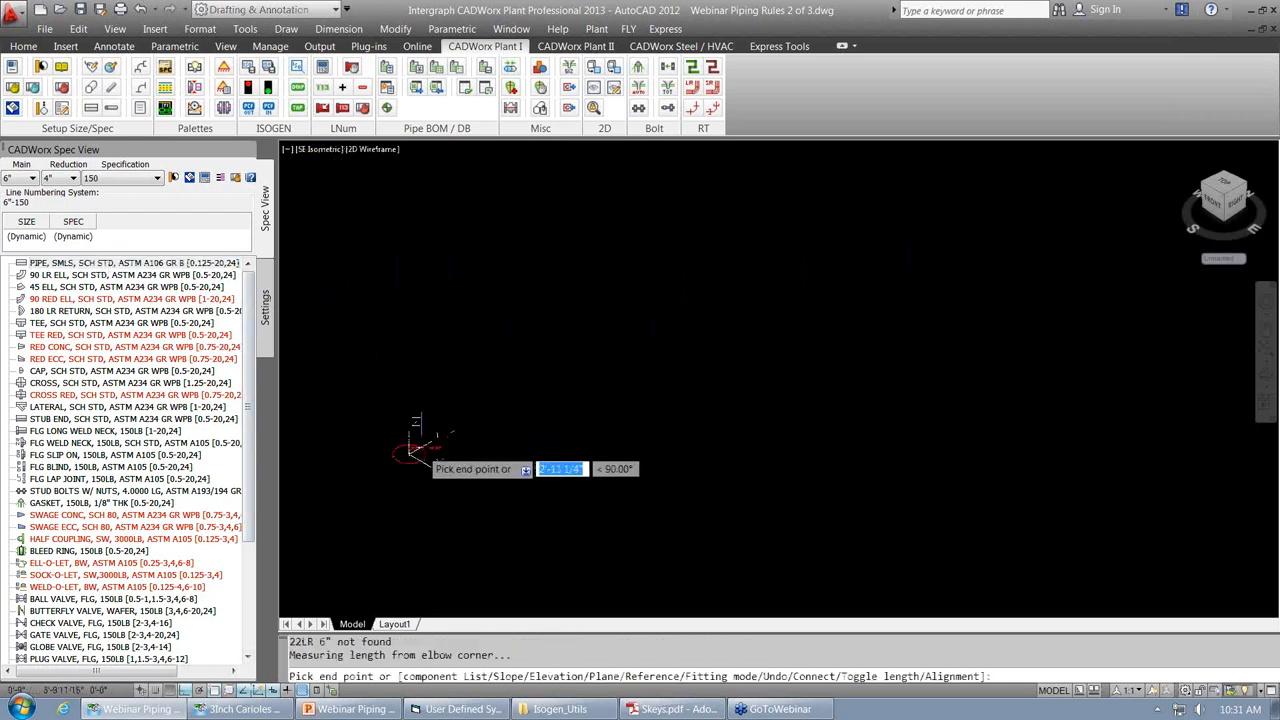
scroll(421, 449, up, 9)
middle_drag(421, 449, 571, 413)
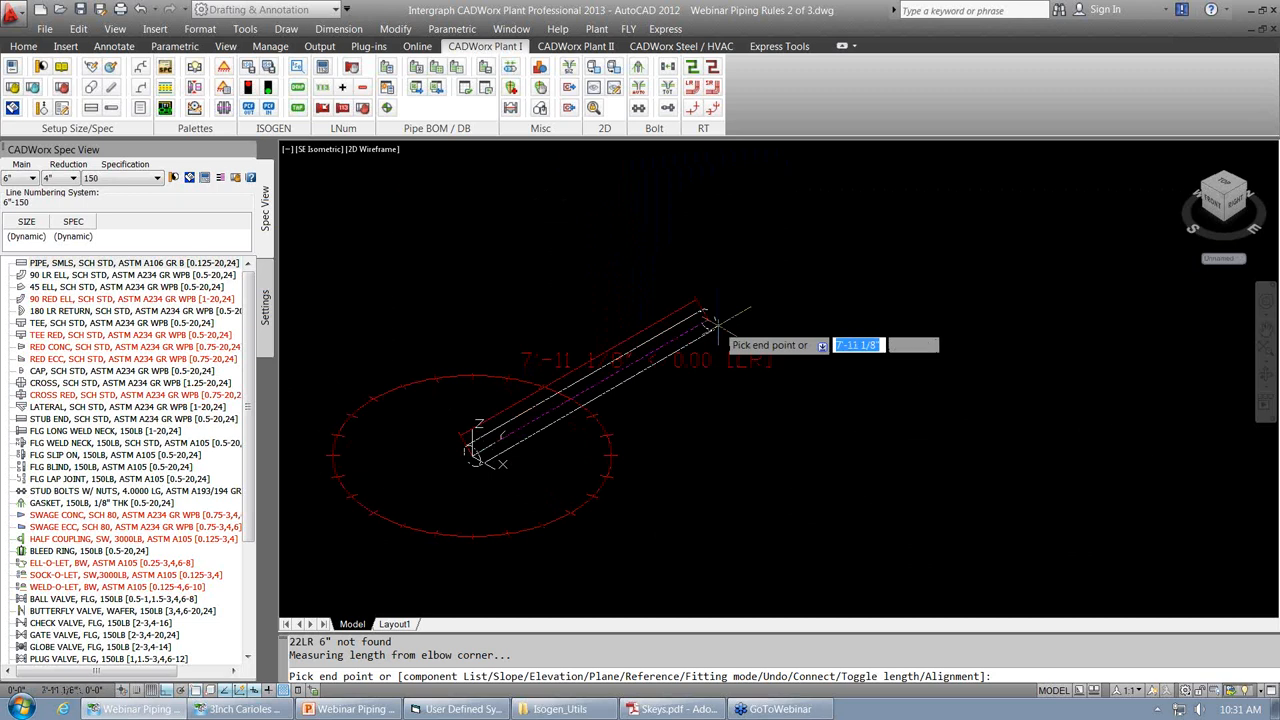
text(60)
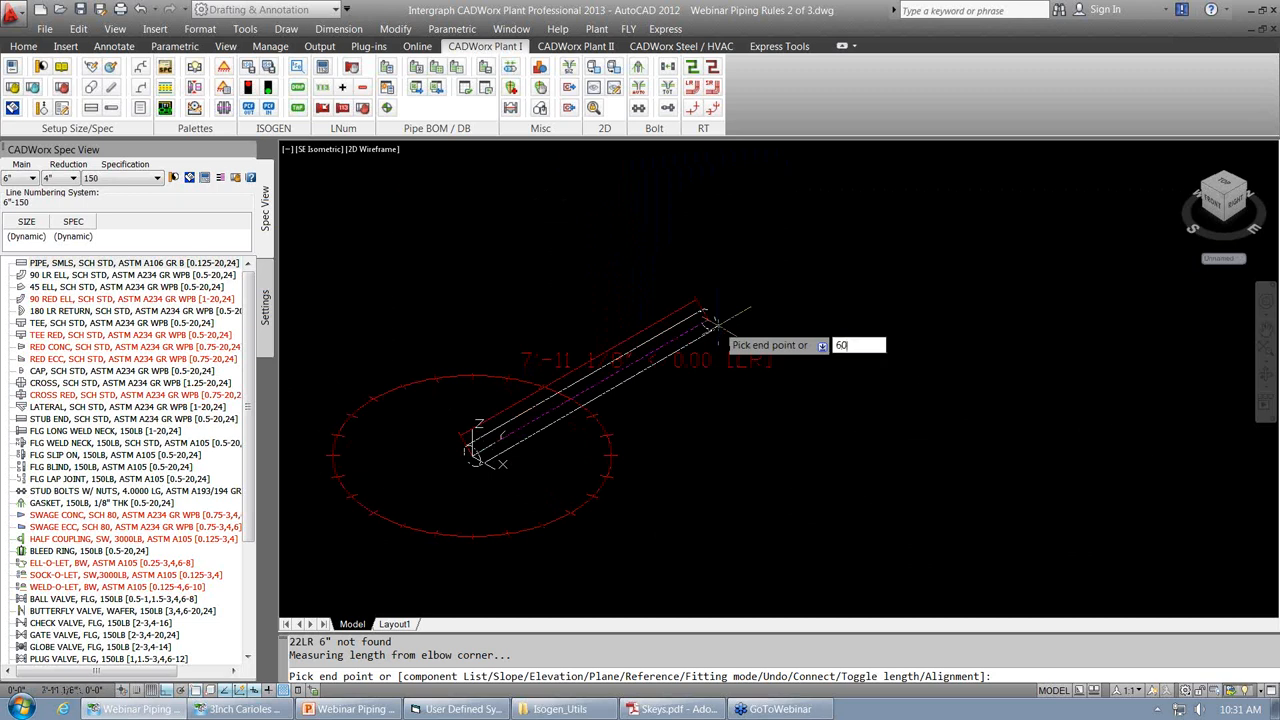
key(Return)
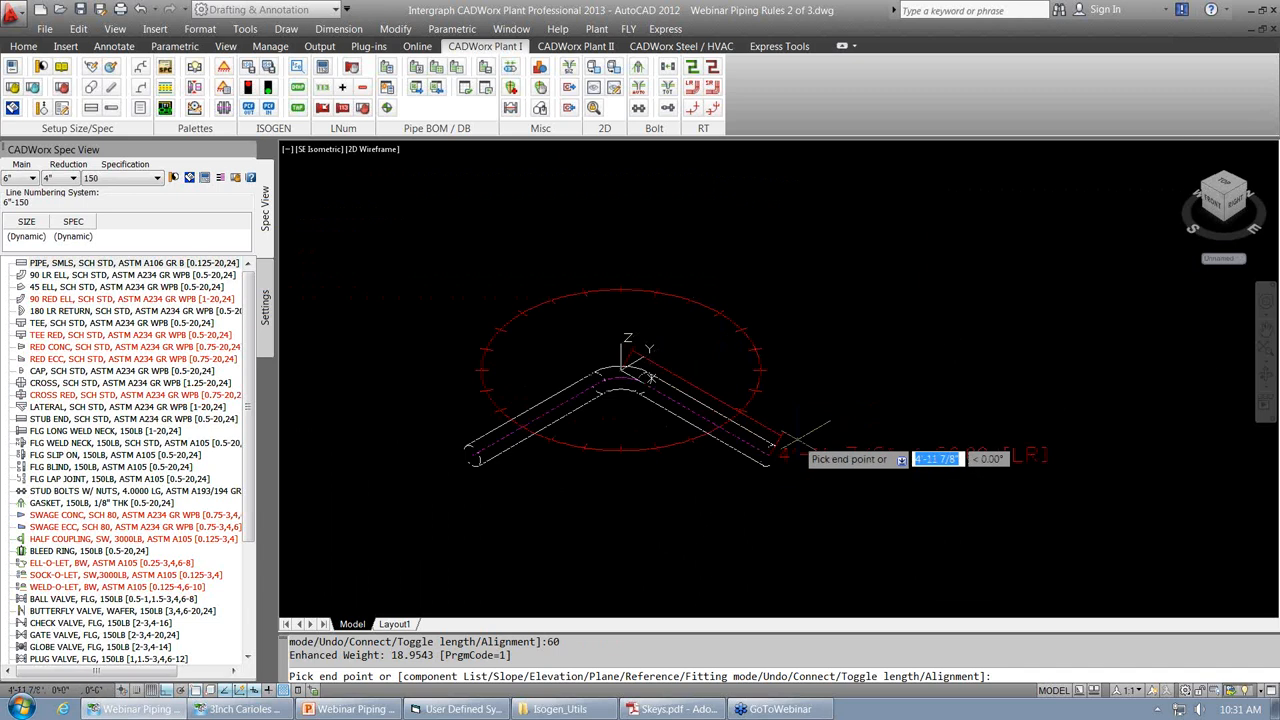
Continue the route with a vertical leg about 8 feet high and a horizontal leg about 6'-8" along X, and end the routing.
scroll(782, 438, down, 4)
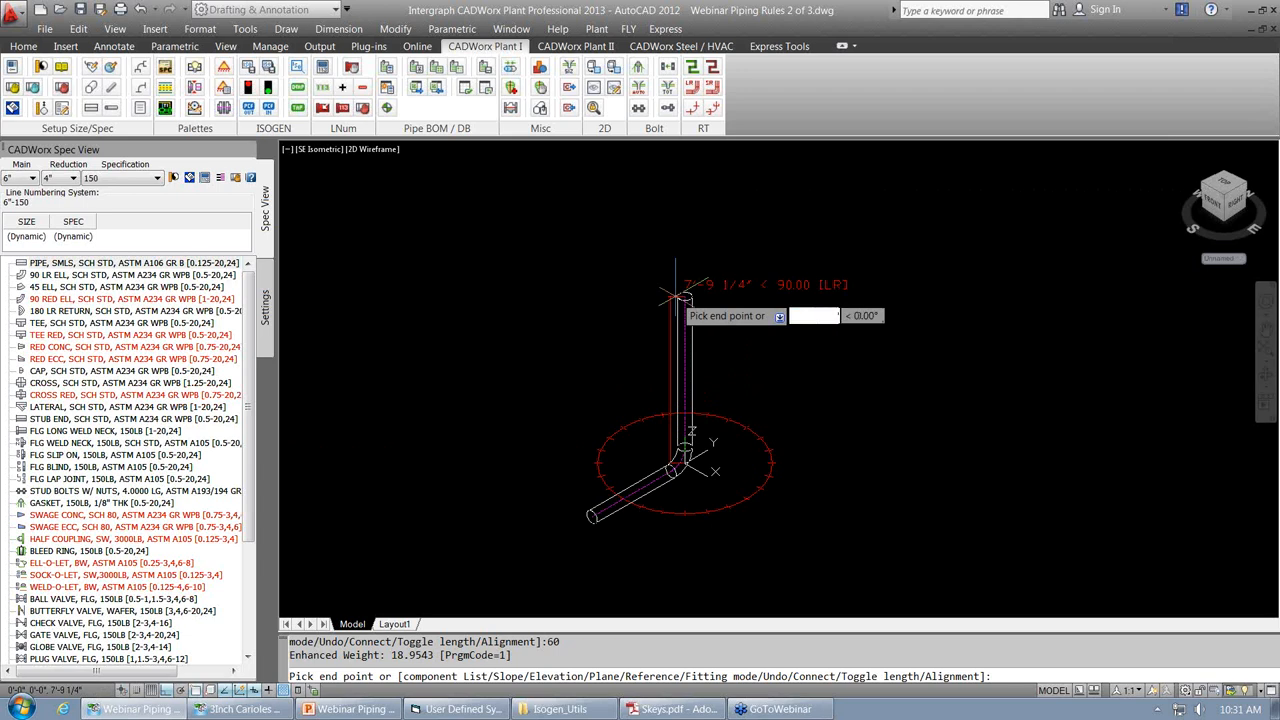
text(p)
key(Return)
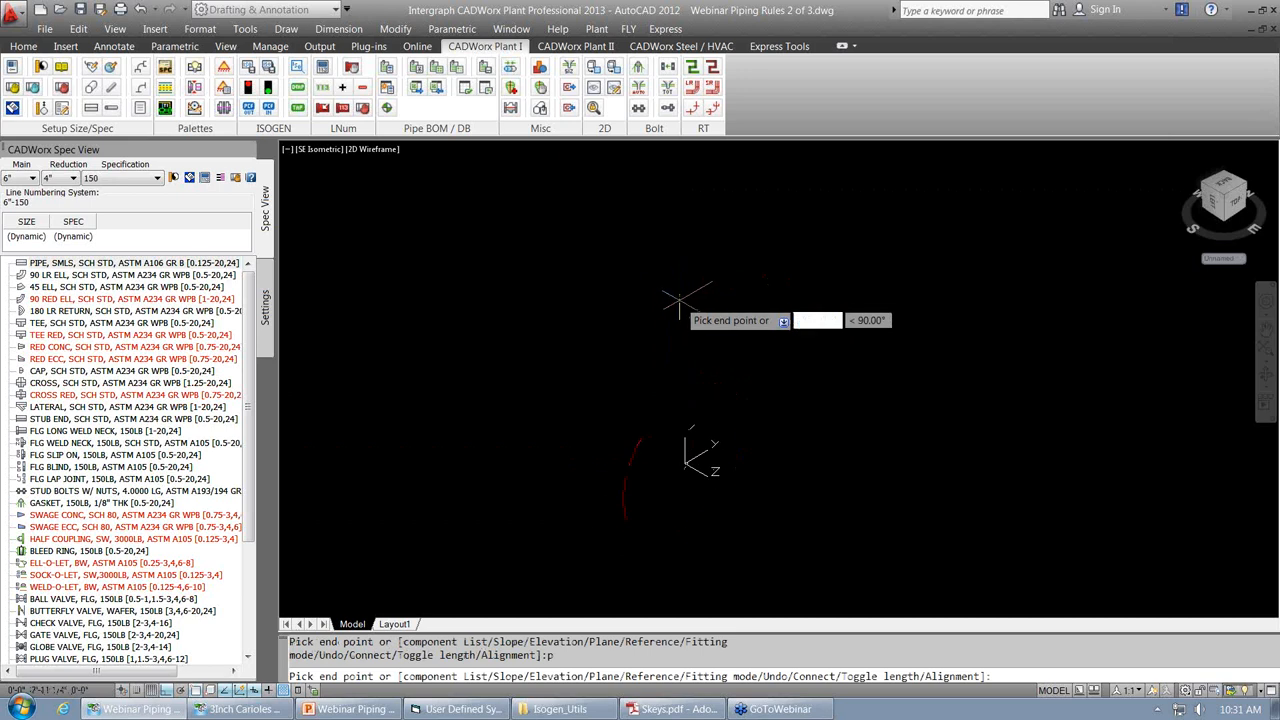
click(680, 293)
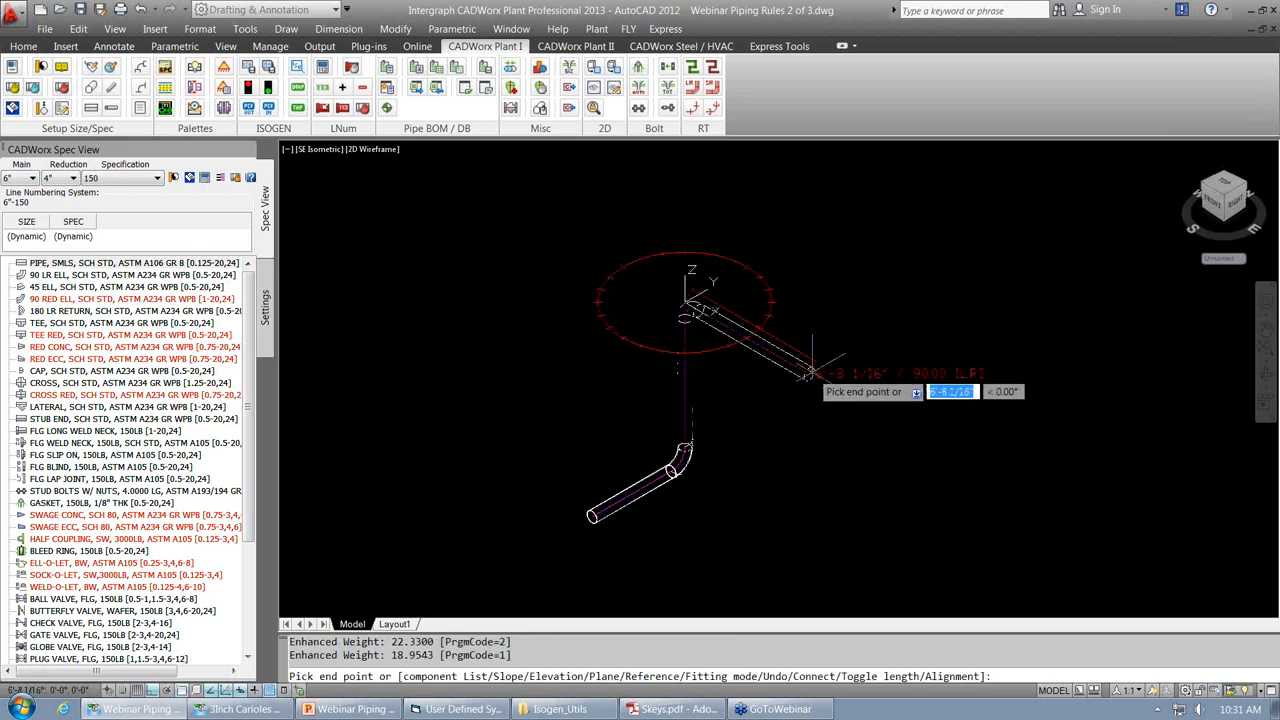
click(814, 362)
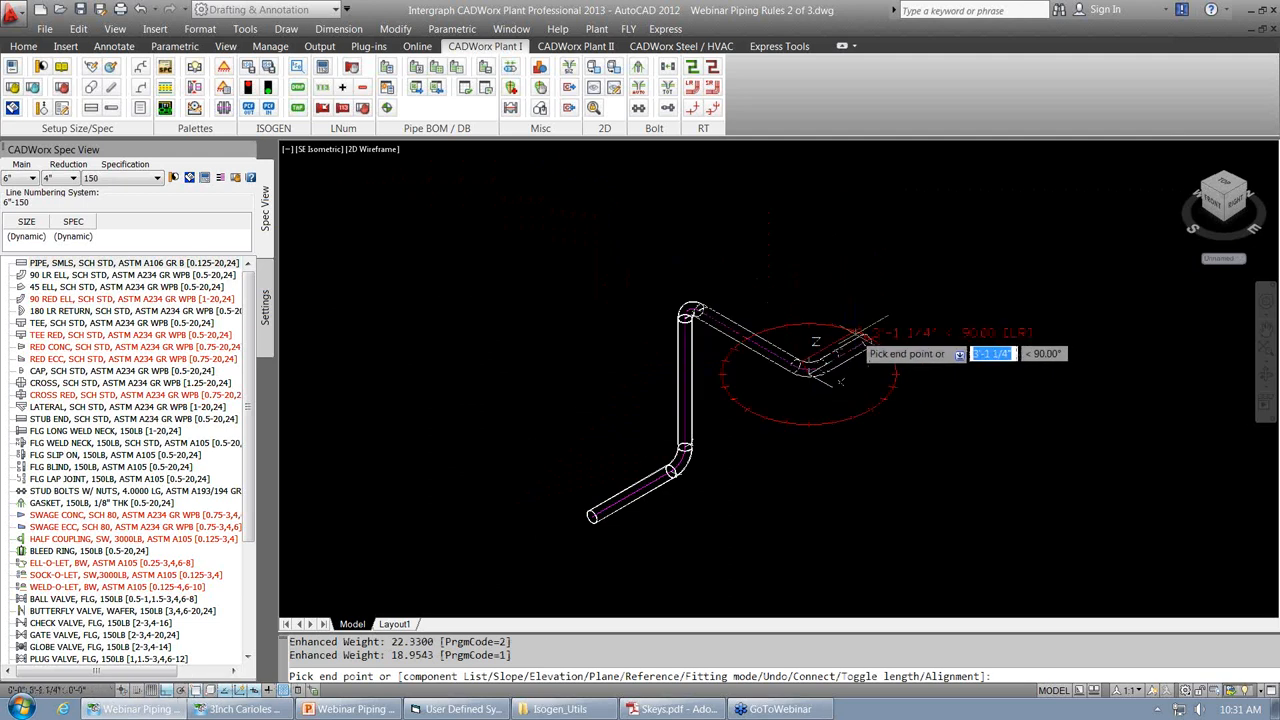
click(840, 378)
key(Return)
Examine the routed pipe in wireframe, focusing on the joints between the lower elbow and its adjoining pipes.
scroll(693, 398, up, 3)
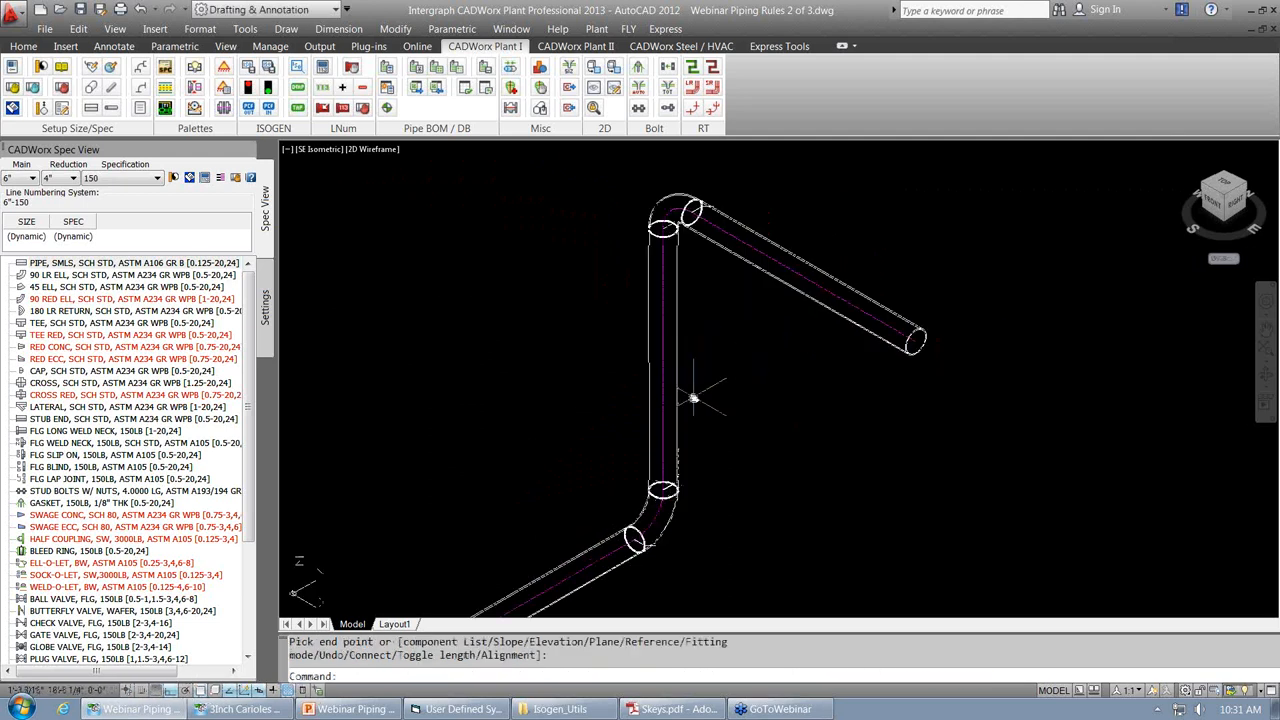
middle_drag(693, 398, 736, 362)
scroll(520, 589, up, 2)
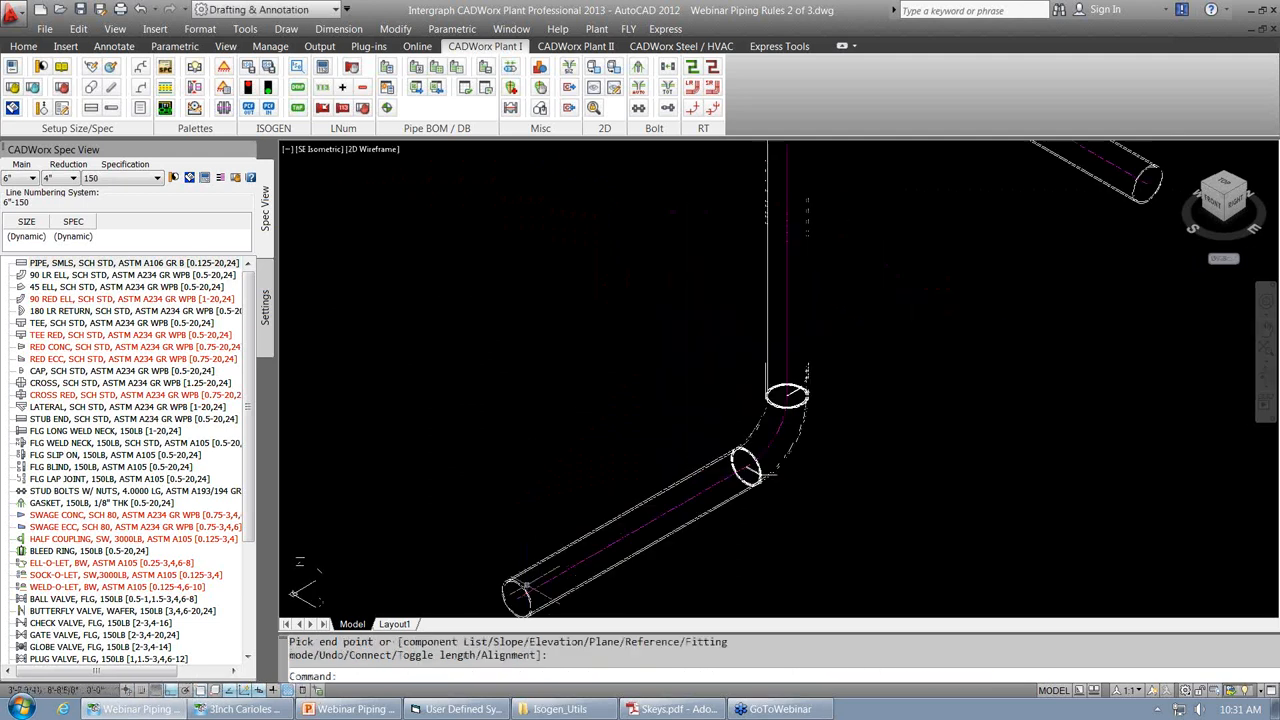
scroll(526, 585, up, 2)
middle_drag(531, 570, 547, 481)
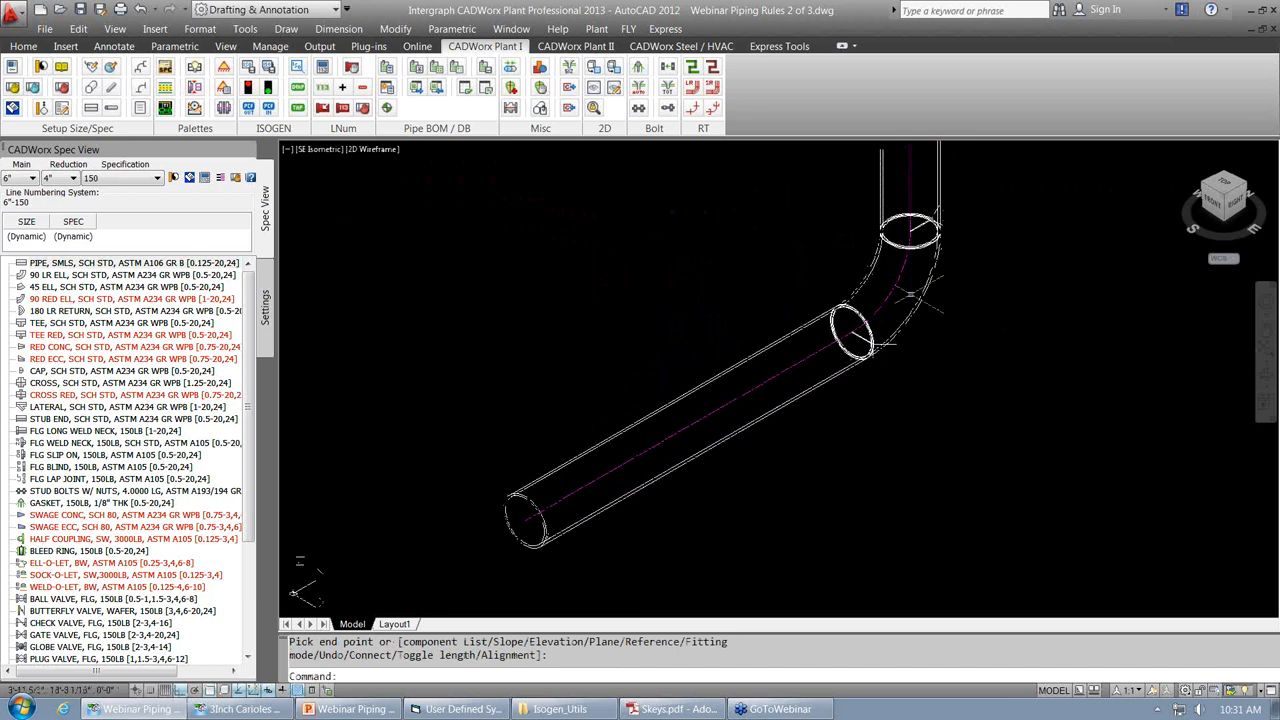
scroll(870, 312, up, 4)
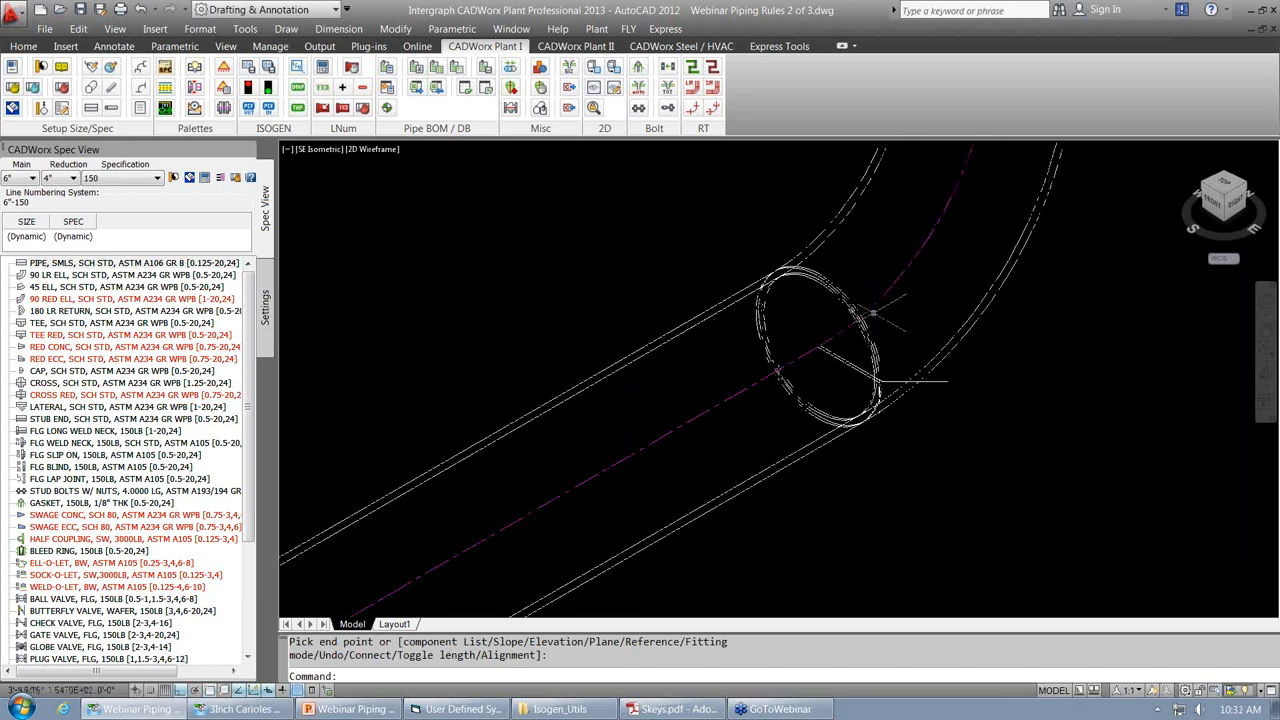
scroll(873, 313, down, 4)
scroll(873, 313, up, 1)
middle_drag(873, 313, 791, 353)
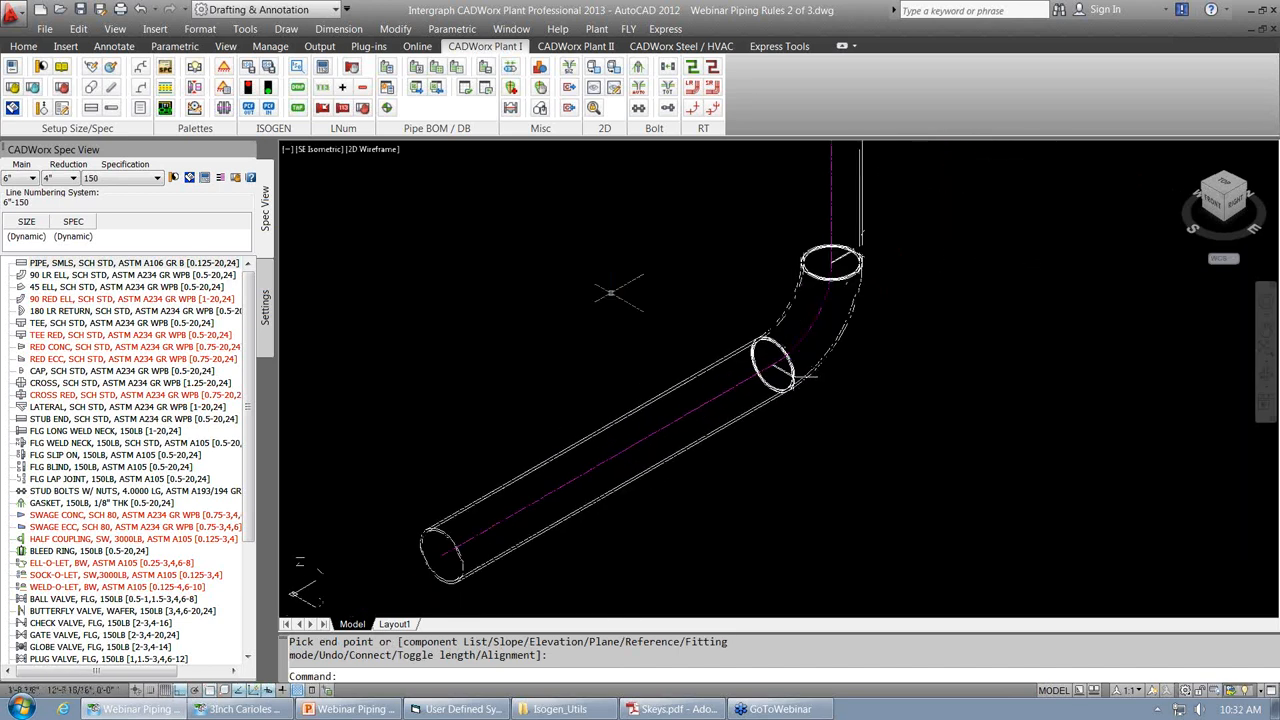
Change the visual style to Shaded and examine the open end of the lower pipe and the whole run.
click(361, 148)
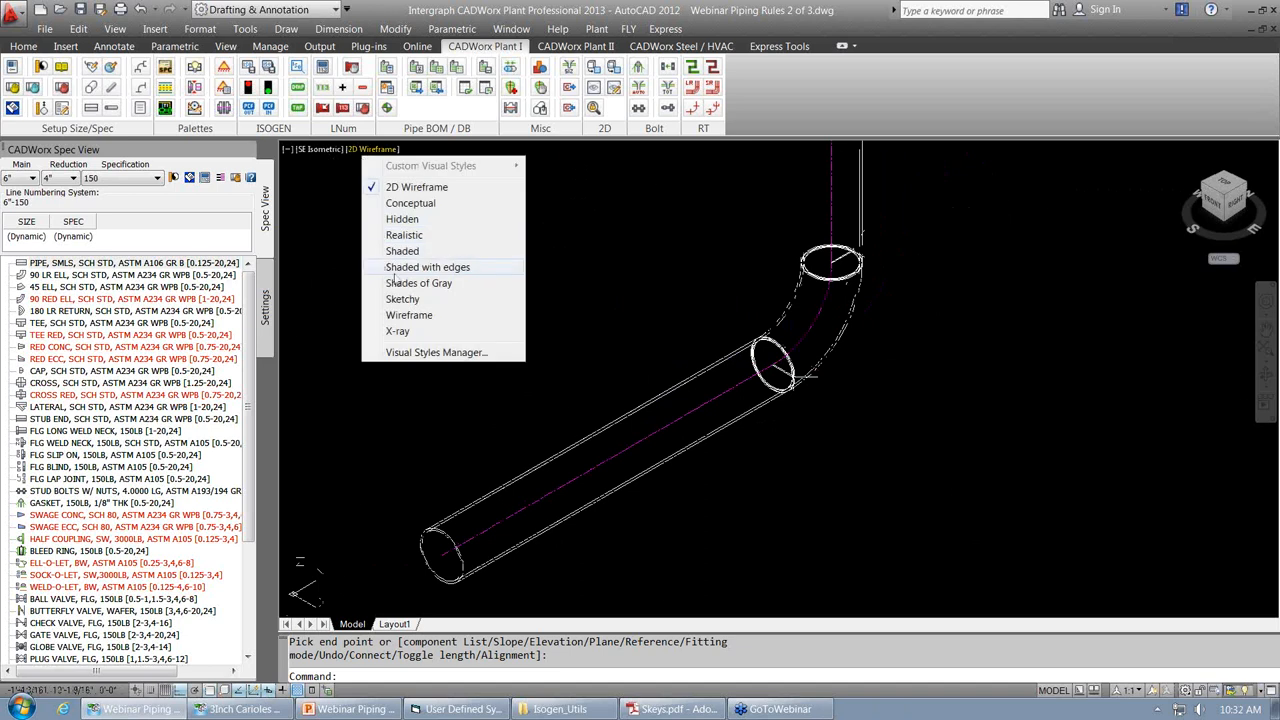
click(410, 252)
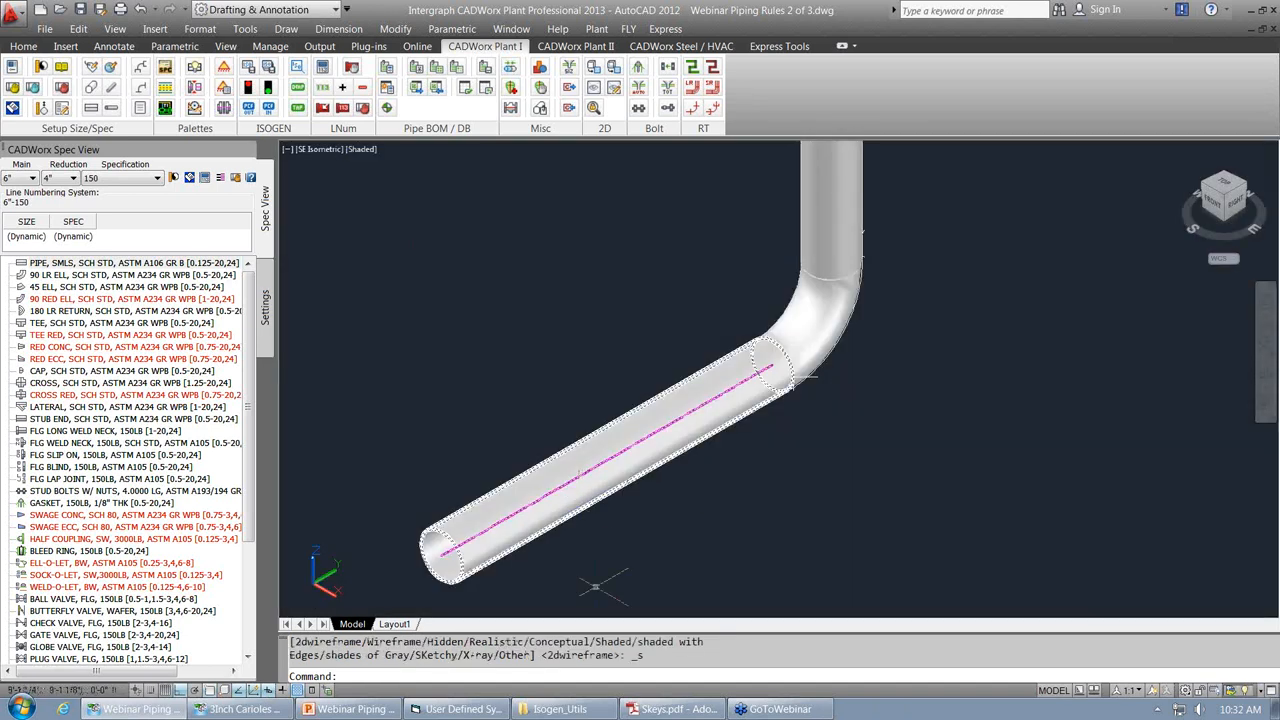
scroll(715, 483, up, 2)
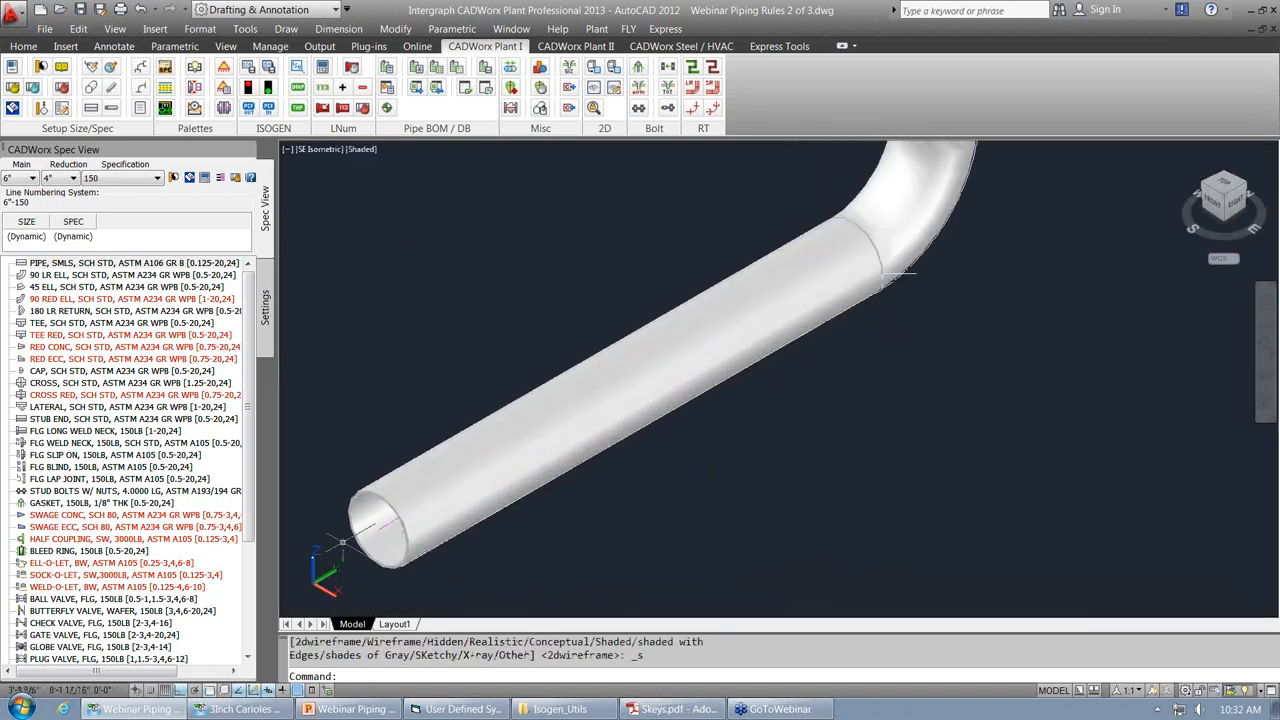
click(378, 526)
scroll(370, 538, up, 3)
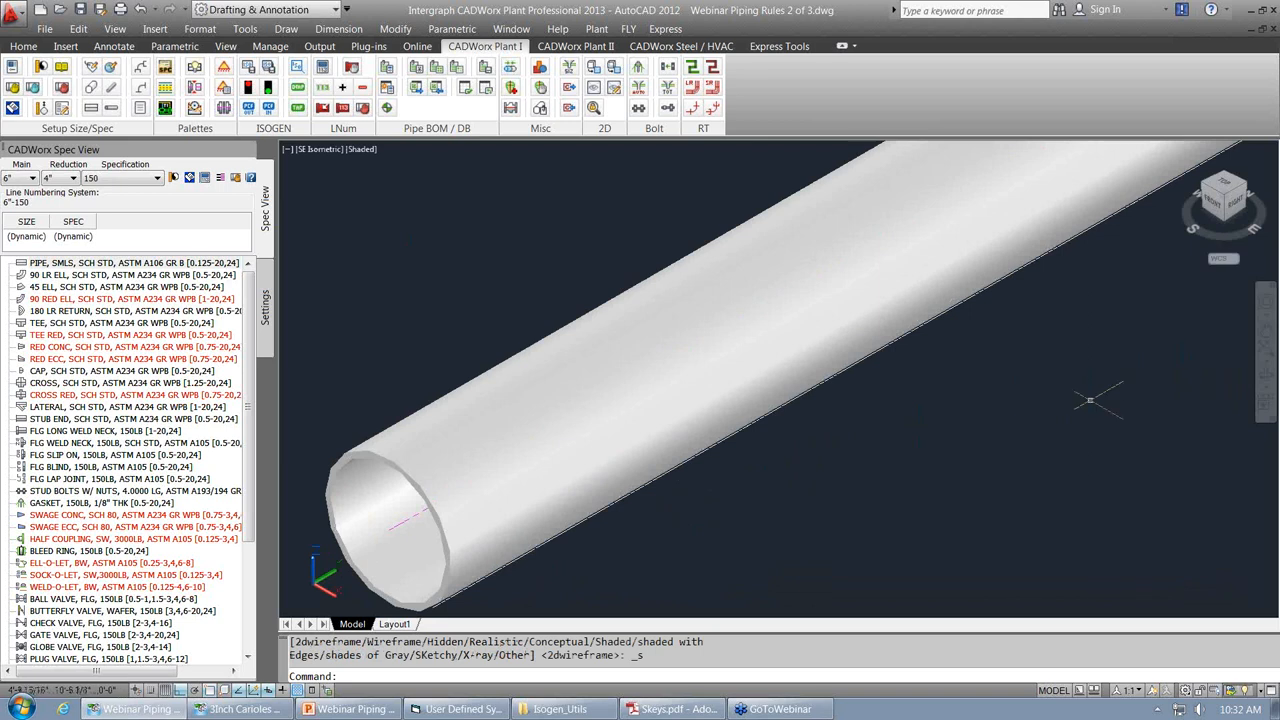
scroll(999, 397, down, 4)
scroll(999, 397, down, 2)
middle_drag(1036, 340, 645, 556)
scroll(645, 556, down, 2)
middle_drag(723, 400, 740, 346)
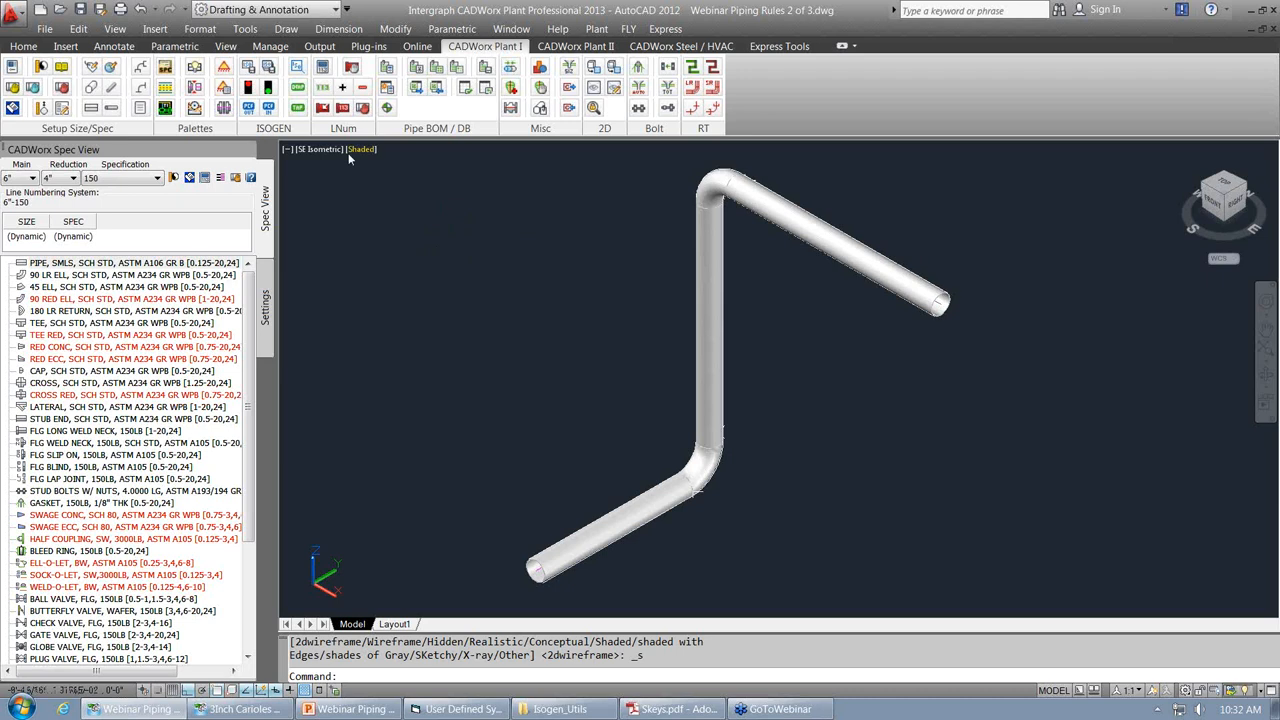
Continue routing from the open end of the upper pipe, insert a gate valve from the component list, and end the routing.
click(918, 282)
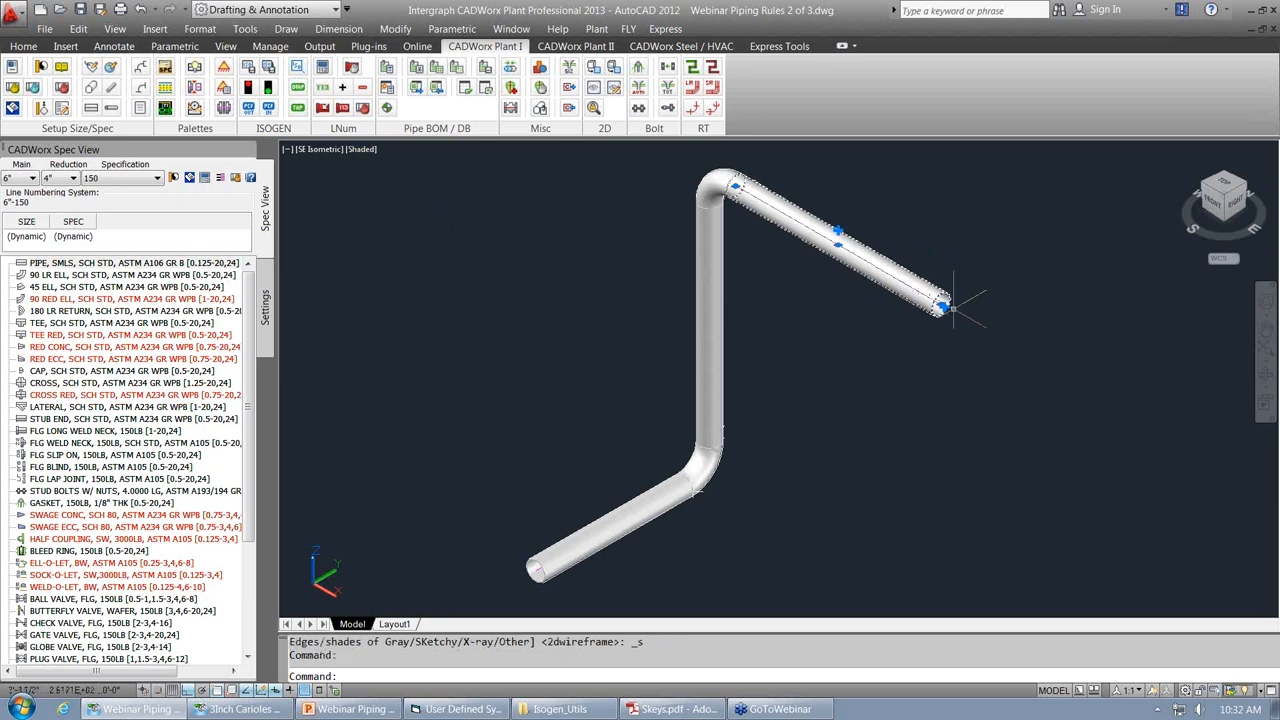
click(943, 303)
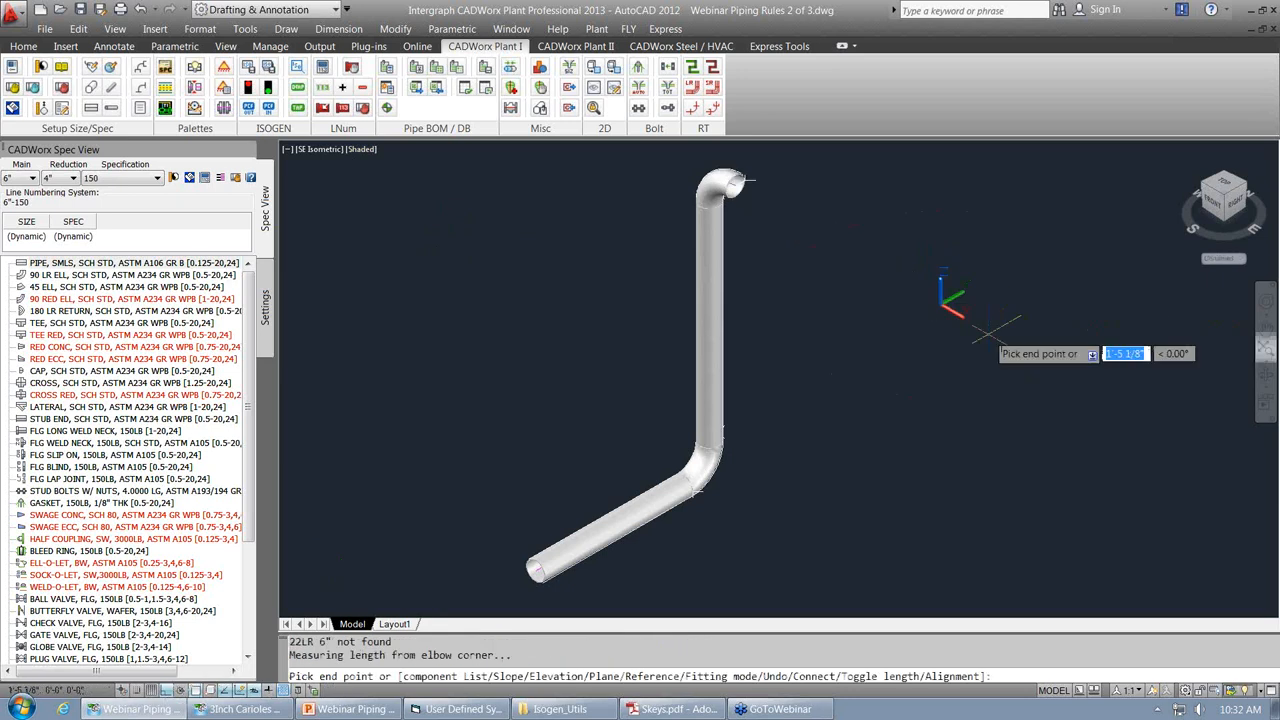
scroll(975, 320, down, 4)
scroll(900, 360, up, 2)
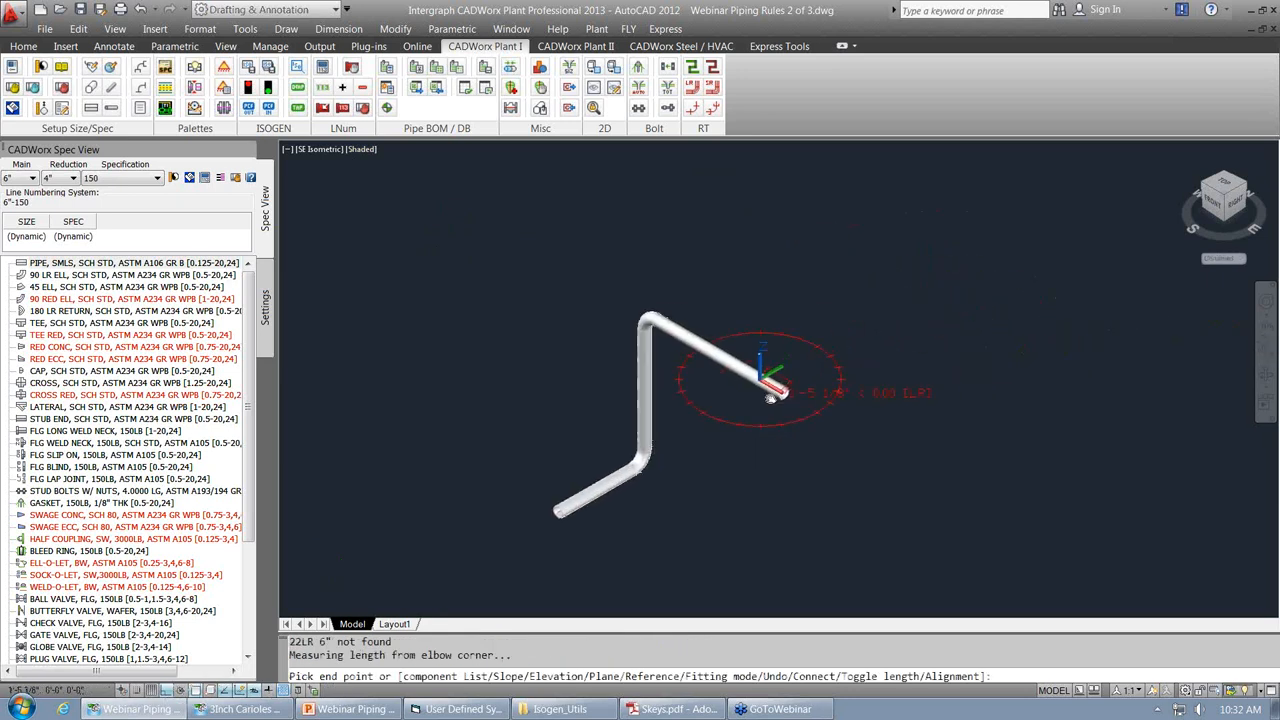
middle_drag(770, 398, 752, 402)
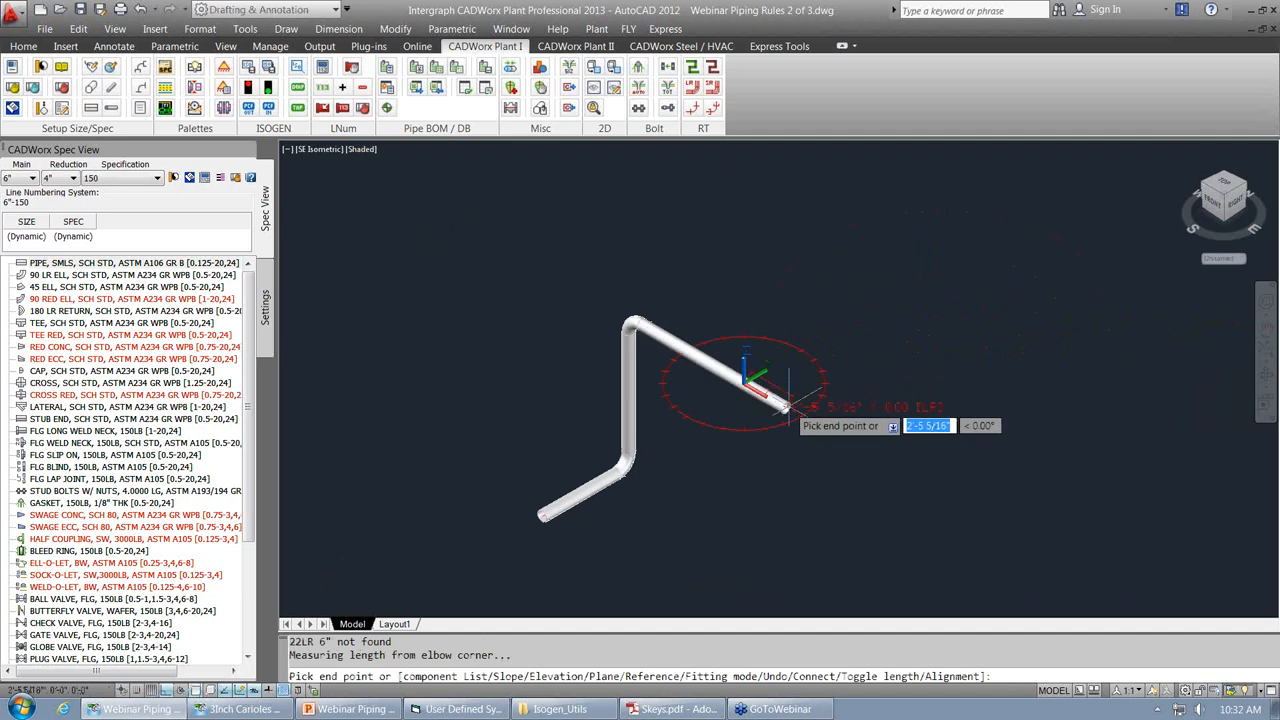
text(l)
key(Return)
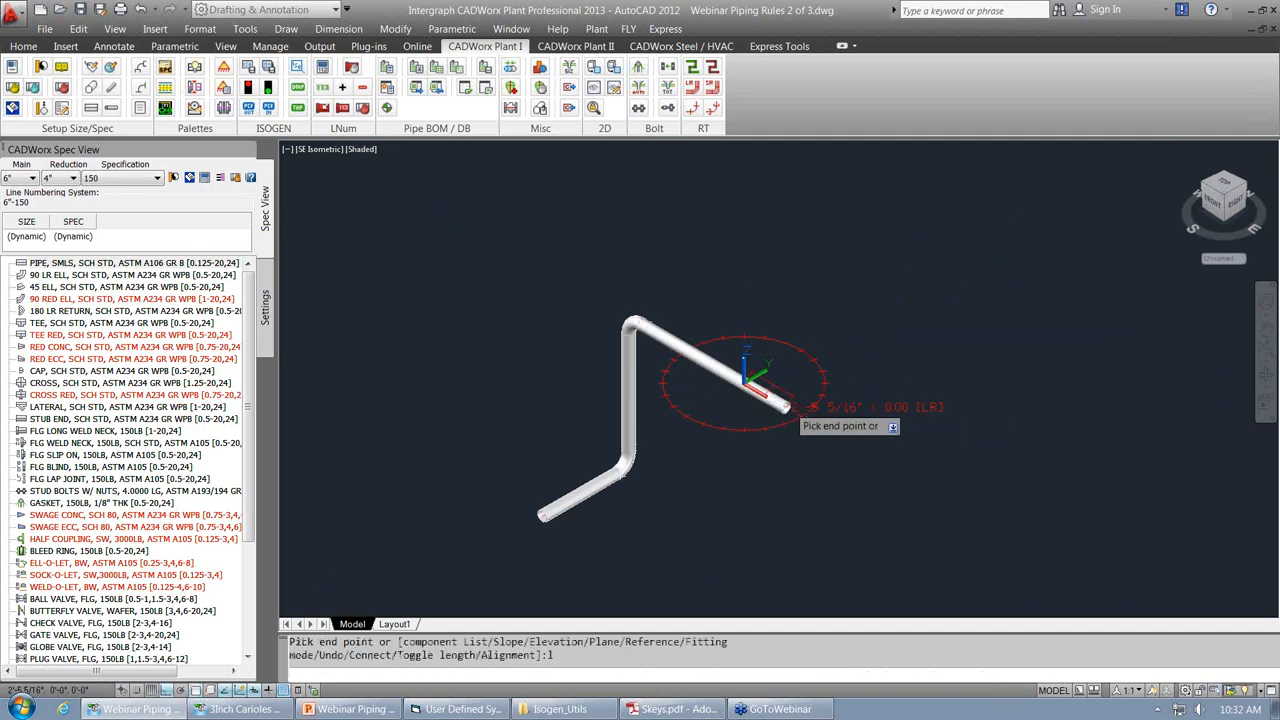
mouse_move(830, 500)
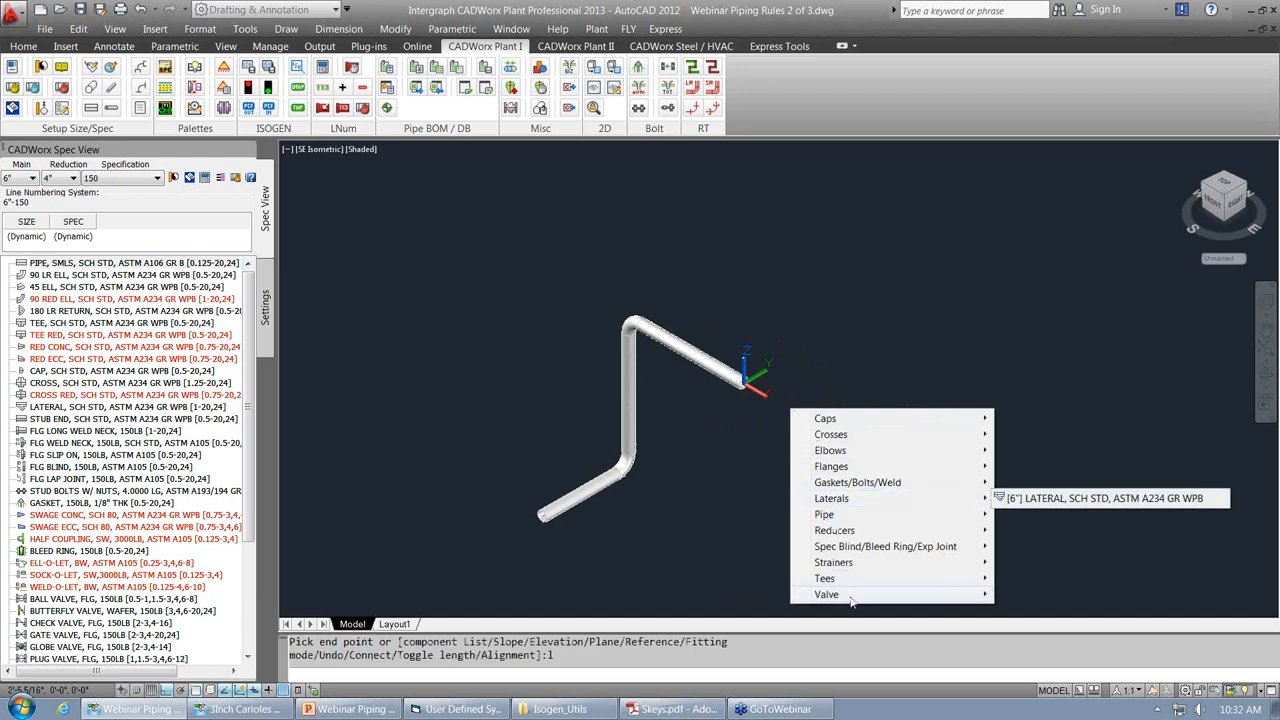
mouse_move(851, 598)
mouse_move(1048, 547)
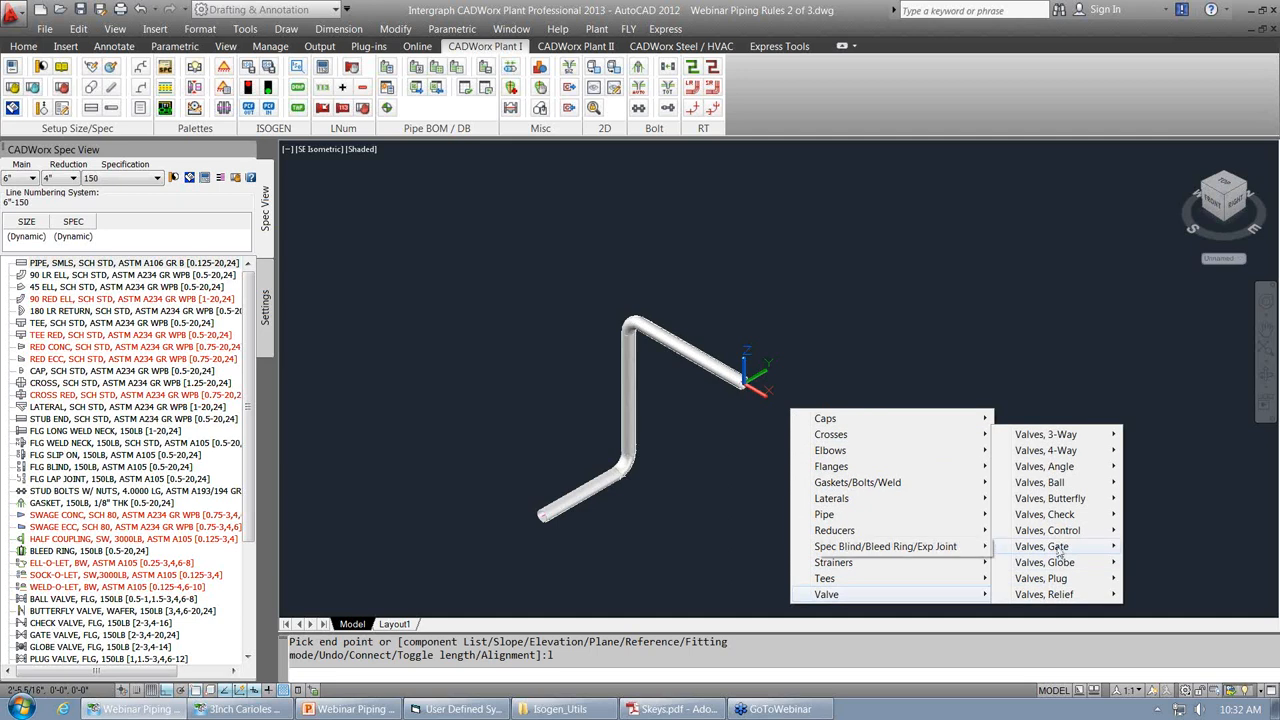
click(937, 546)
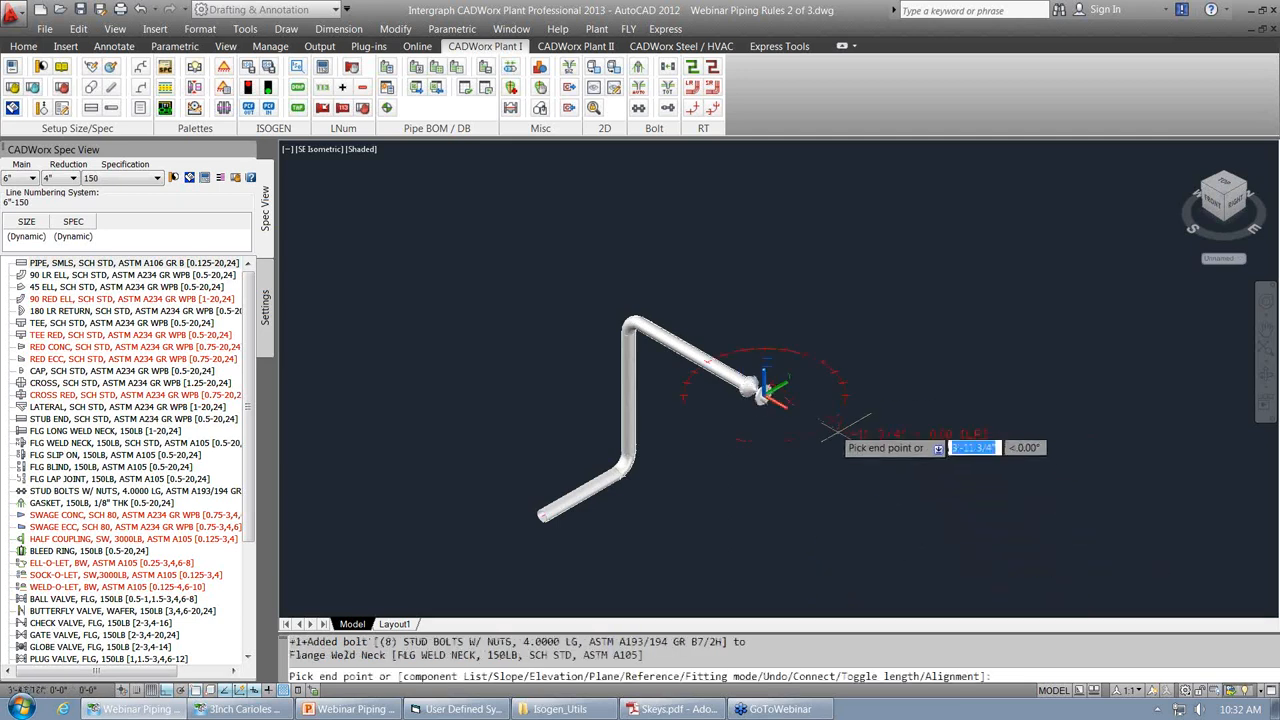
key(Return)
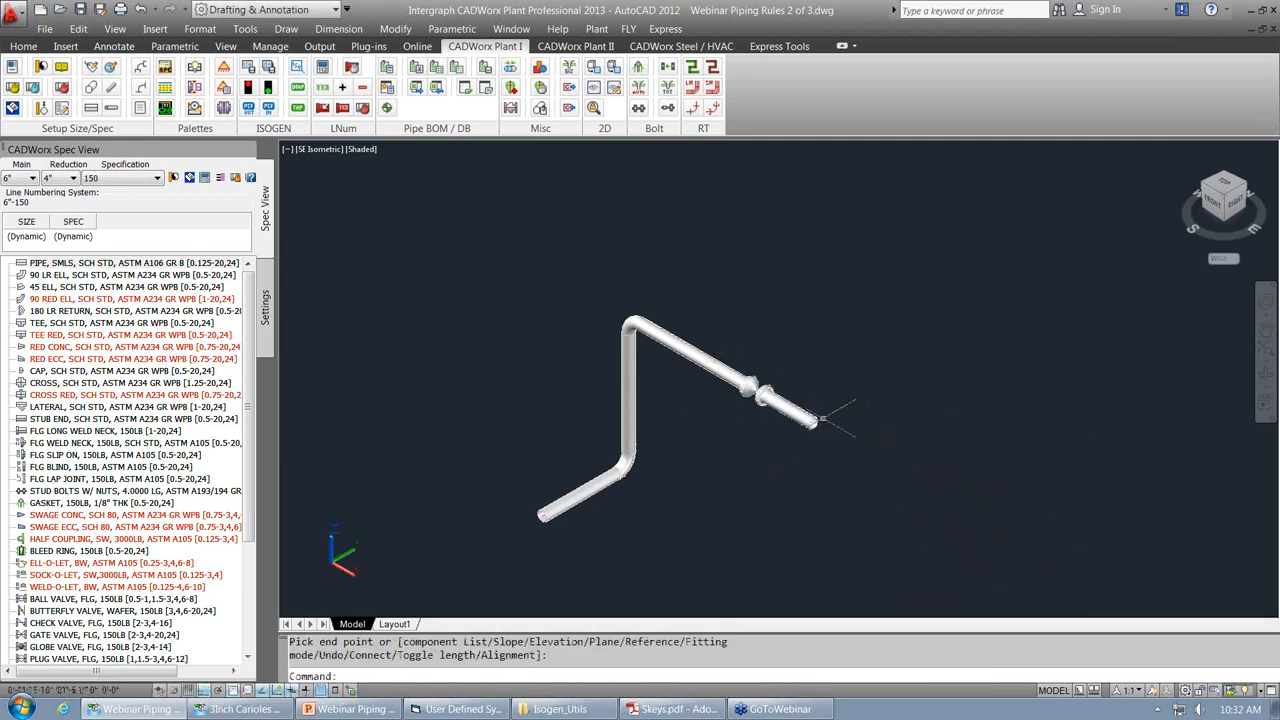
Regenerate the drawing around the flanged valve and change the visual style to 2D Wireframe.
scroll(822, 418, up, 10)
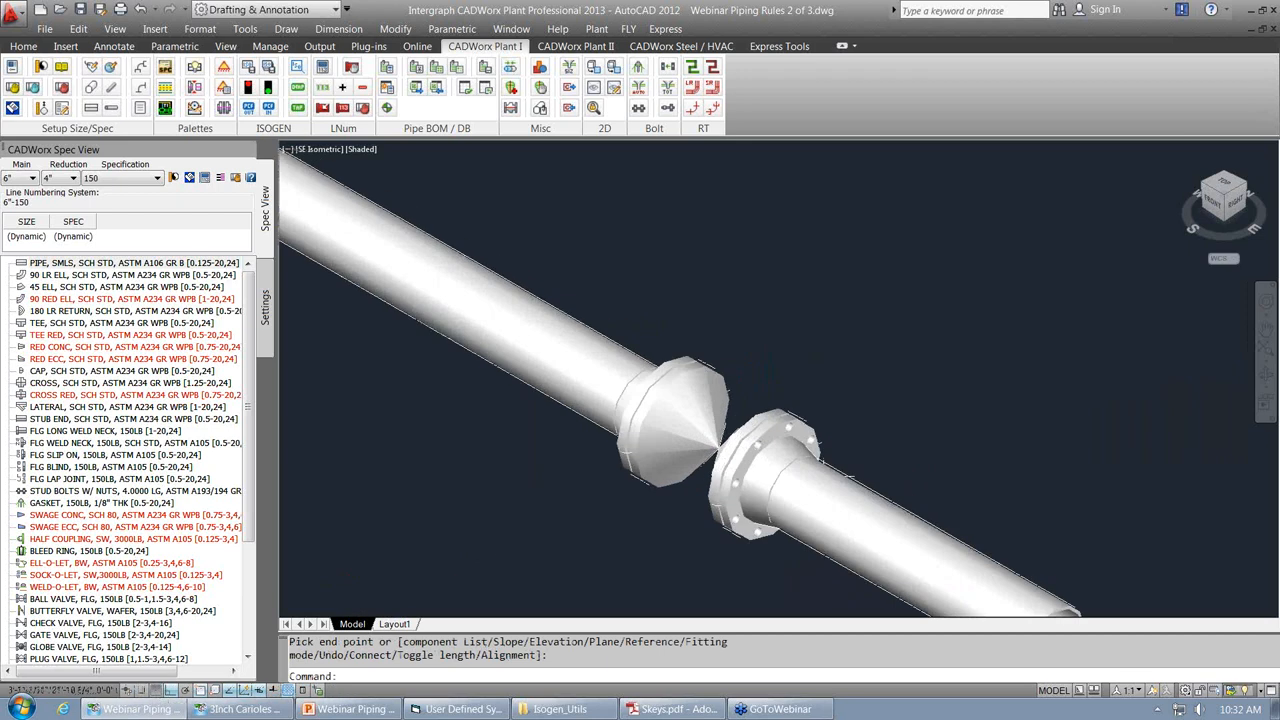
middle_drag(840, 400, 836, 318)
text(re)
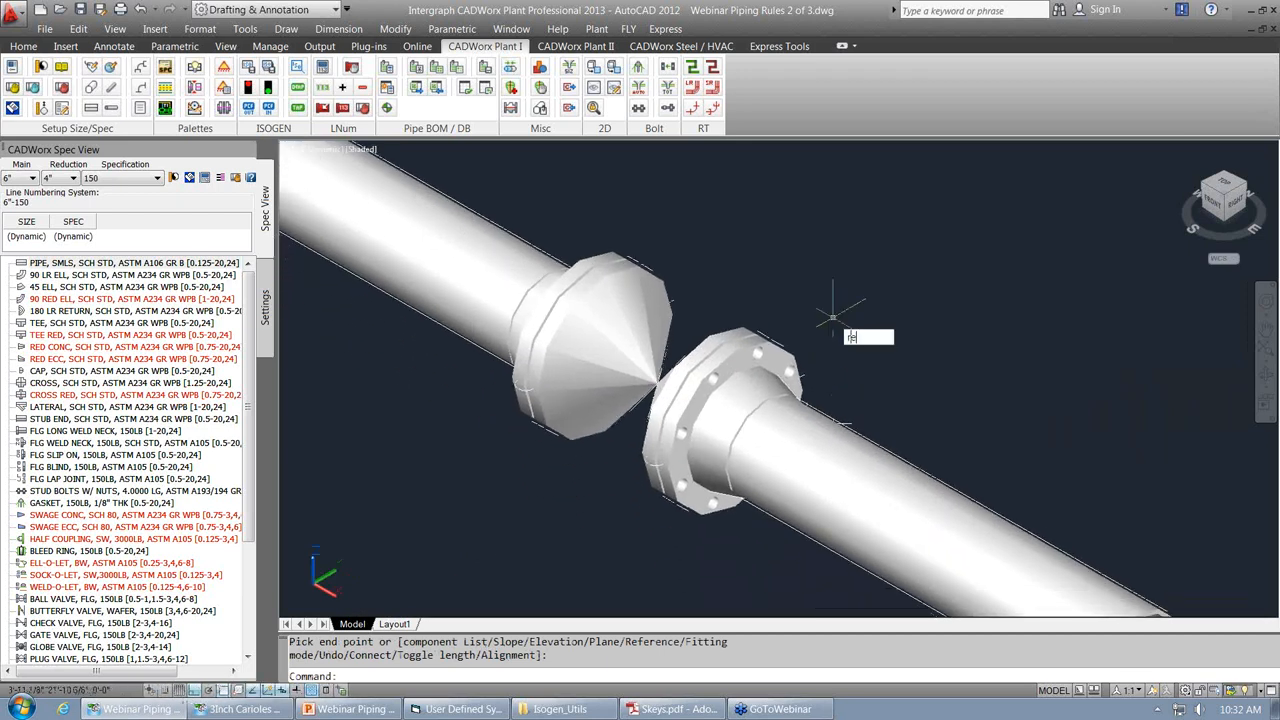
key(Return)
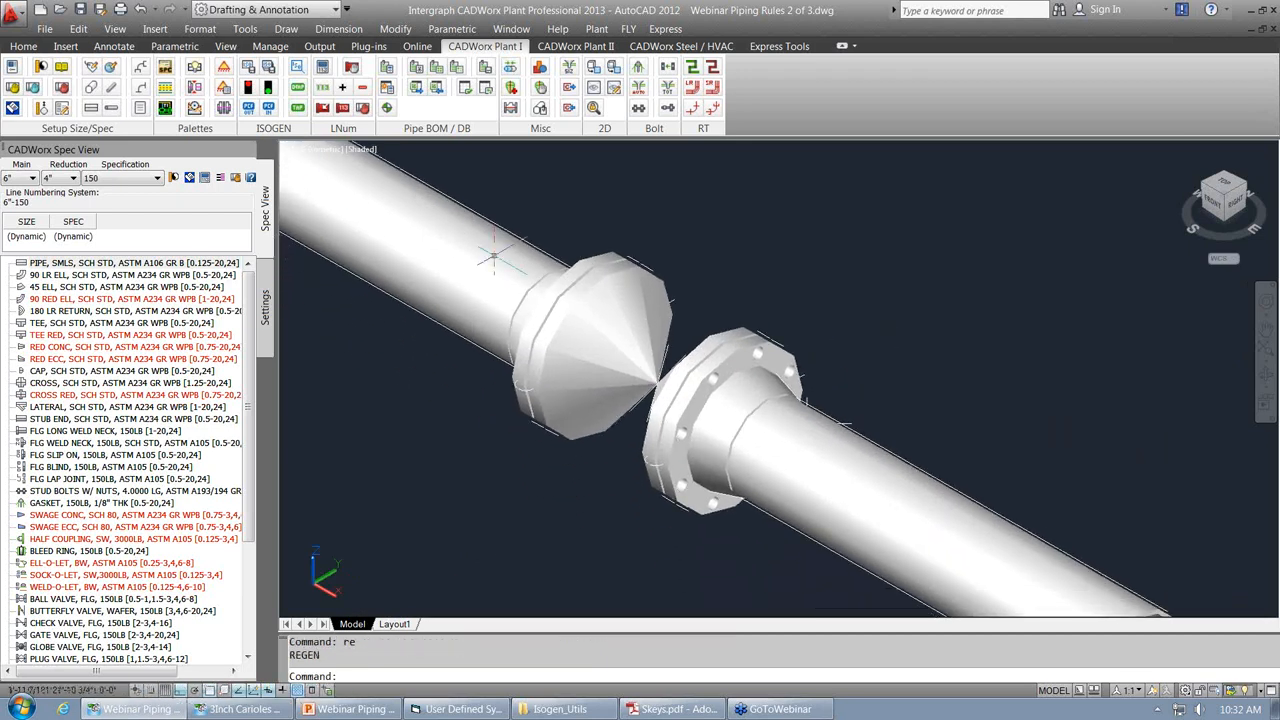
click(362, 150)
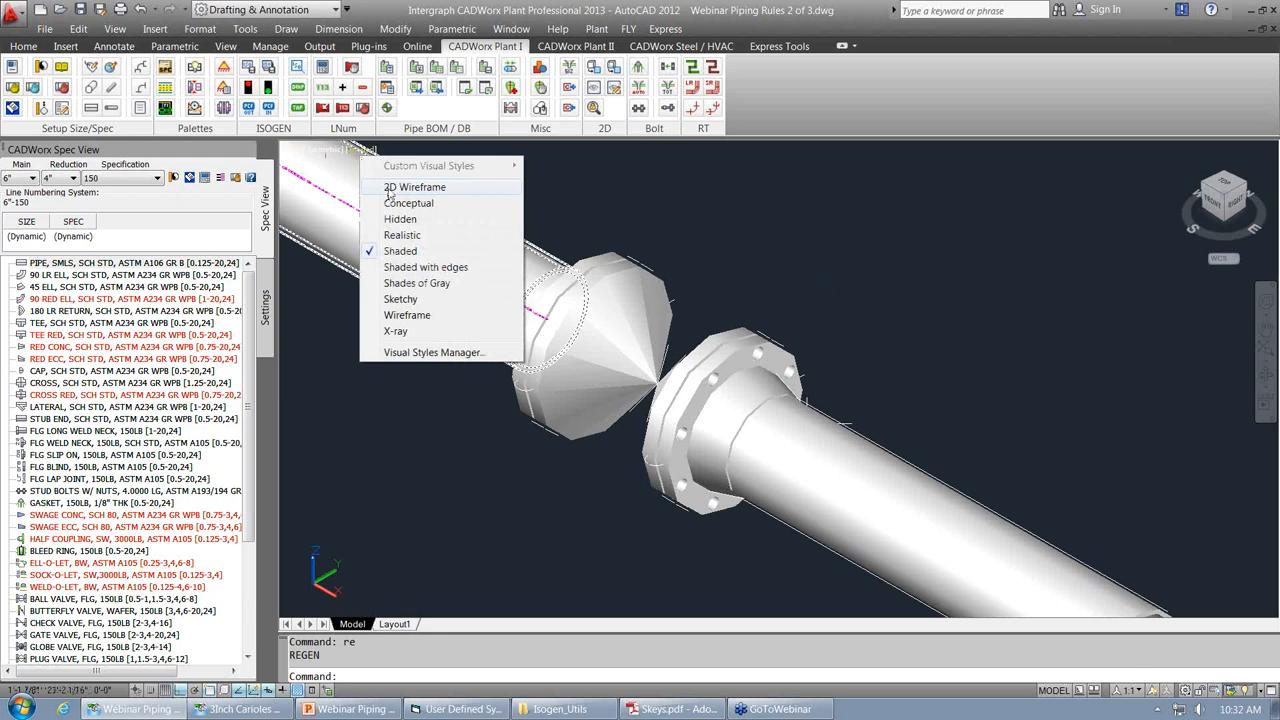
click(405, 187)
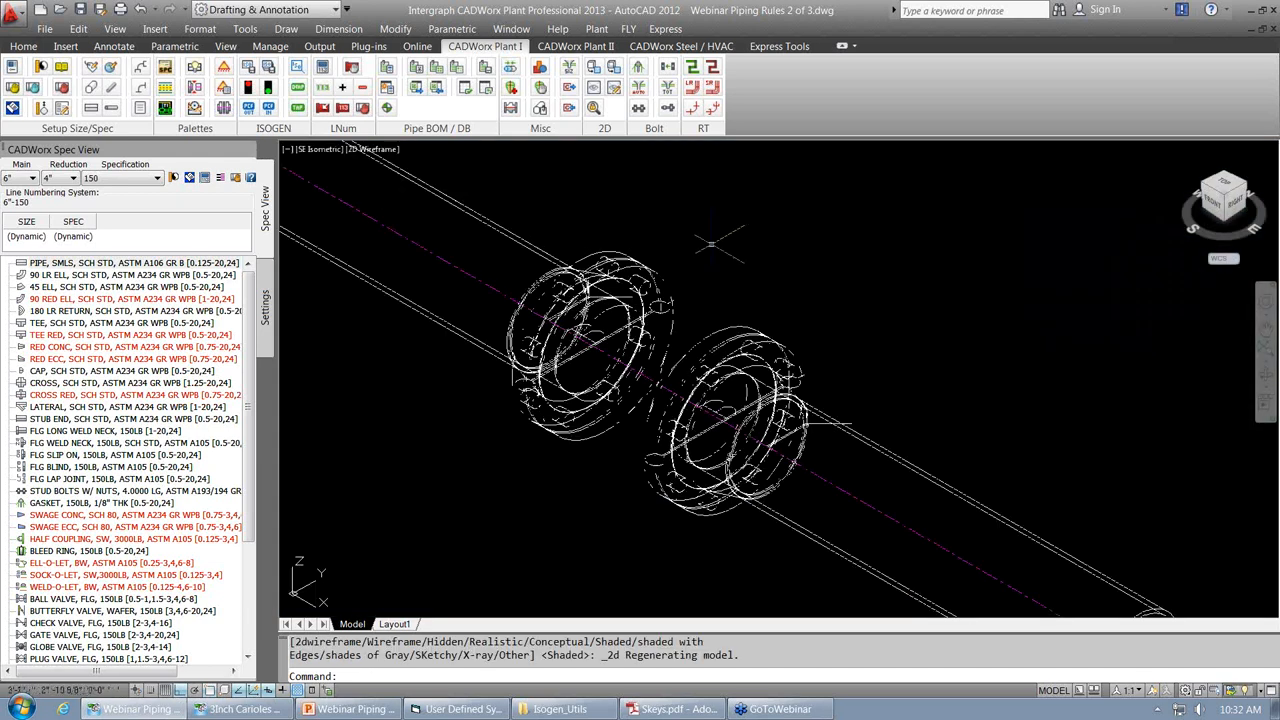
Switch to the Top view and examine the valve's flanges, bolts and gaskets within the whole run.
click(315, 149)
click(336, 188)
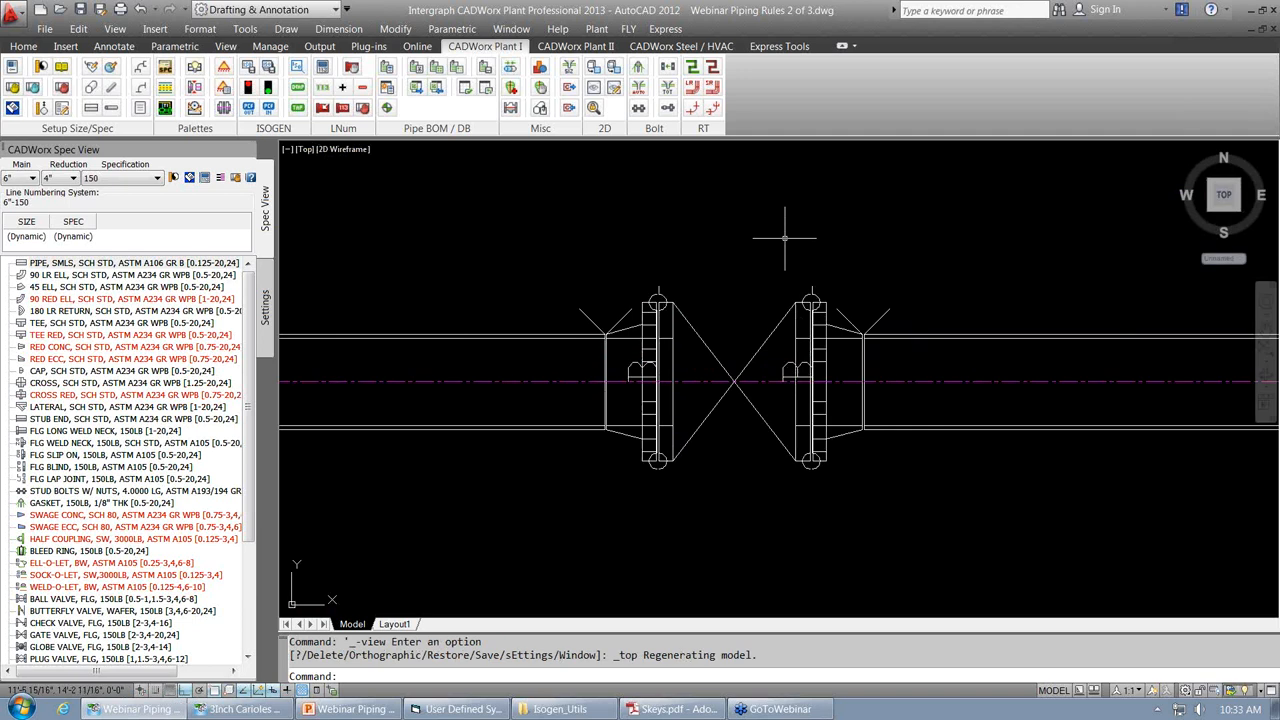
scroll(785, 238, down, 5)
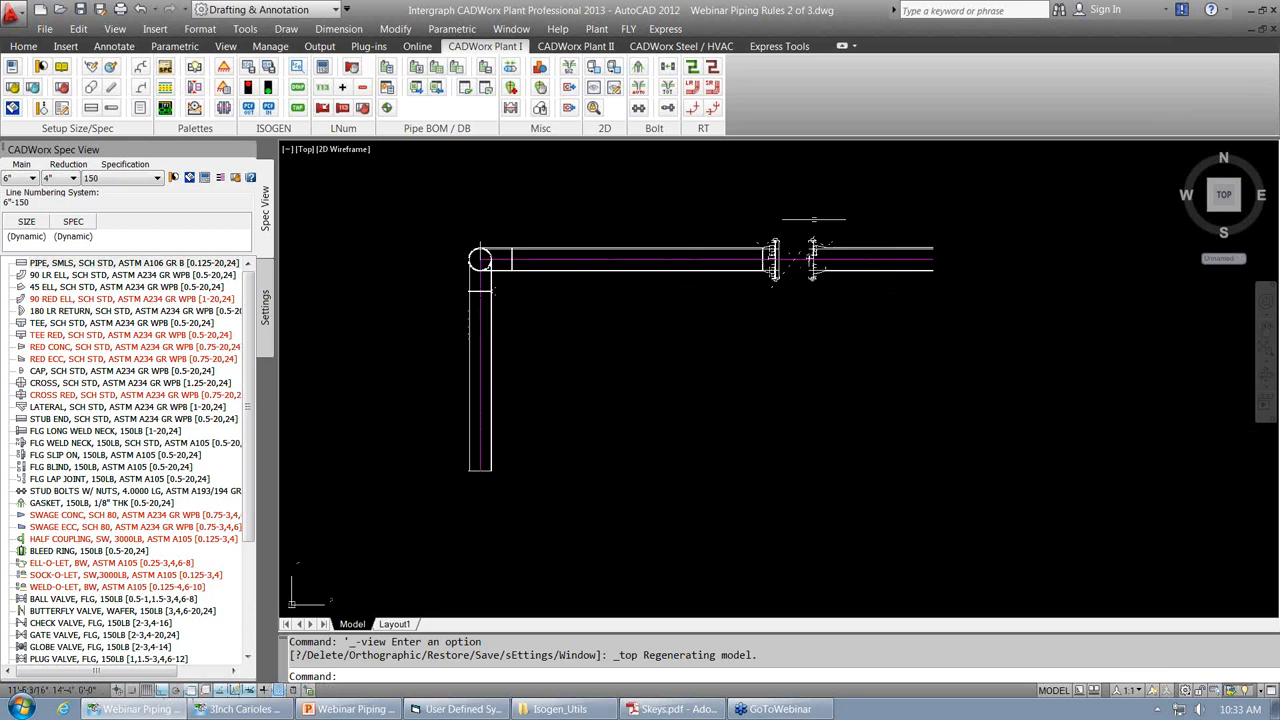
Return to the SE Isometric view and move the flanged valve past the upper elbow onto the top of the vertical pipe.
click(305, 149)
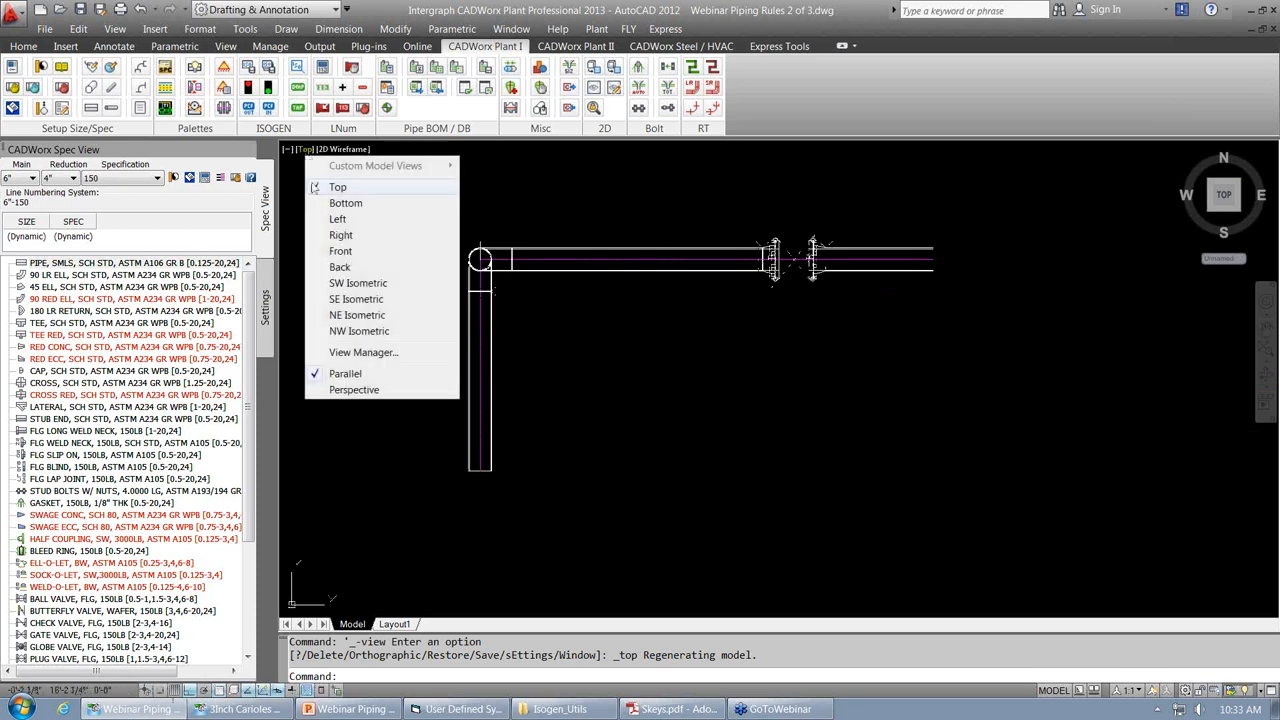
click(345, 308)
click(878, 268)
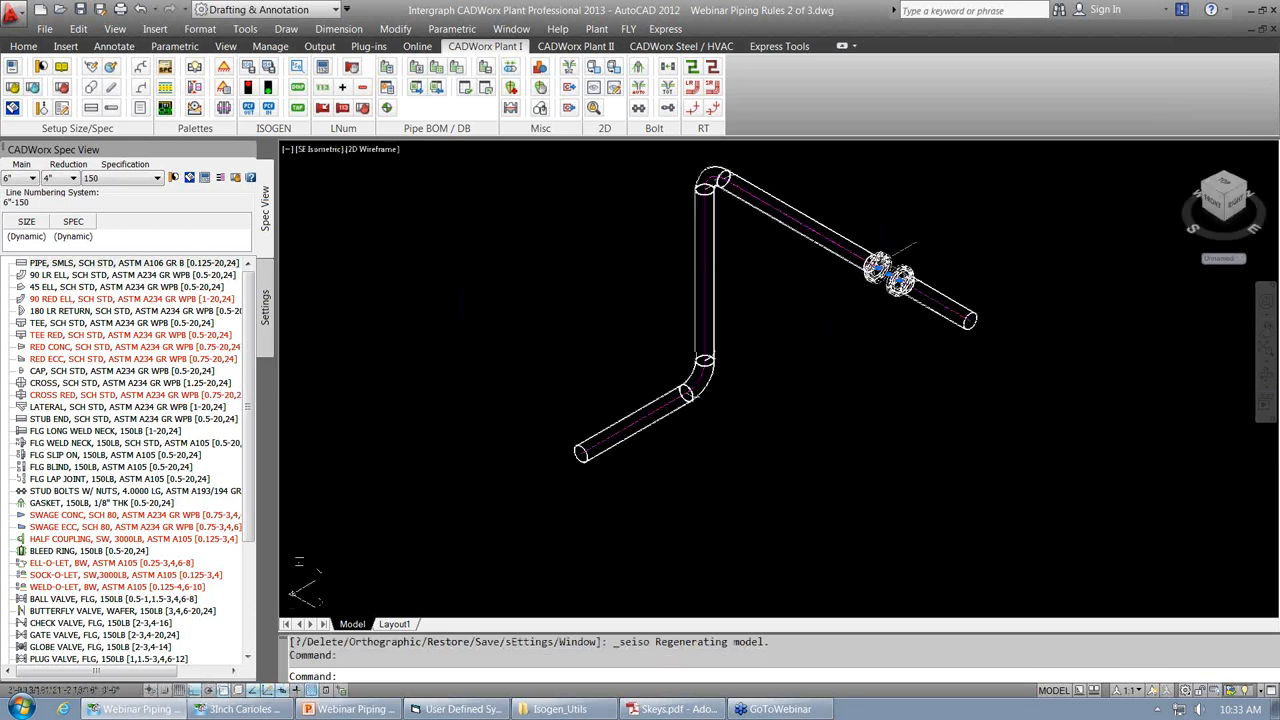
click(884, 264)
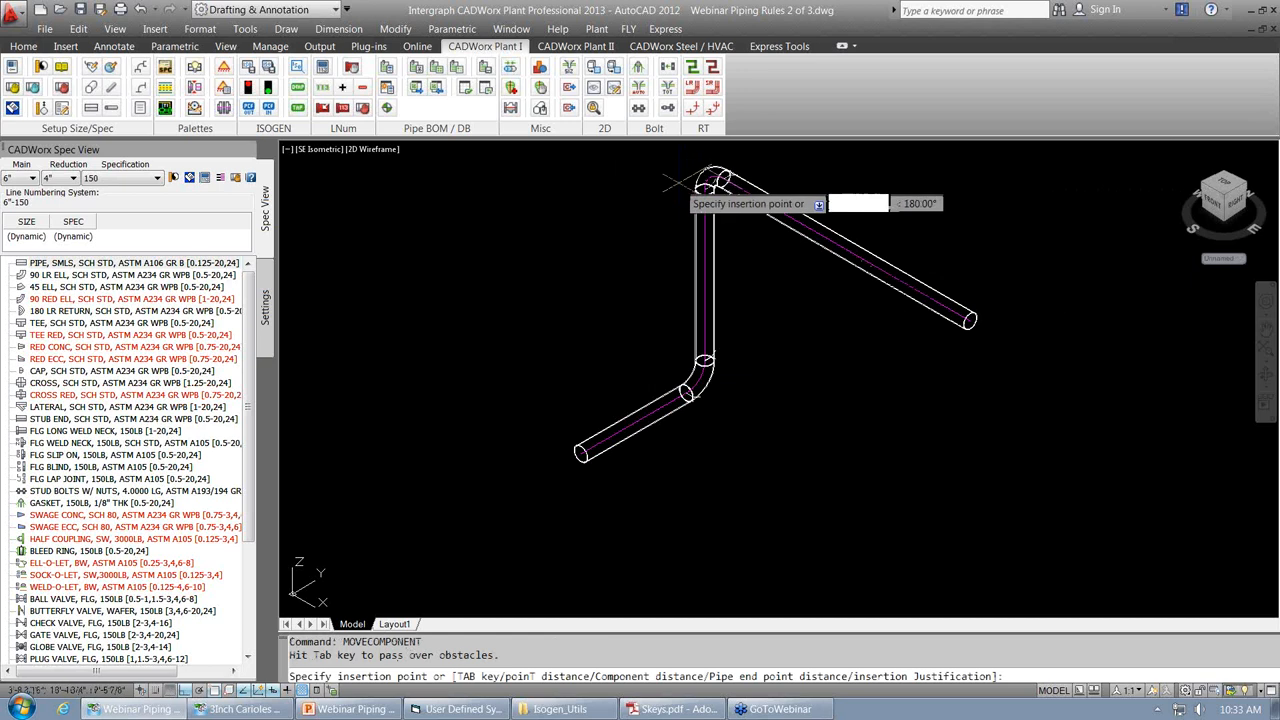
click(707, 262)
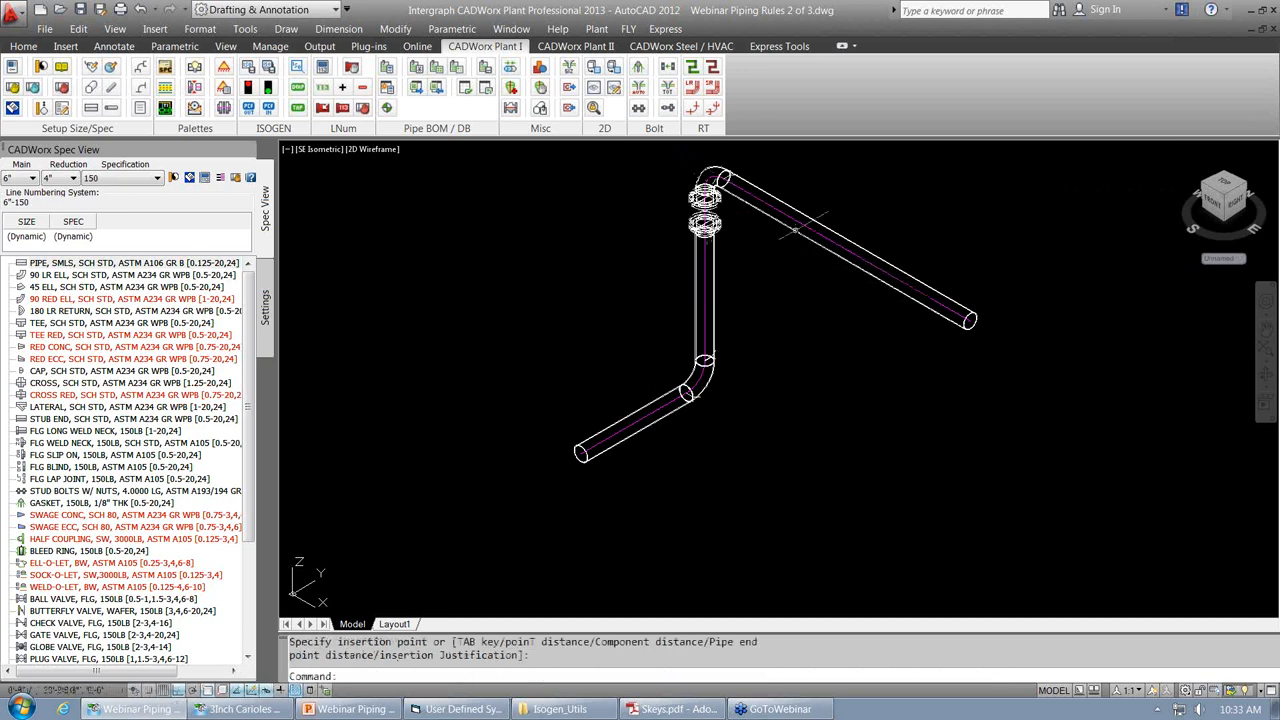
Start moving the valve down the vertical pipe and apply the TAB key option for passing over obstacles.
click(706, 214)
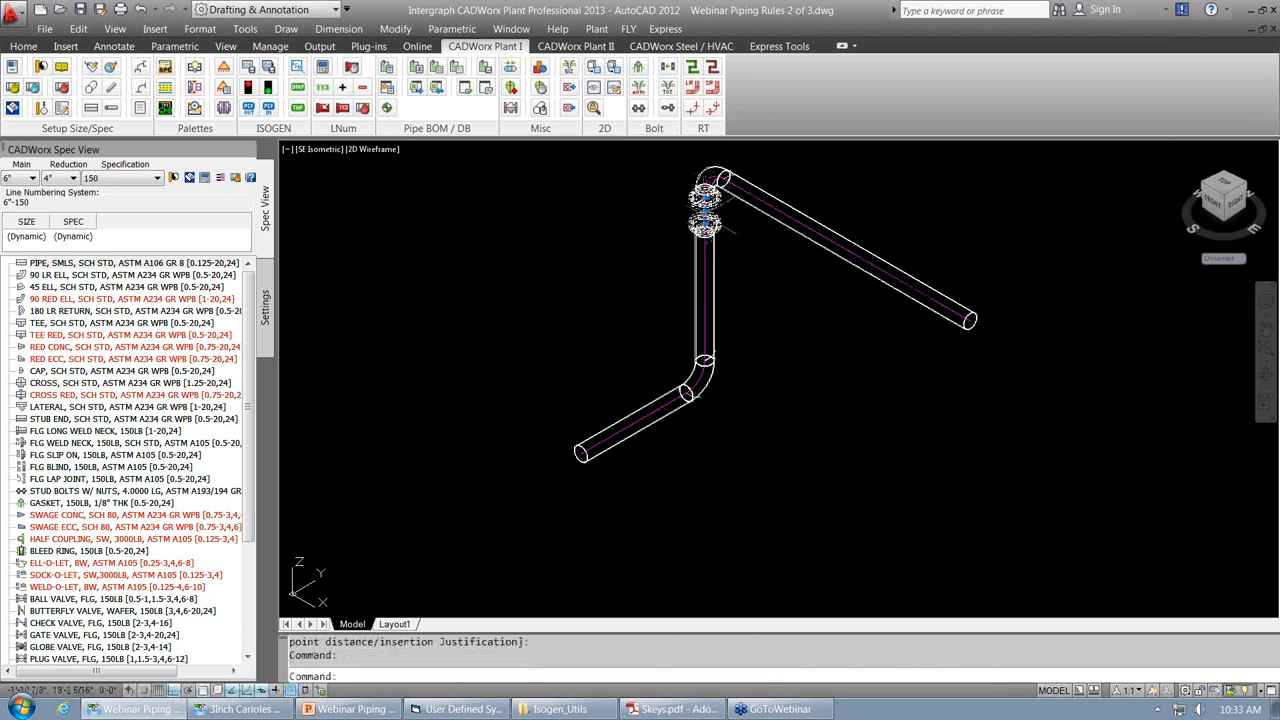
click(705, 214)
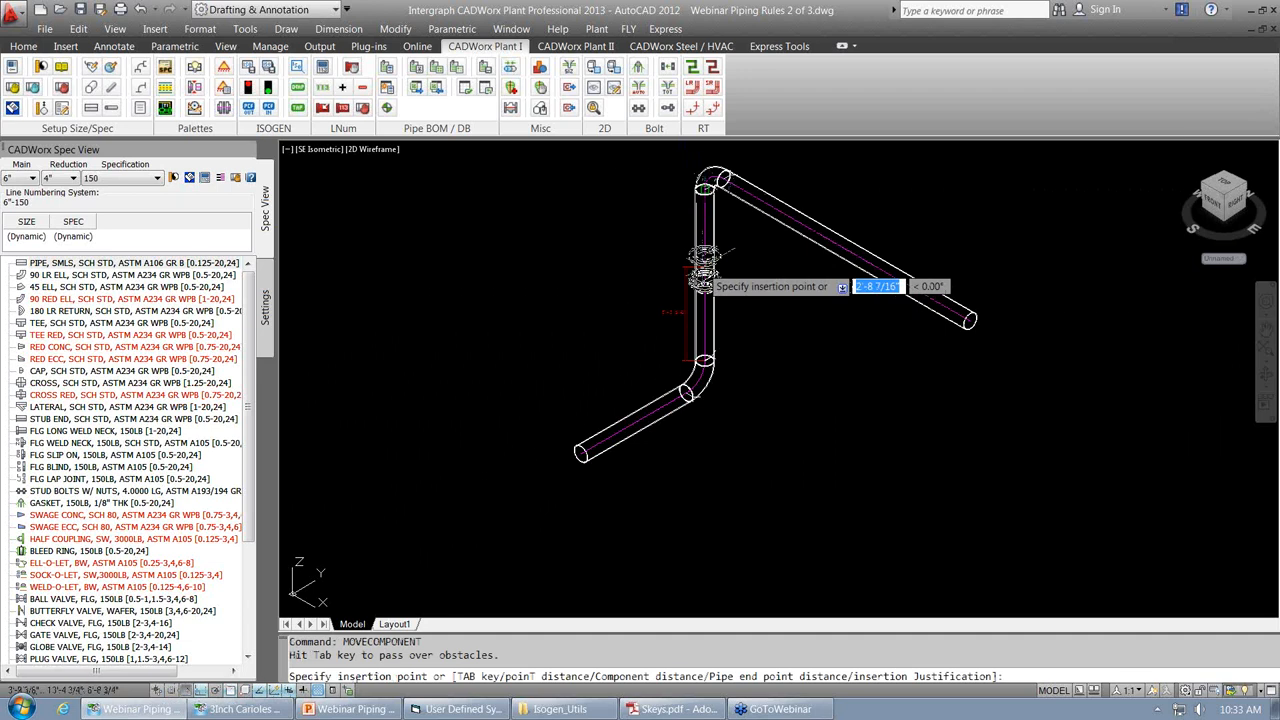
scroll(710, 272, up, 1)
scroll(716, 271, up, 2)
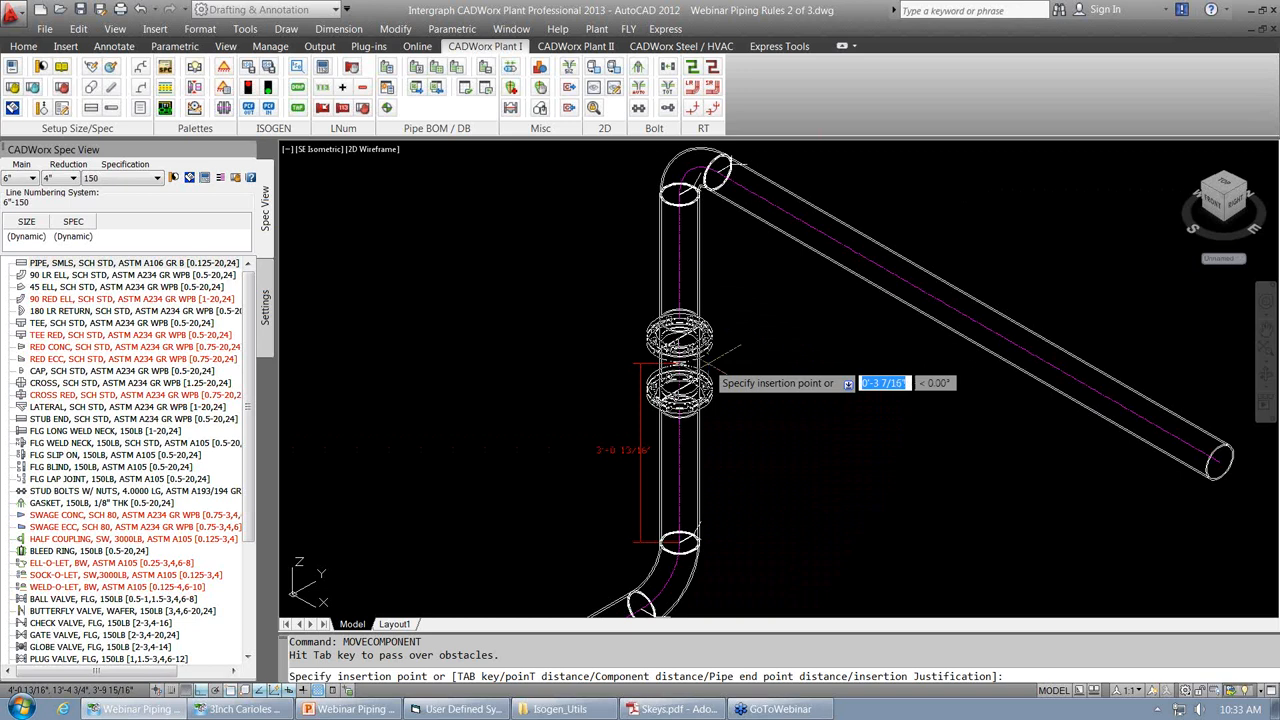
text(t)
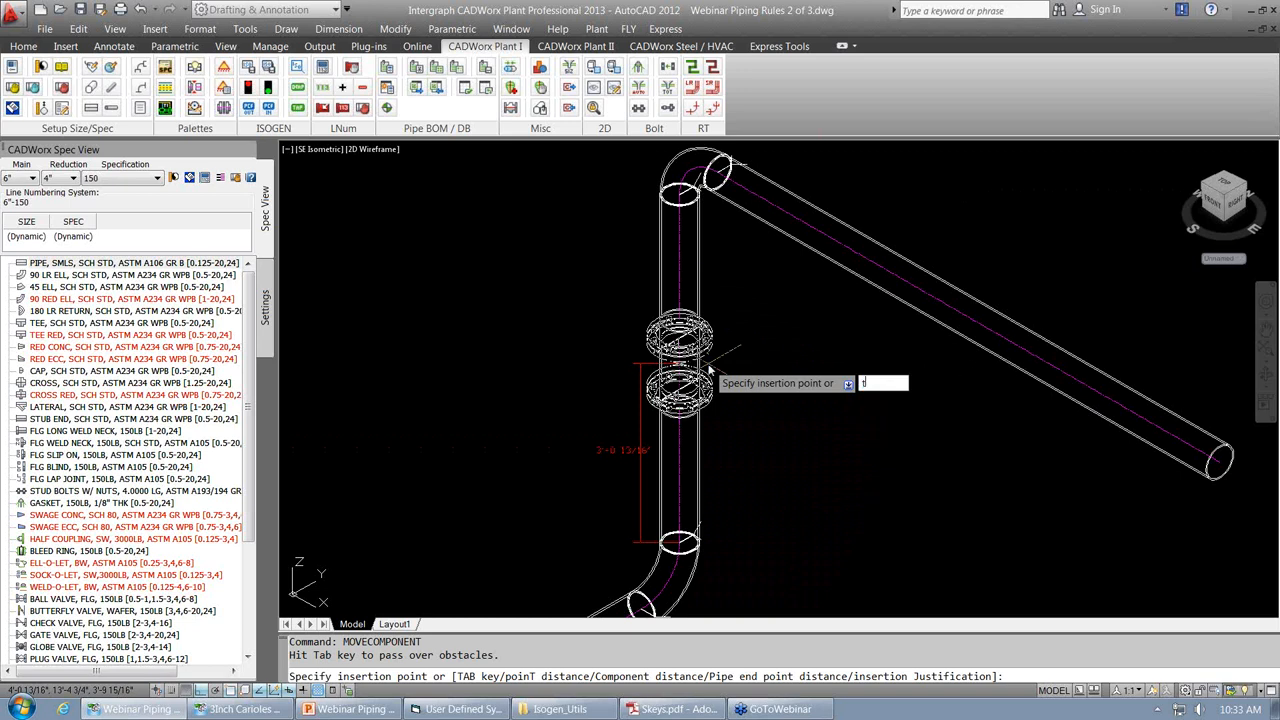
key(BackSpace)
key(Down)
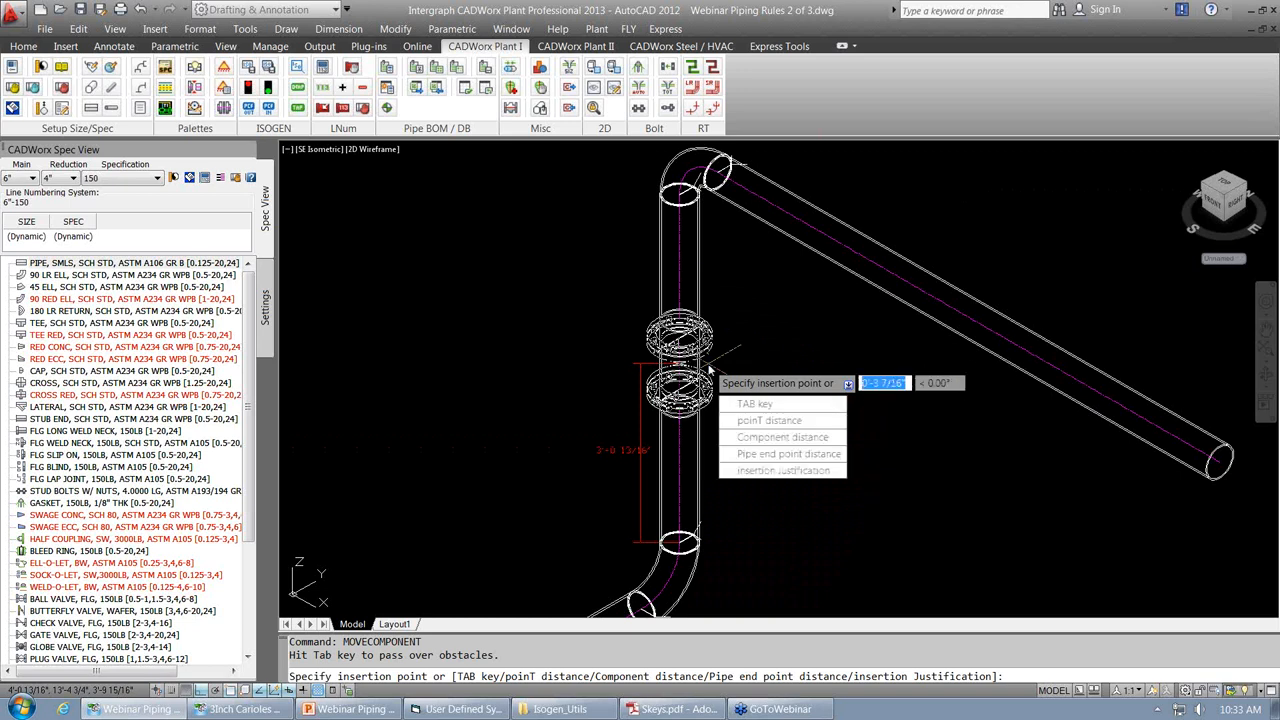
key(Return)
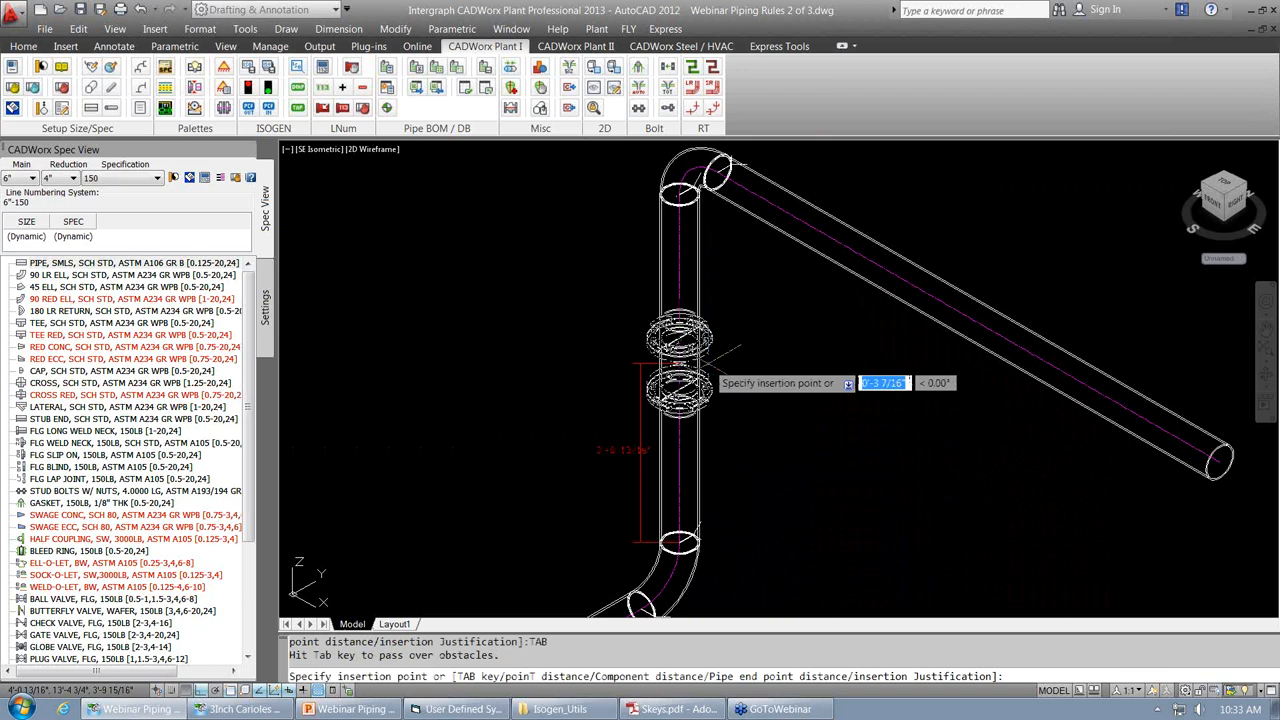
Use the point distance option with the joint between the upper elbow and the vertical pipe as the reference point.
key(Down)
key(Return)
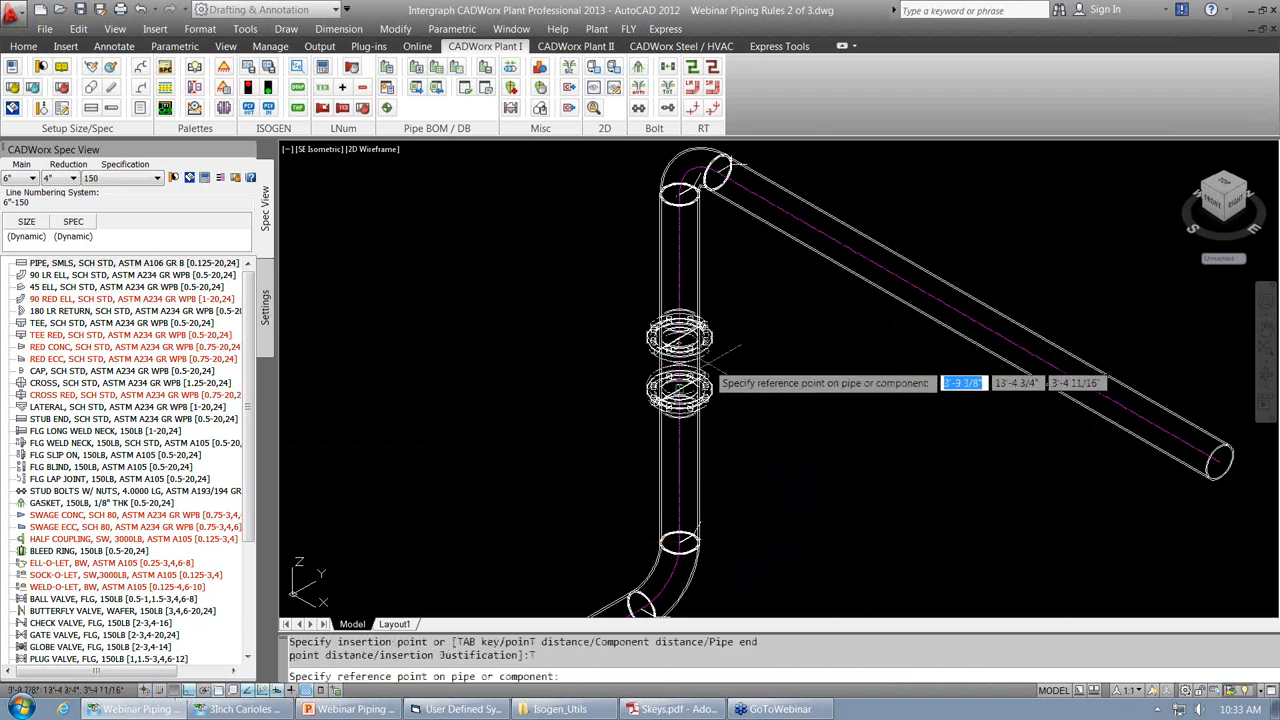
click(680, 193)
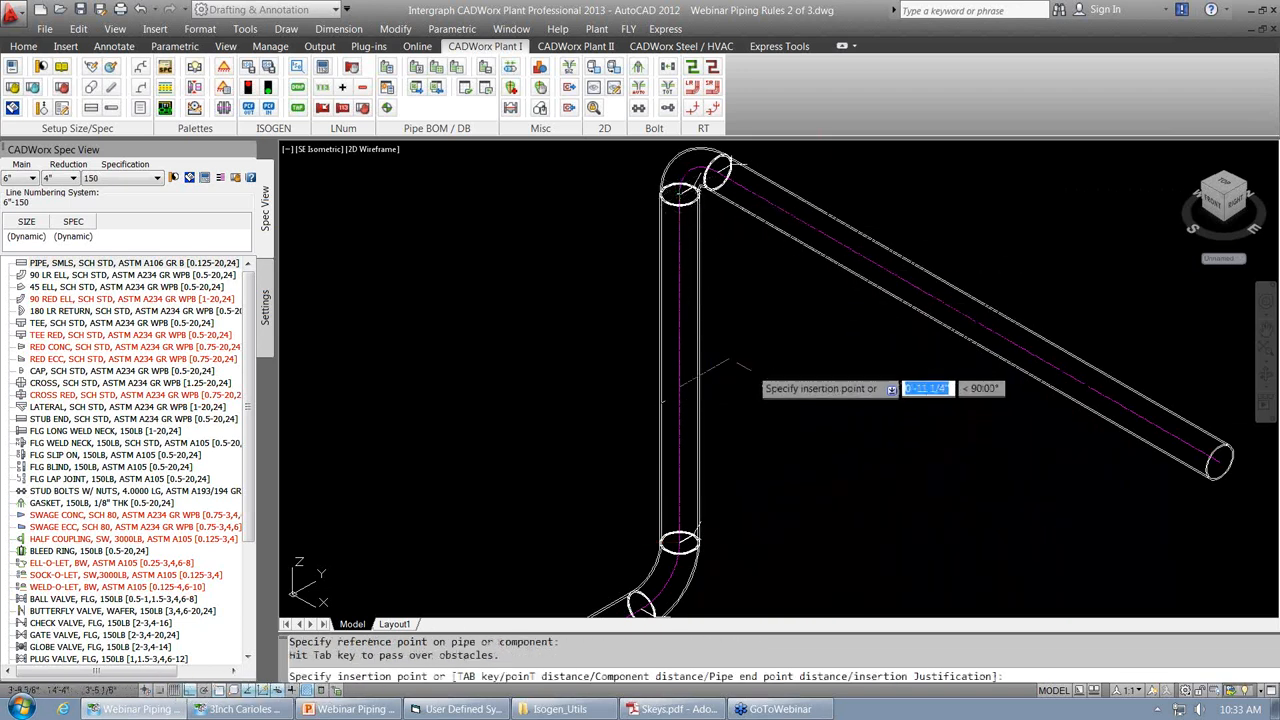
scroll(736, 352, up, 2)
scroll(736, 352, down, 3)
scroll(738, 364, up, 2)
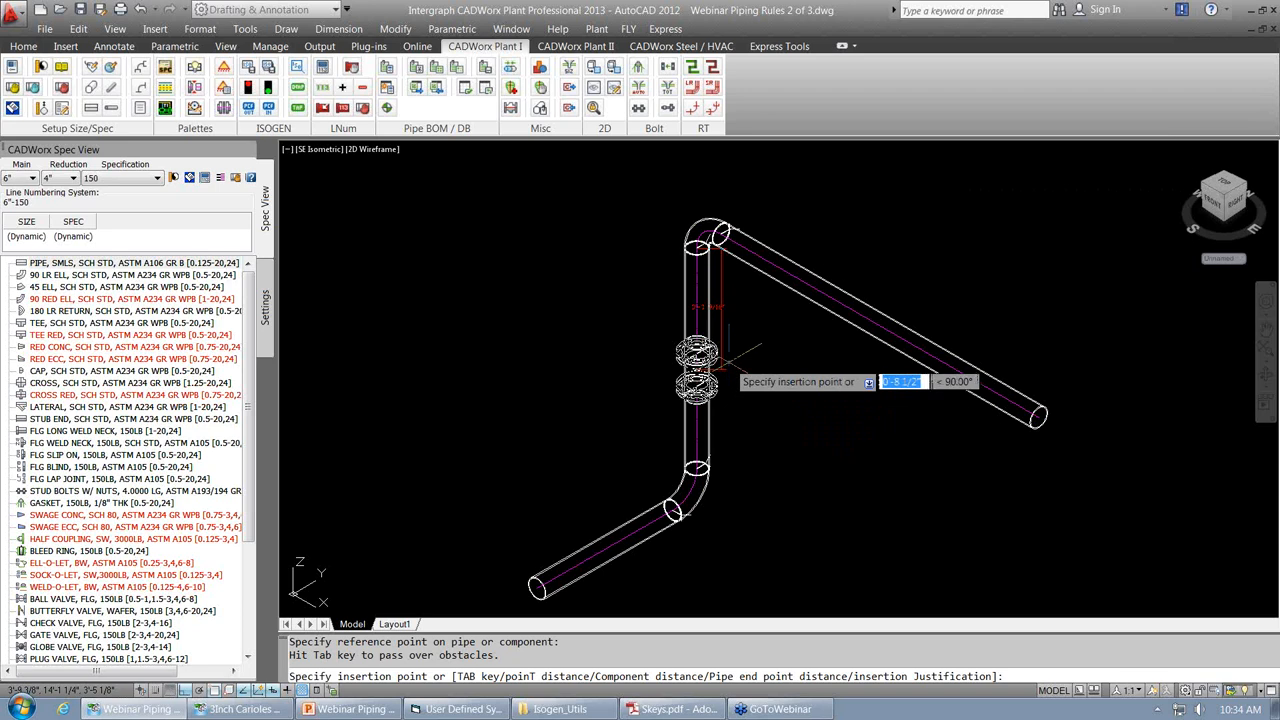
Cycle the valve's insertion justification through both flanged ends back to its centre, and place it around the middle of the vertical pipe.
text(j)
key(Return)
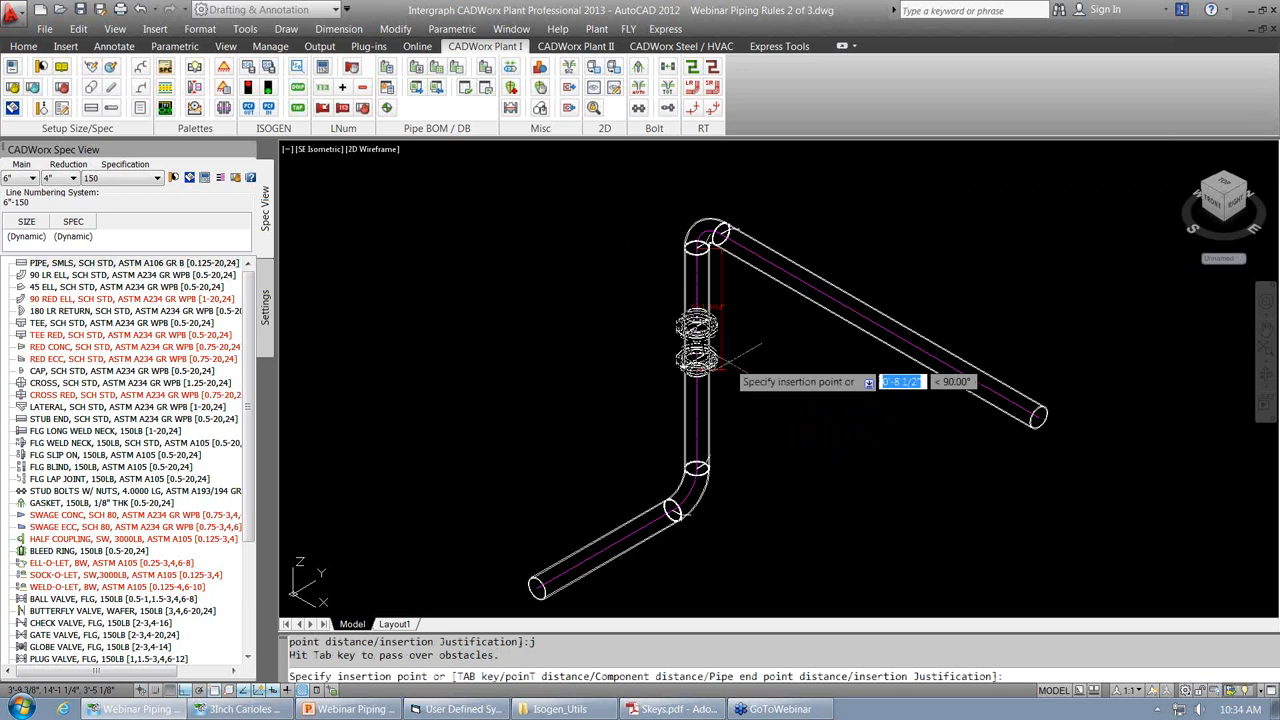
scroll(732, 360, up, 4)
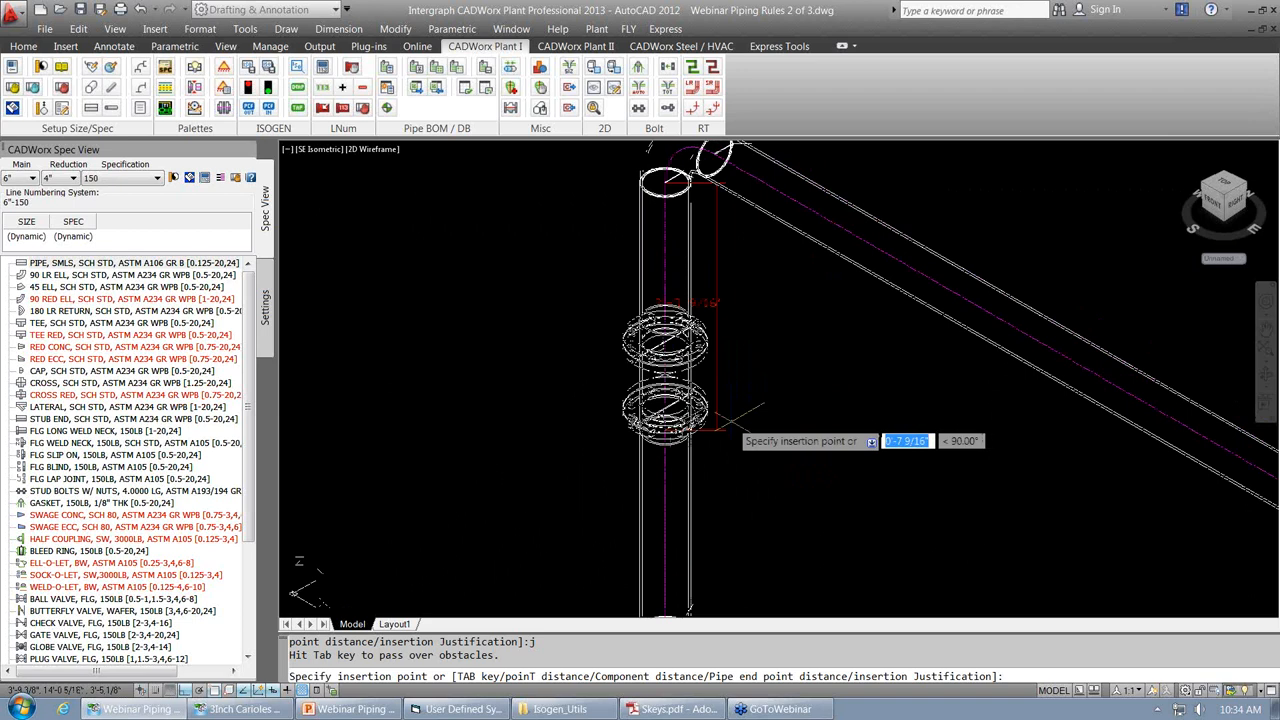
key(Tab)
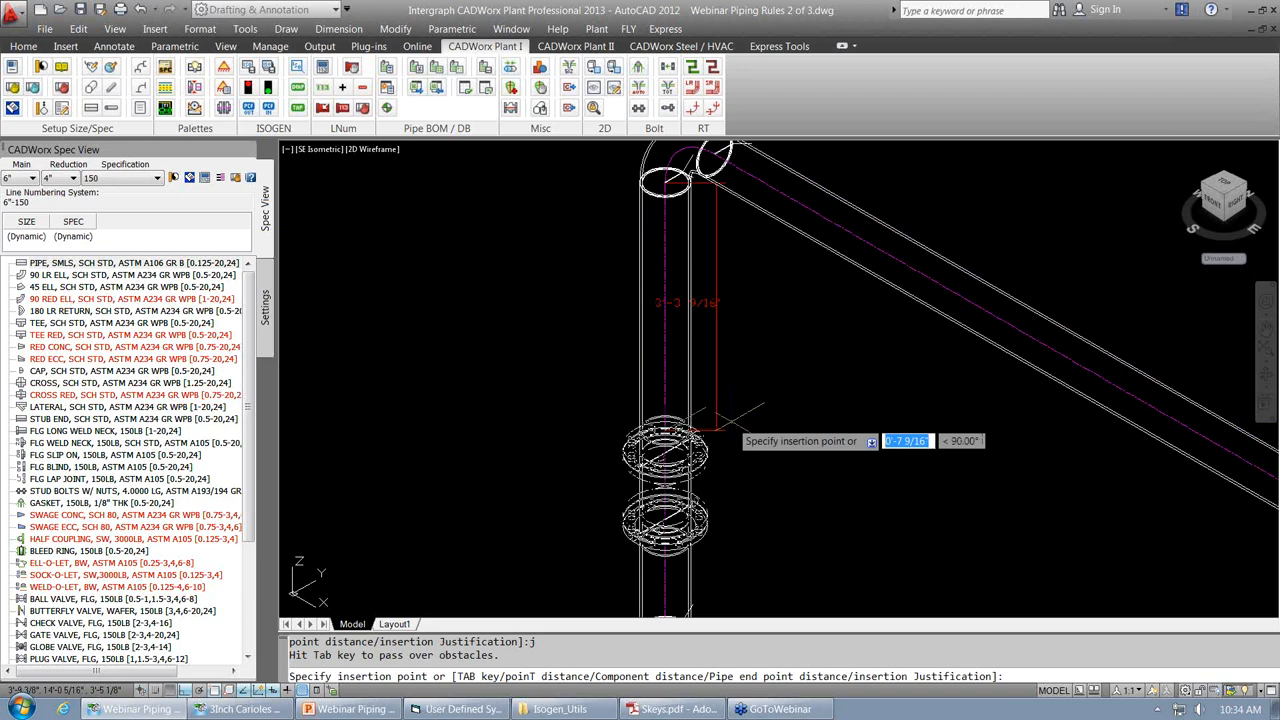
key(Tab)
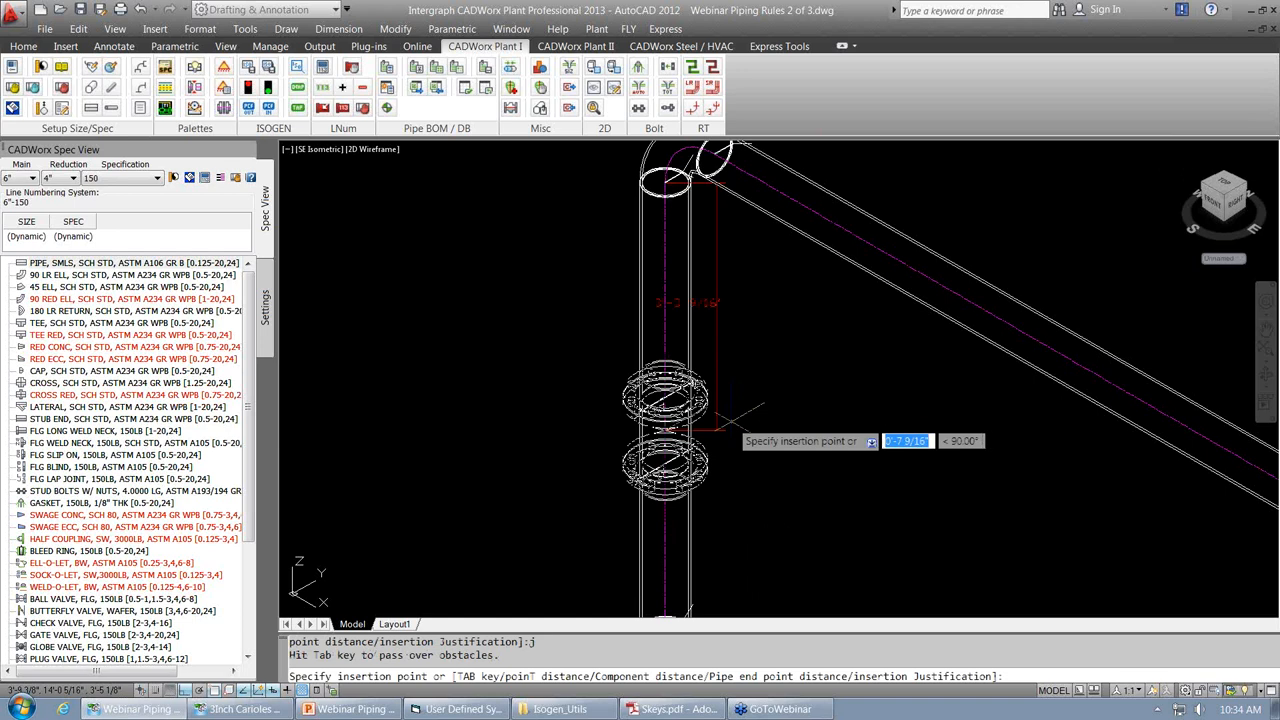
scroll(737, 418, down, 2)
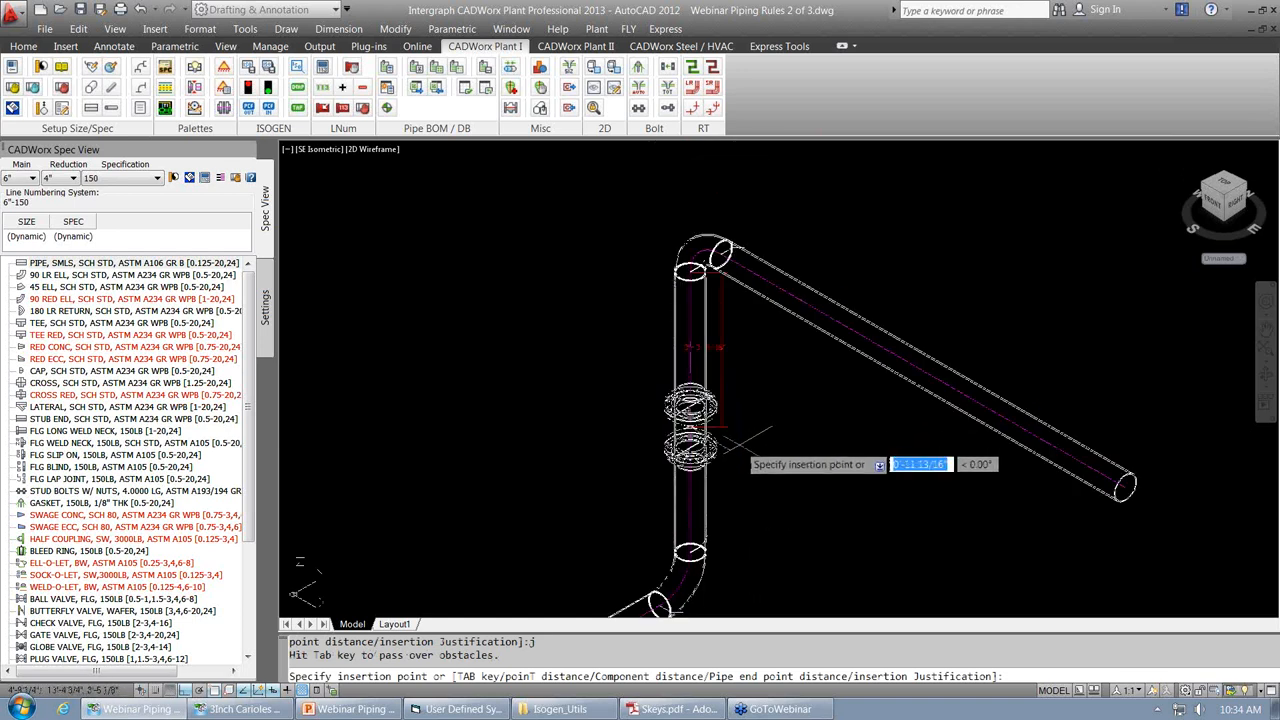
click(739, 444)
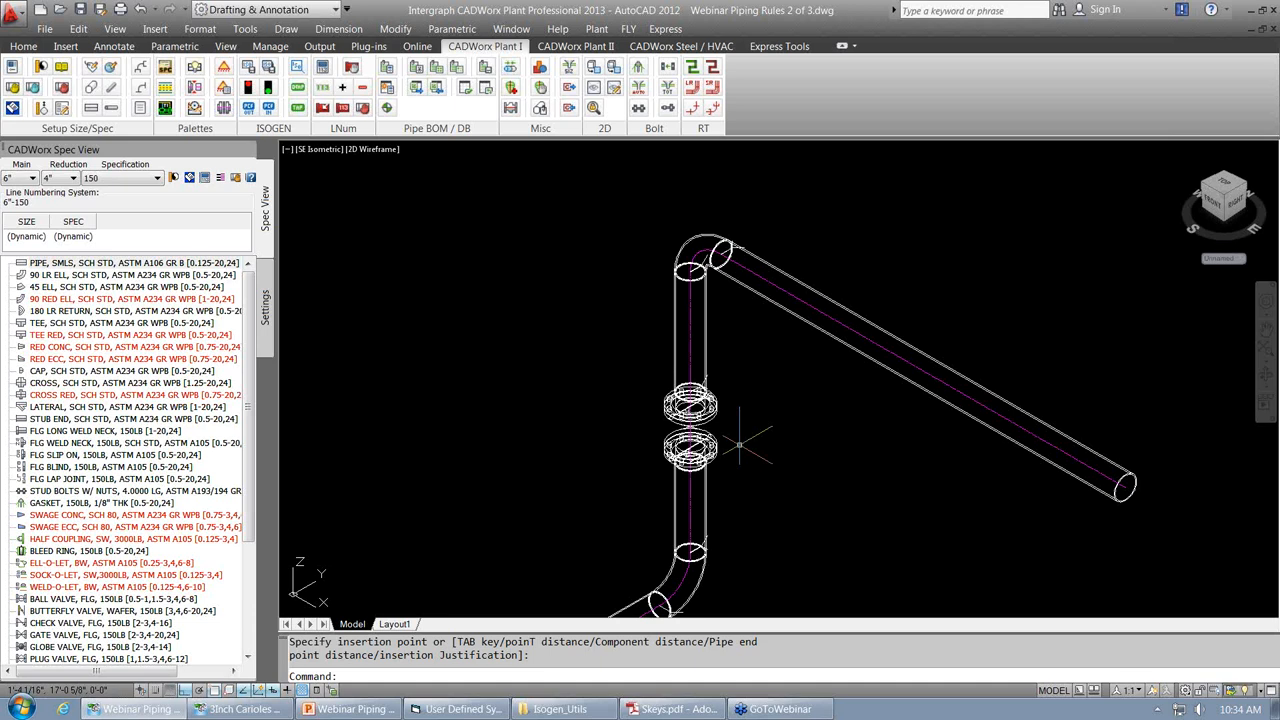
Move the flanged valve from the vertical pipe past the lower elbow to the free end of the lower horizontal pipe.
scroll(739, 444, down, 2)
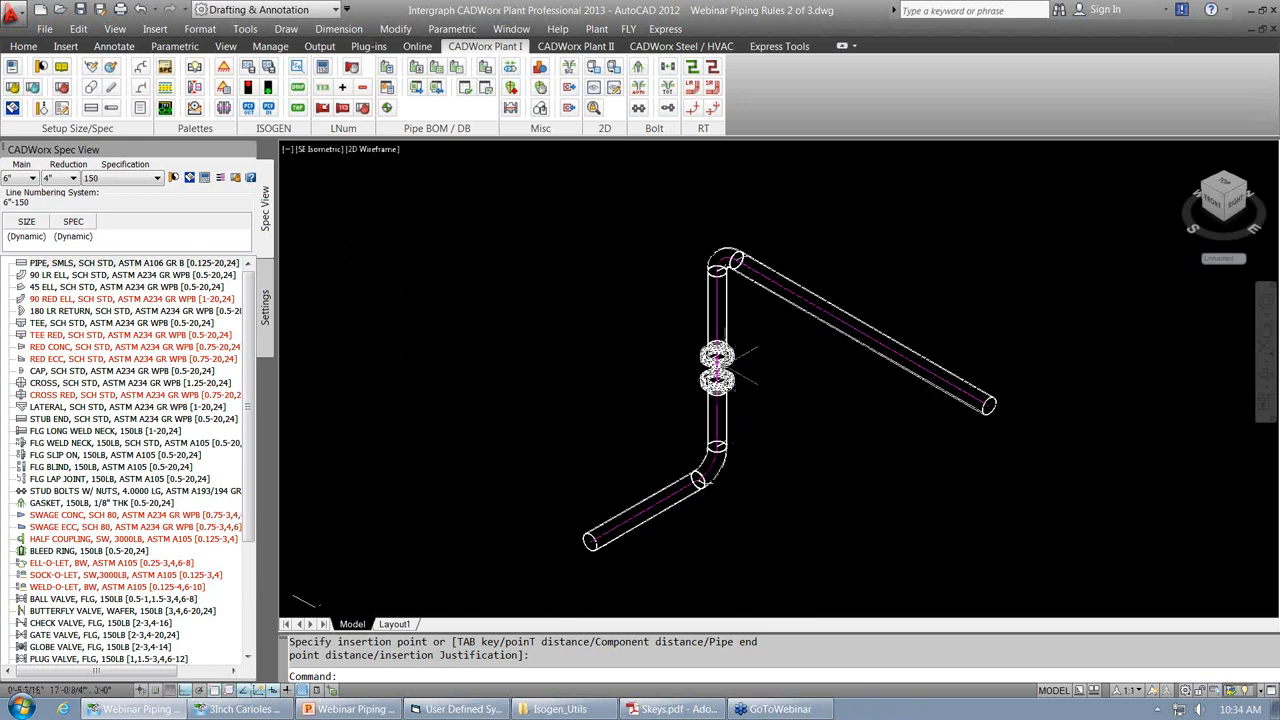
click(729, 358)
click(717, 356)
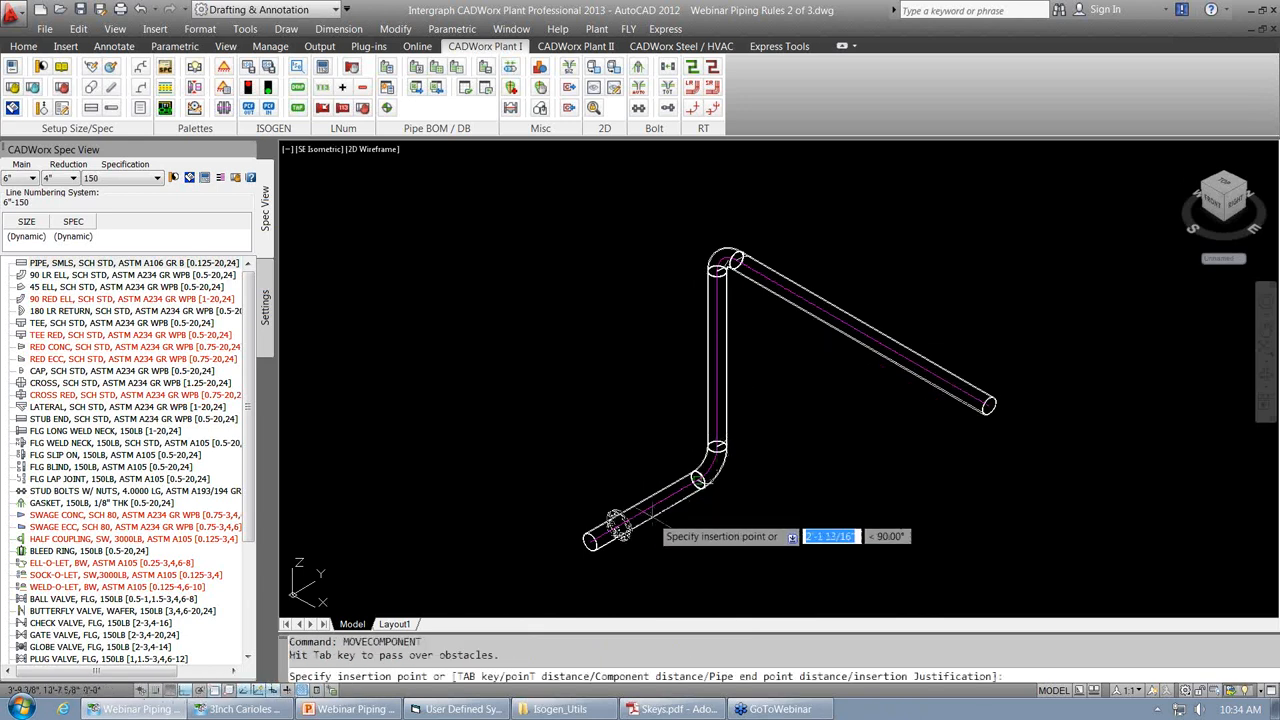
click(613, 524)
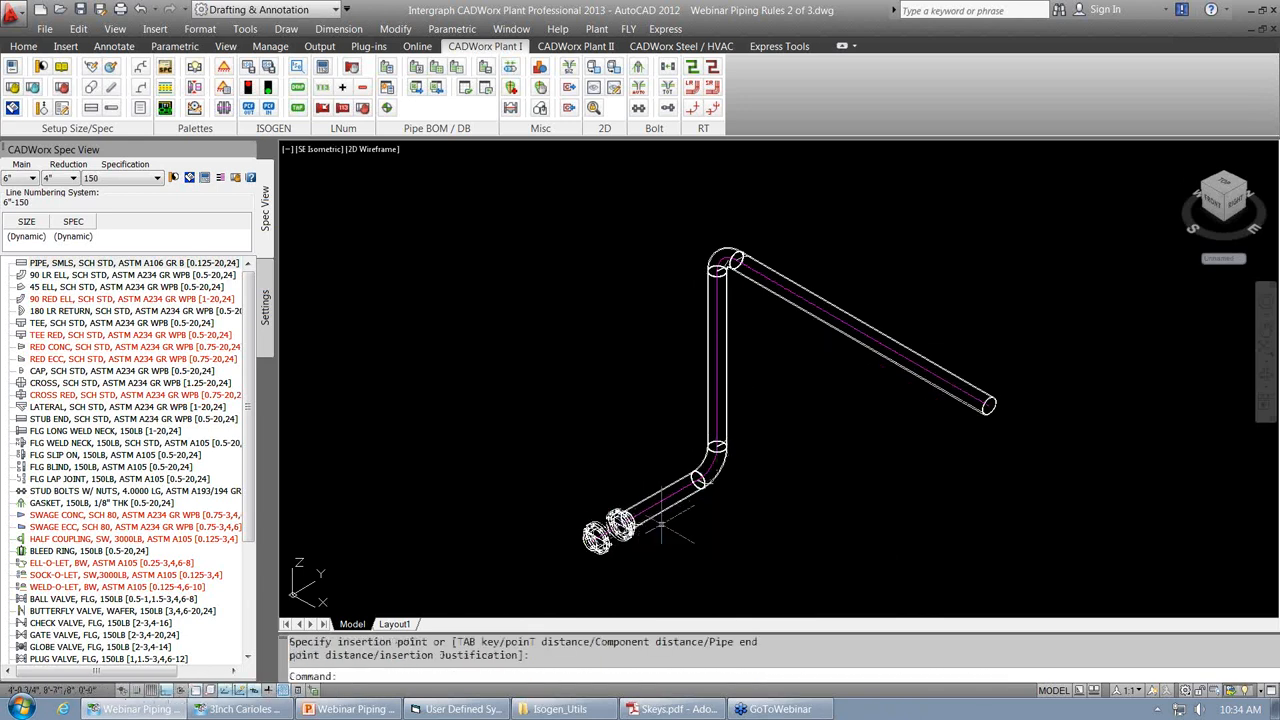
Start routing a branch from around the middle of the upper horizontal pipe, with the tee's branch pointing straight down.
click(857, 348)
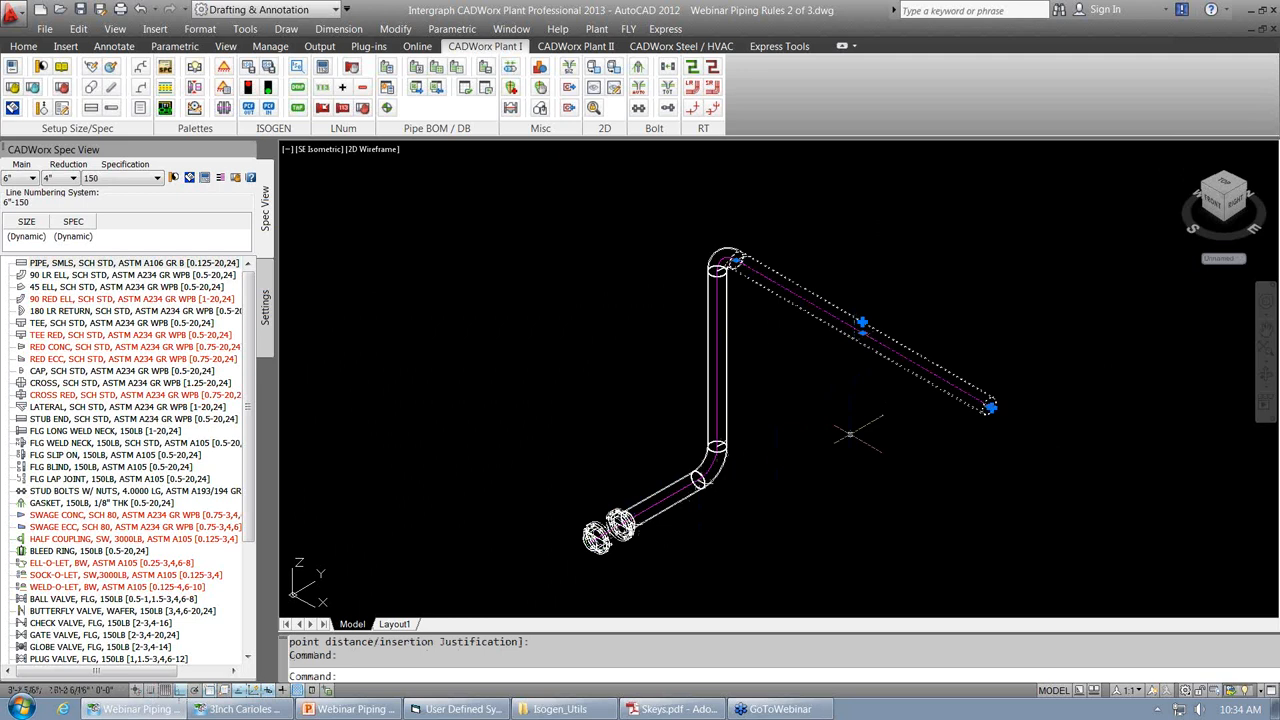
scroll(876, 330, up, 4)
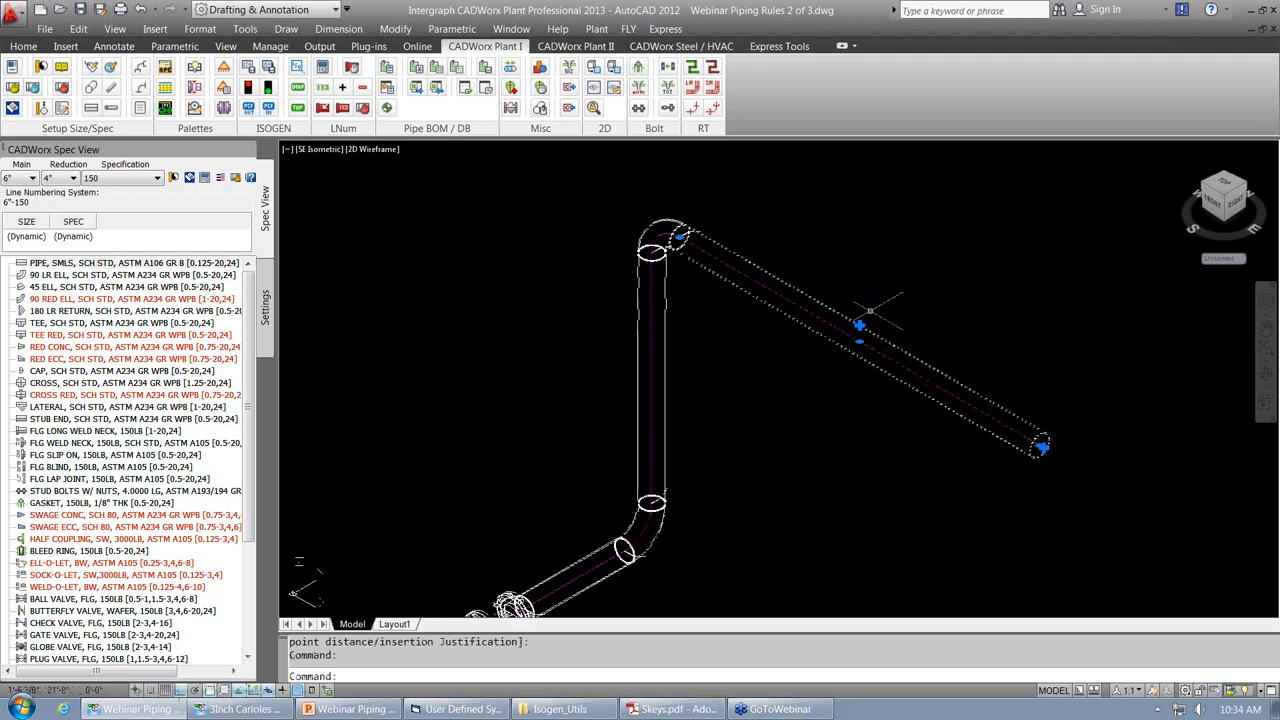
middle_drag(908, 306, 924, 262)
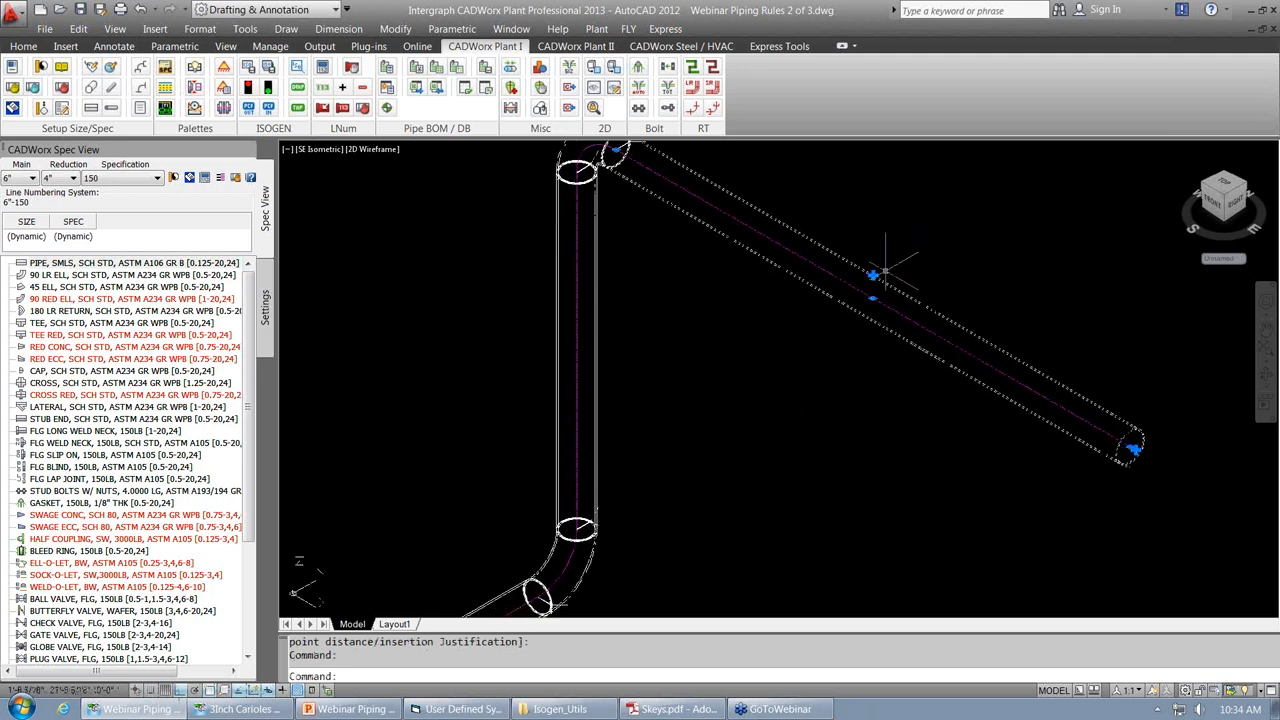
key(Escape)
key(Return)
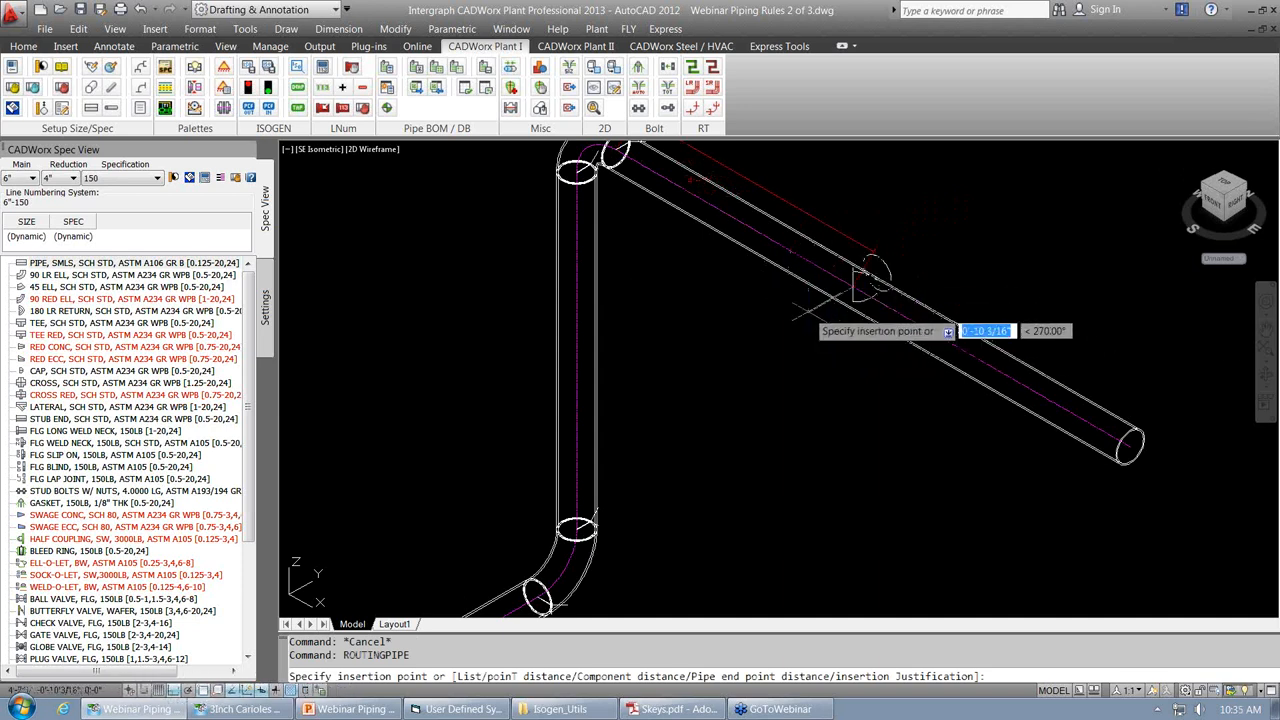
click(818, 315)
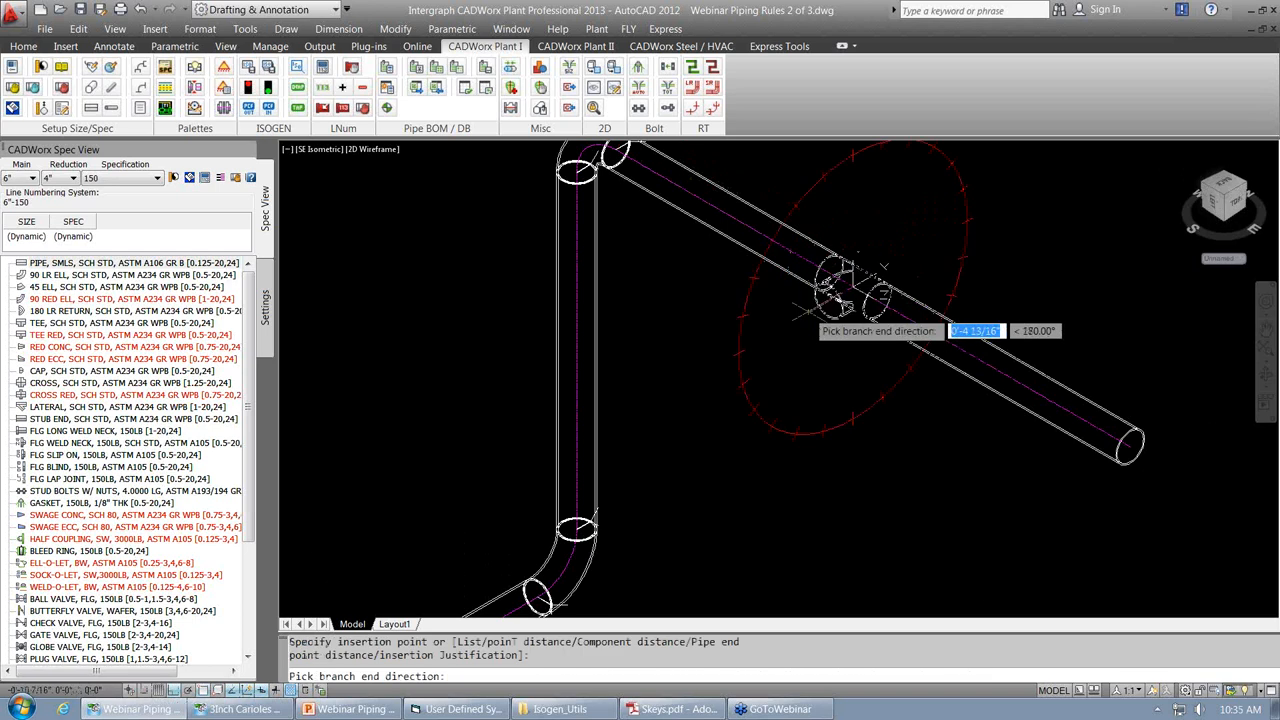
scroll(818, 310, up, 2)
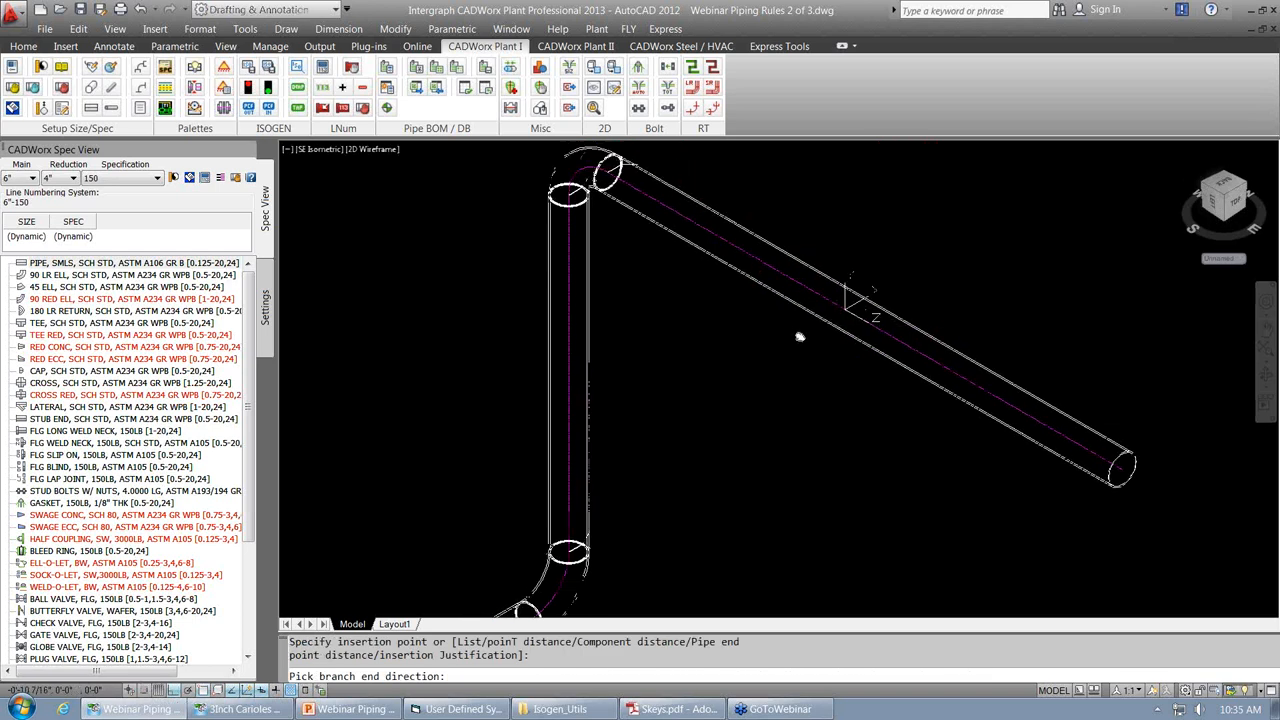
scroll(820, 330, down, 1)
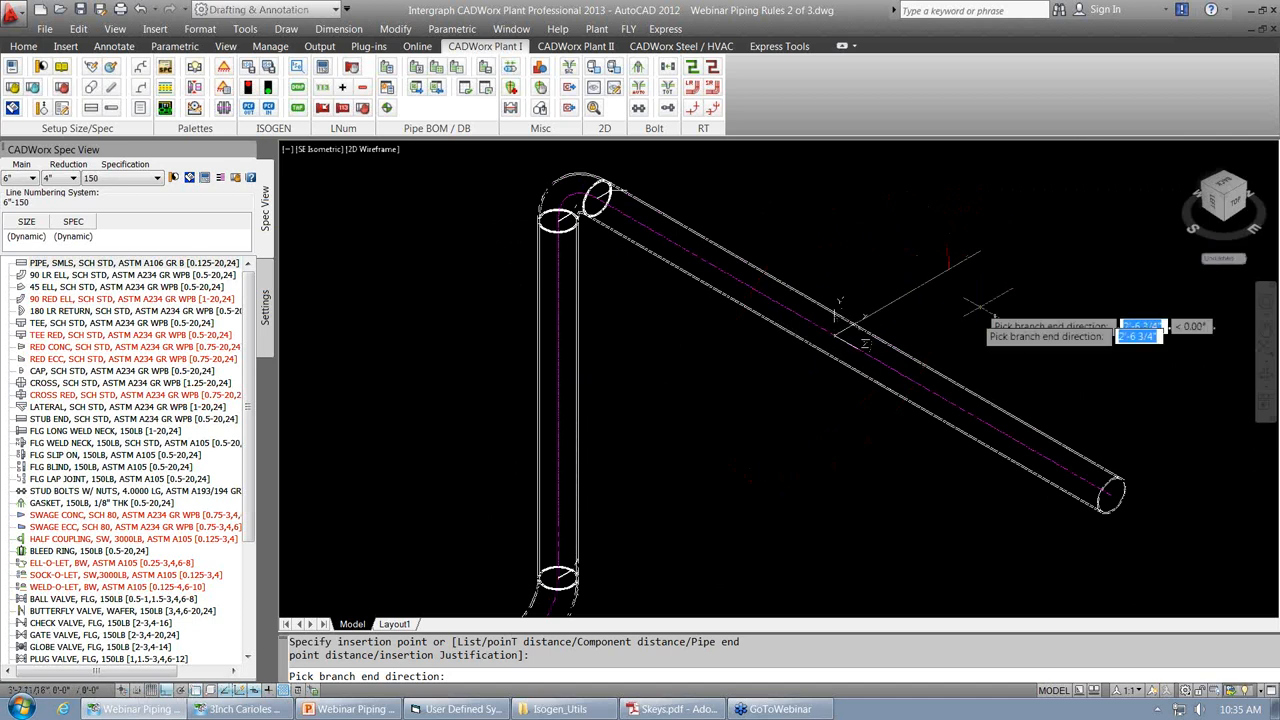
click(884, 497)
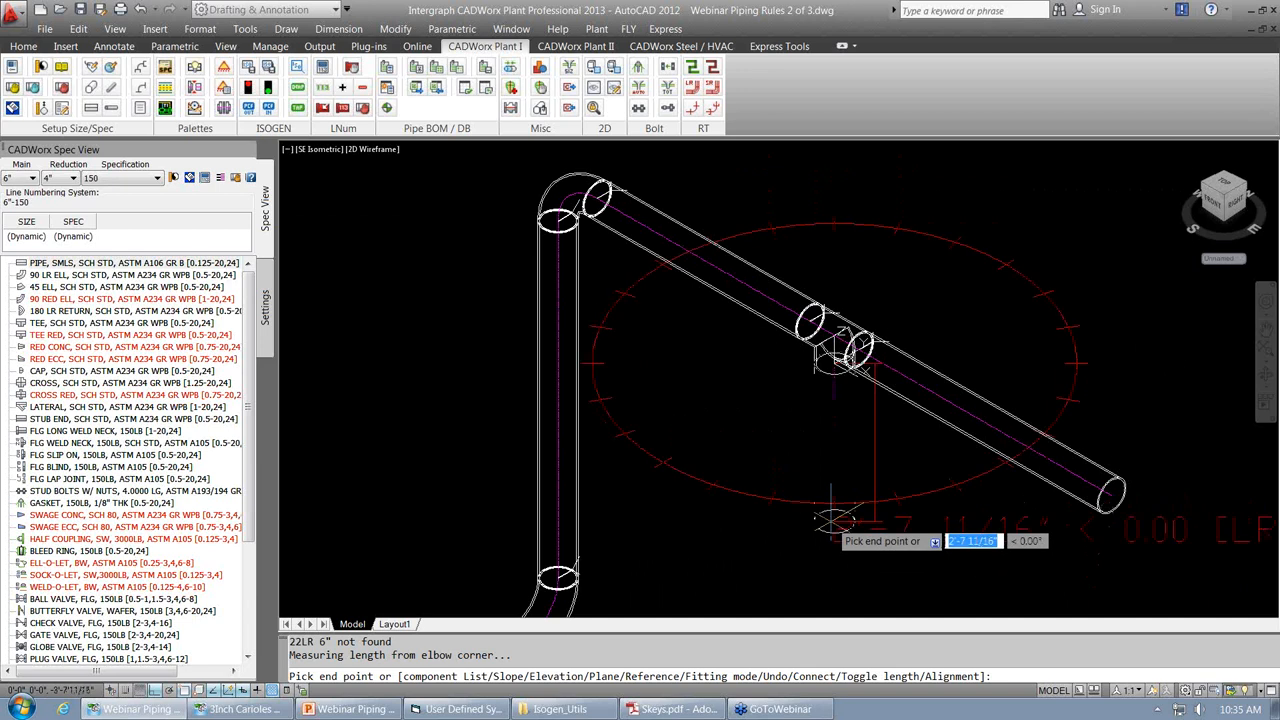
Route the branch about 2'-7 11/16" down from the tee and turn it perpendicular to the main vertical pipe.
click(833, 520)
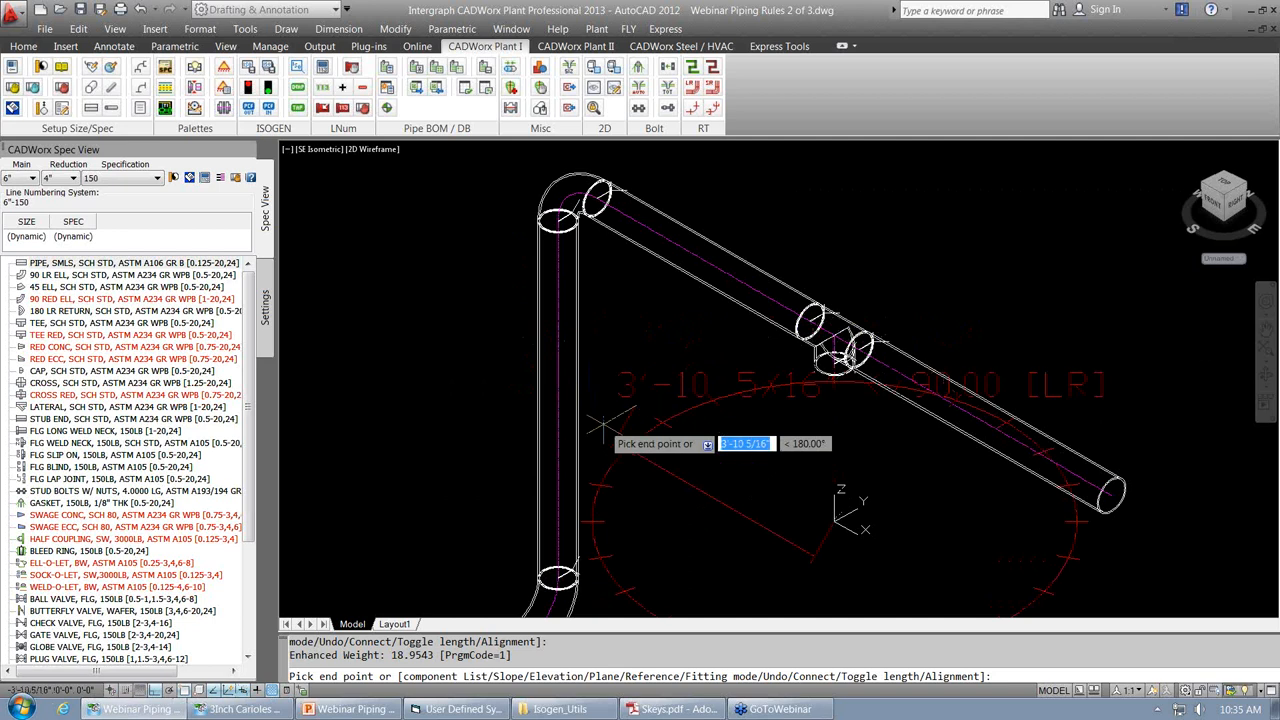
shift+right_click(604, 505)
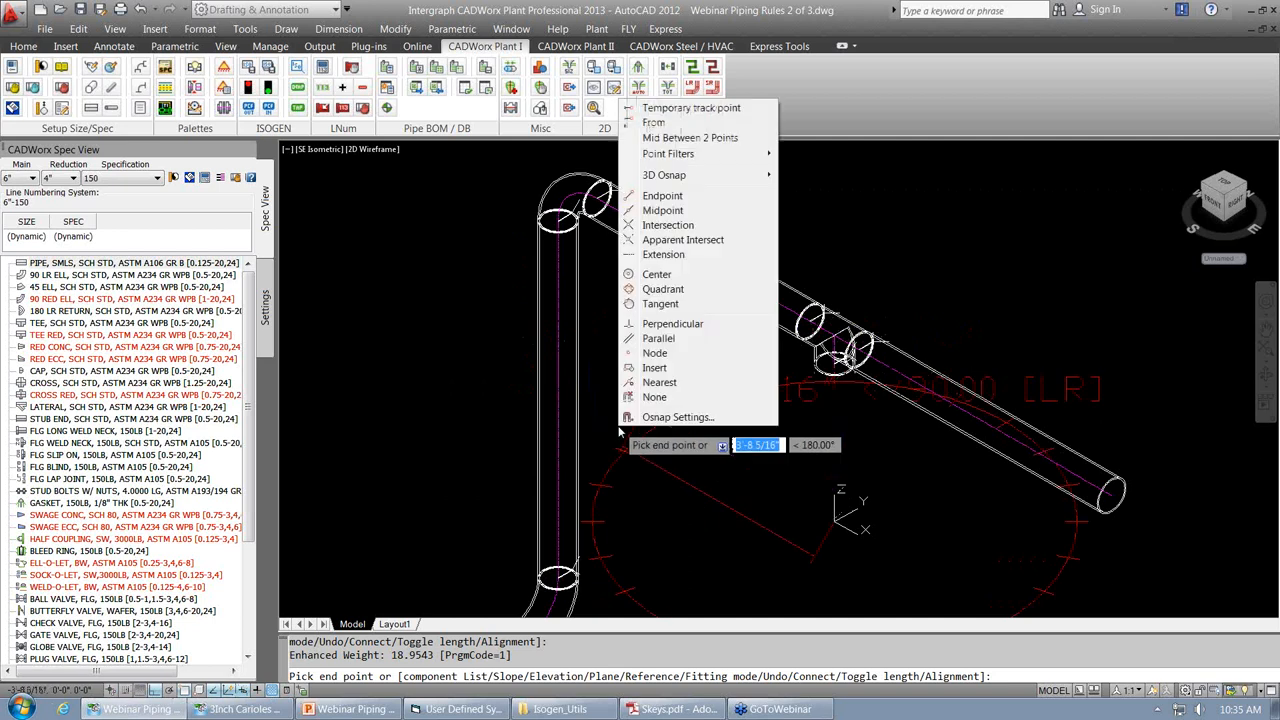
click(672, 324)
click(560, 368)
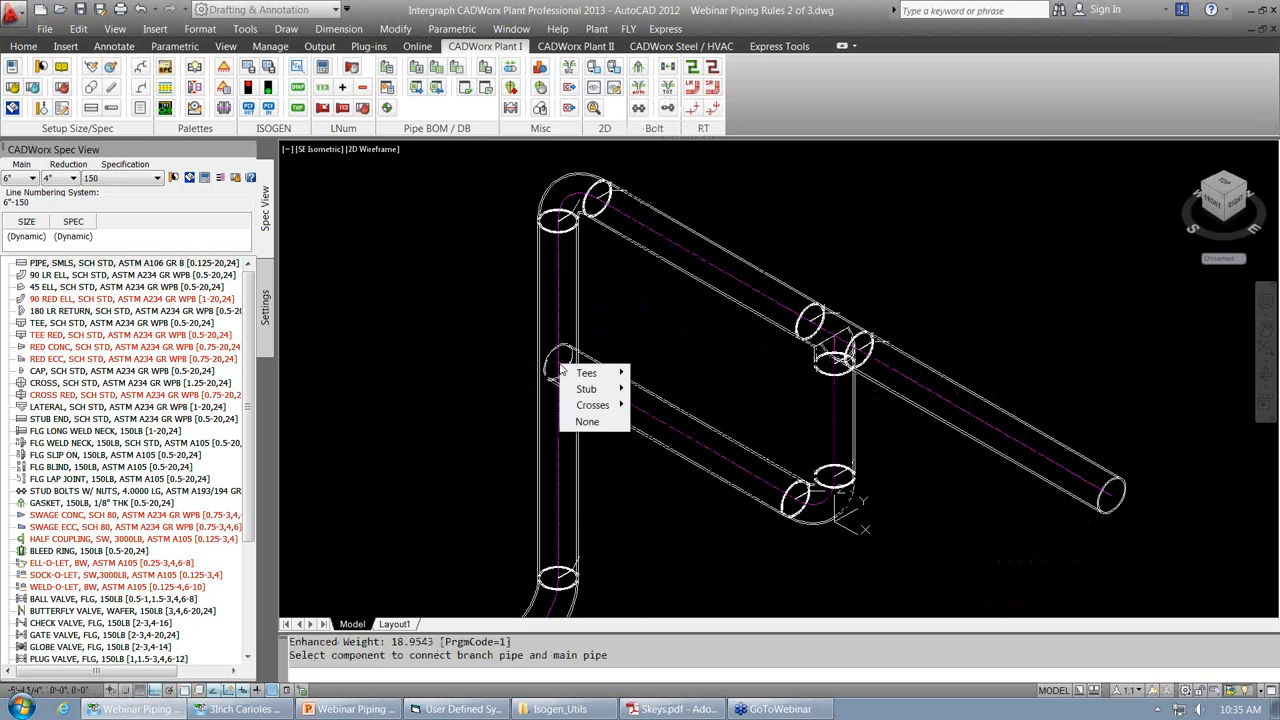
Connect the branch to the vertical pipe with the 6" OFFSET CONNECTION stub at automatic length, and open and close its component data.
mouse_move(585, 373)
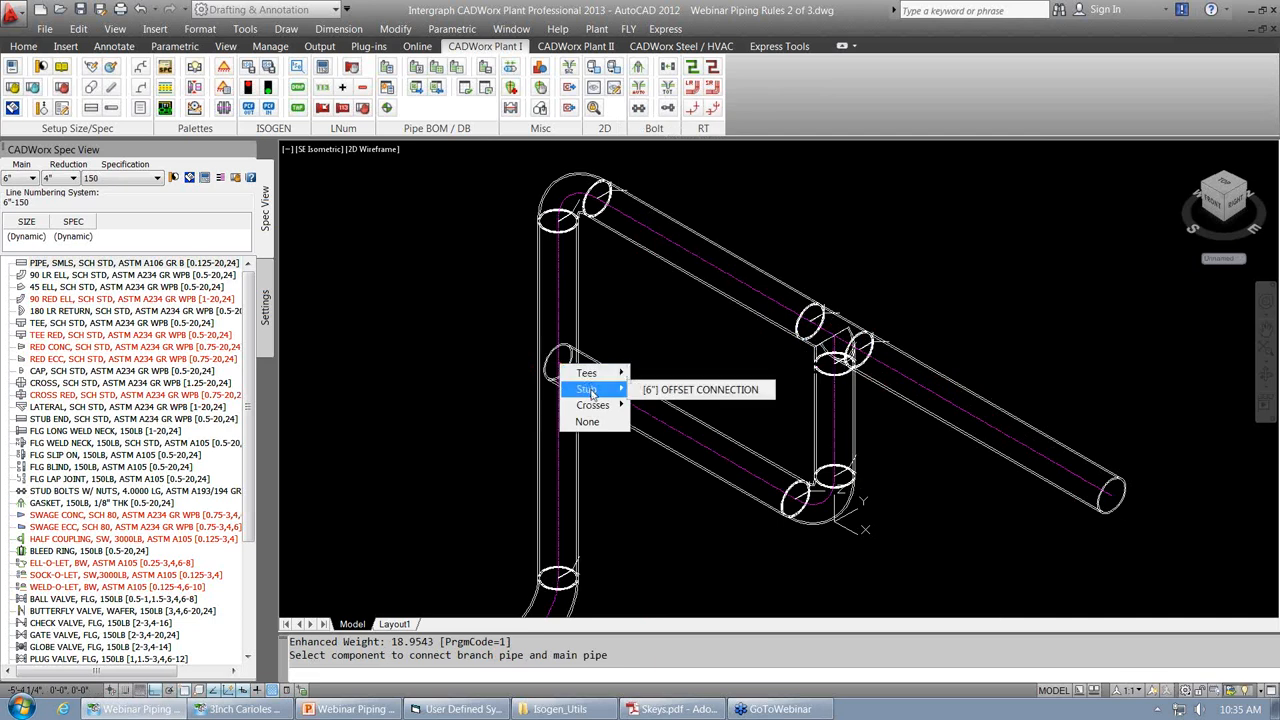
click(686, 391)
click(720, 424)
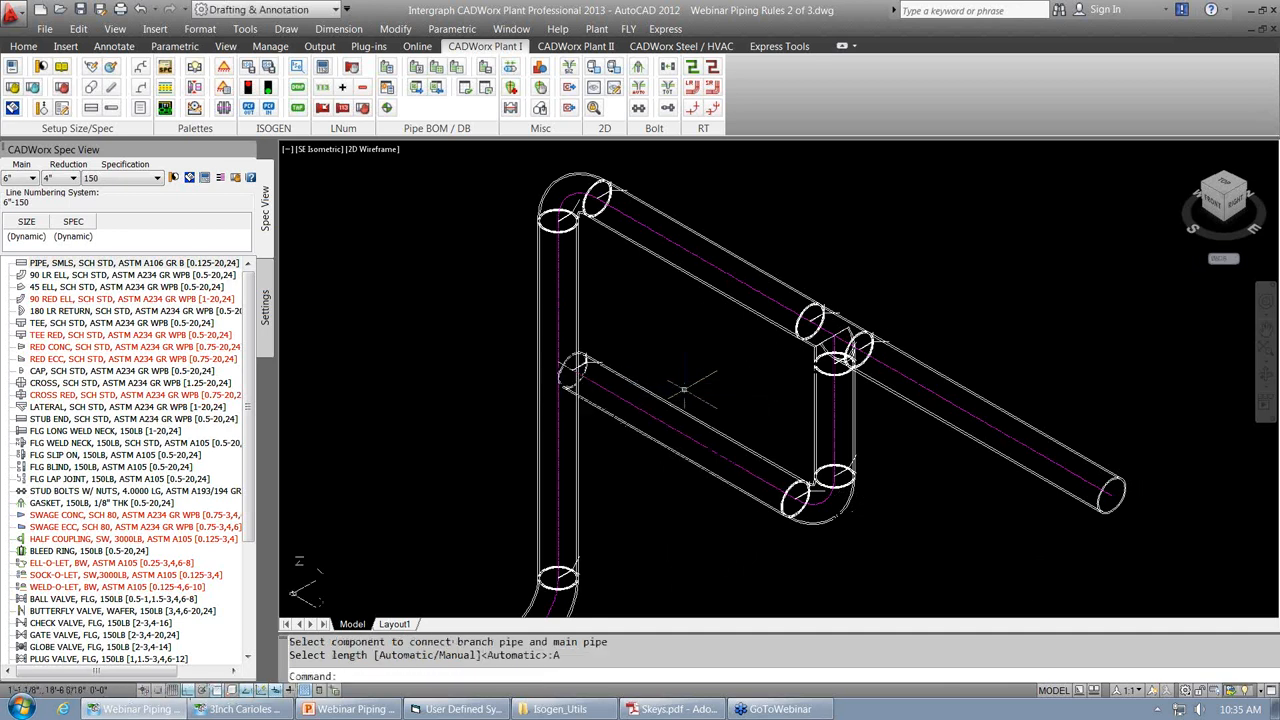
double_click(571, 366)
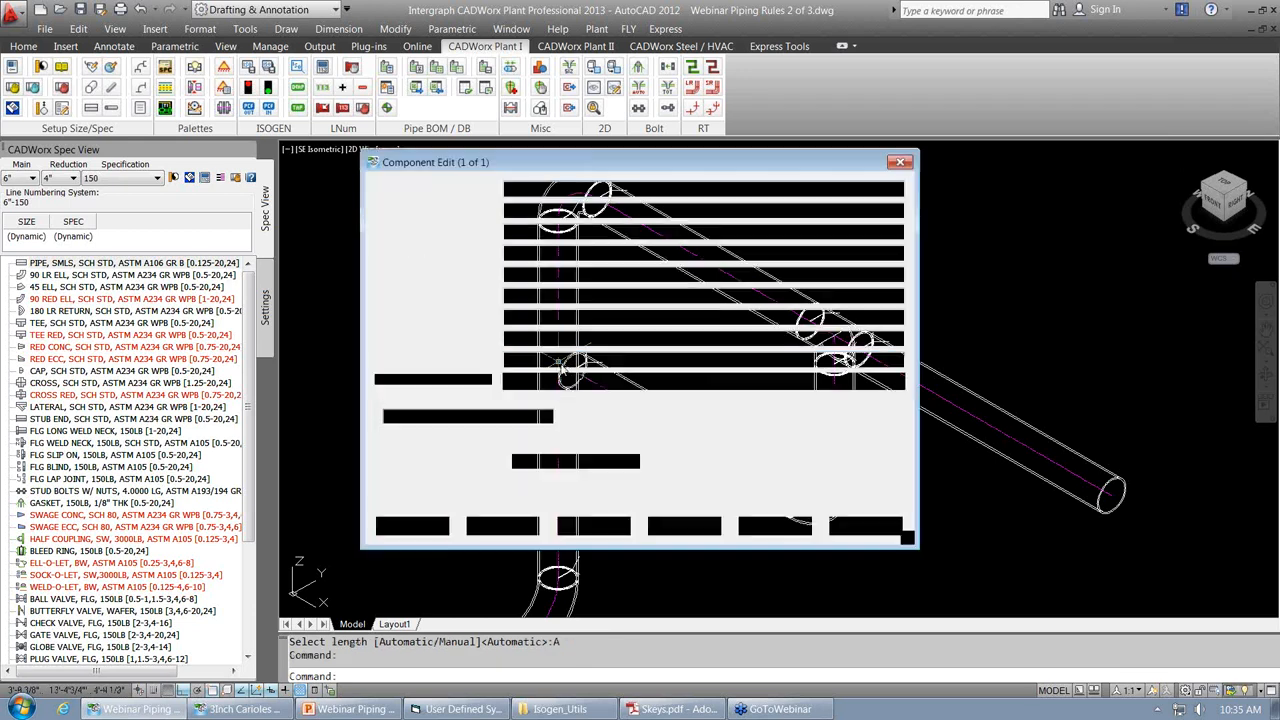
click(900, 162)
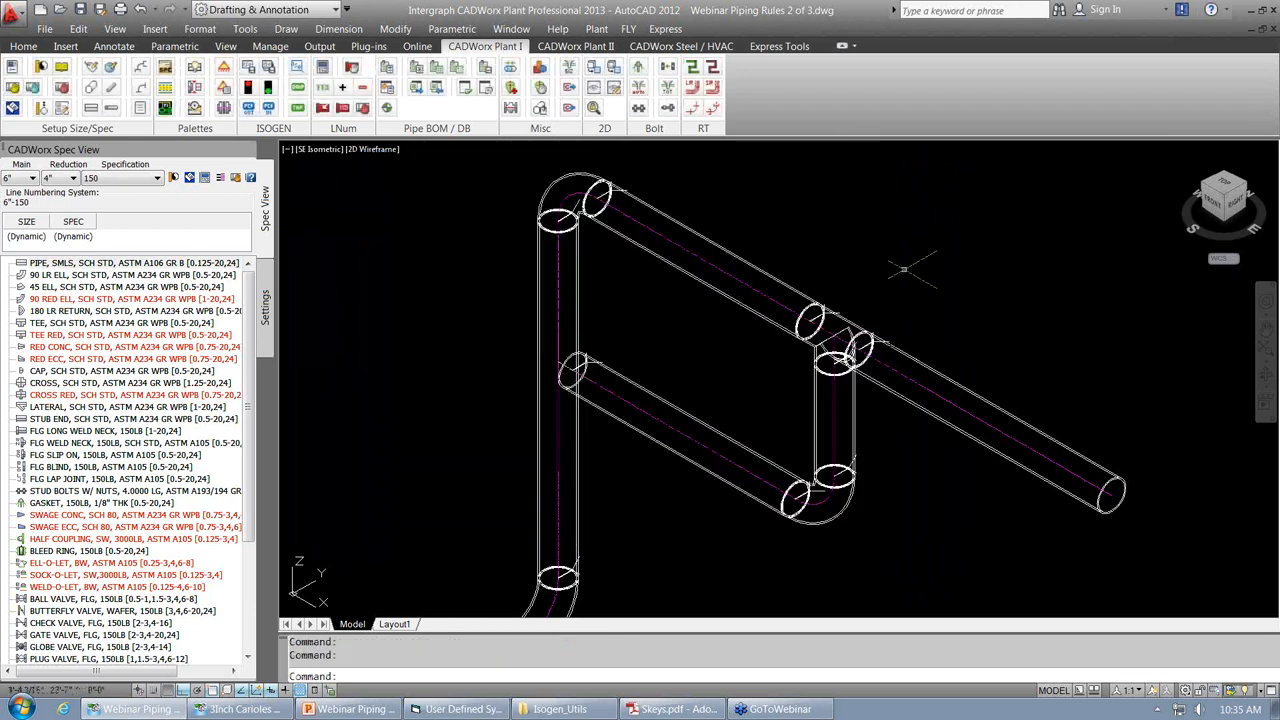
Continue the run from the upper pipe's free end with a horizontal leg along Y and a vertical leg going up.
shift+middle_drag(956, 256, 934, 283)
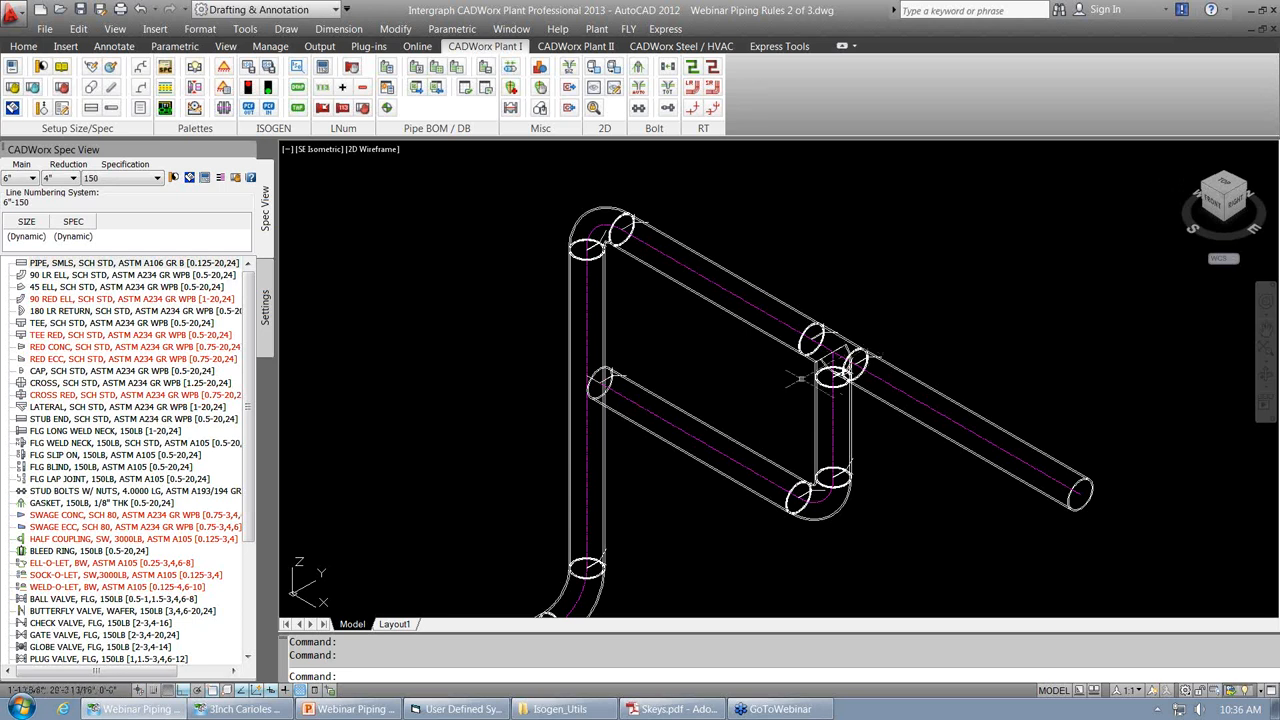
scroll(820, 403, down, 3)
scroll(820, 403, up, 1)
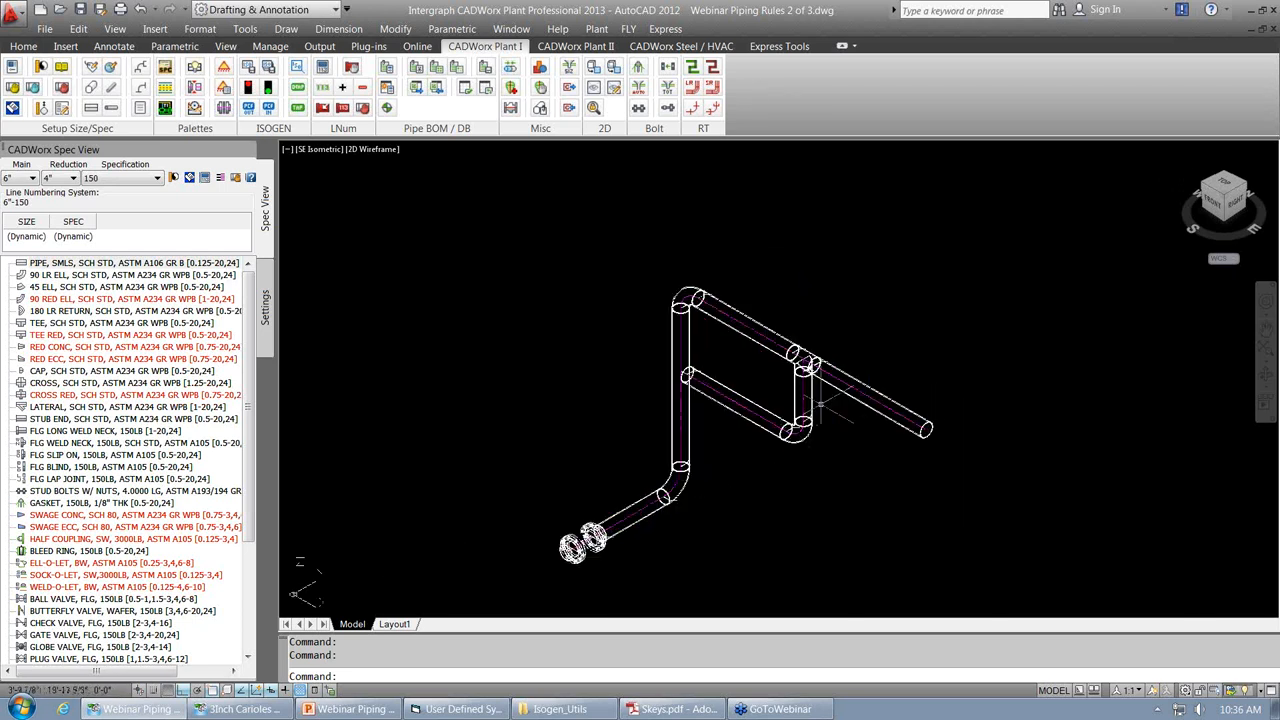
click(874, 407)
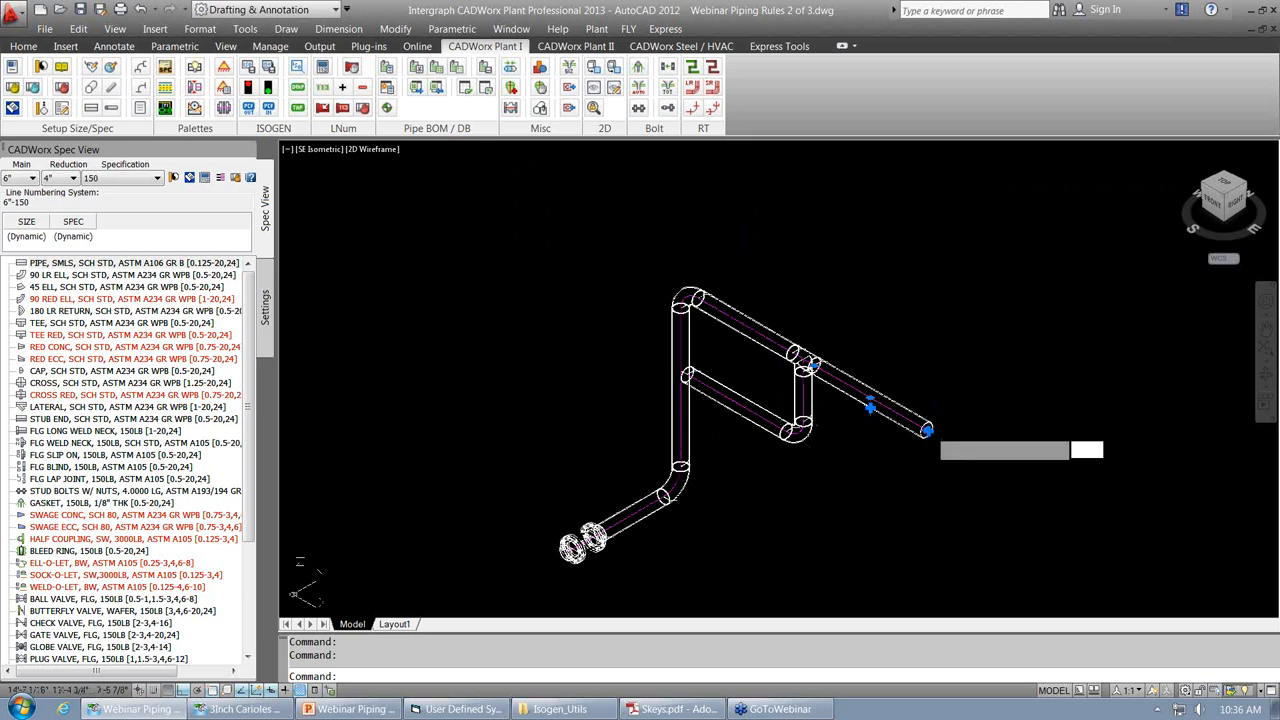
click(927, 430)
click(1096, 331)
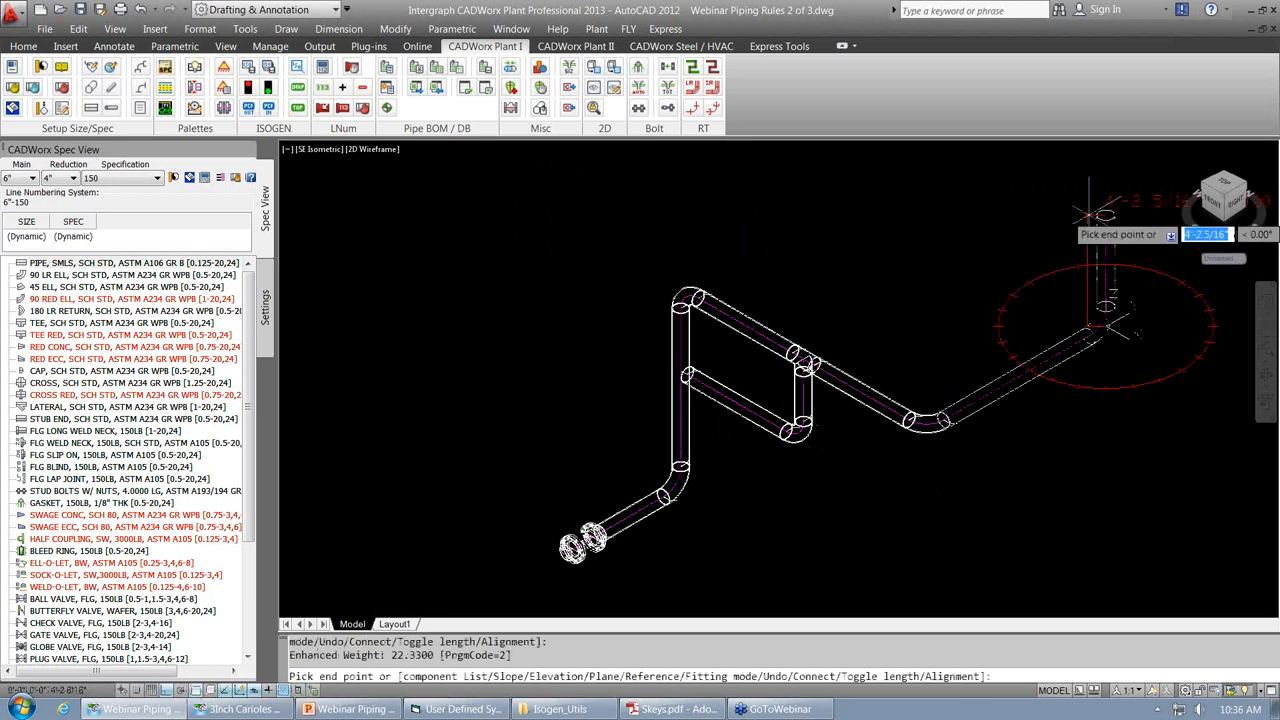
middle_drag(1108, 288, 965, 366)
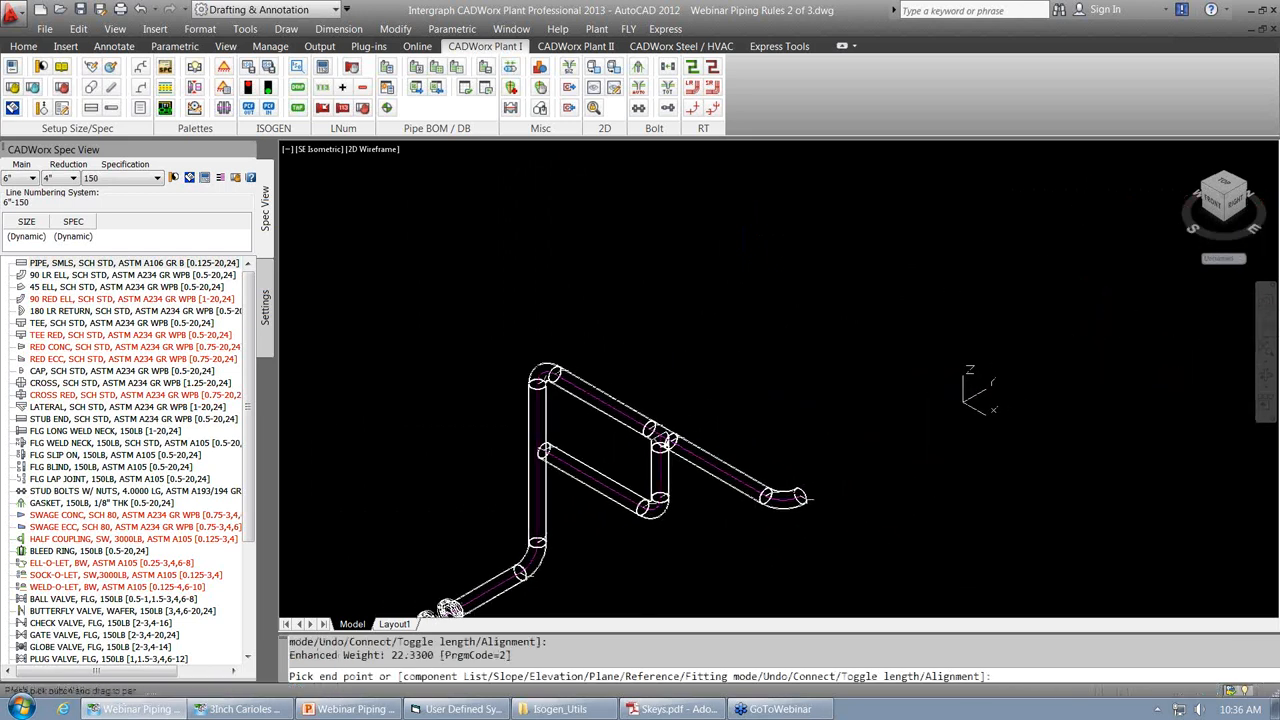
click(965, 218)
key(Return)
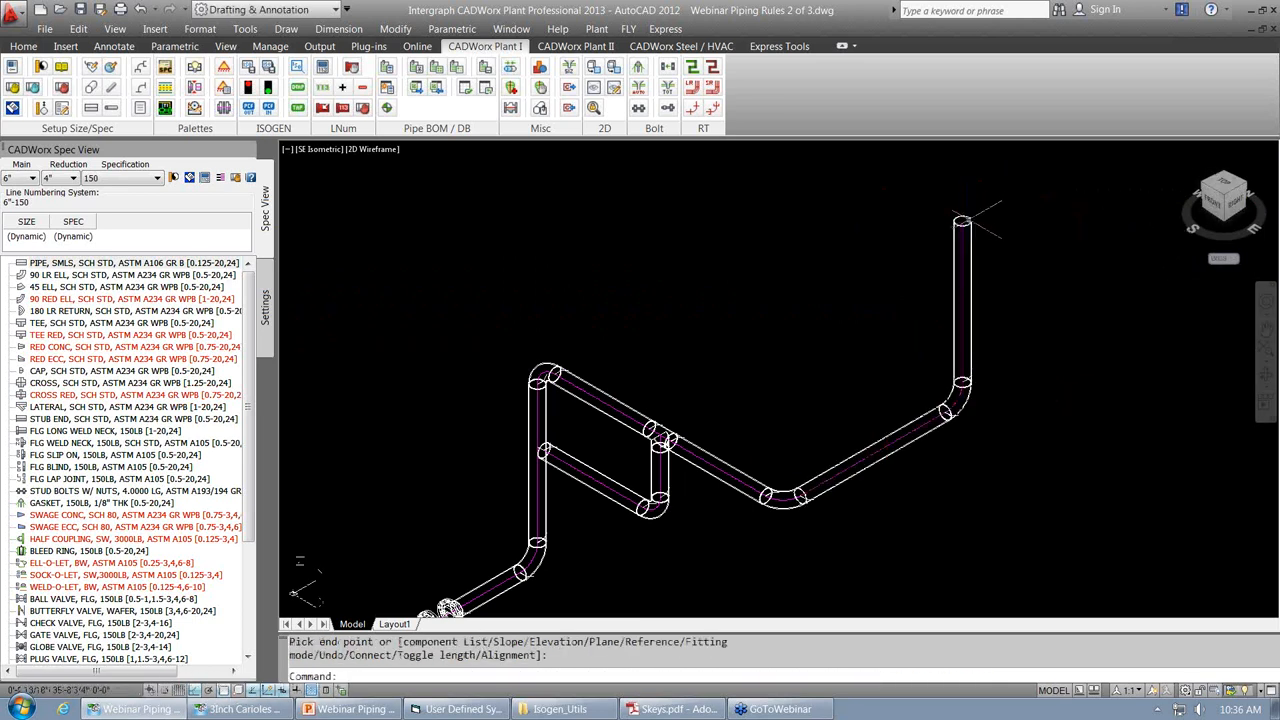
Route a horizontal pipe from the valve's open flange, switch the routing plane, and add a vertical leg about 4'-10 5/8" high.
scroll(932, 246, down, 1)
middle_drag(932, 246, 1057, 194)
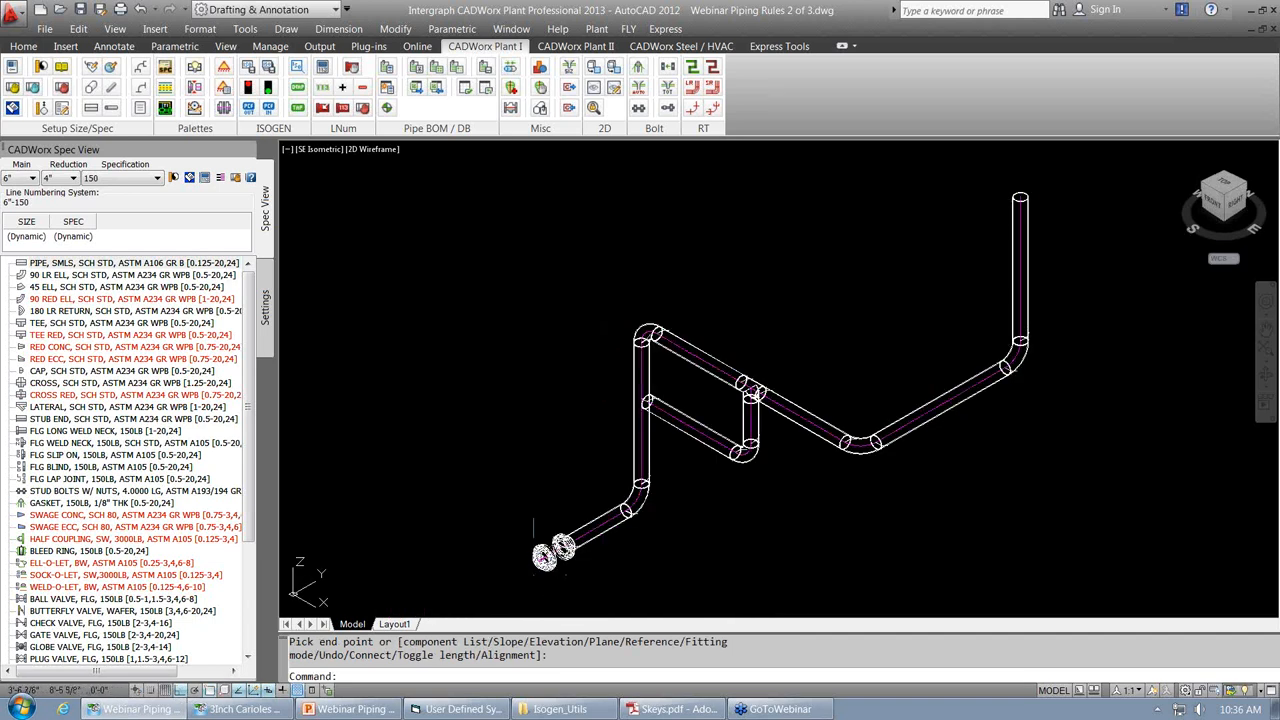
scroll(528, 567, up, 3)
scroll(535, 567, up, 2)
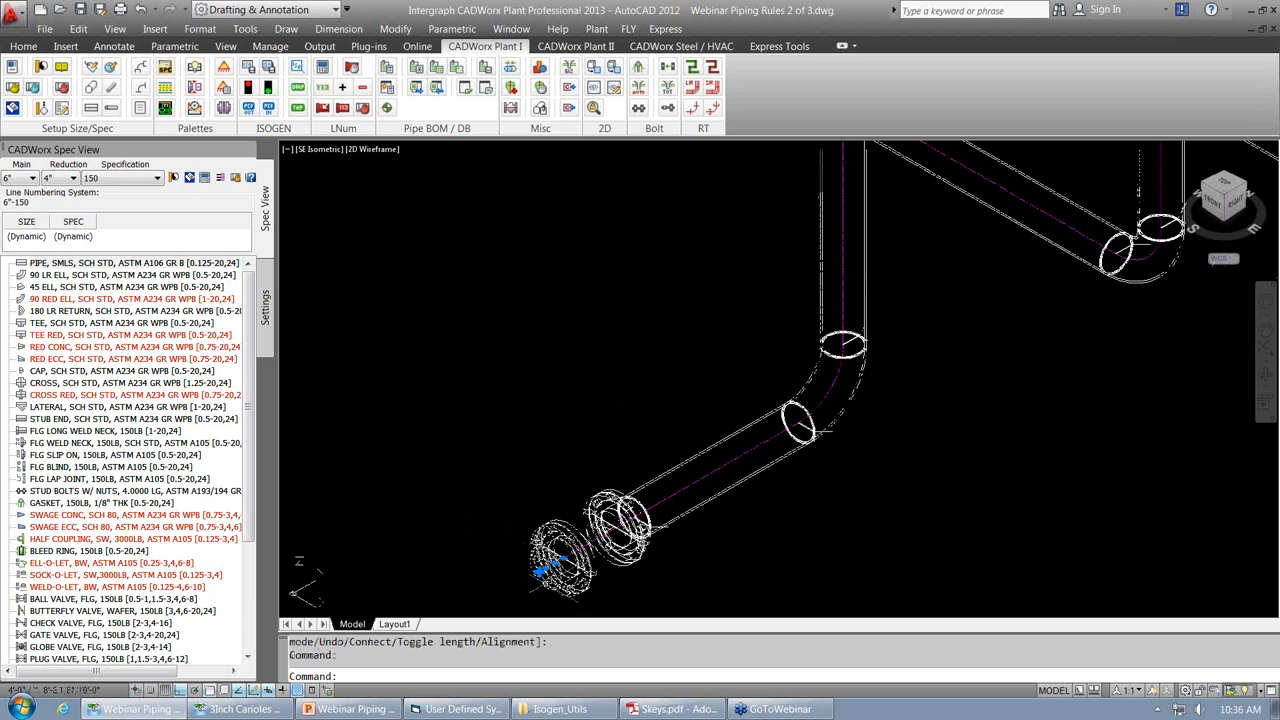
key(Escape)
key(Return)
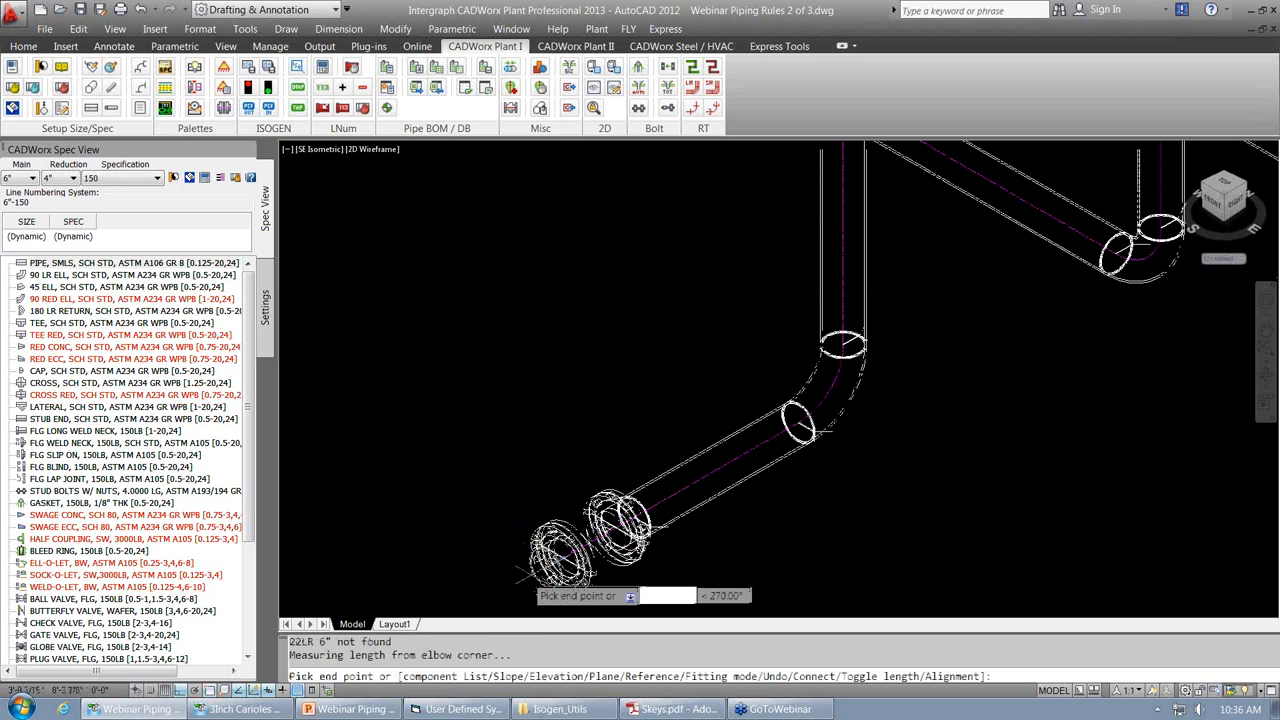
scroll(587, 483, down, 5)
click(521, 540)
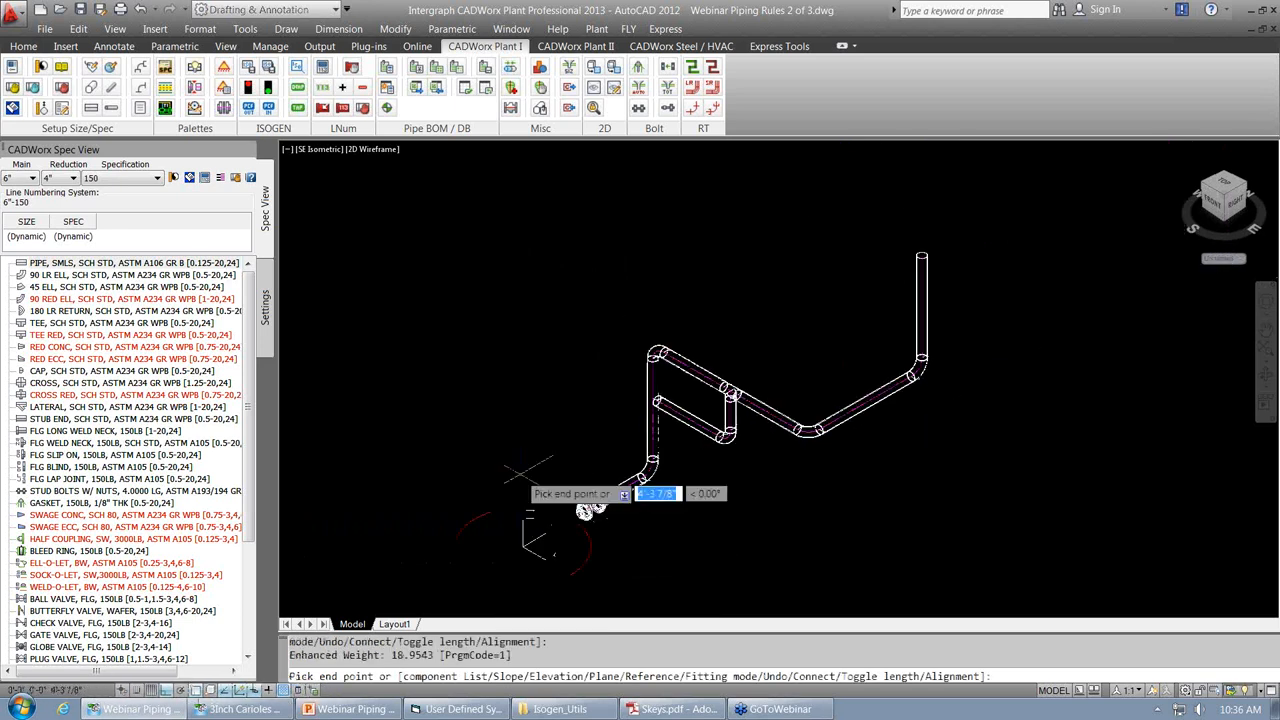
text(p)
key(Return)
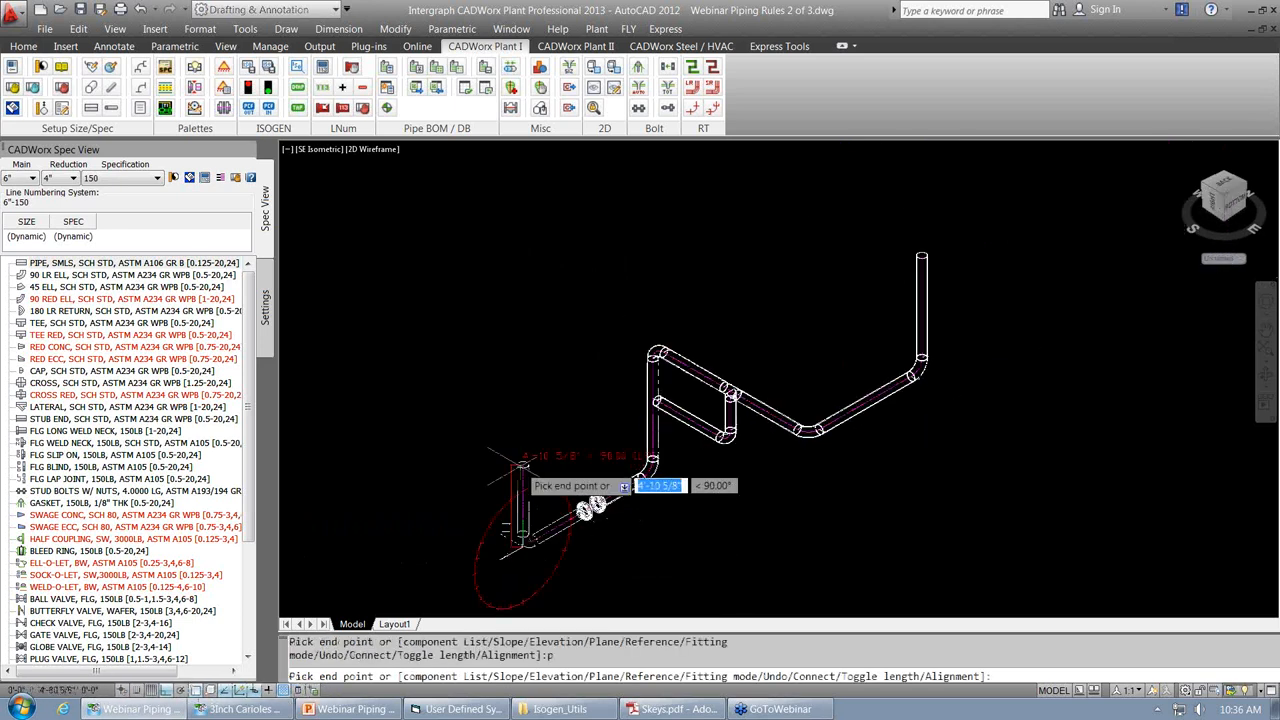
click(519, 466)
key(Return)
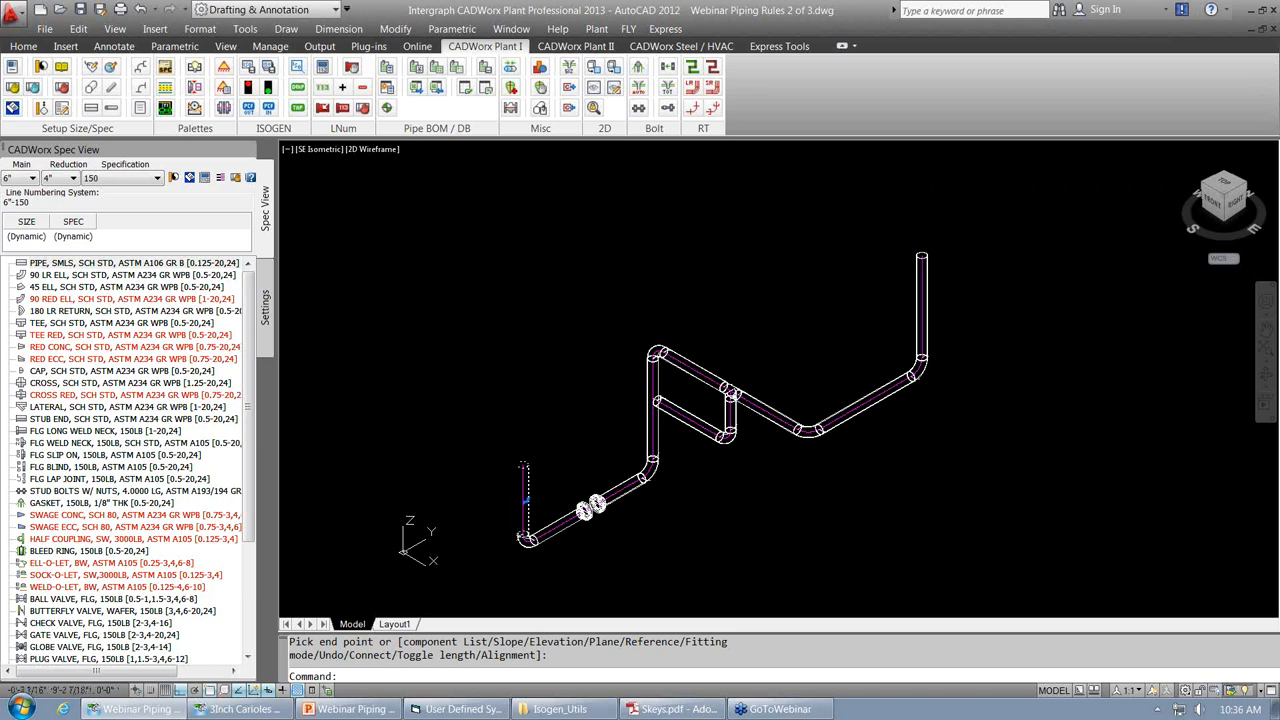
Stretch the top of the vertical pipe beyond the valve, using the open top end of the far vertical pipe as the reference point.
click(524, 478)
scroll(529, 460, up, 5)
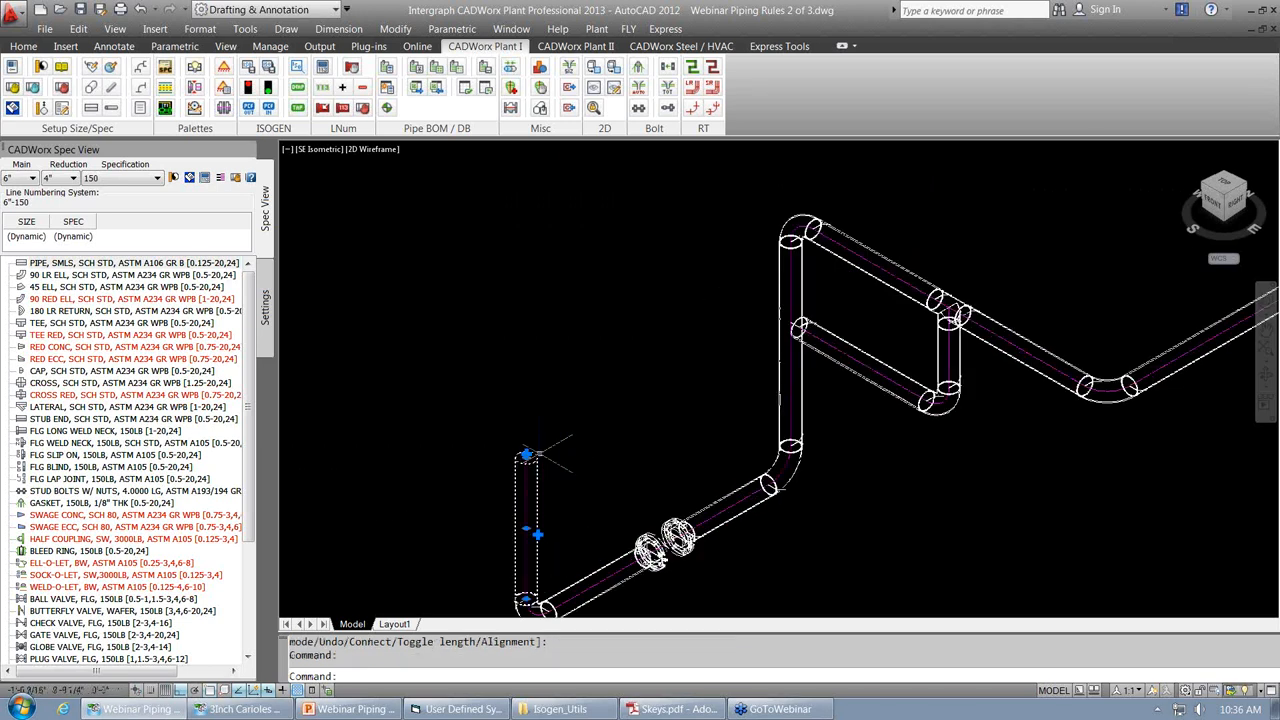
scroll(459, 475, down, 4)
key(Escape)
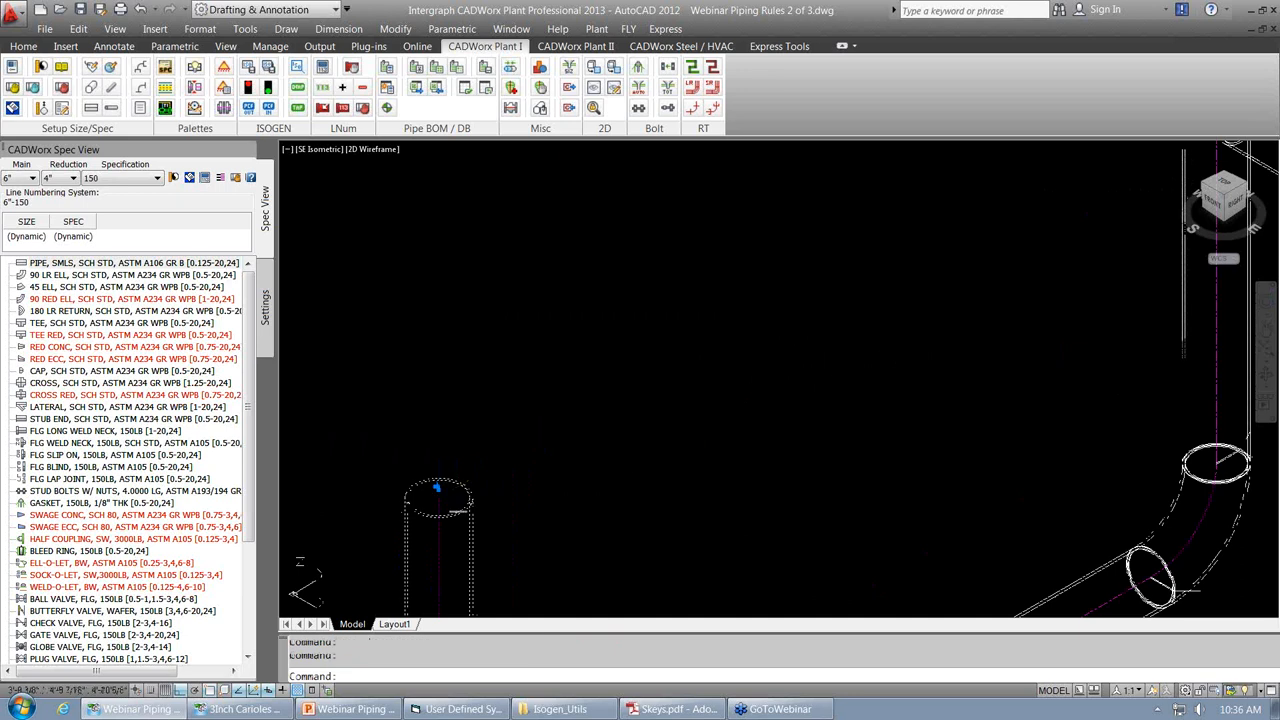
click(438, 498)
scroll(438, 500, down, 8)
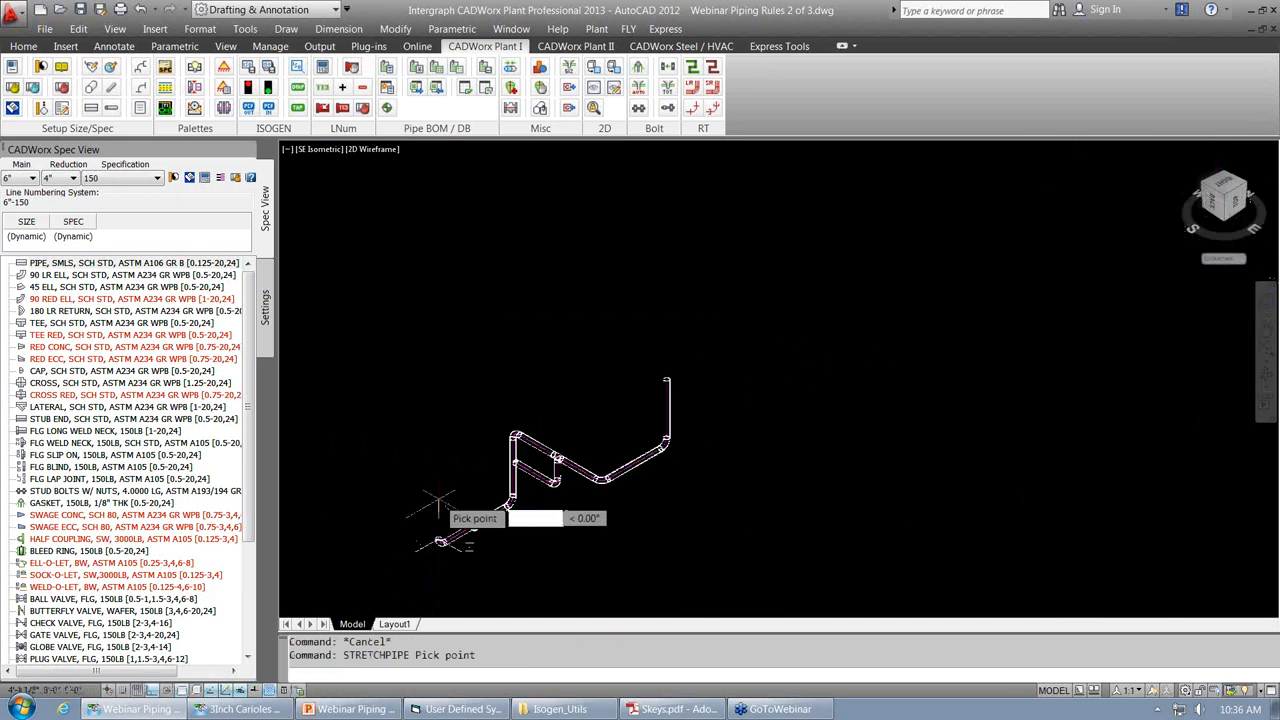
scroll(652, 391, up, 5)
middle_drag(638, 384, 970, 214)
scroll(1005, 203, down, 2)
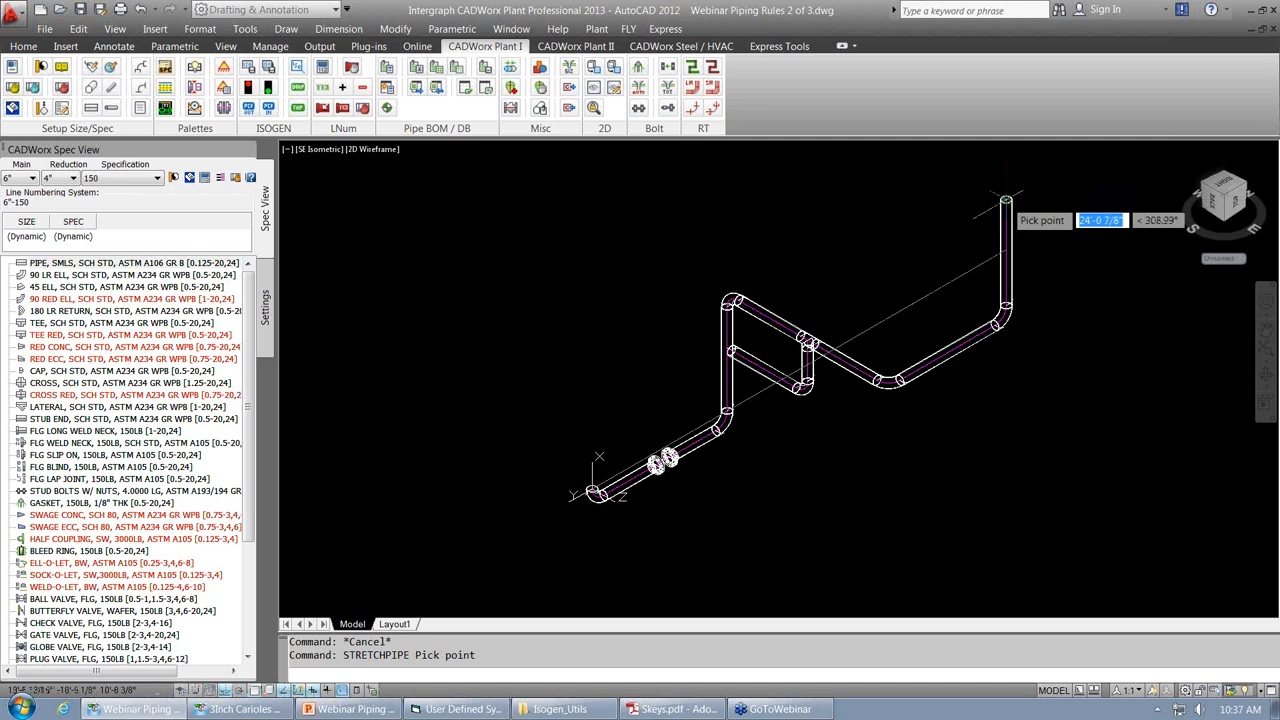
click(1005, 203)
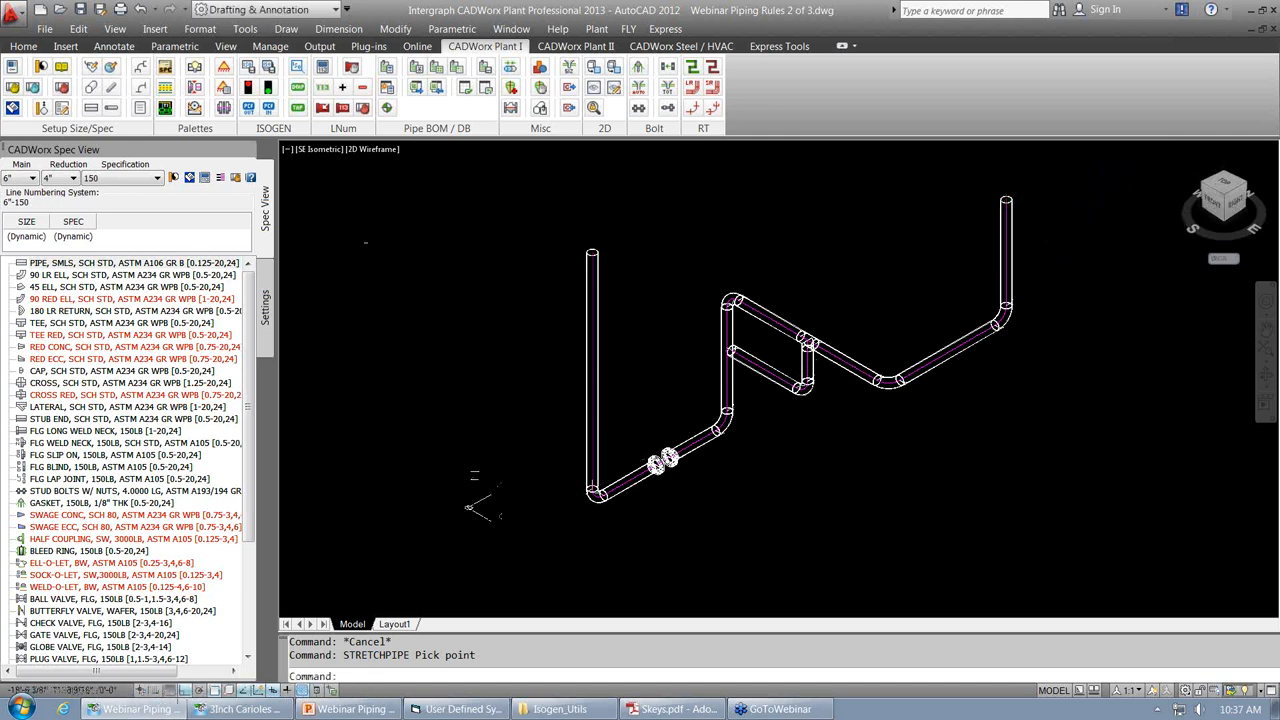
Check the two vertical pipes' top ends in the Front view and return to the SE Isometric view.
click(317, 152)
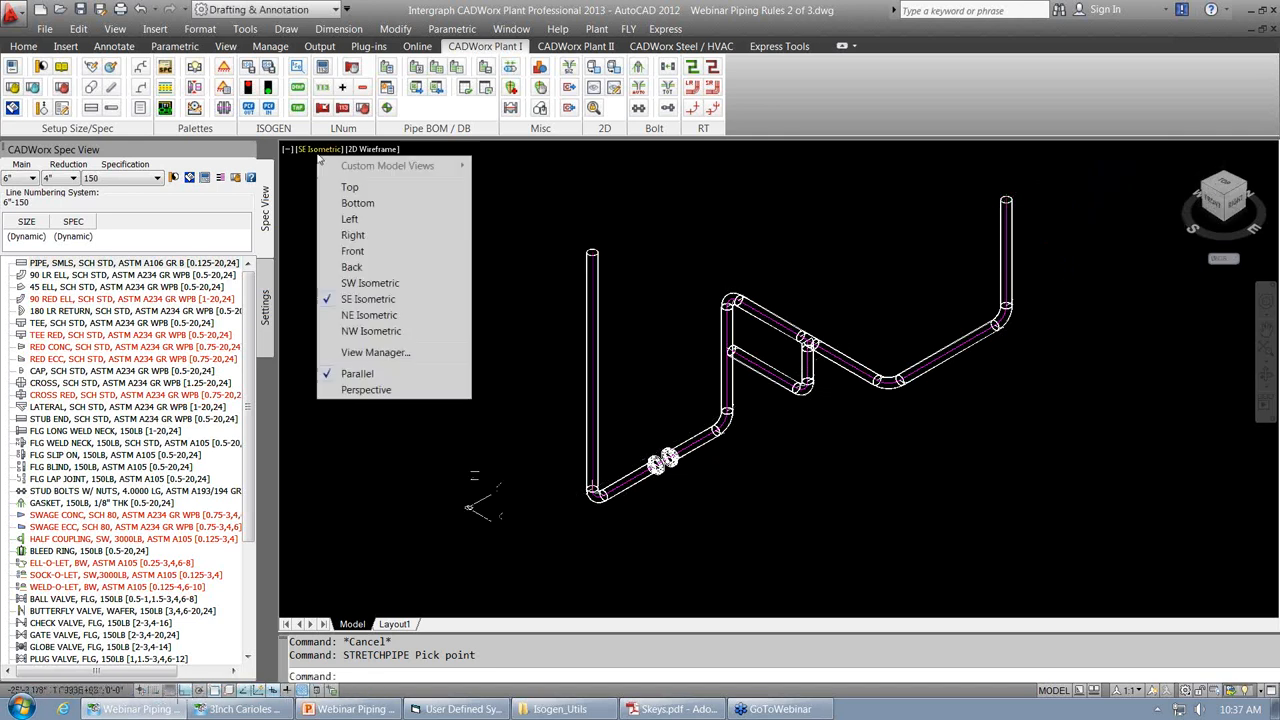
click(351, 252)
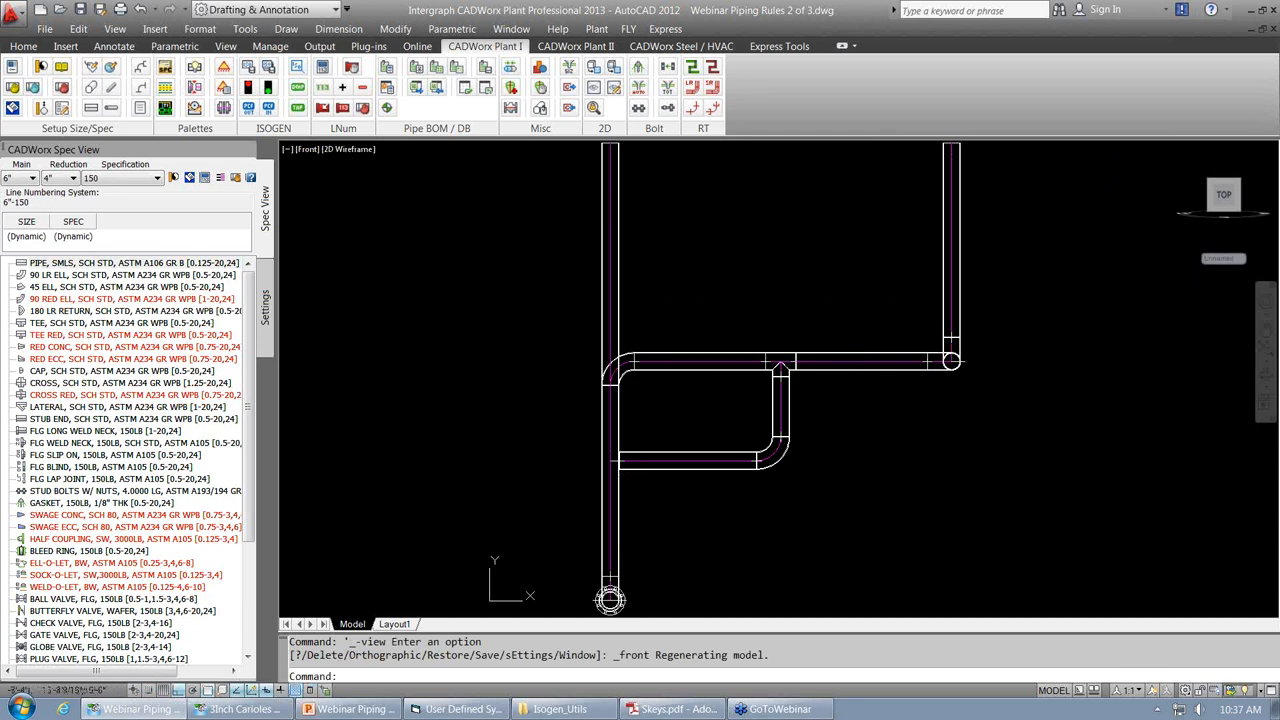
click(346, 153)
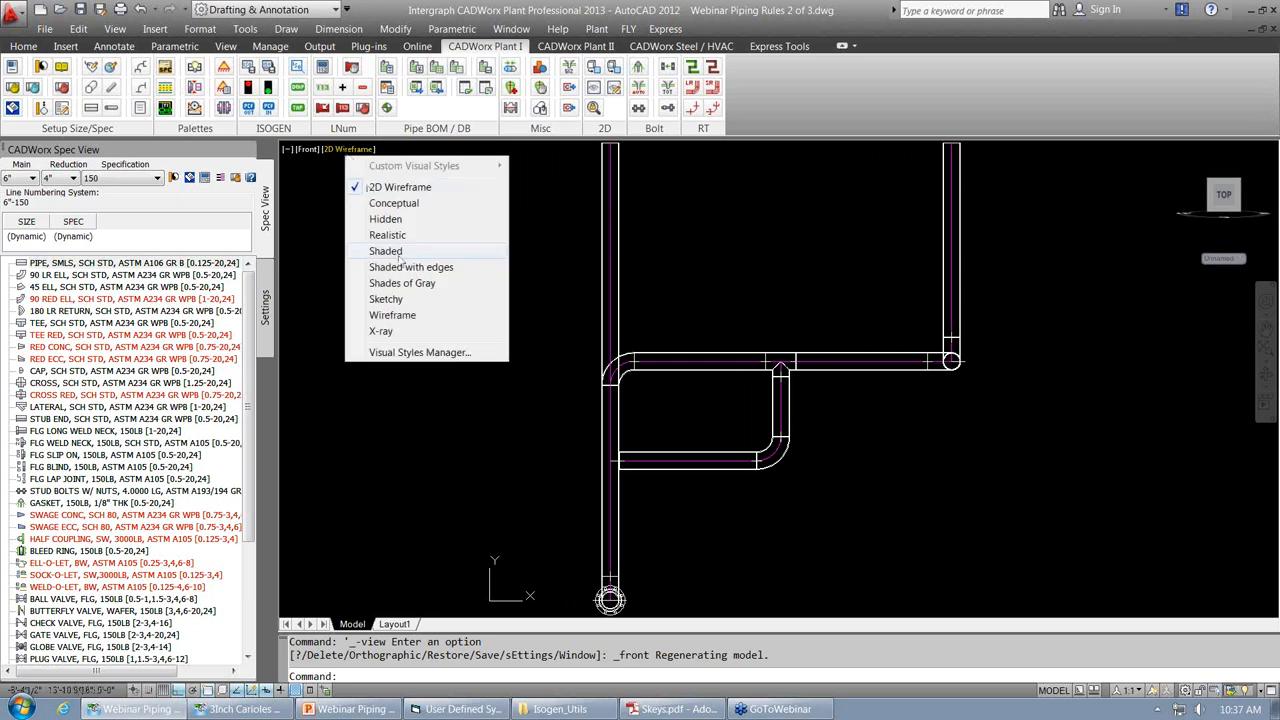
click(326, 194)
click(300, 186)
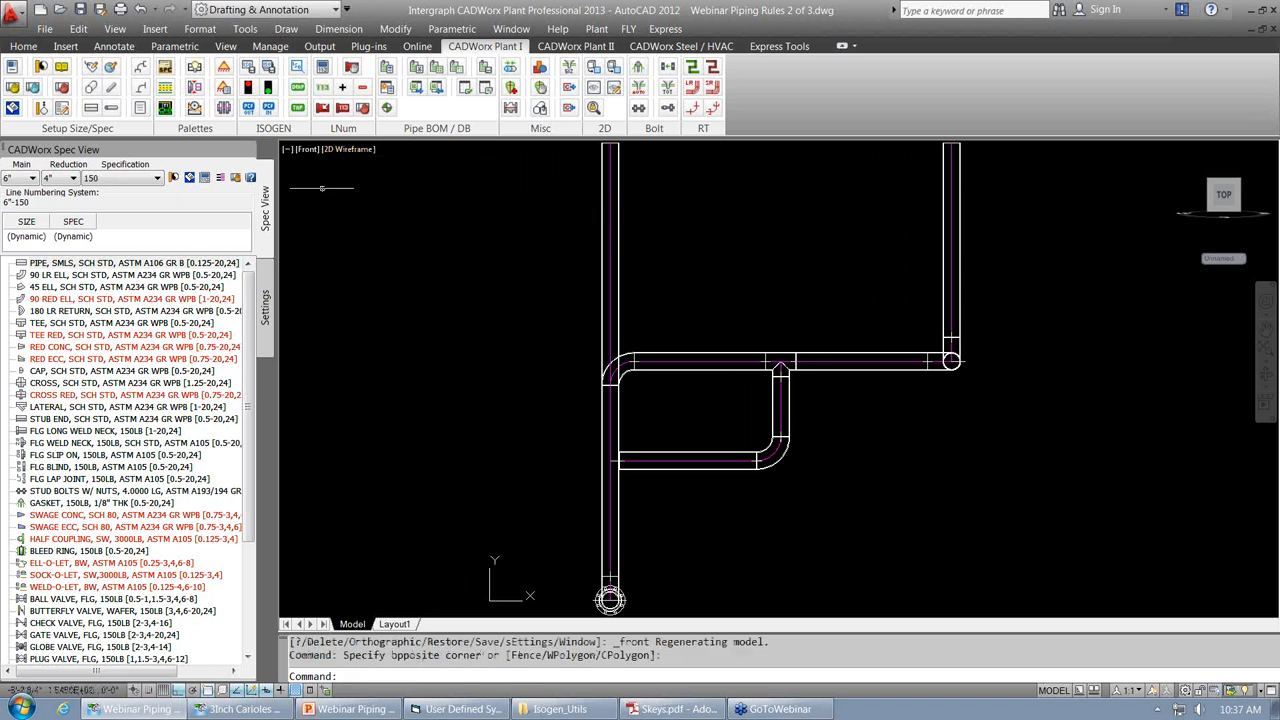
click(303, 149)
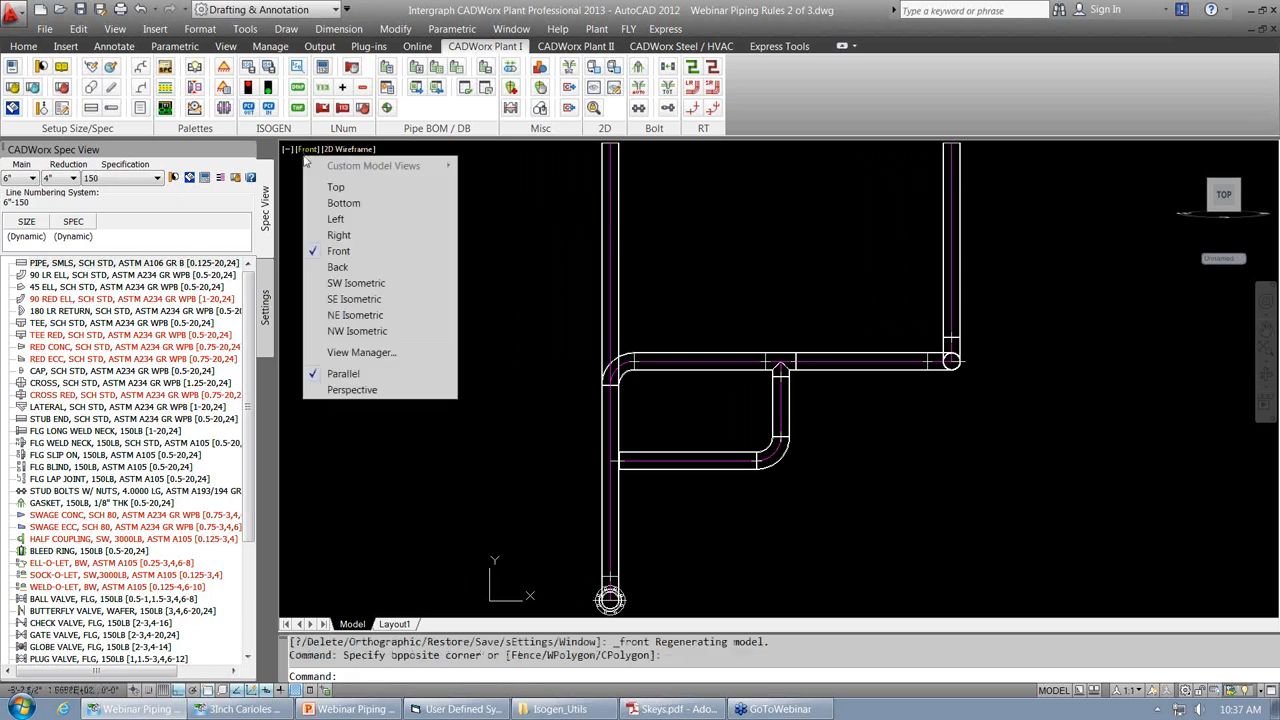
click(333, 300)
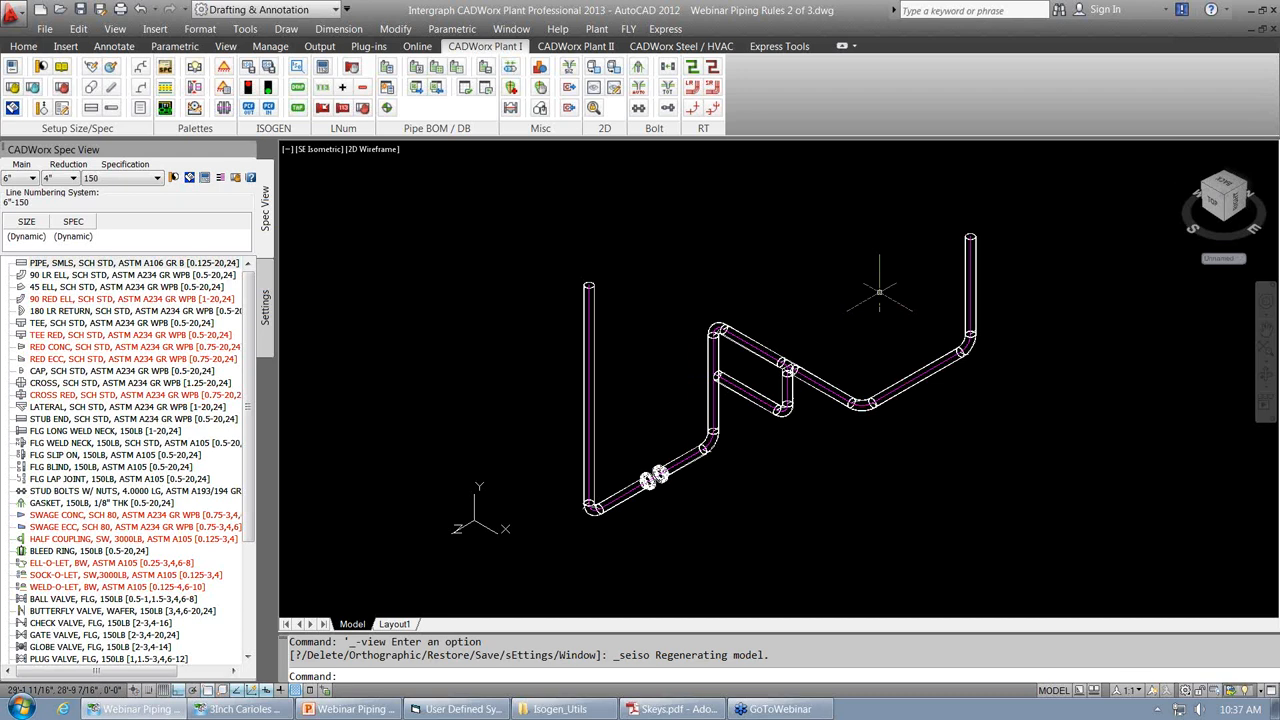
Undo the view changes and the last stretch of the vertical pipe beyond the valve.
key(ctrl+z)
key(ctrl+z)
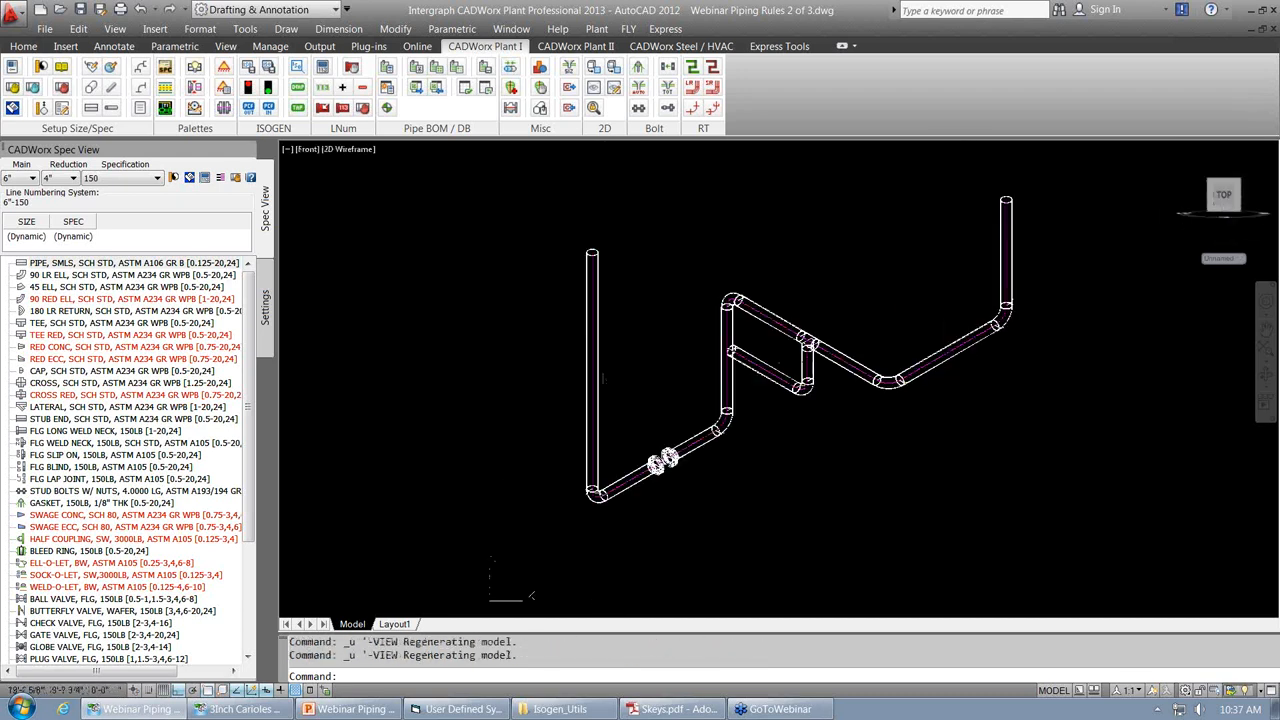
key(ctrl+z)
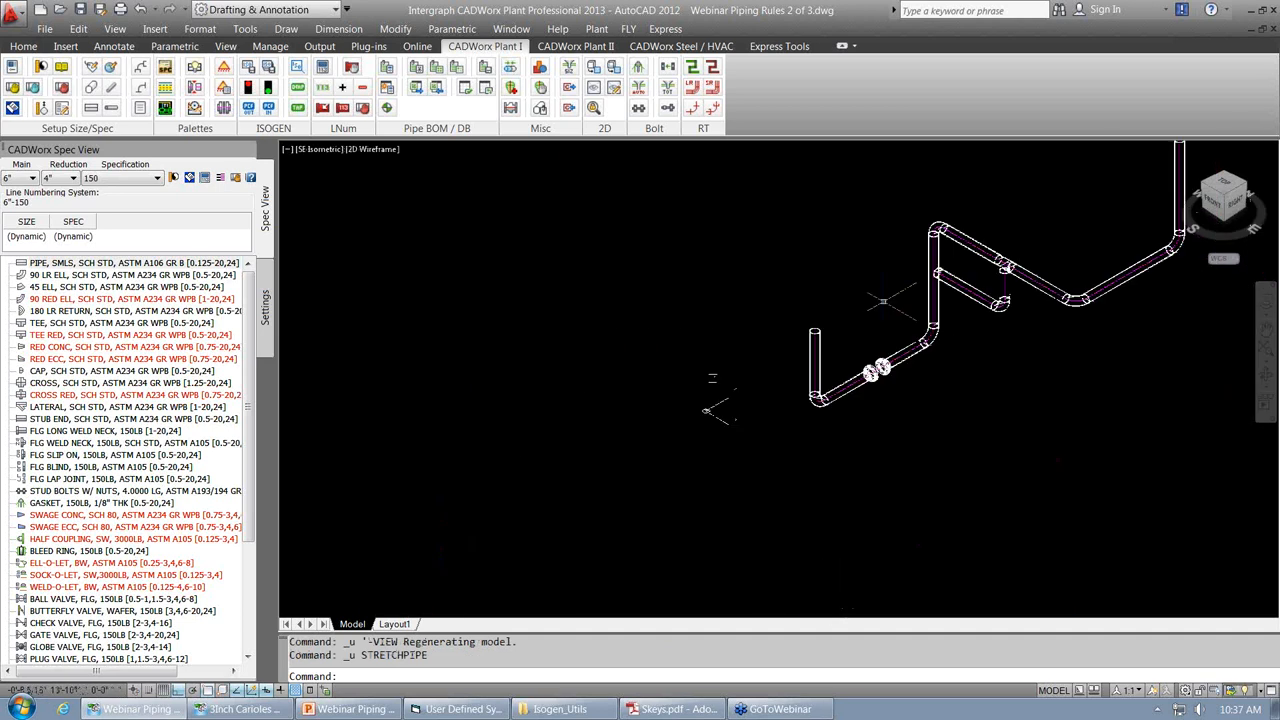
scroll(883, 301, down, 2)
middle_drag(1013, 271, 870, 384)
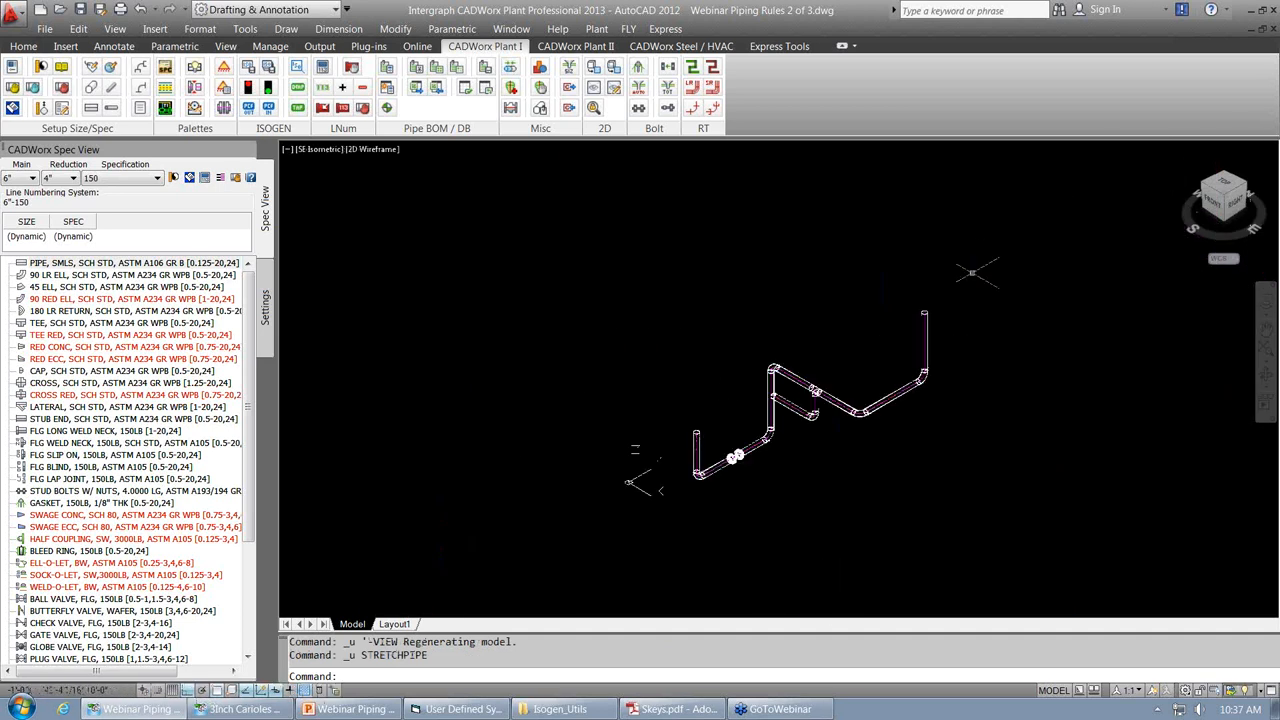
scroll(925, 325, up, 3)
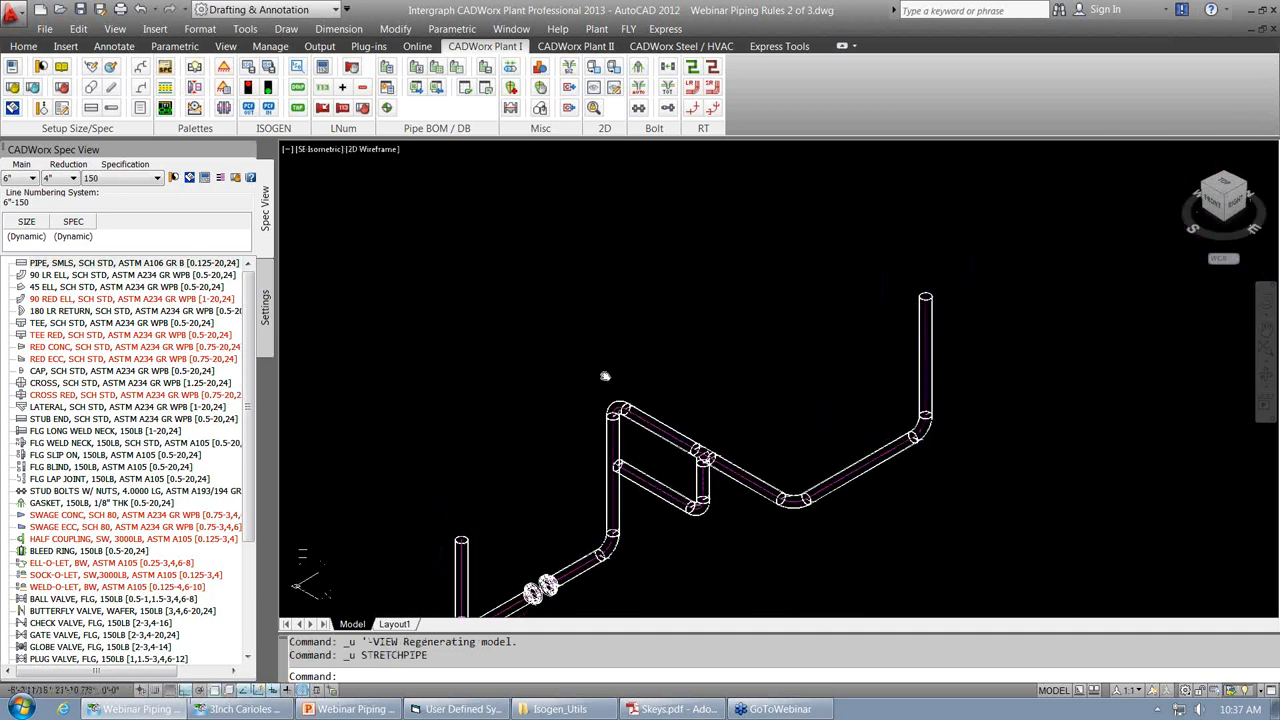
middle_drag(604, 376, 619, 327)
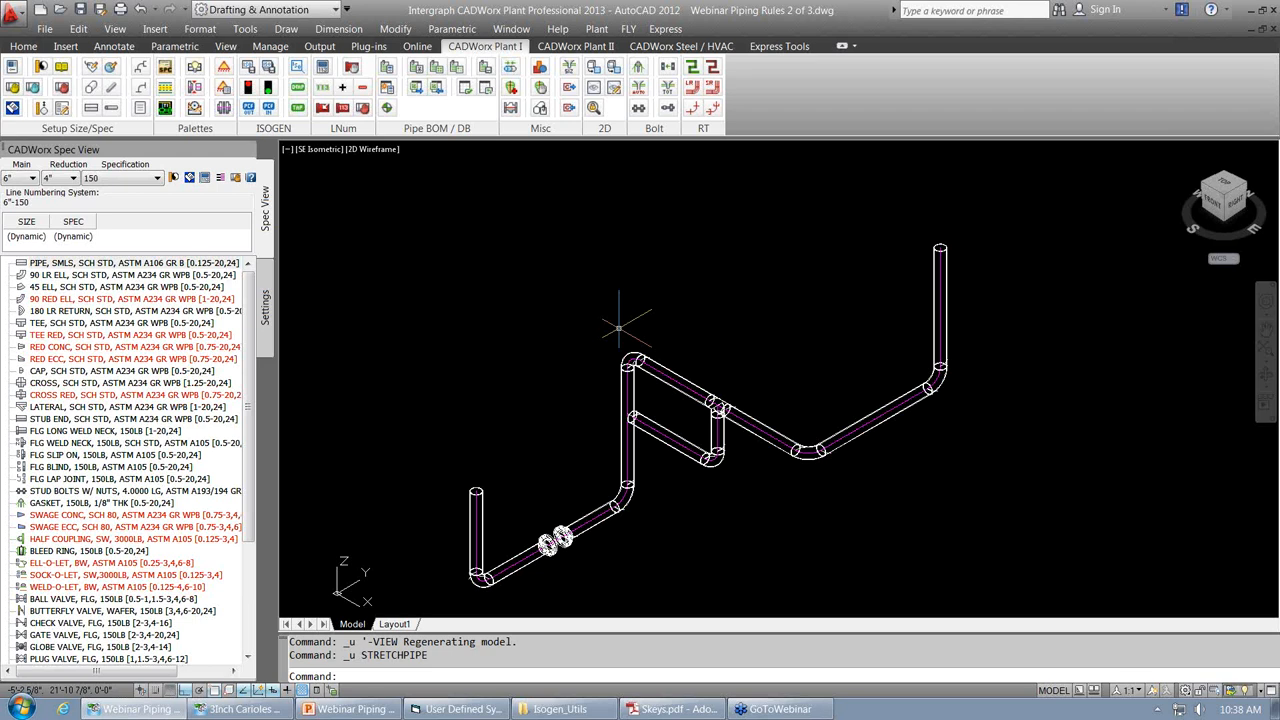
Start a route from the short vertical pipe's open top to the far vertical pipe's open top, without shortening the connecting pipe, previewed as lines.
click(478, 500)
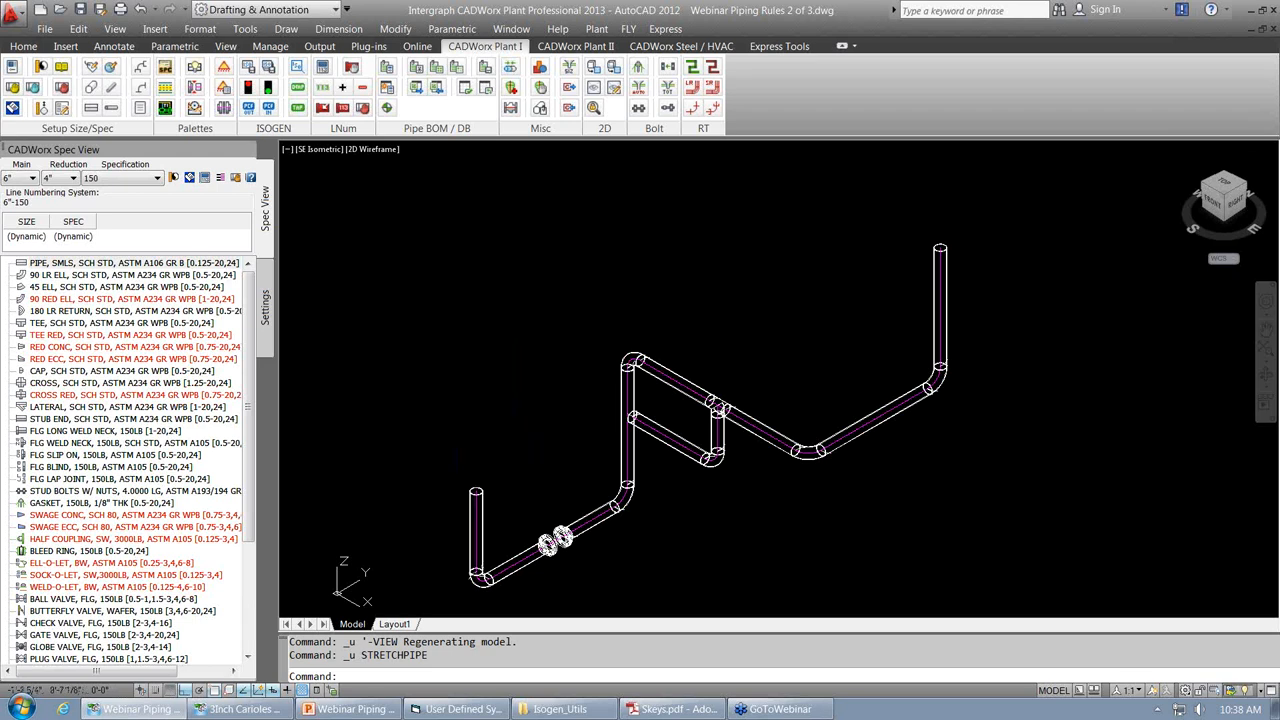
click(476, 490)
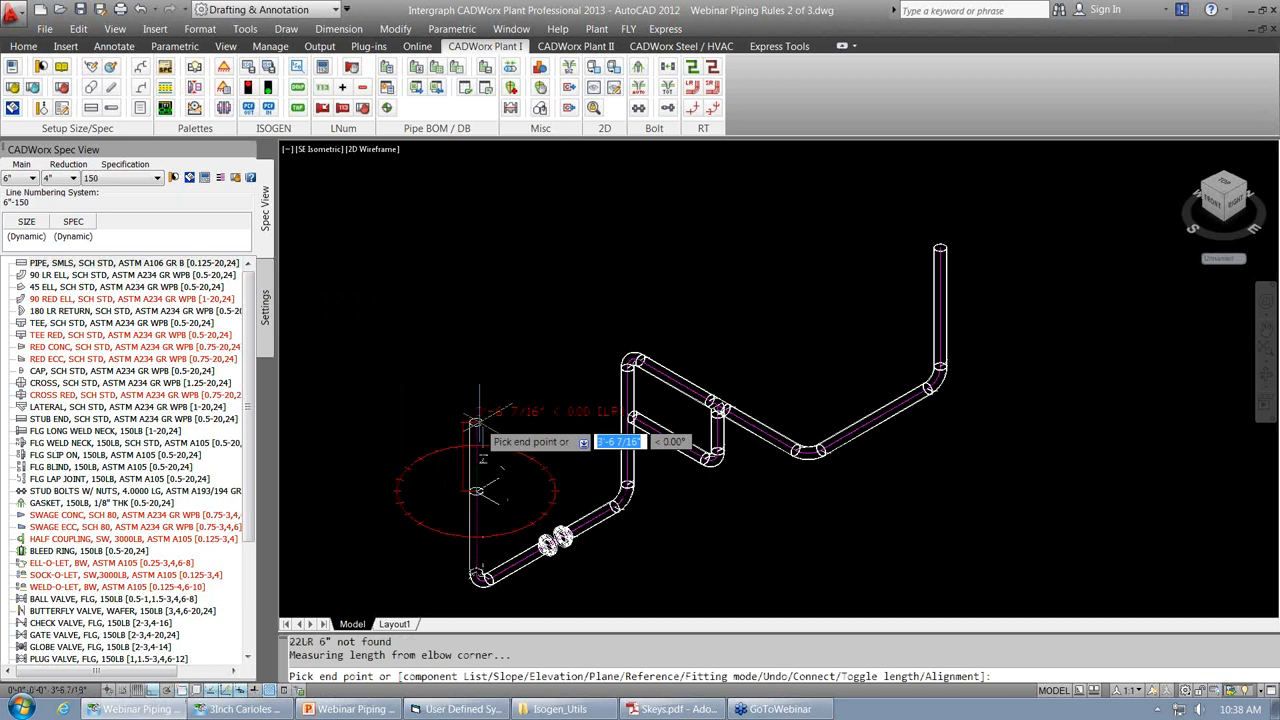
click(938, 247)
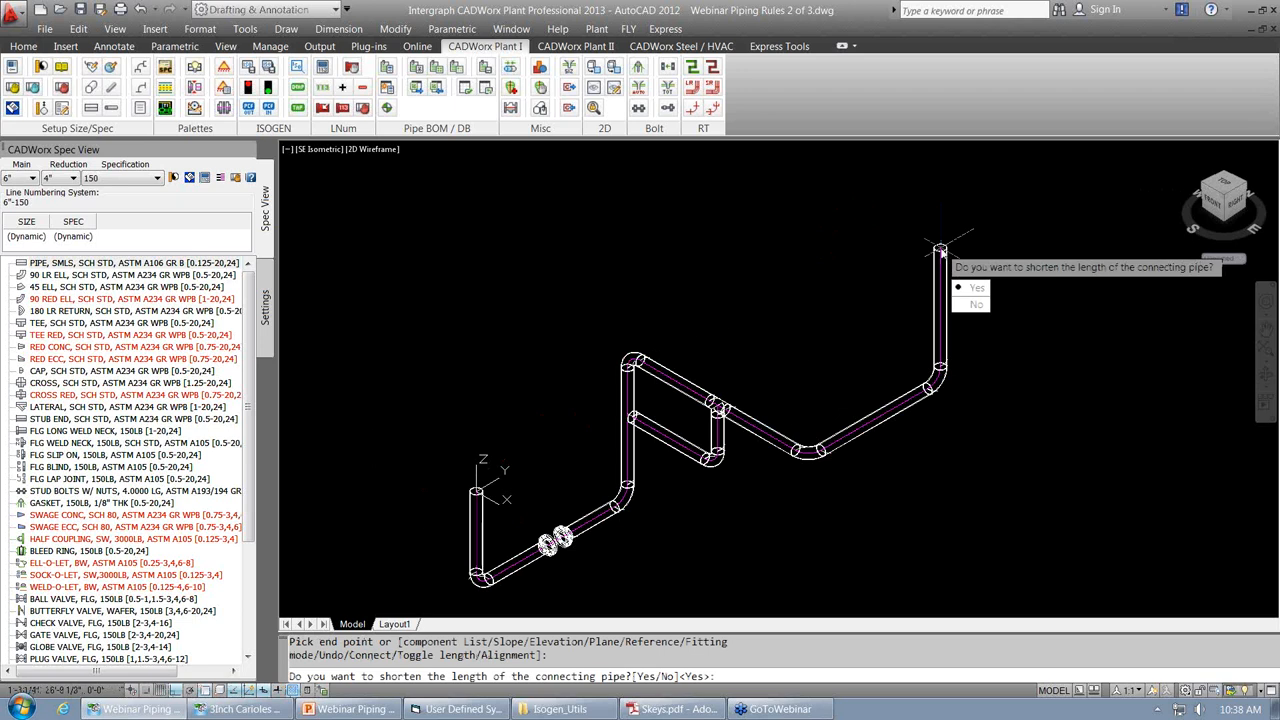
click(977, 304)
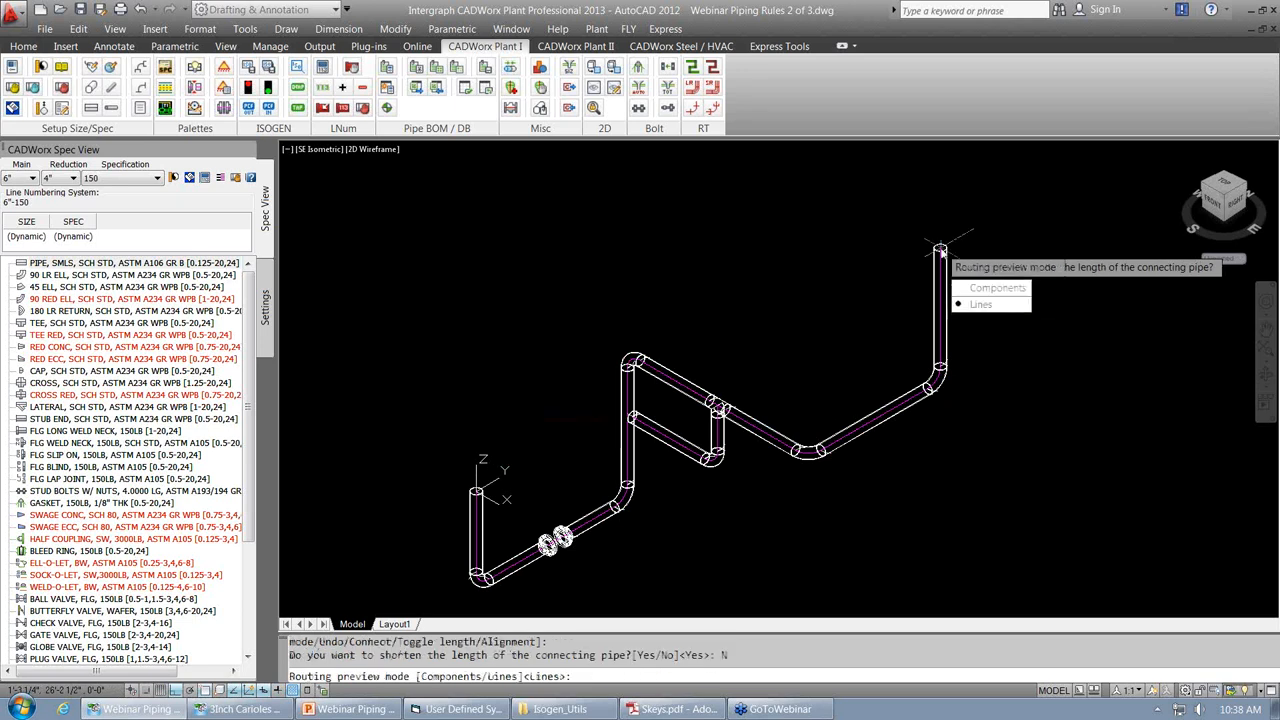
click(983, 305)
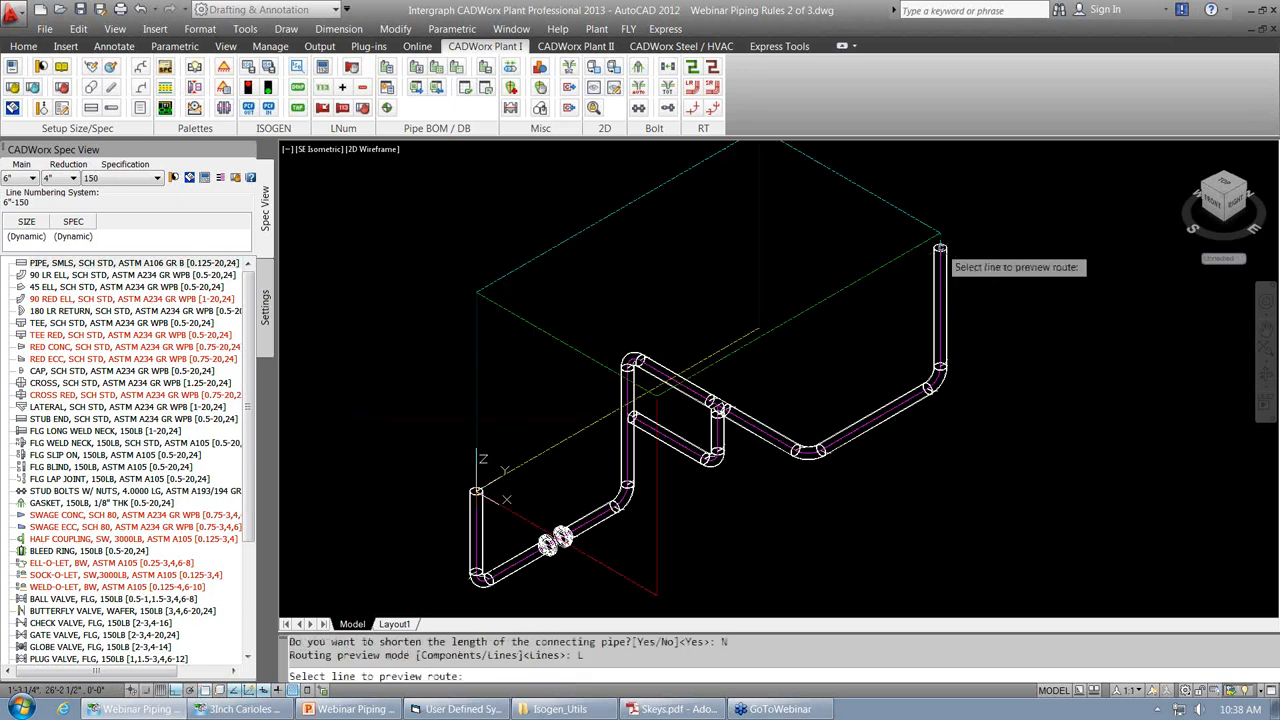
Preview the alternative connecting routes and accept the one that rises first, runs along Y and continues along X.
click(647, 192)
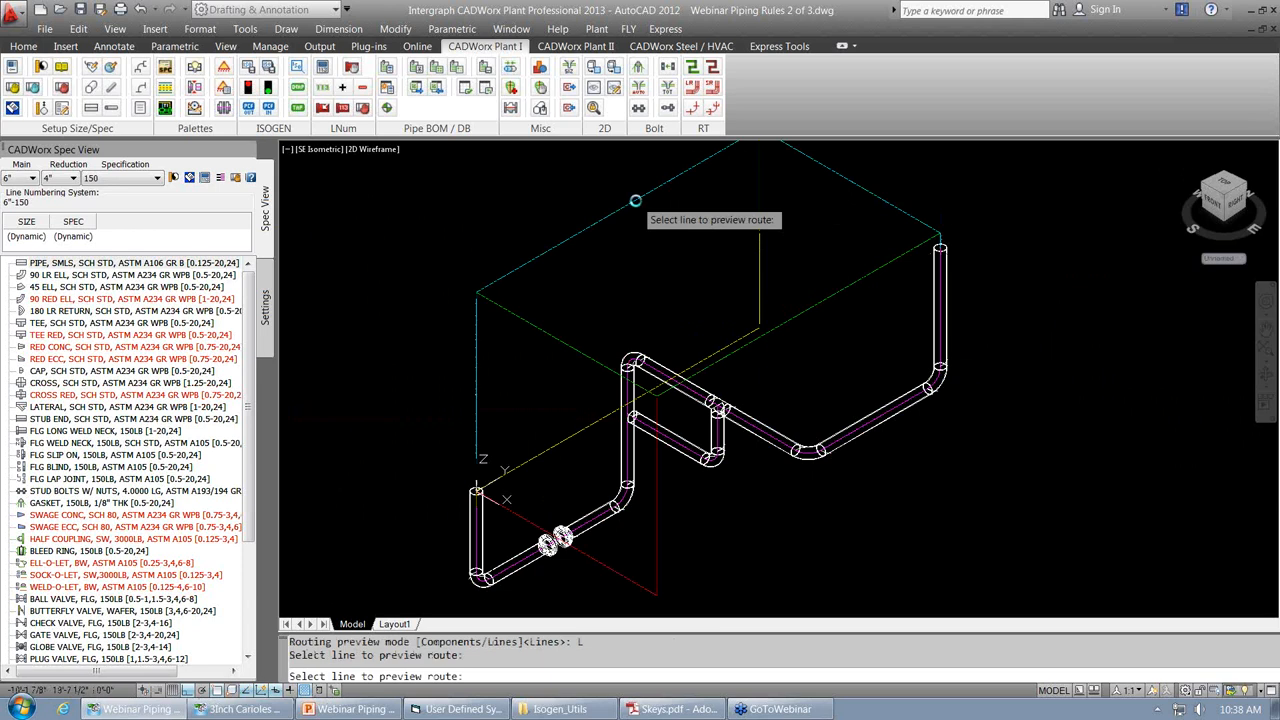
middle_drag(741, 263, 762, 291)
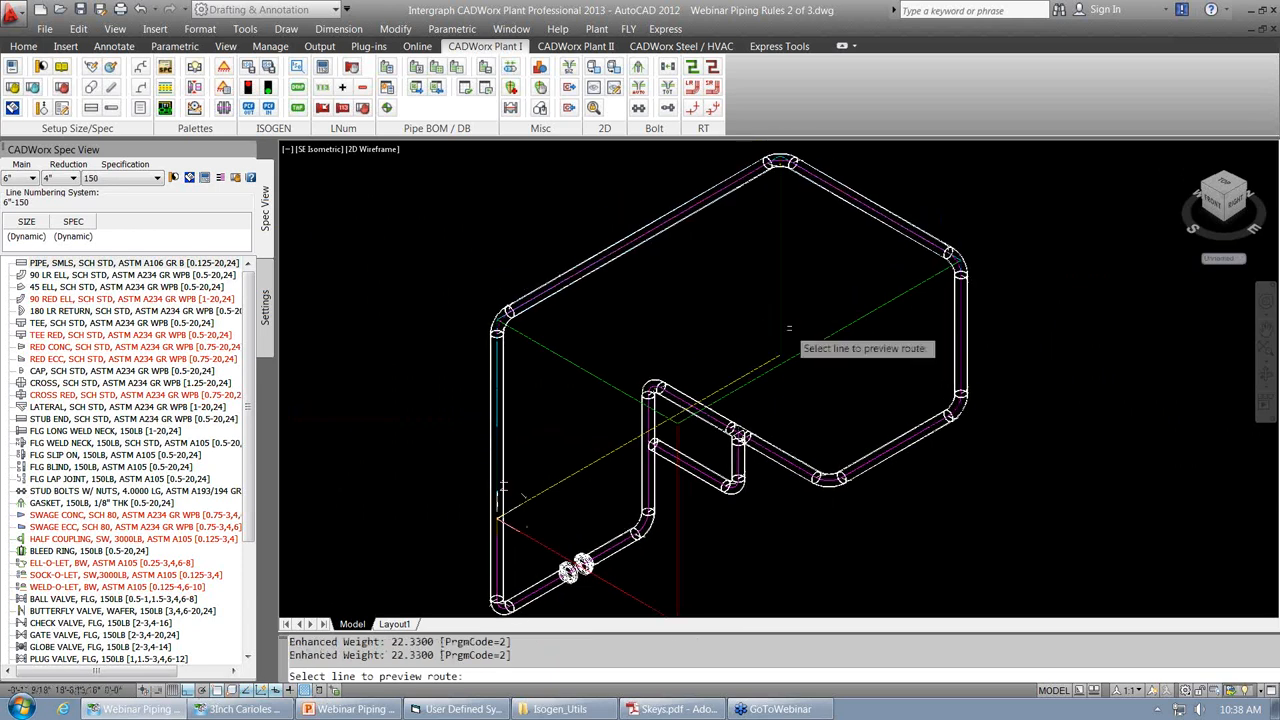
click(798, 354)
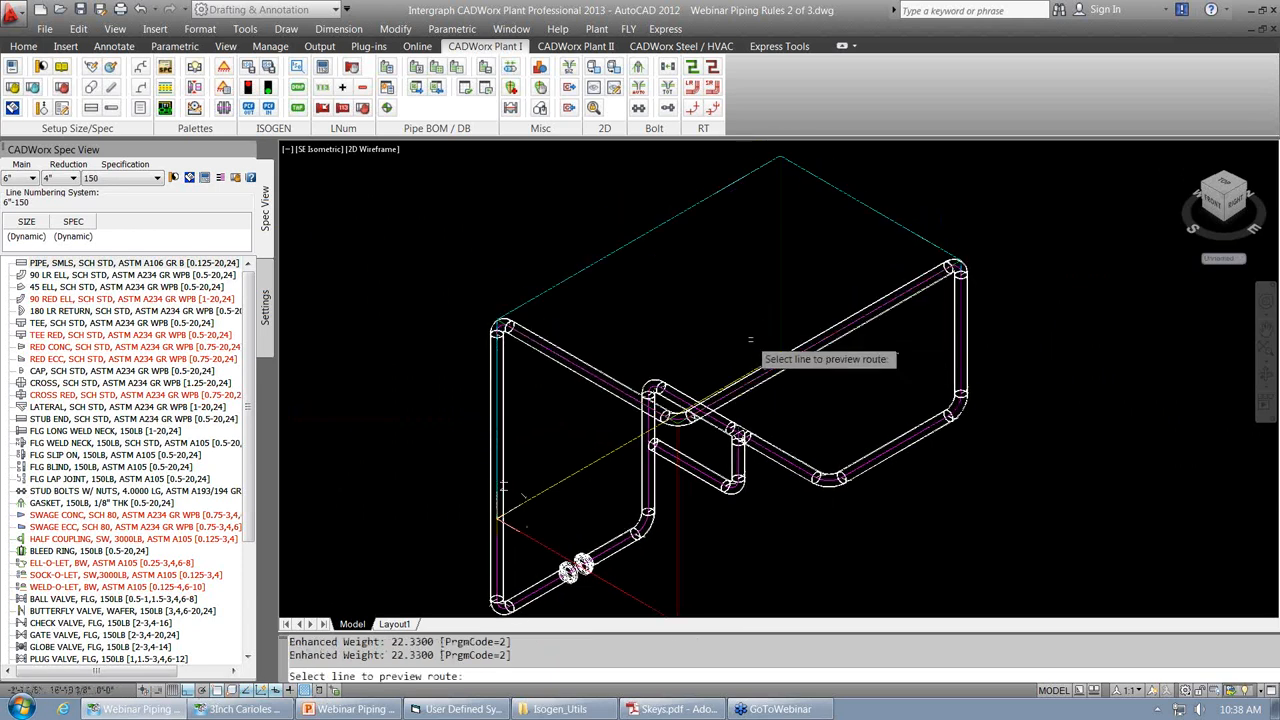
click(780, 240)
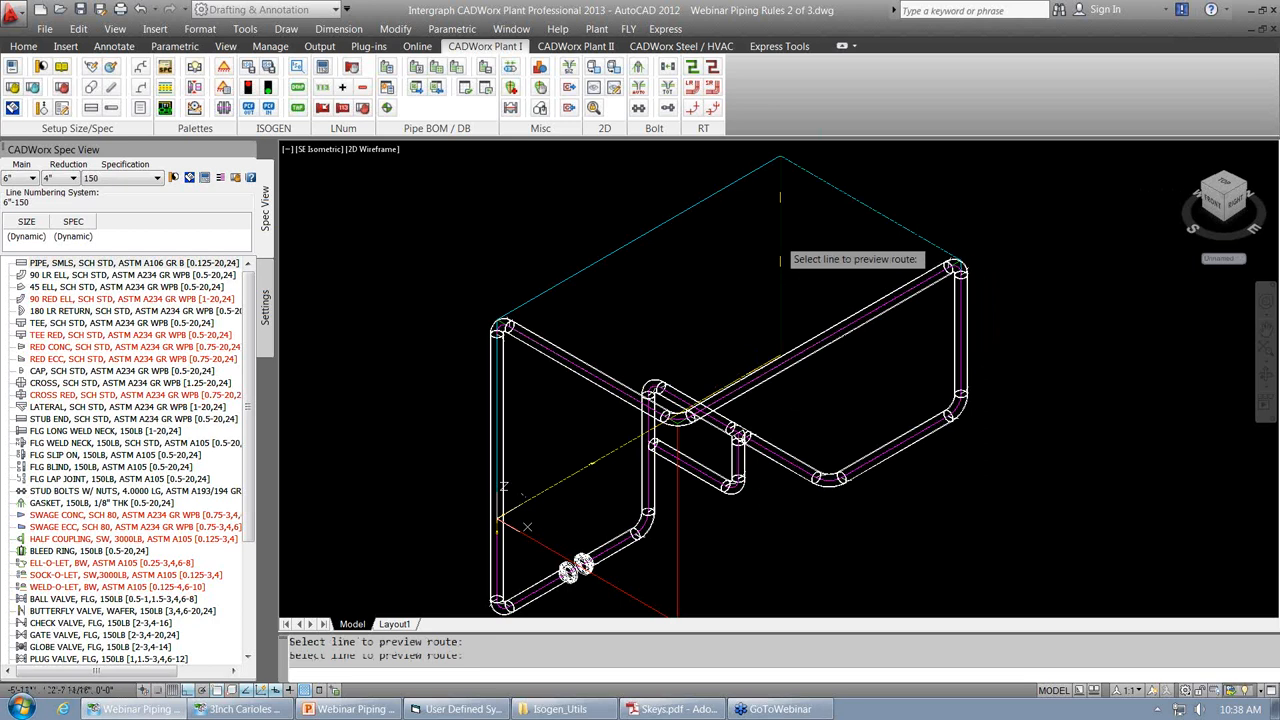
click(718, 191)
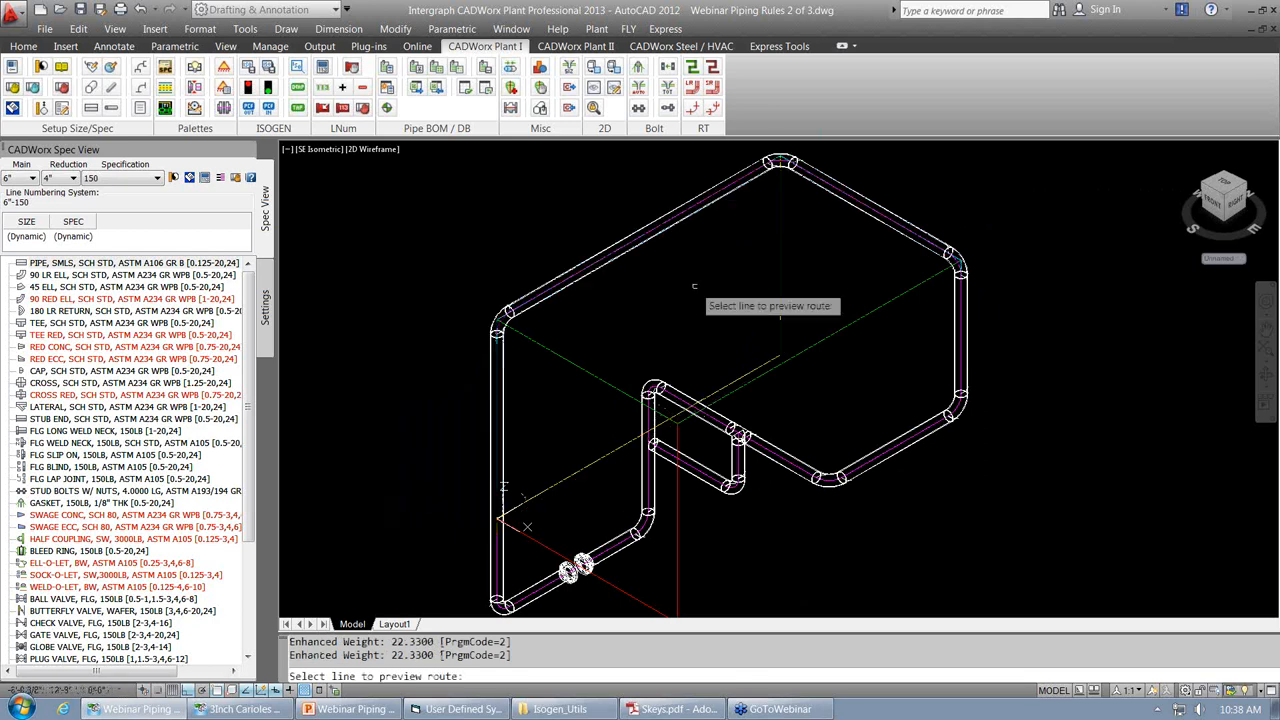
scroll(706, 295, down, 2)
key(Return)
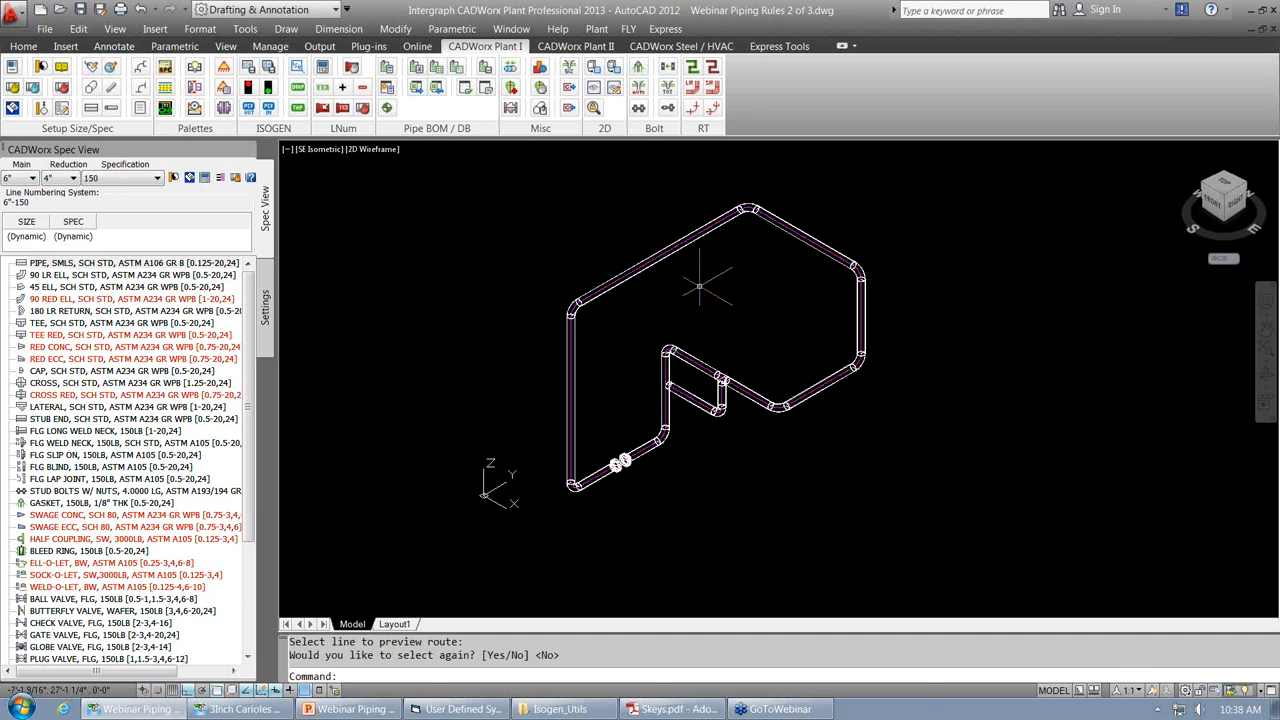
Move the flanged valve from the lower horizontal run to the upper X-direction pipe, beside the top corner elbow.
click(621, 462)
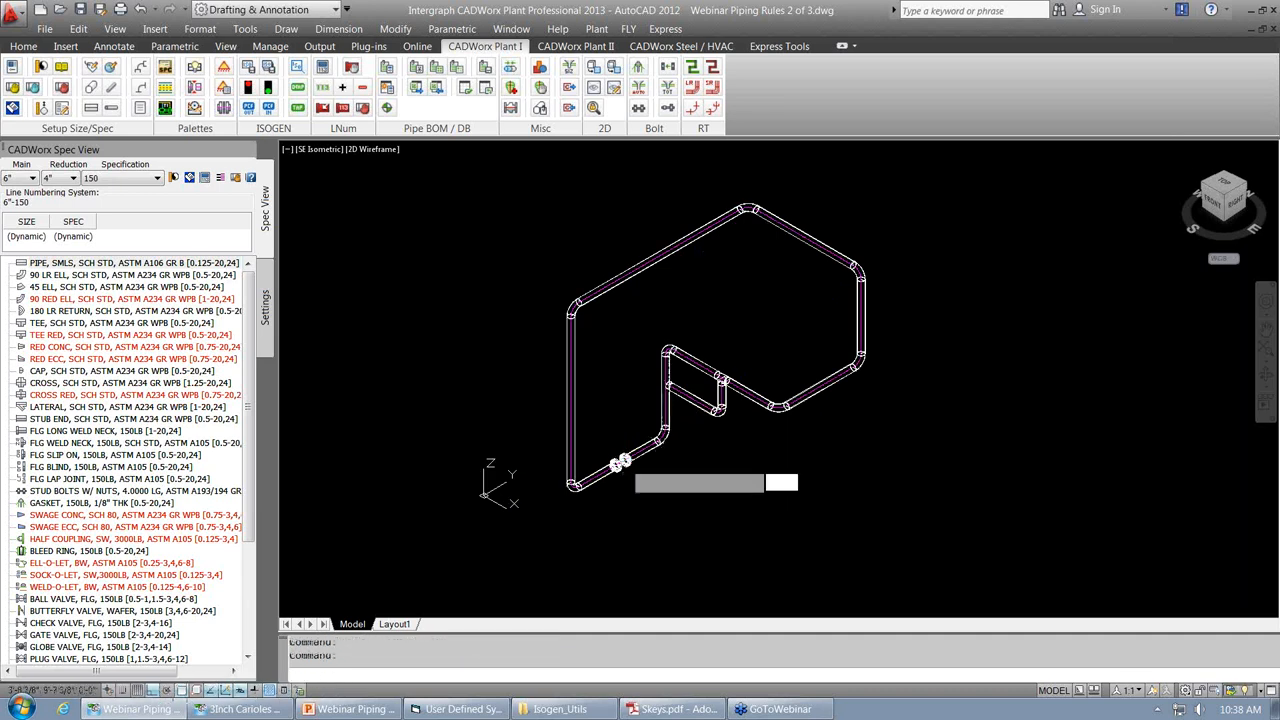
click(623, 461)
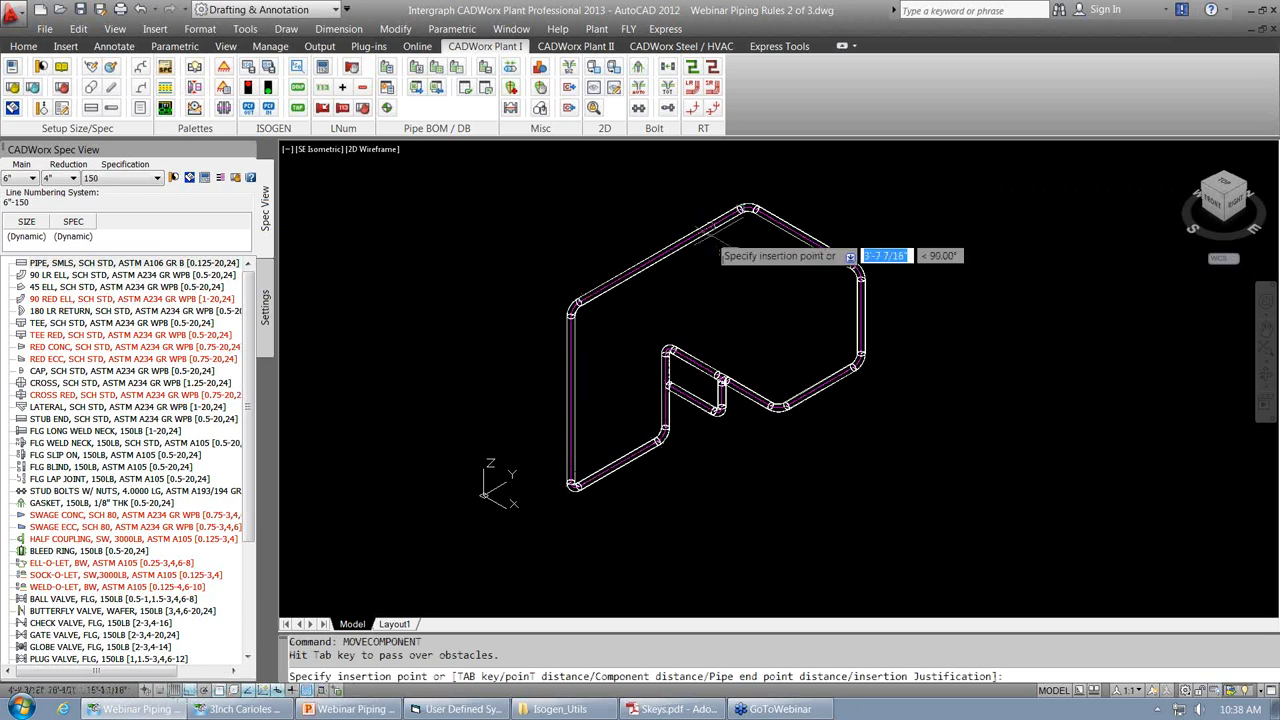
click(764, 212)
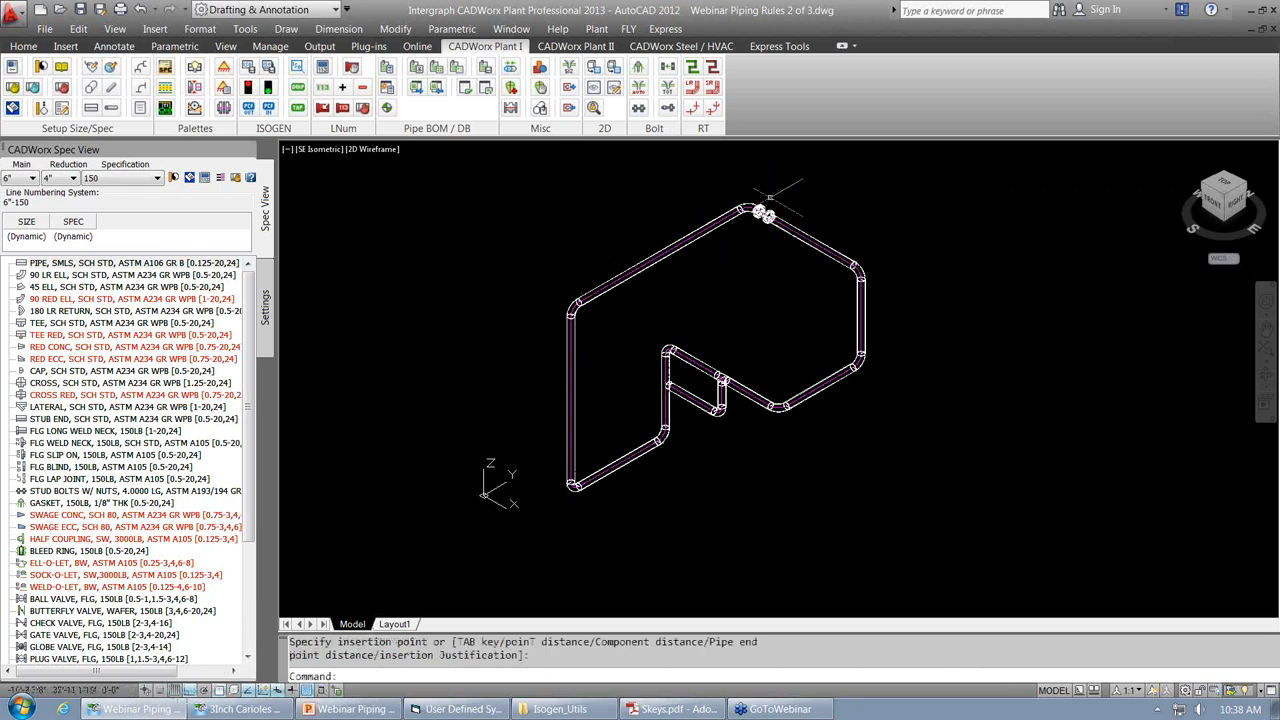
Move the valve to the midpoint of the upper X-direction pipe.
scroll(763, 213, up, 3)
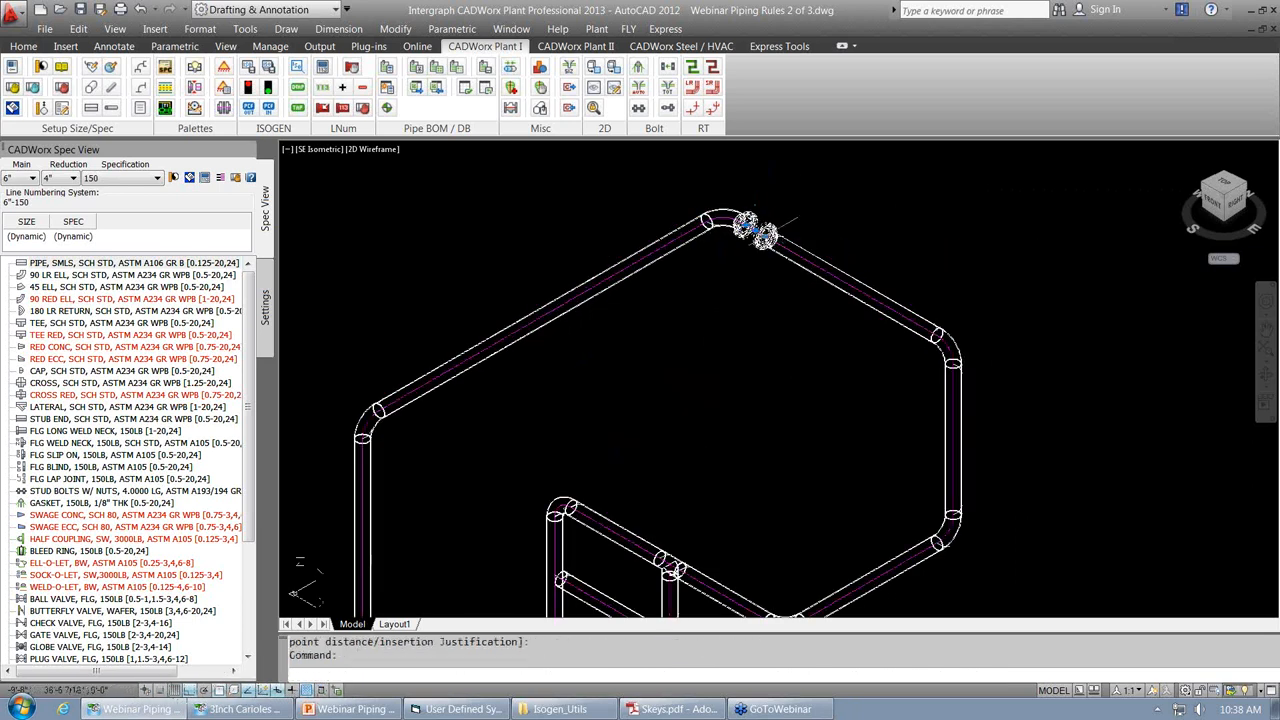
click(760, 228)
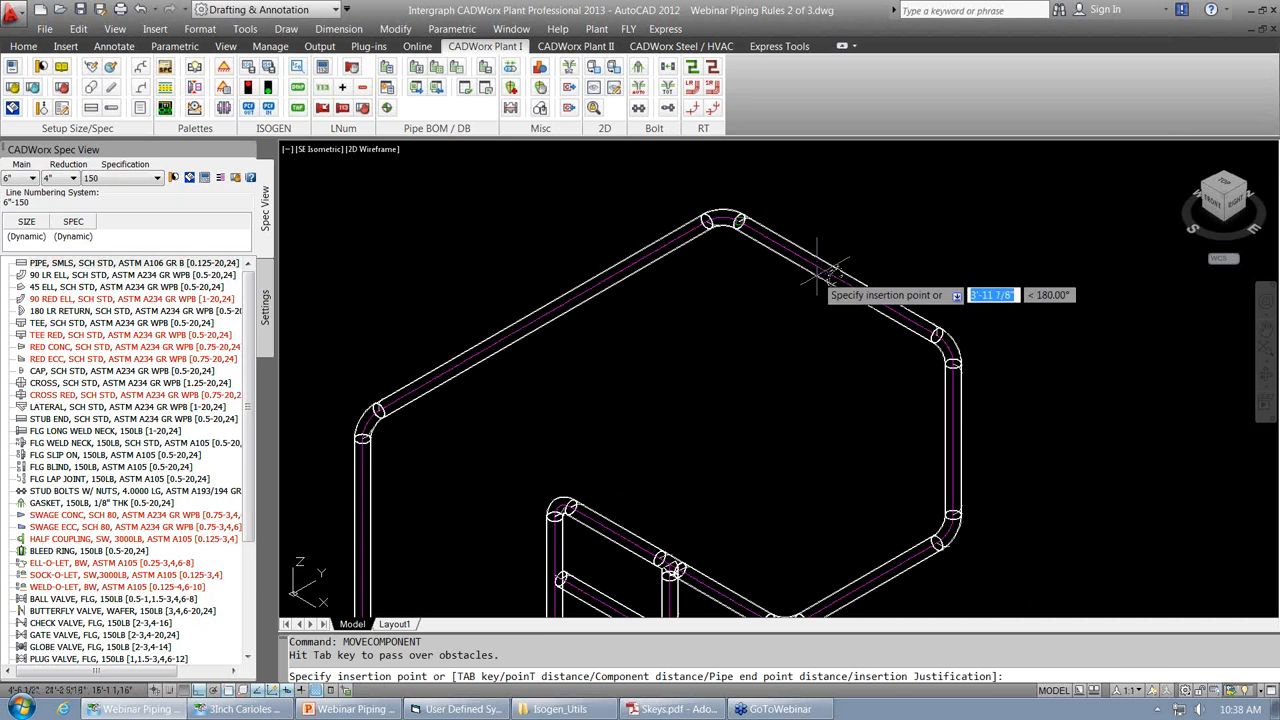
text(mid)
key(Return)
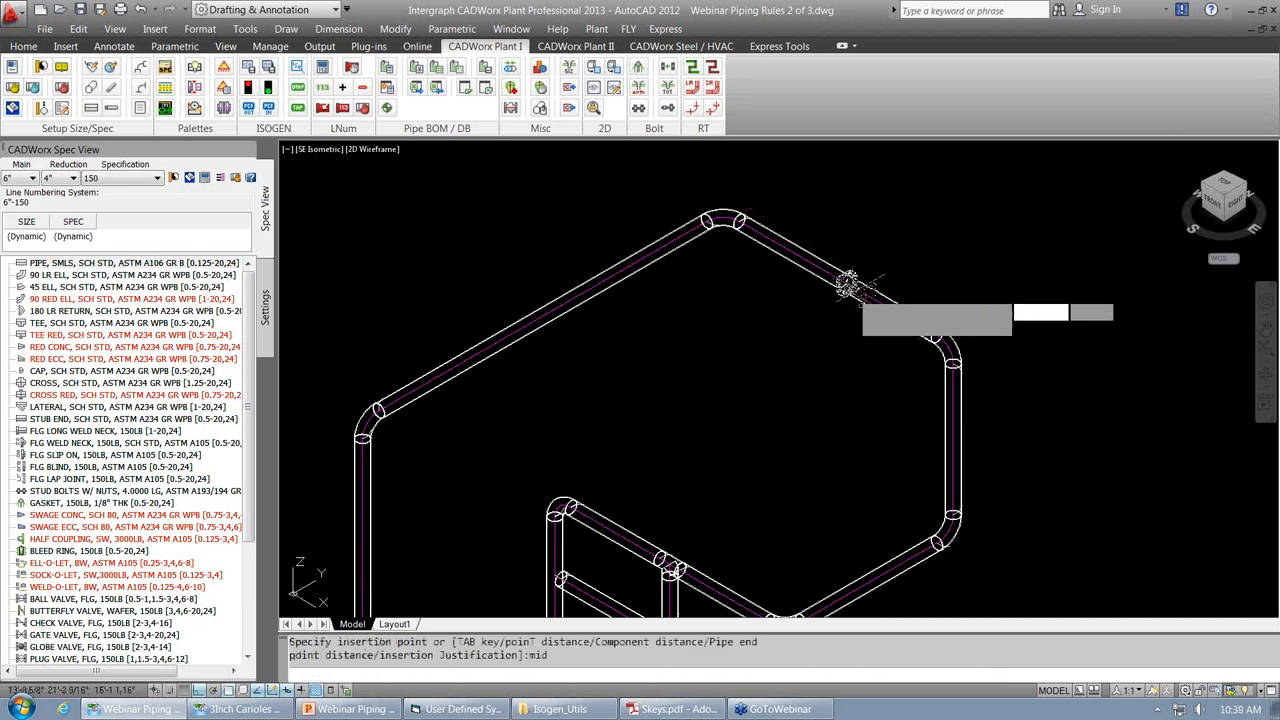
scroll(850, 285, up, 2)
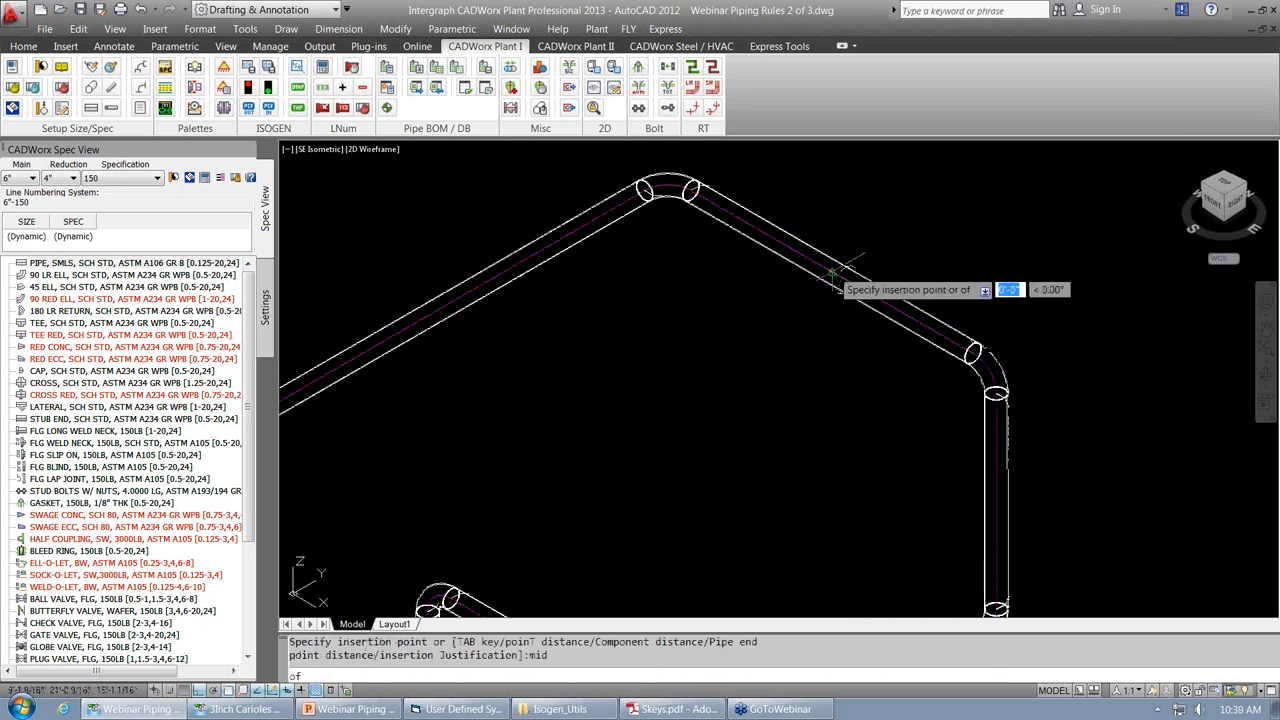
click(840, 278)
scroll(843, 371, down, 5)
scroll(814, 340, up, 2)
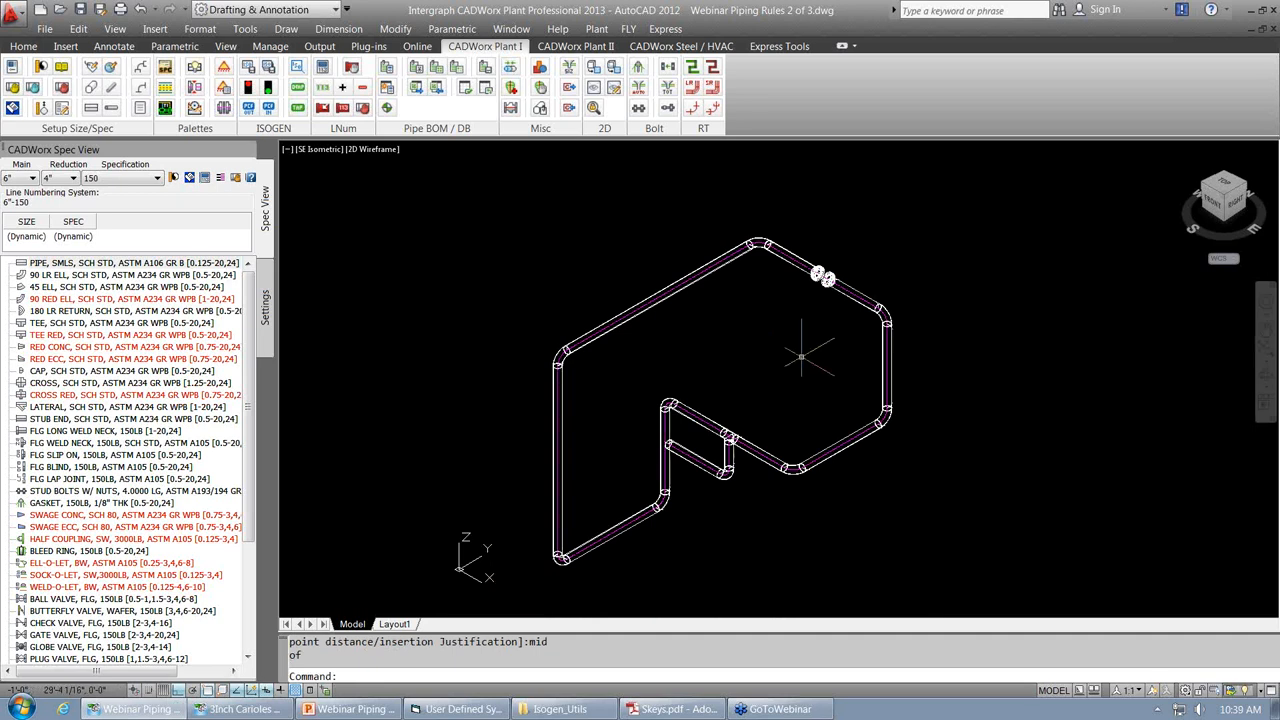
Delete the long upper Y-direction pipe with the elbows at both its ends and the tall vertical pipe below it.
click(668, 360)
click(518, 292)
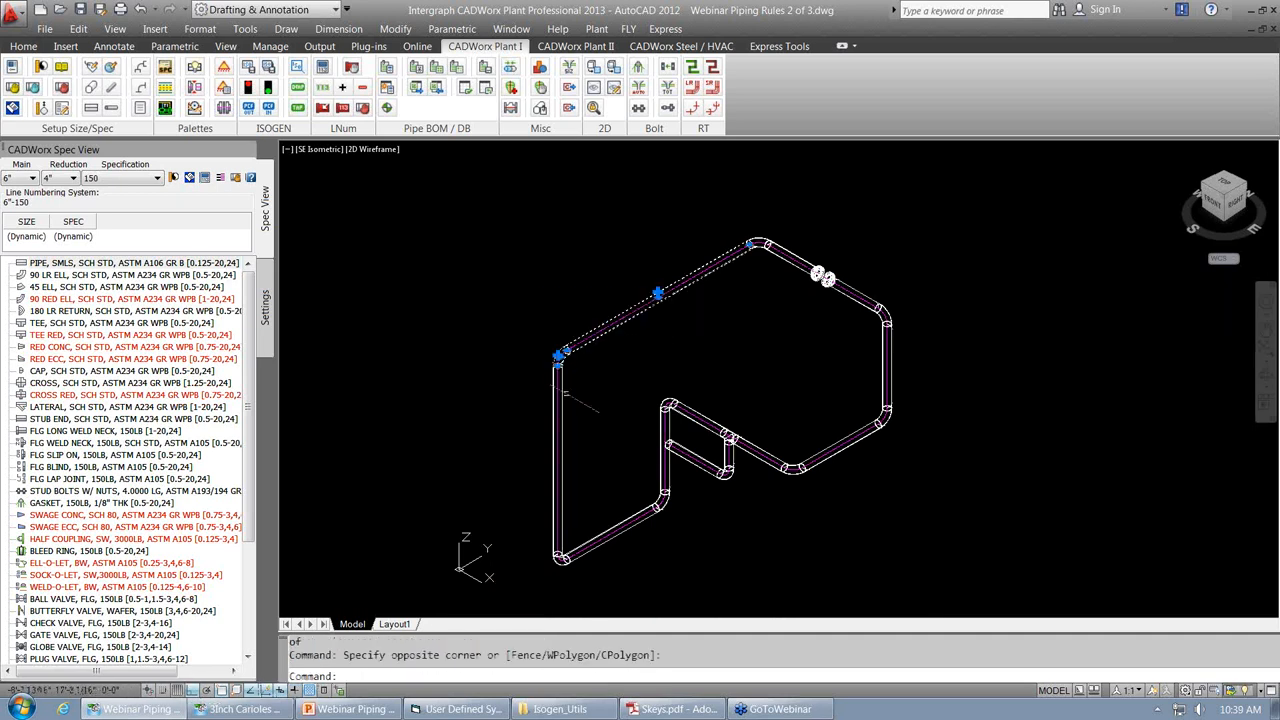
click(560, 372)
click(505, 328)
key(Delete)
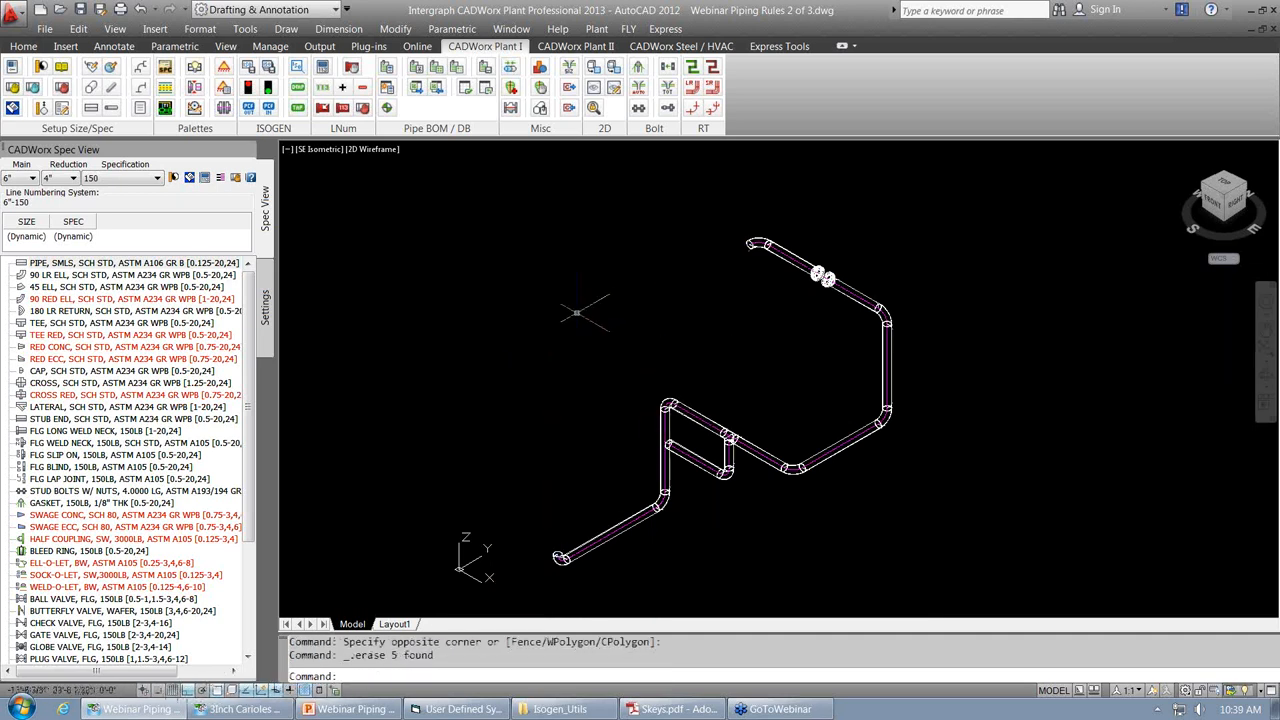
click(748, 226)
click(790, 258)
key(Delete)
click(795, 254)
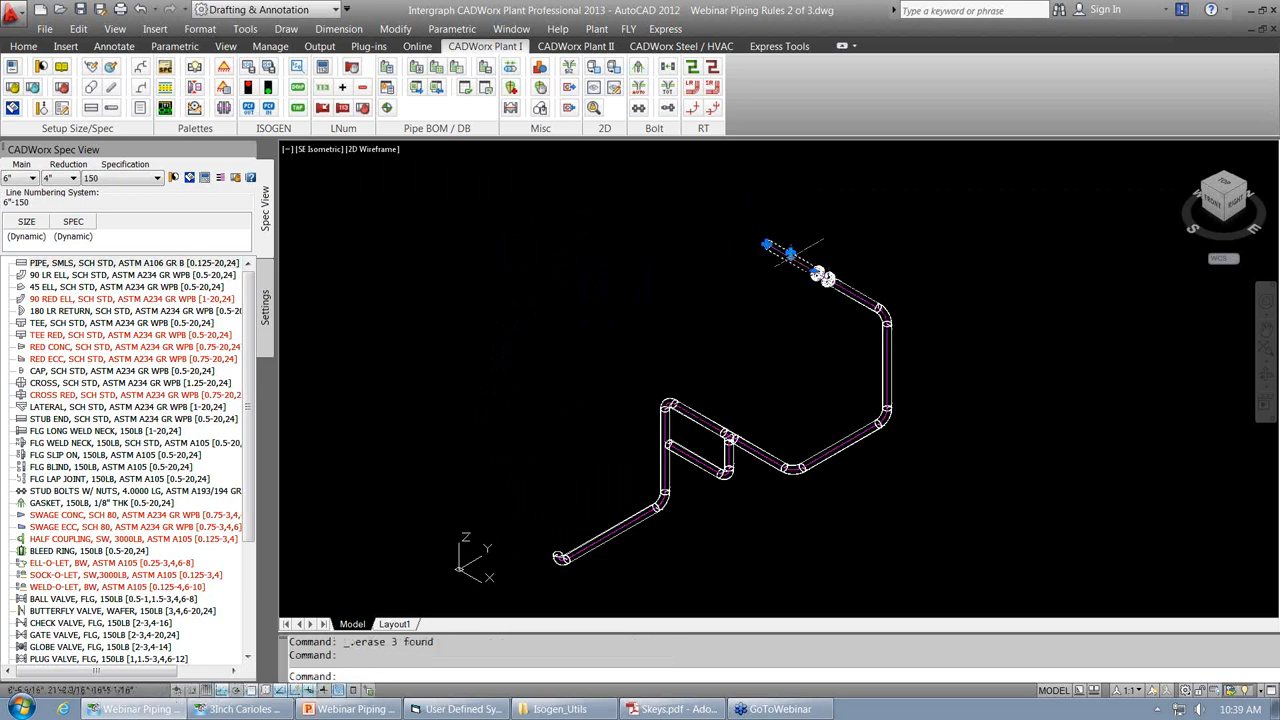
click(790, 254)
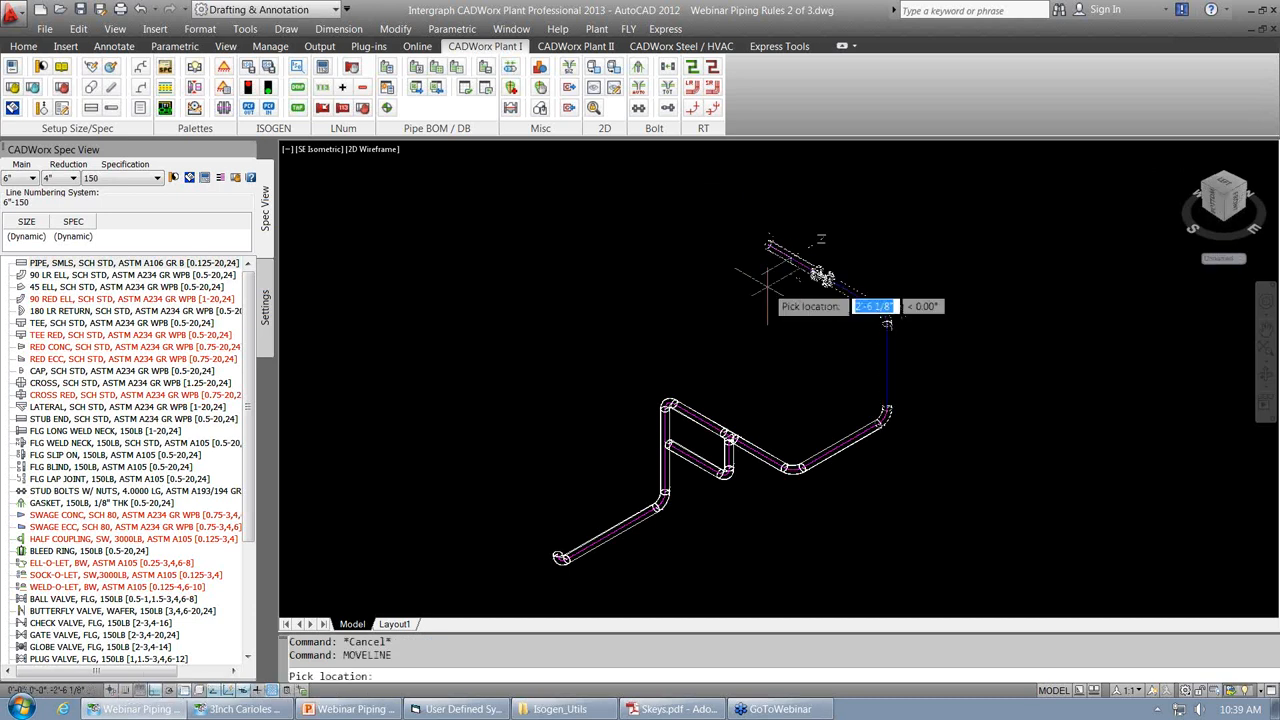
key(Escape)
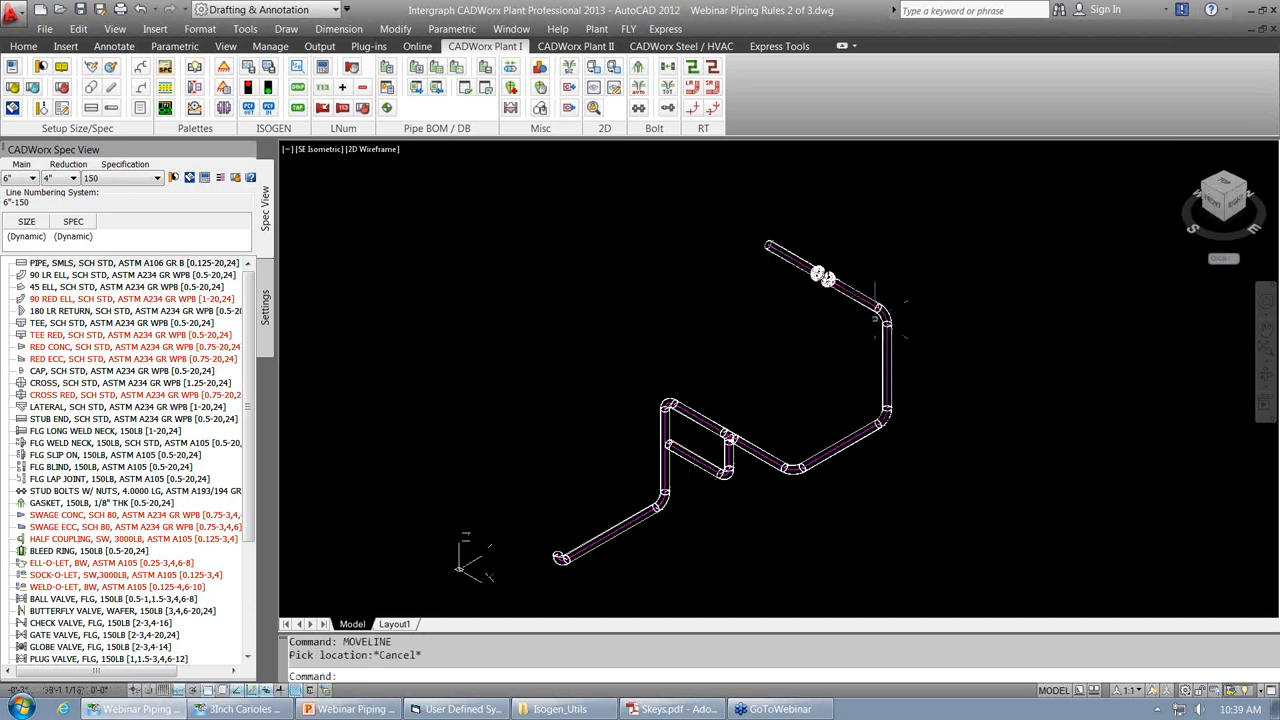
Stretch the open end of the upper X-direction pipe slightly and route a new Y-direction pipe with an elbow from it.
click(790, 250)
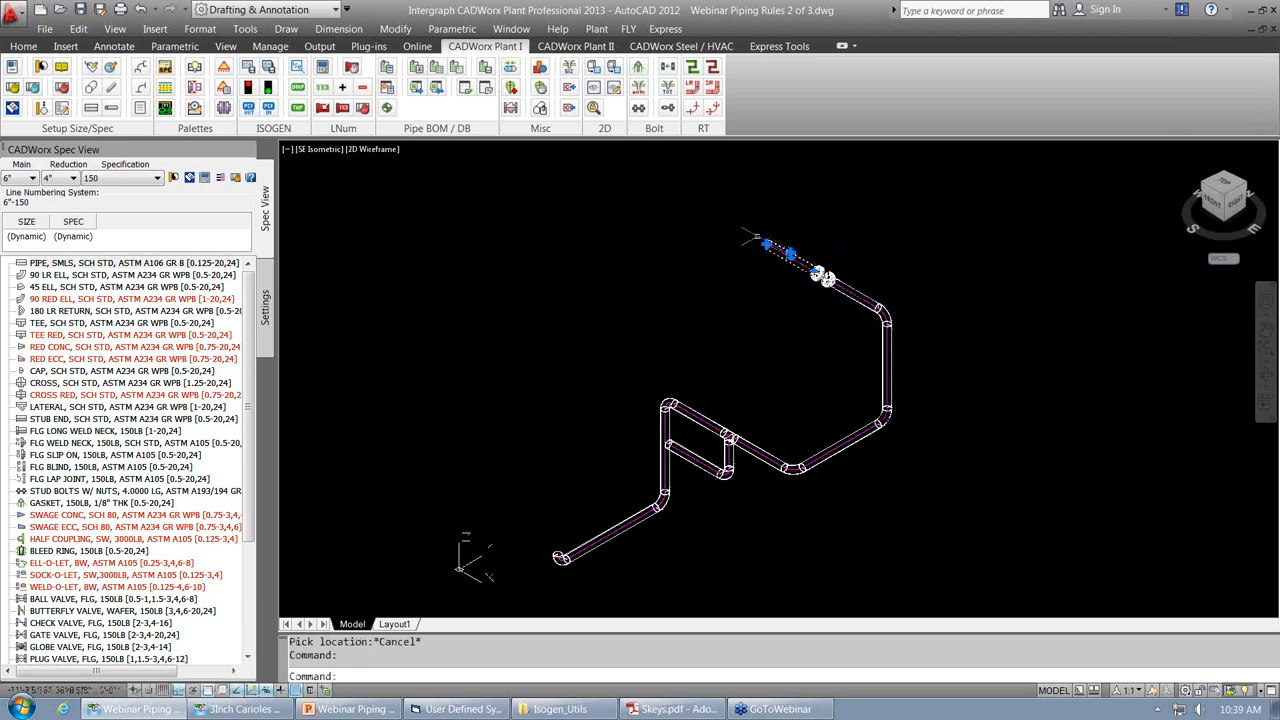
click(765, 243)
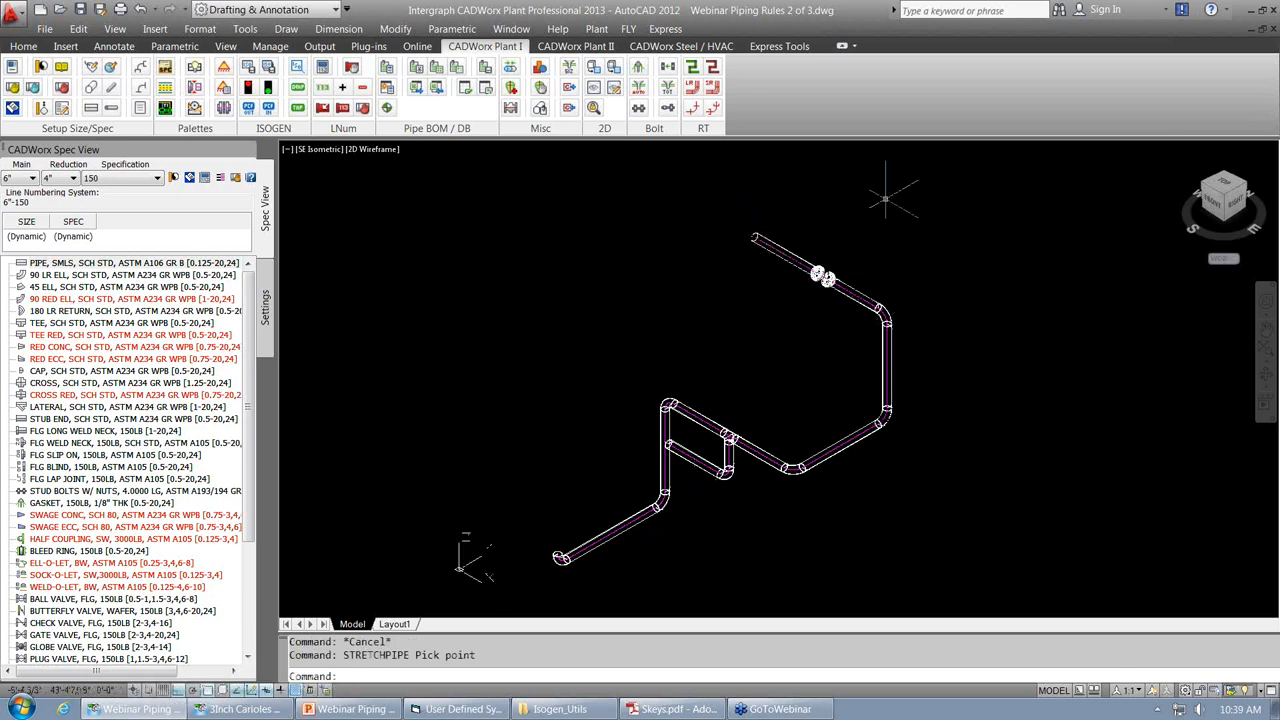
click(755, 237)
click(757, 238)
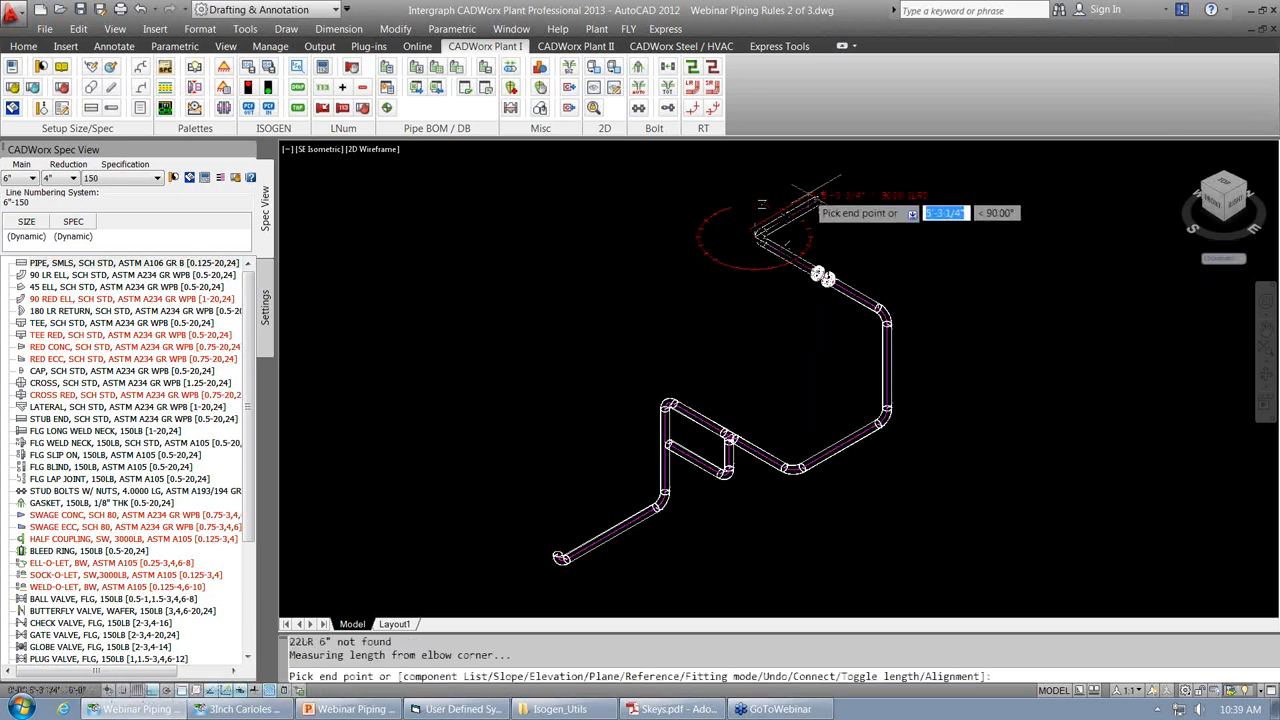
click(846, 188)
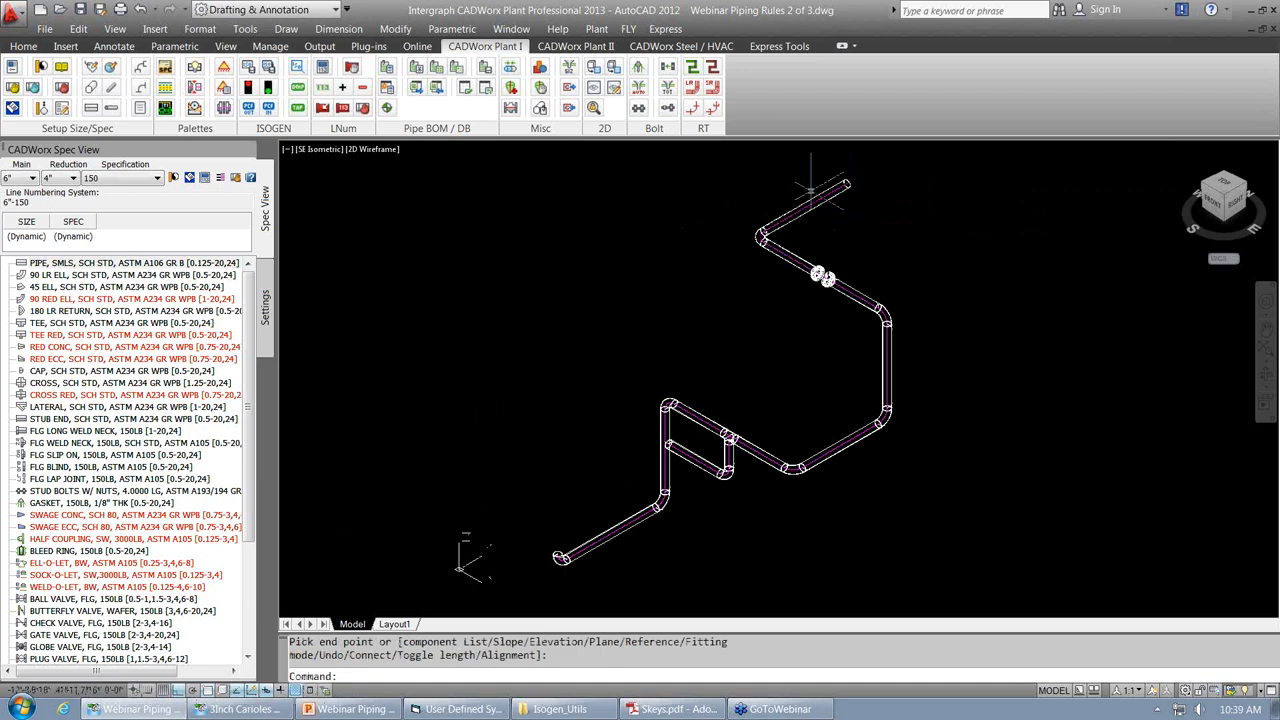
Move the new Y-direction pipe along X toward the valve, and relocate the flanged valve to that pipe's open end.
key(Return)
click(810, 206)
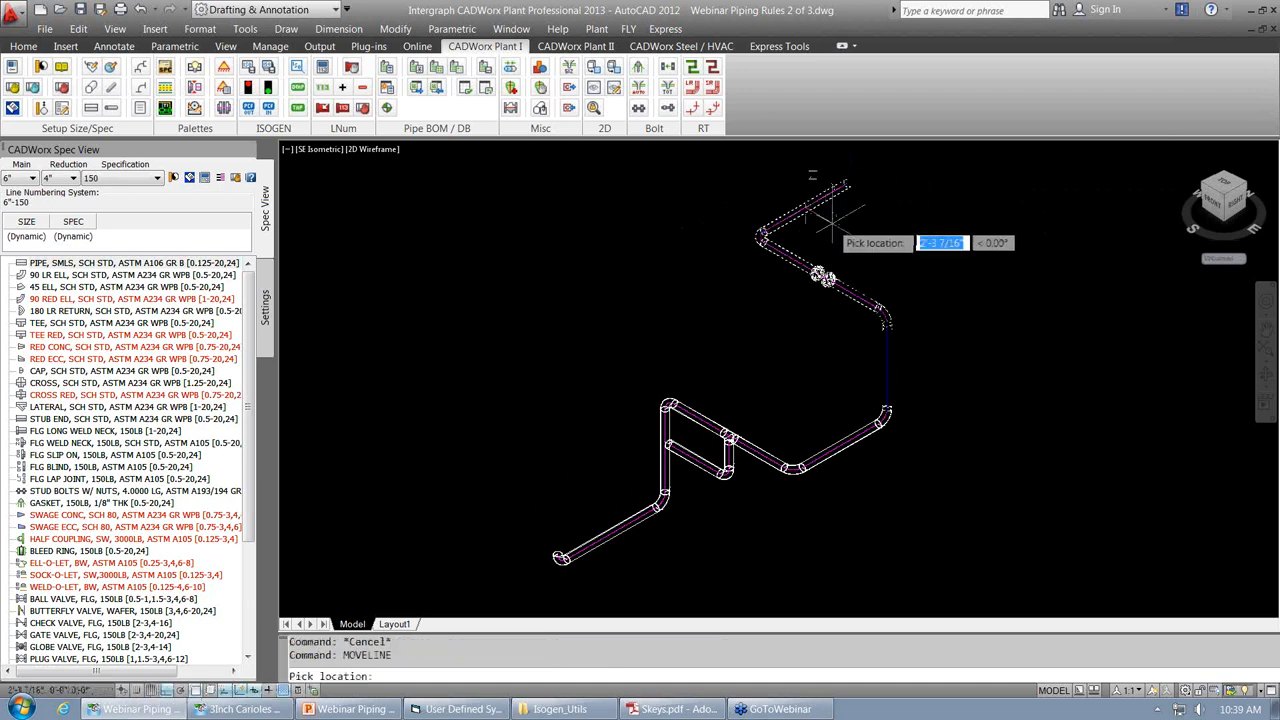
click(836, 228)
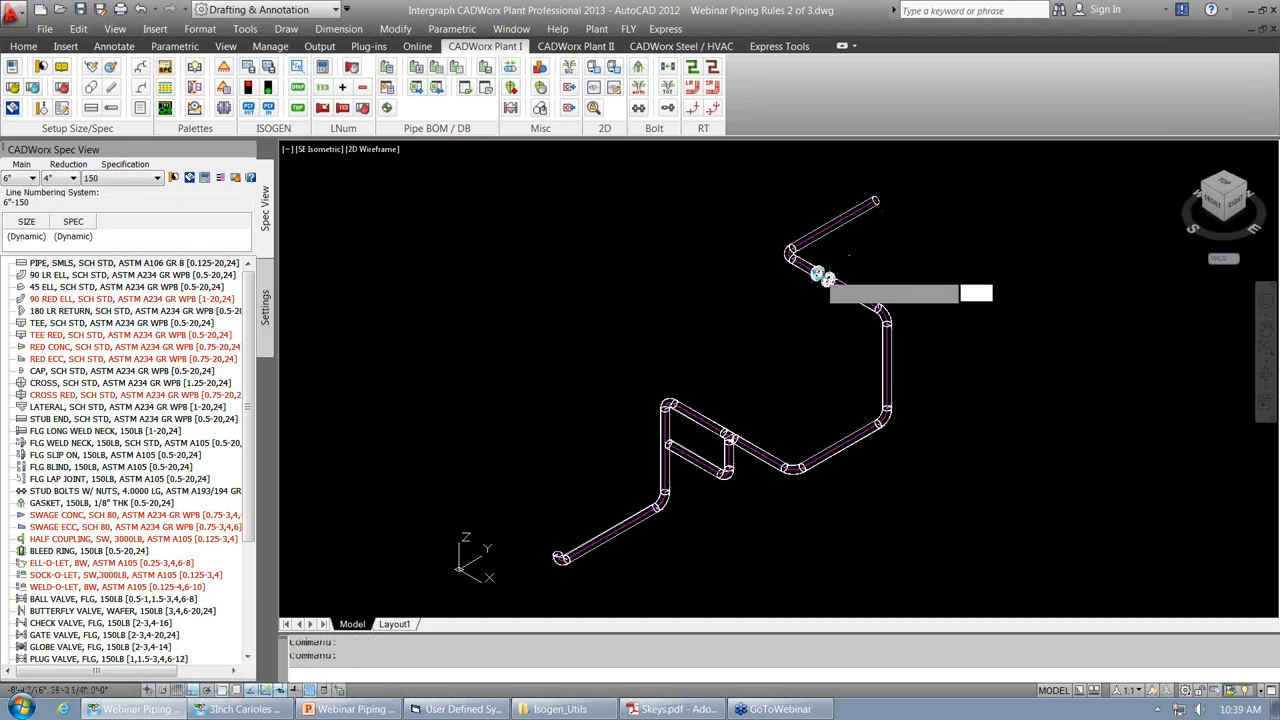
click(875, 202)
scroll(870, 205, up, 3)
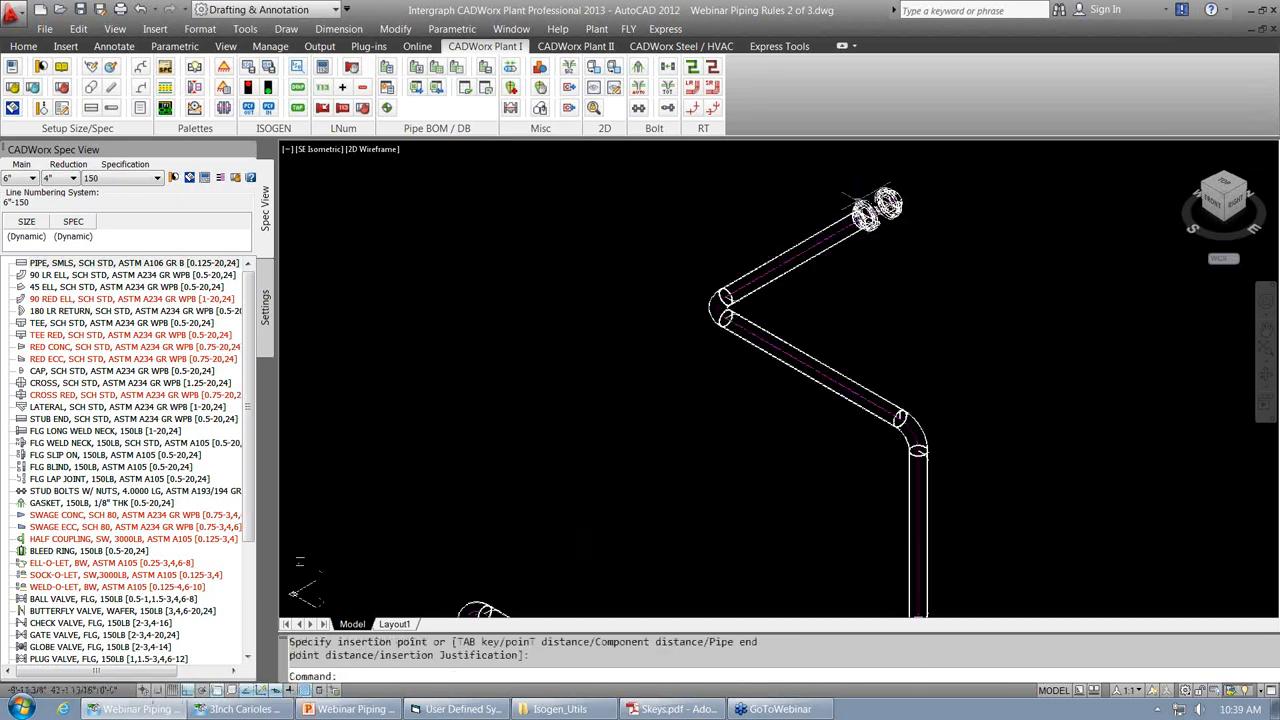
Move the upper Y-direction pipe with its end valve farther along X toward the tall vertical pipe.
click(800, 256)
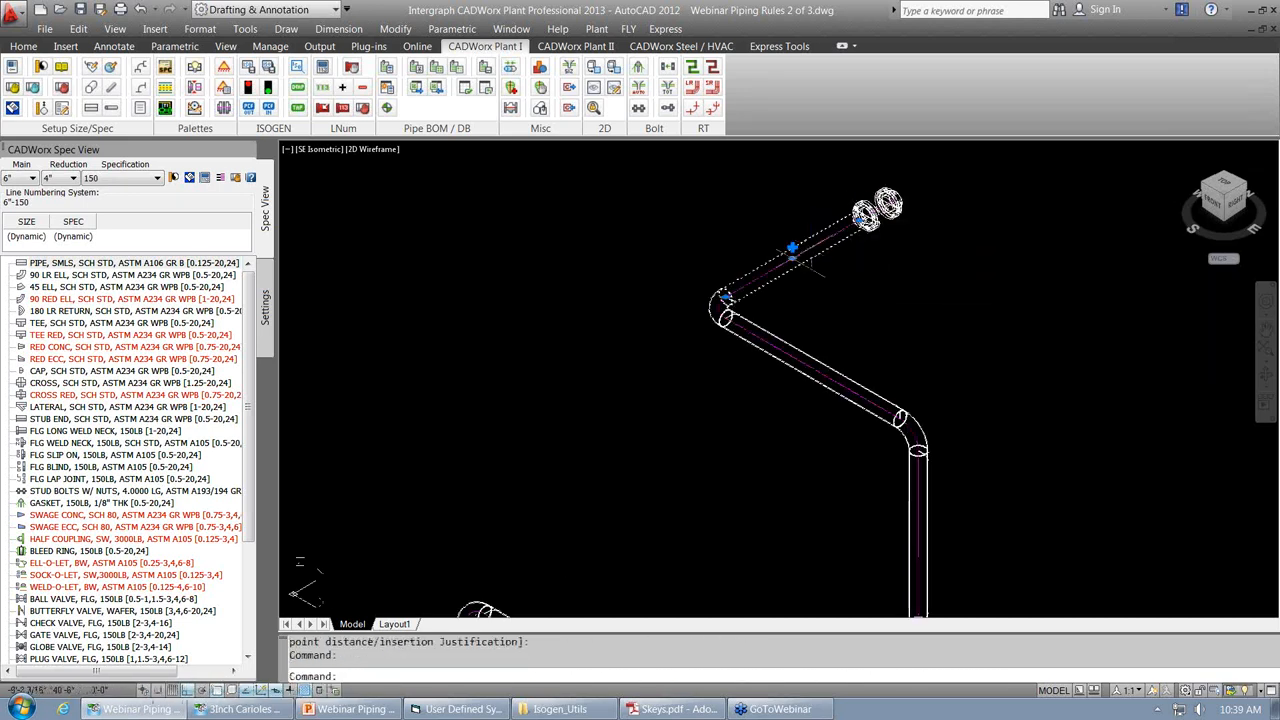
click(792, 247)
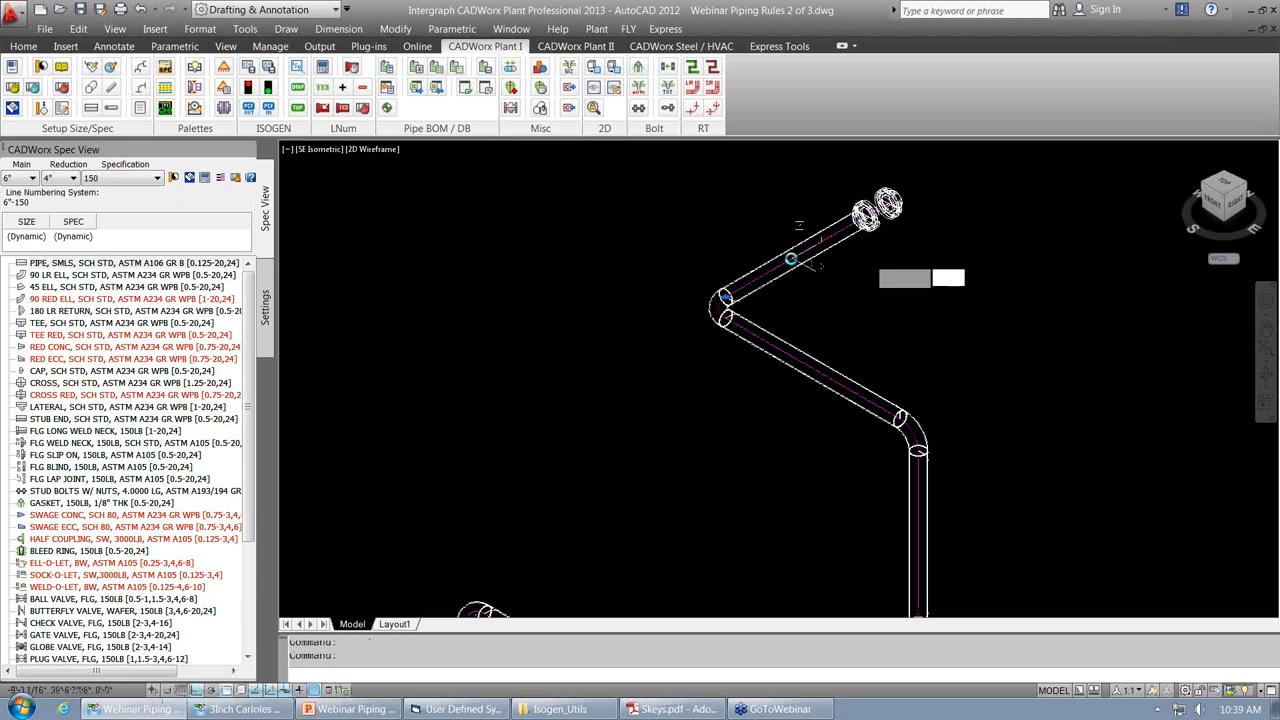
click(866, 297)
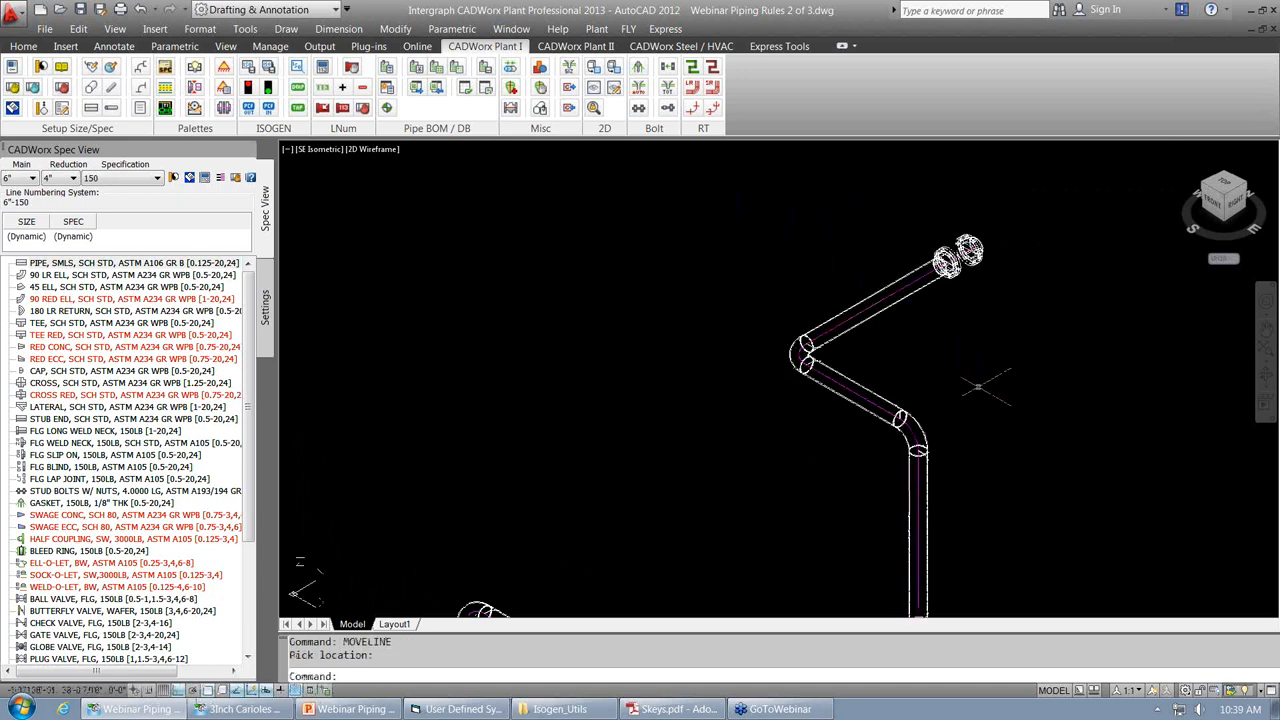
Use MOVELINE to shift the tall vertical pipe in the negative Y direction, shortening the lower Y-direction pipe.
scroll(985, 387, down, 5)
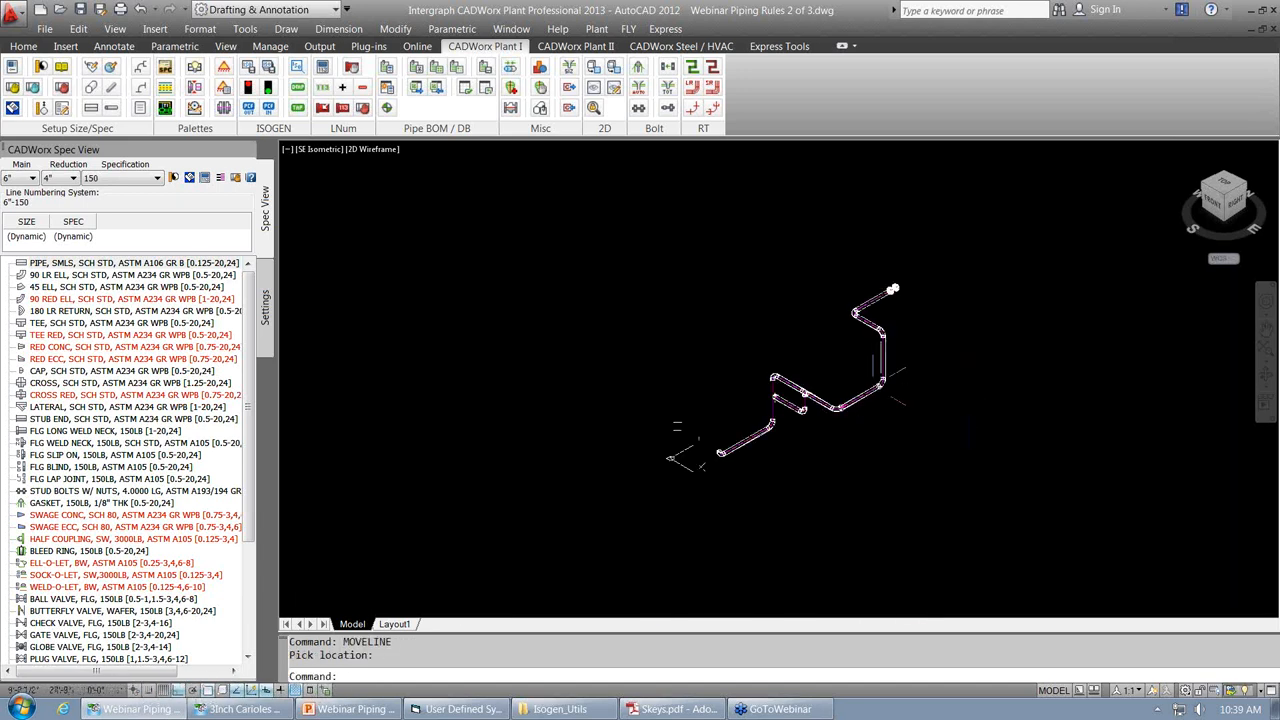
click(883, 357)
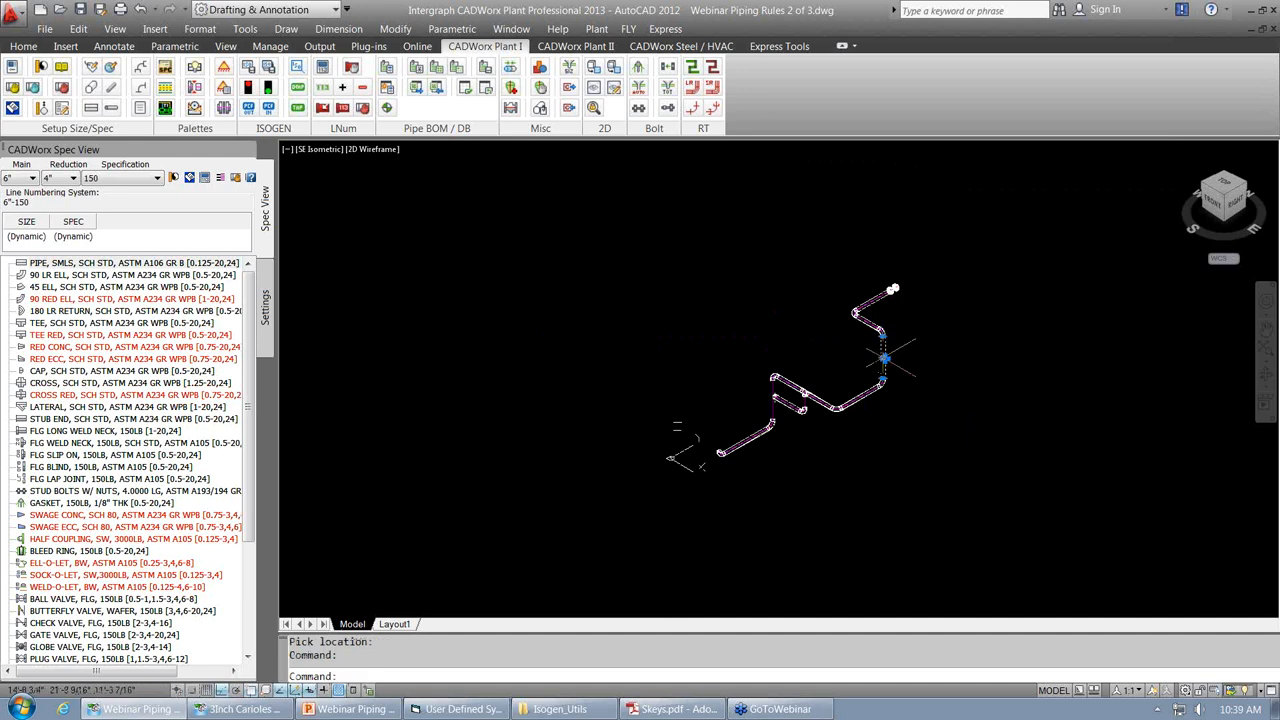
scroll(883, 357, up, 3)
key(Escape)
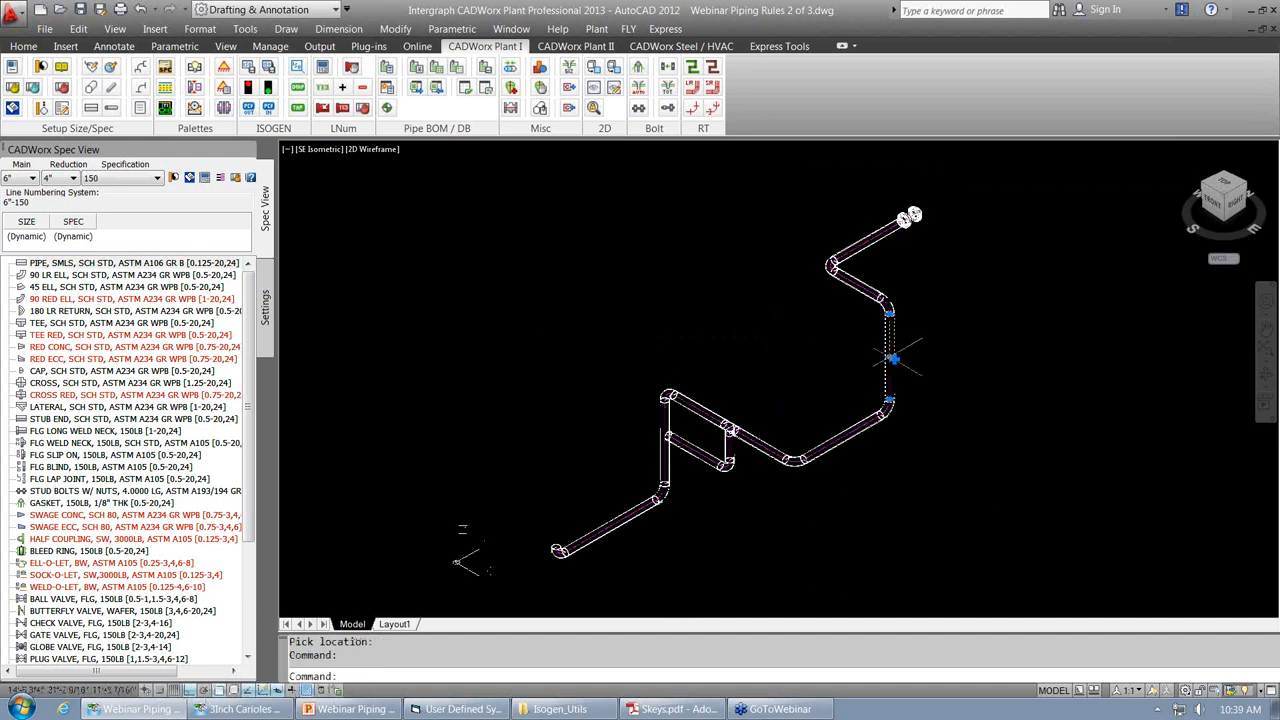
text(MOVELINE)
key(Return)
click(828, 392)
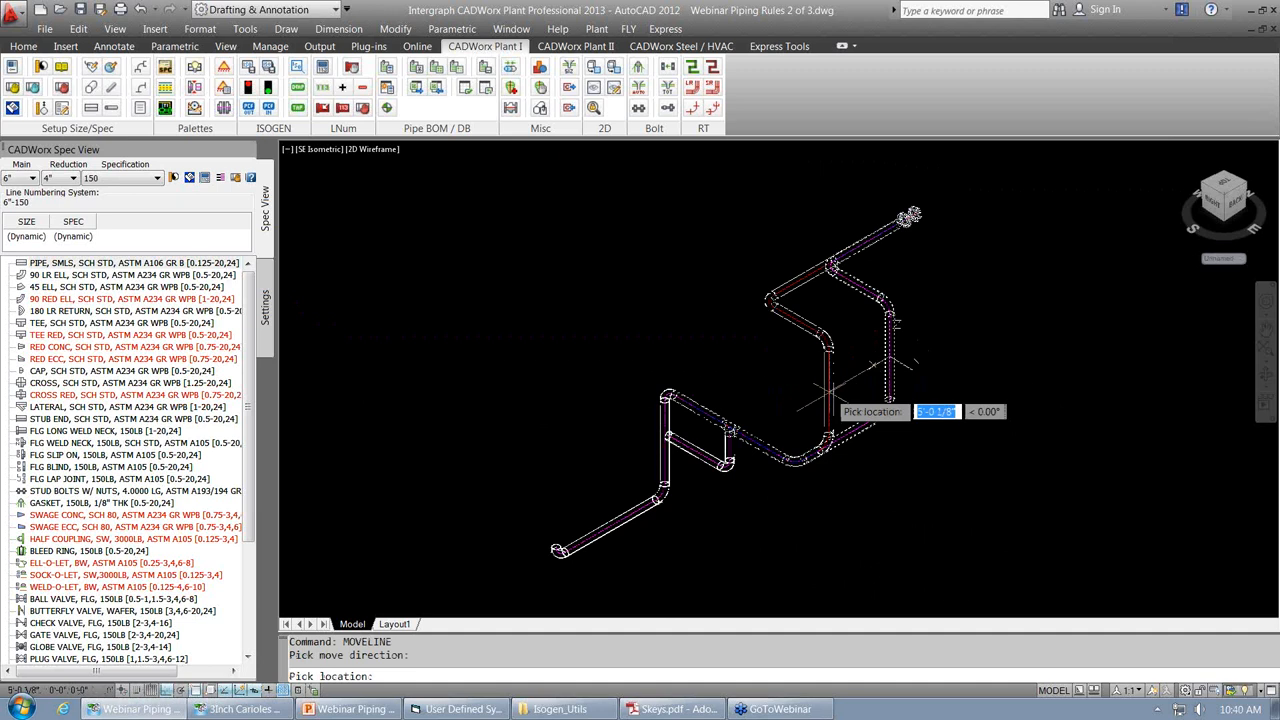
click(841, 382)
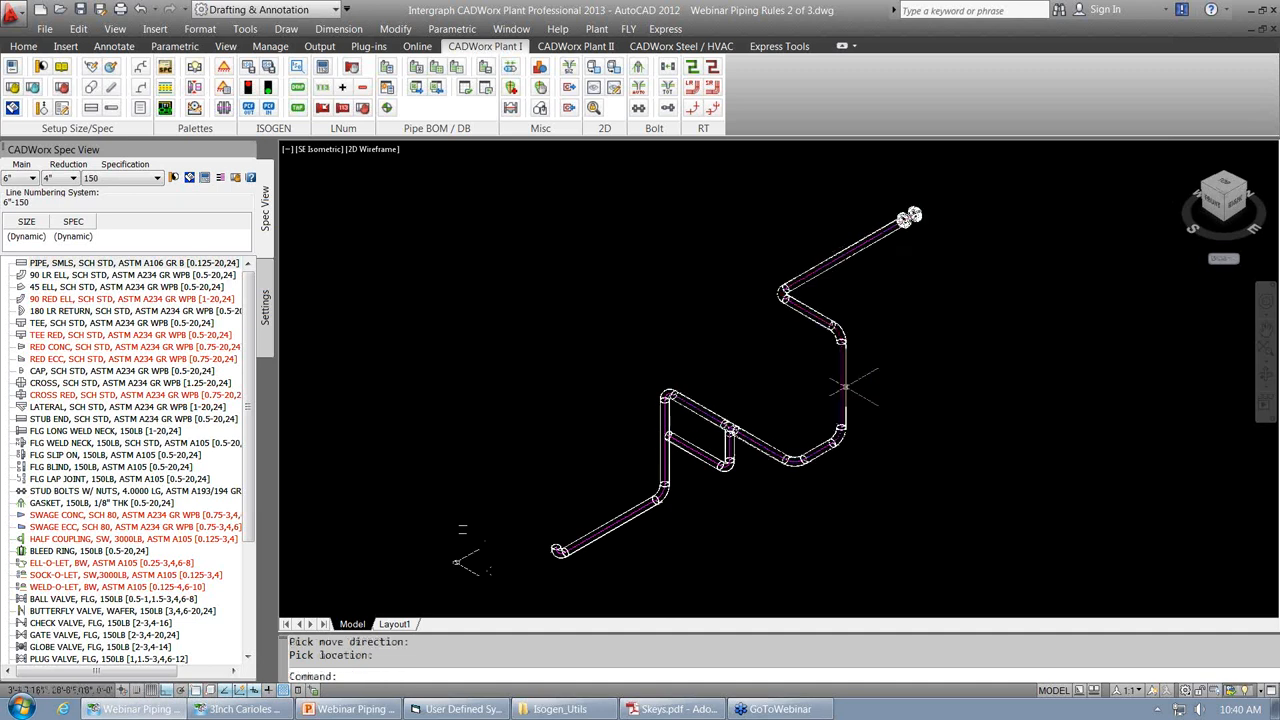
Move the tall vertical pipe back in the positive Y direction by about 3'-7", lengthening the lower Y-direction pipe.
scroll(846, 388, up, 2)
scroll(840, 387, up, 4)
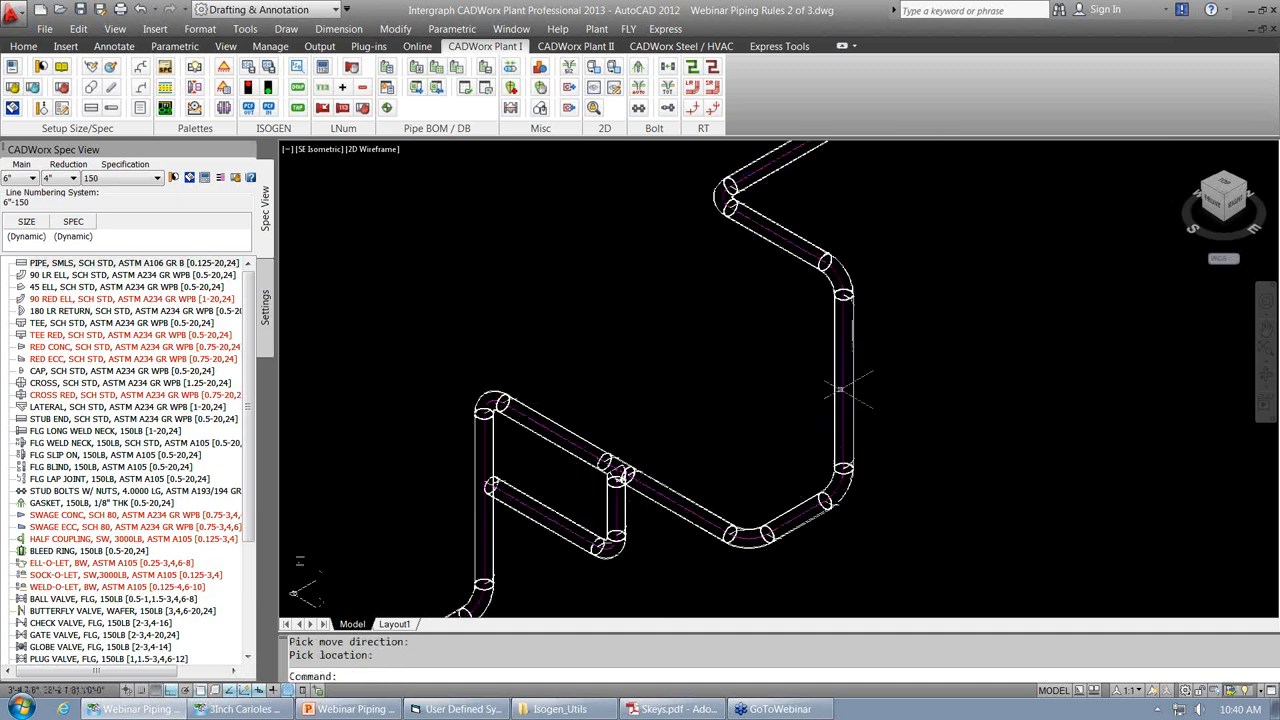
click(854, 392)
key(Return)
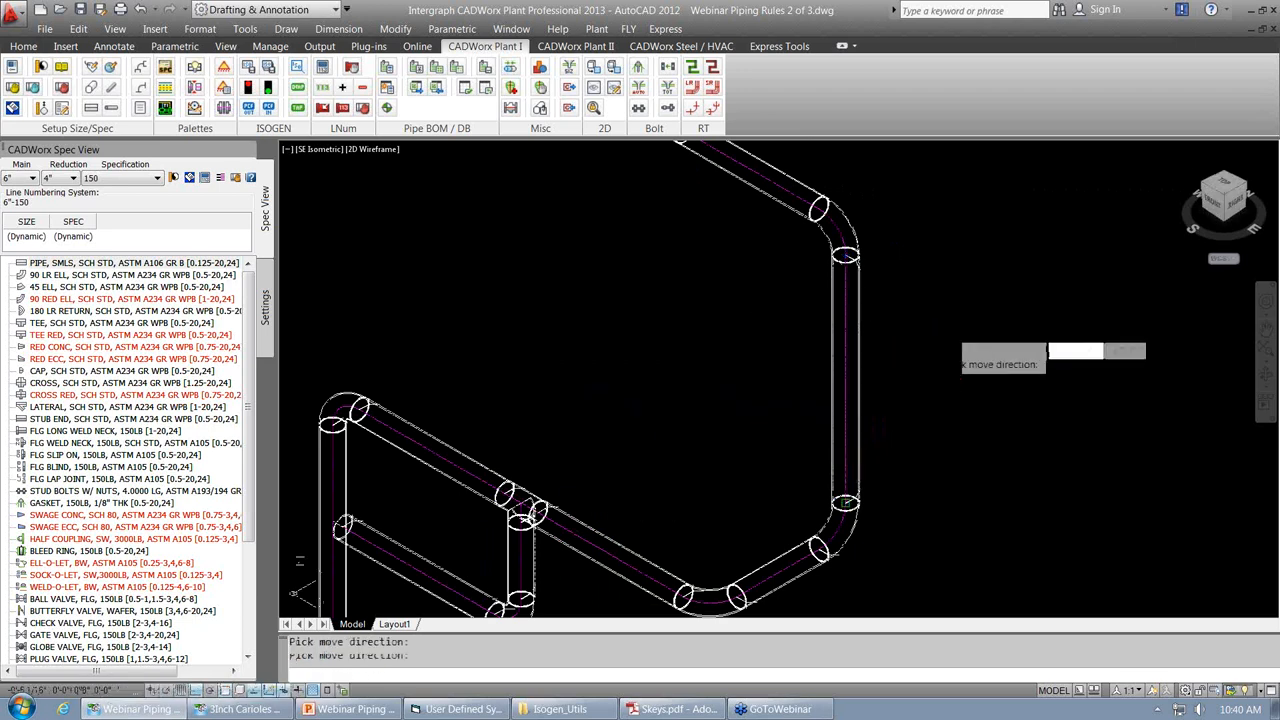
click(848, 385)
click(858, 388)
key(Return)
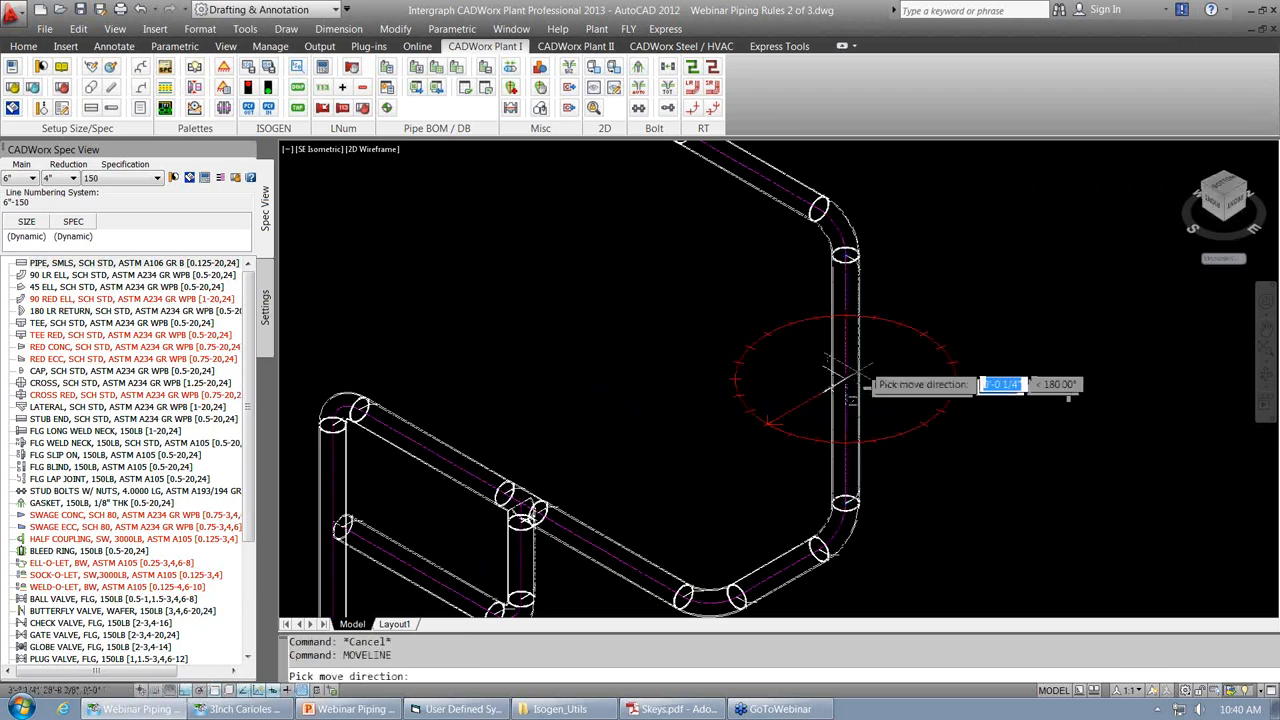
scroll(960, 298, down, 4)
click(913, 332)
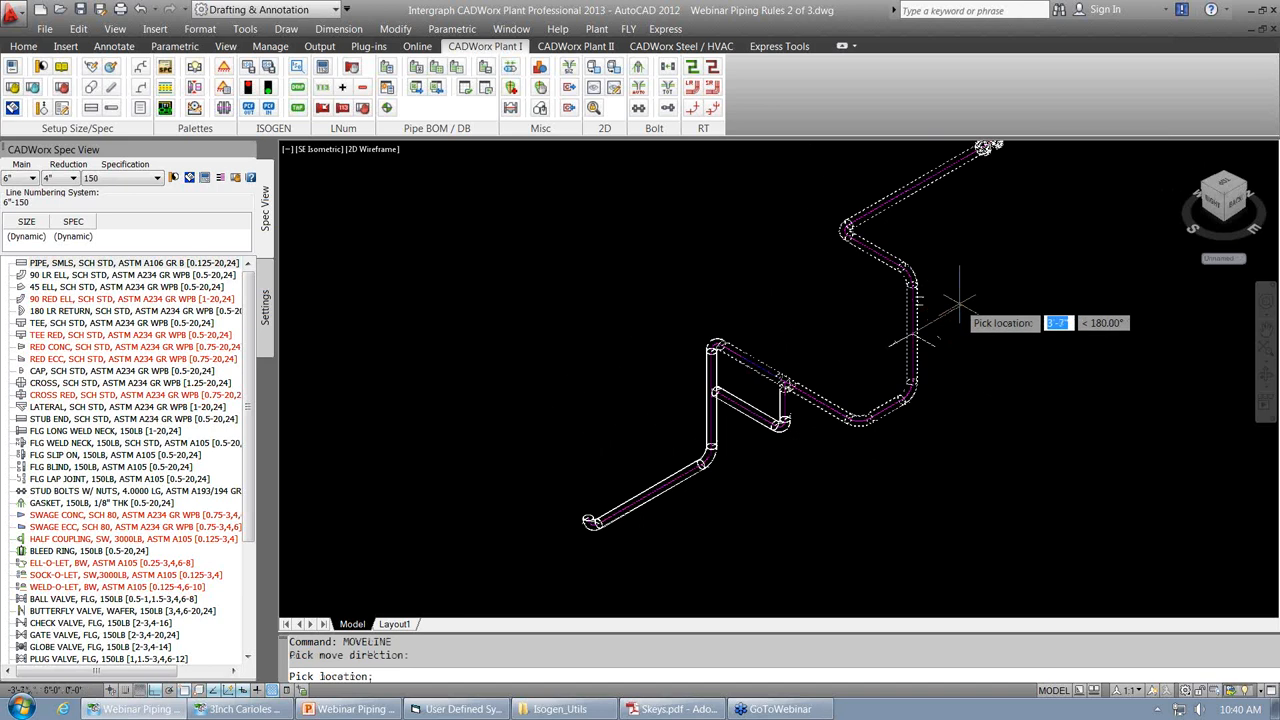
click(912, 340)
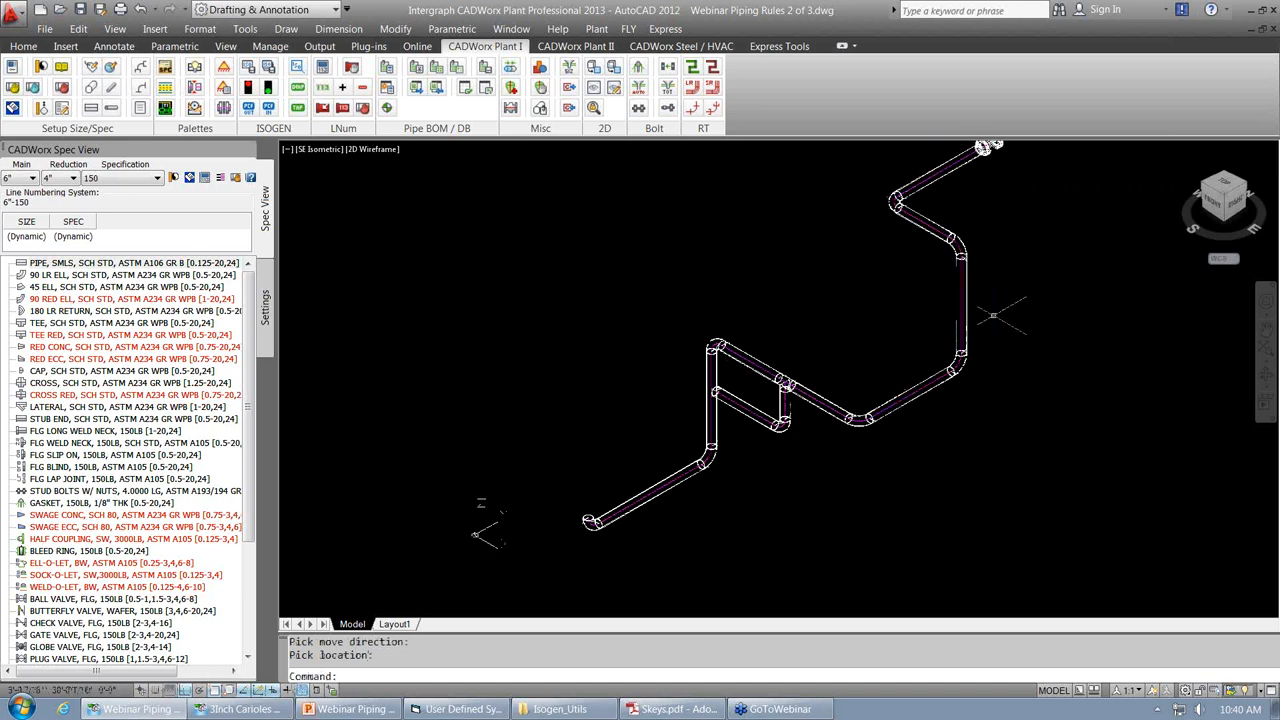
scroll(925, 360, down, 2)
scroll(933, 380, up, 2)
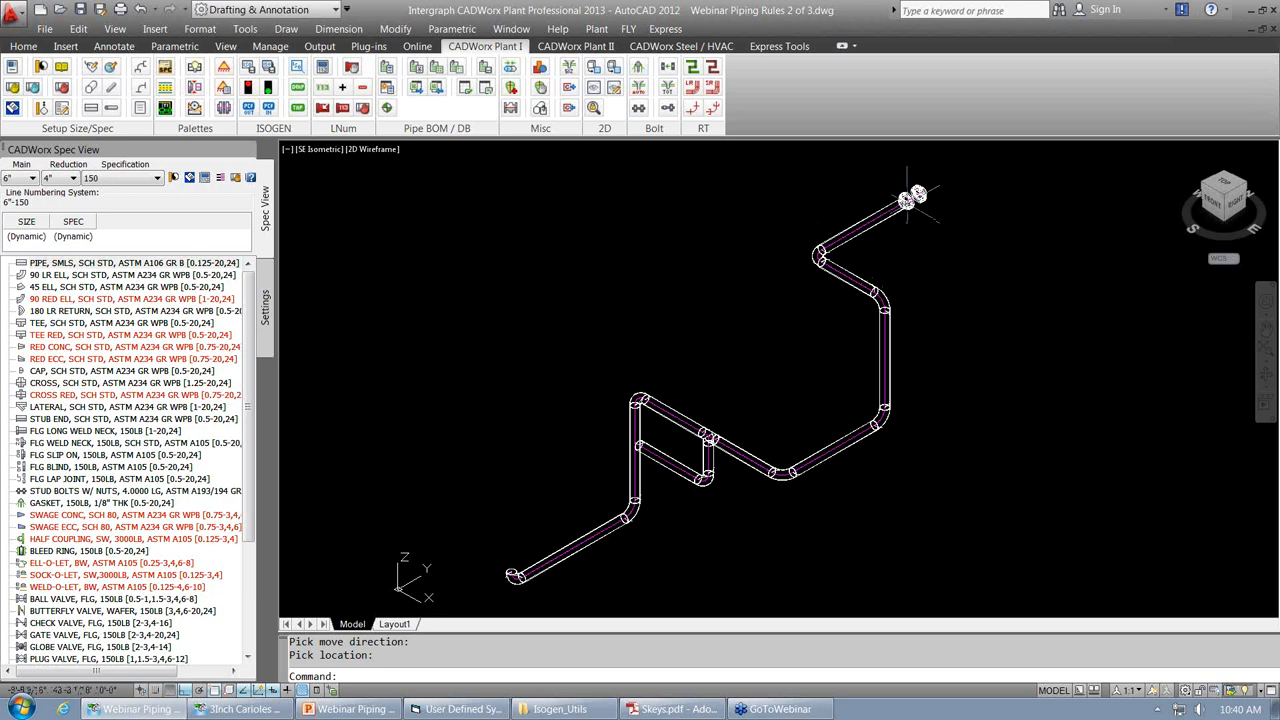
click(909, 196)
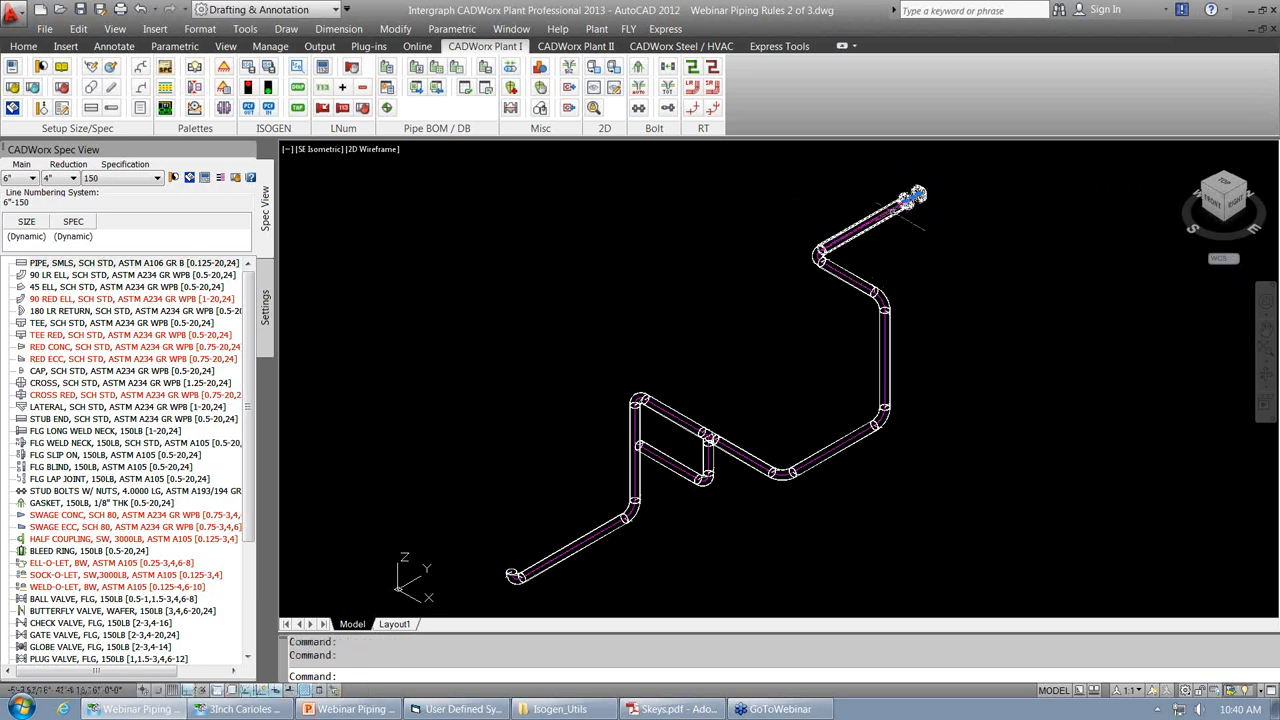
click(911, 196)
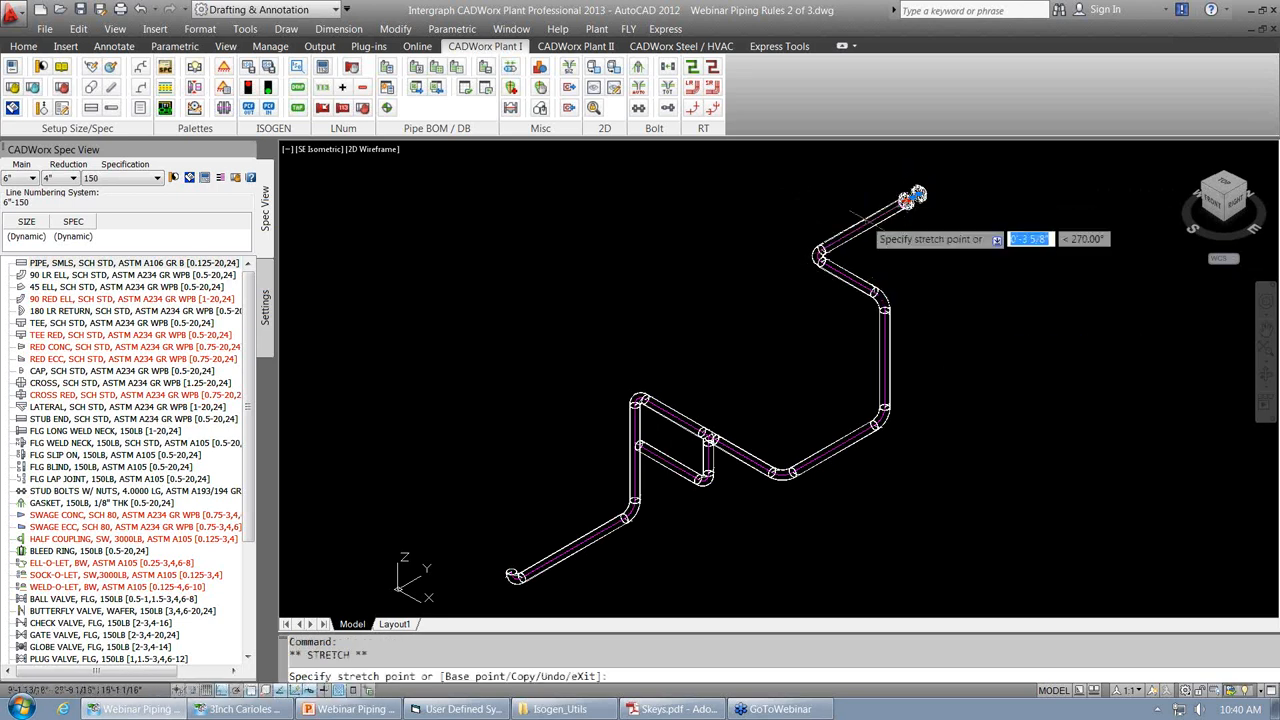
key(Escape)
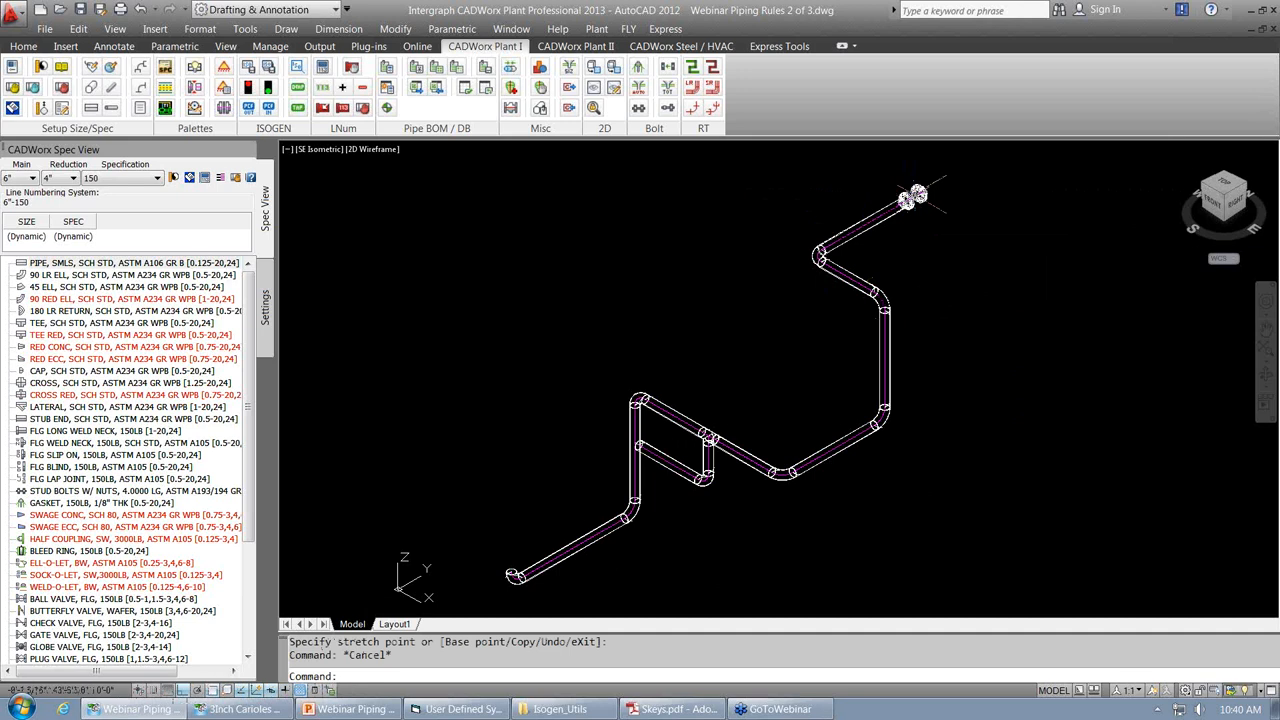
Move the flanged valve from the upper pipe's open end to the midpoint of the lower Y-direction pipe.
scroll(909, 196, up, 3)
click(897, 206)
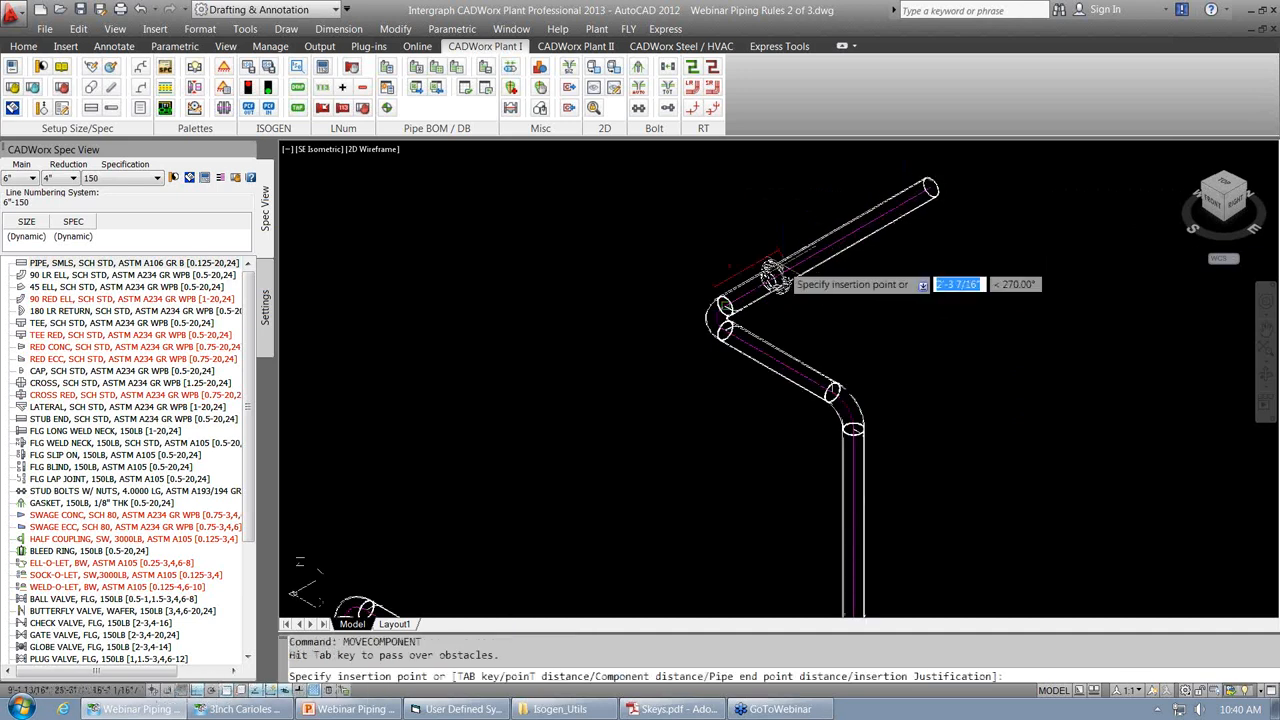
scroll(852, 472, down, 2)
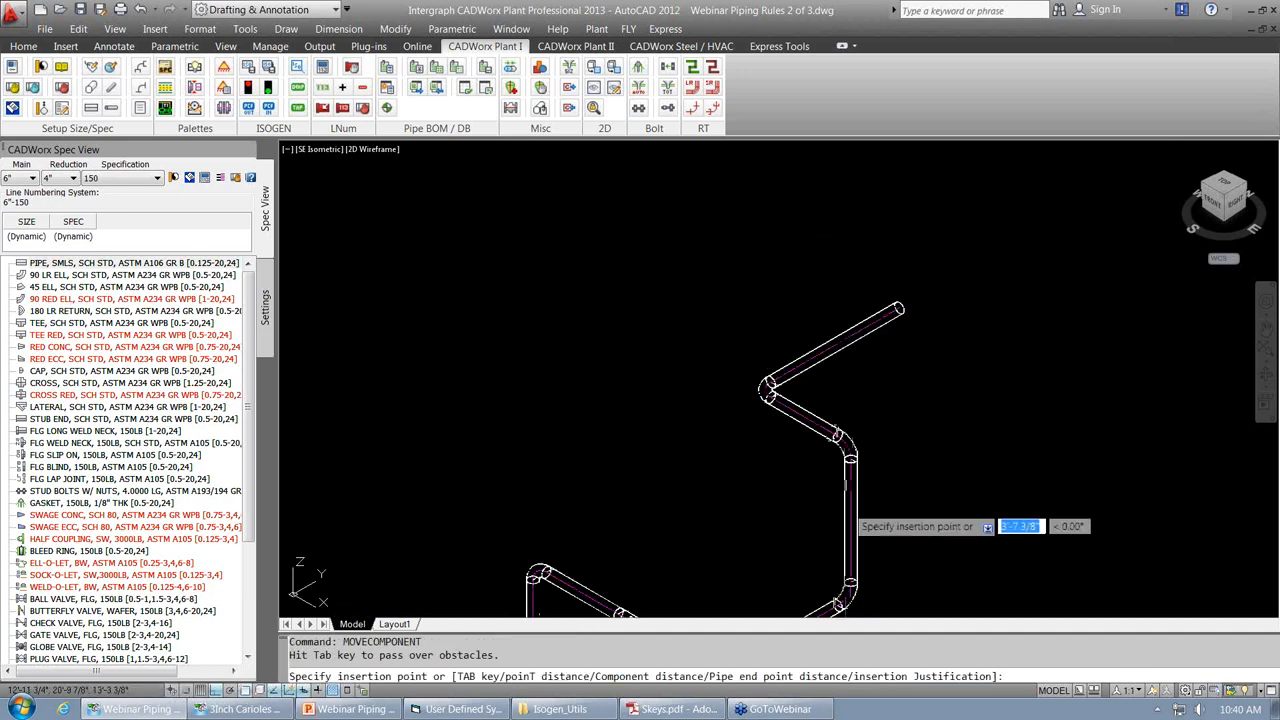
scroll(838, 514, up, 1)
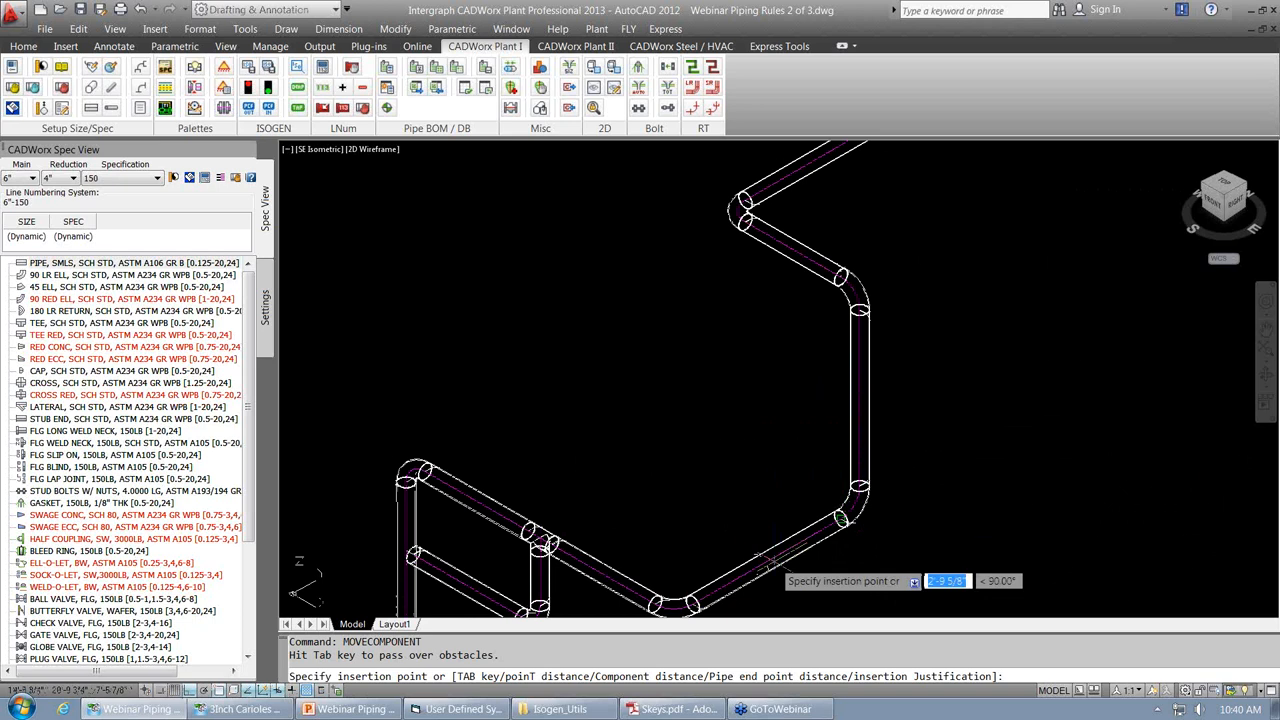
text(m)
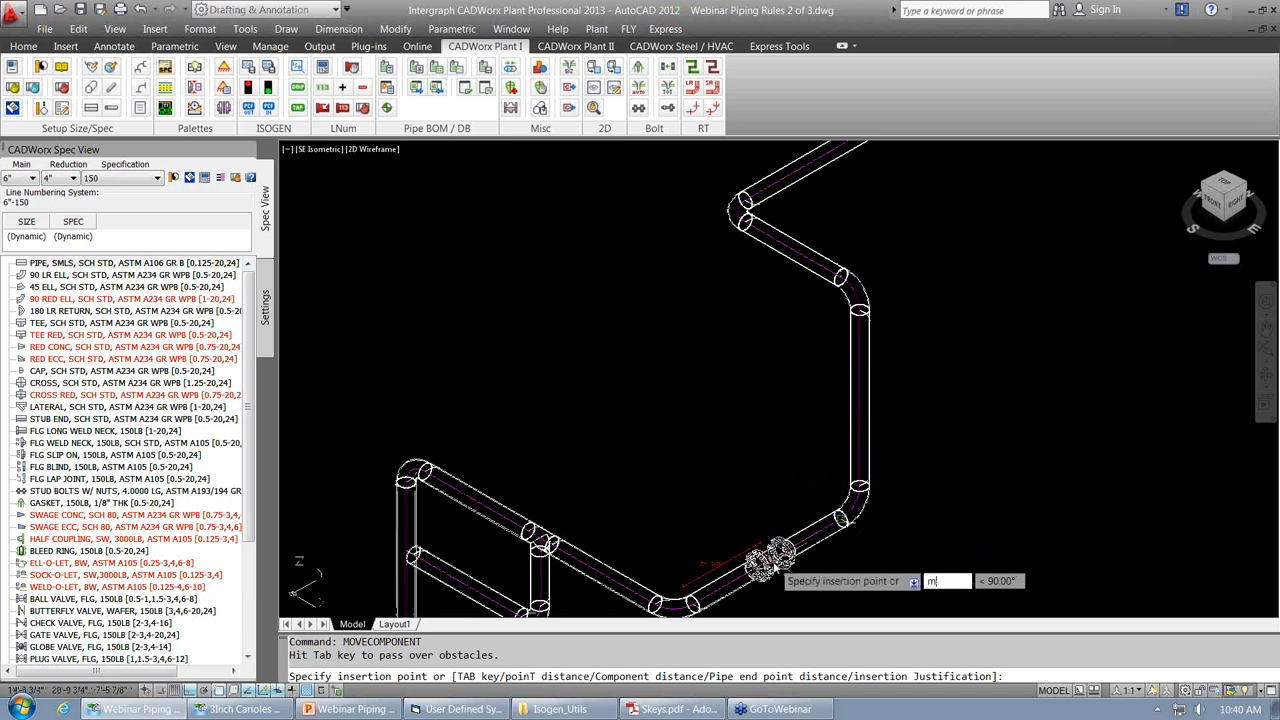
text(id)
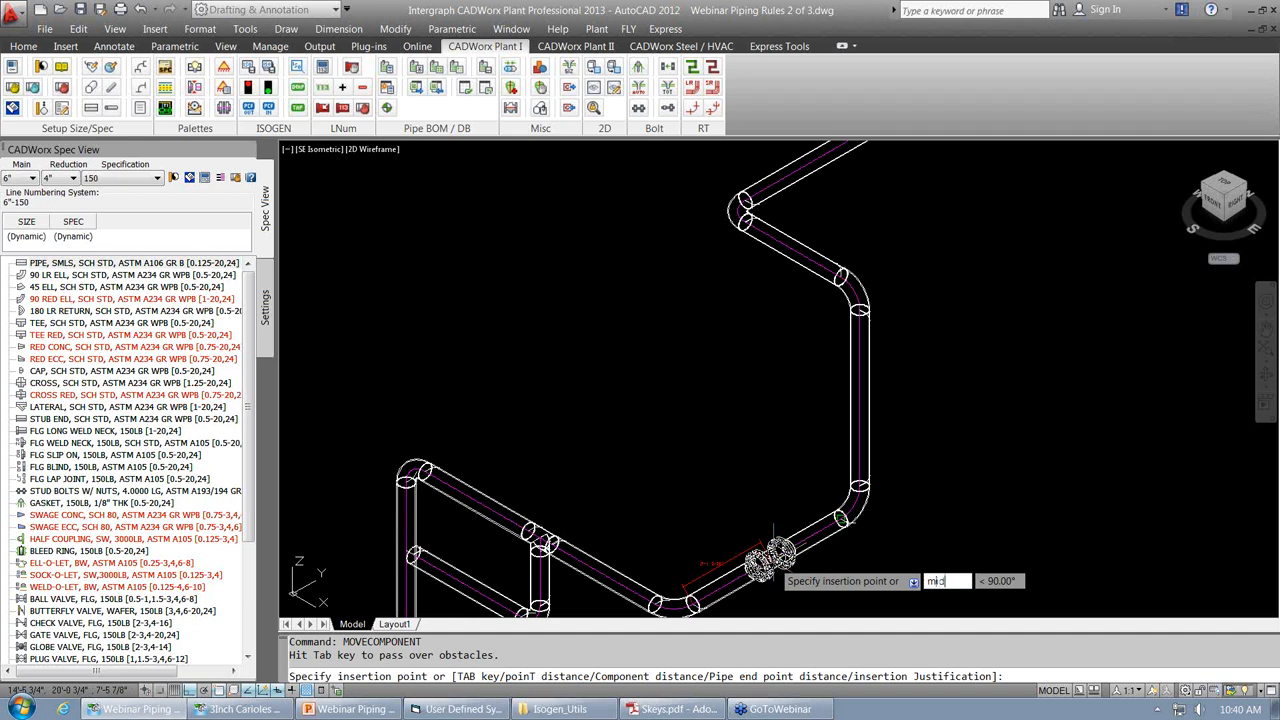
key(Return)
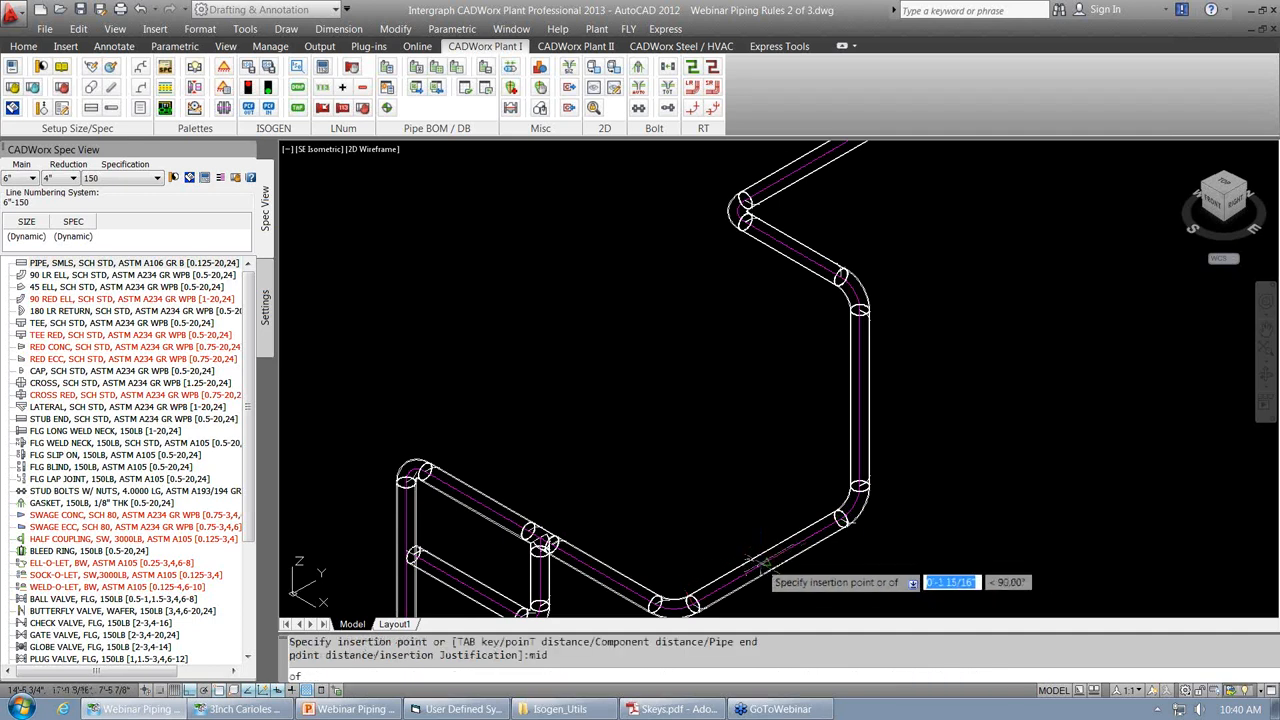
click(845, 520)
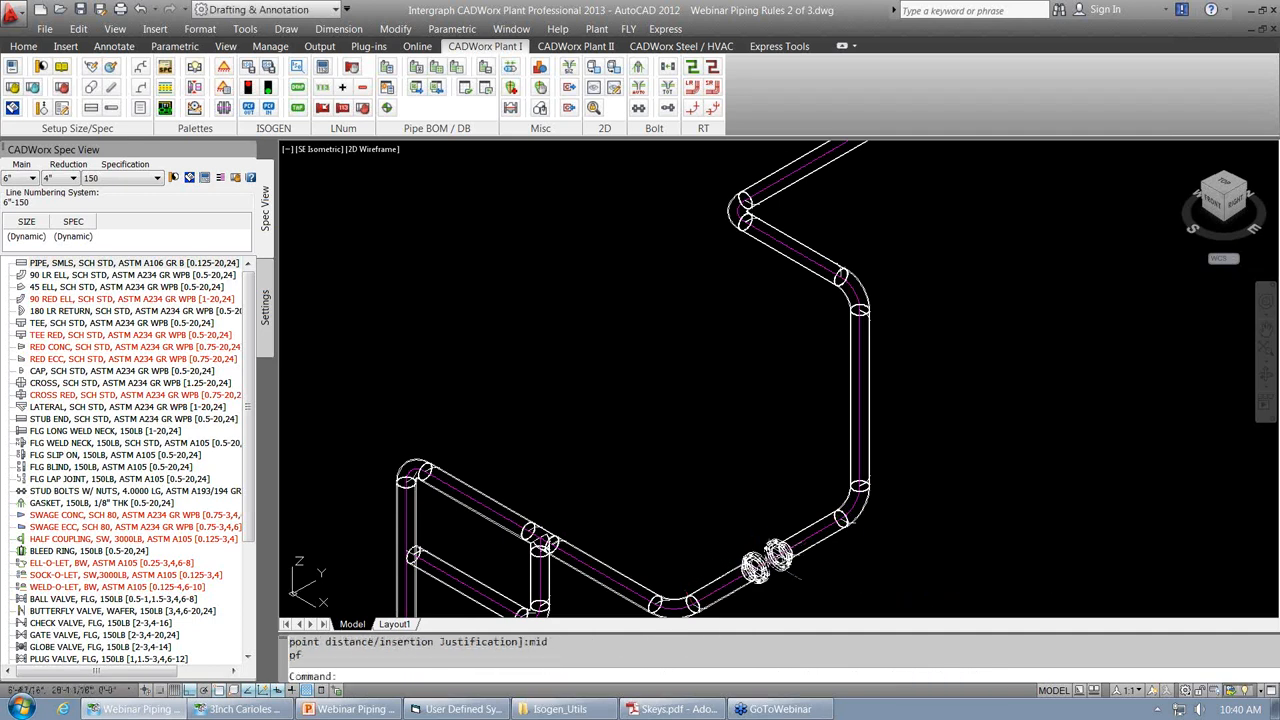
Use CHANGESIZE in manual mode to set the flanged valve and its weld neck flanges in the lower Y-direction pipe to 4".
middle_drag(757, 507, 752, 420)
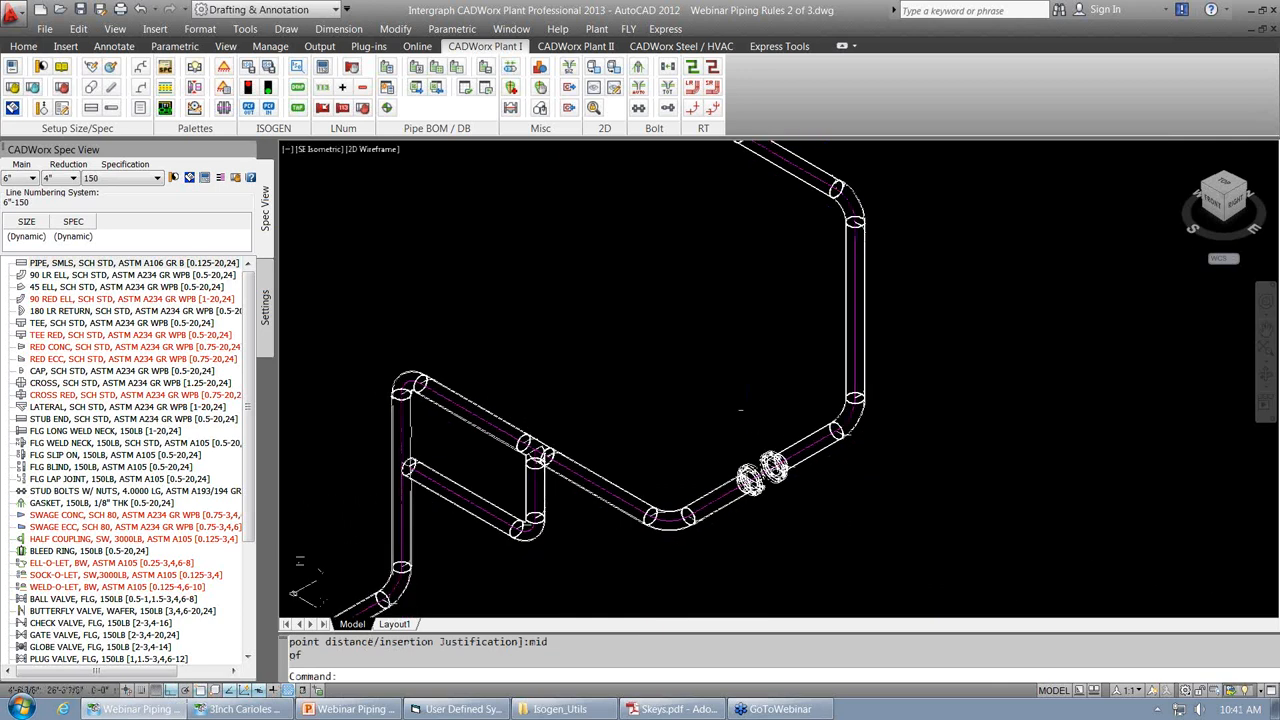
click(40, 108)
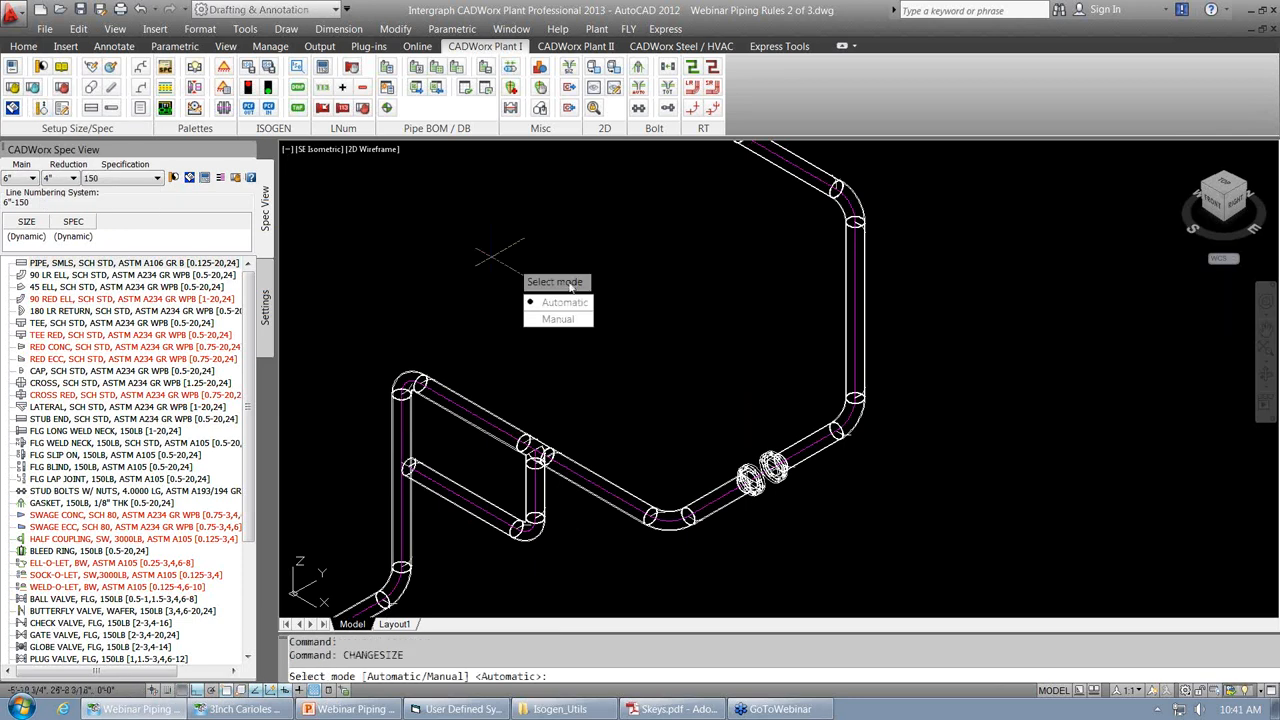
click(558, 319)
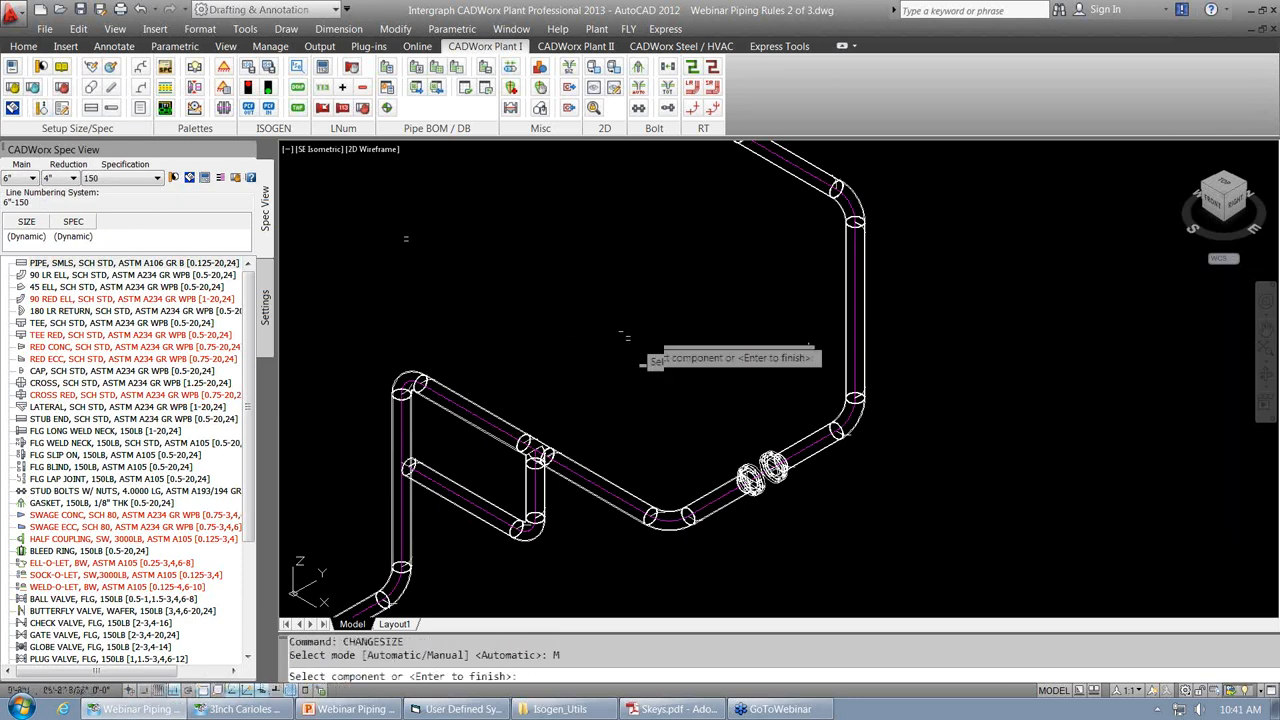
click(686, 396)
click(810, 510)
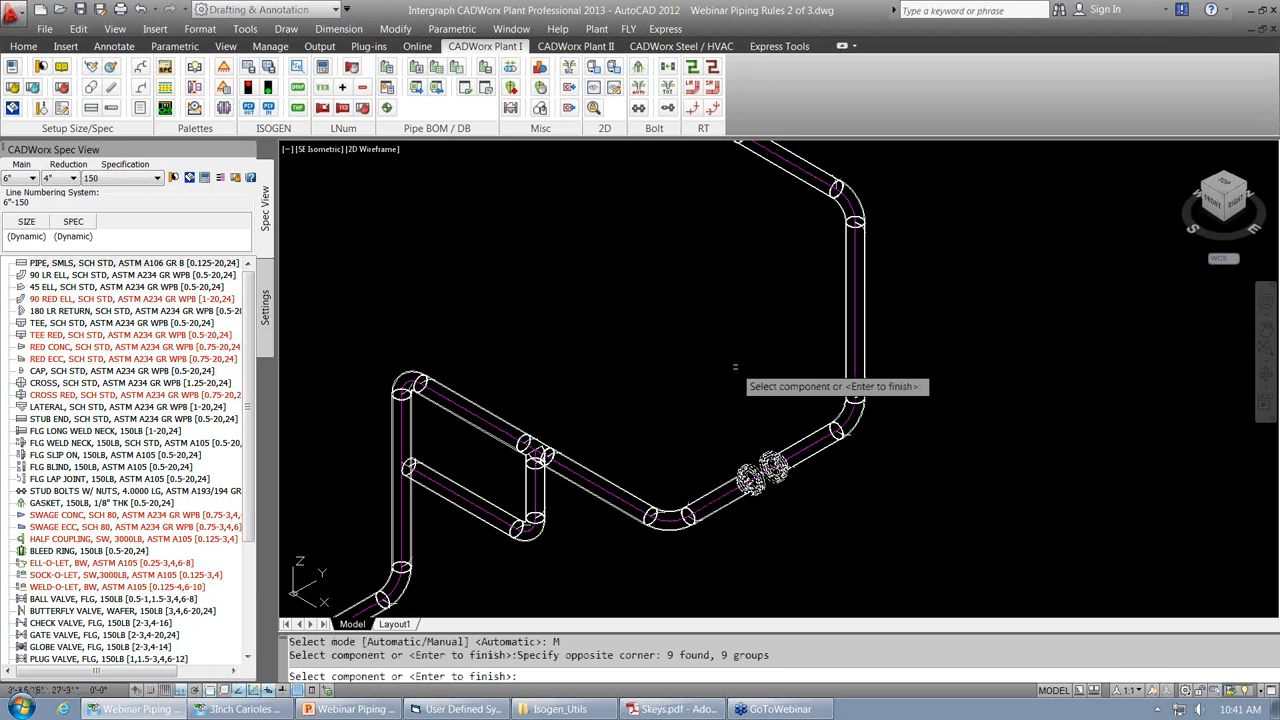
key(Return)
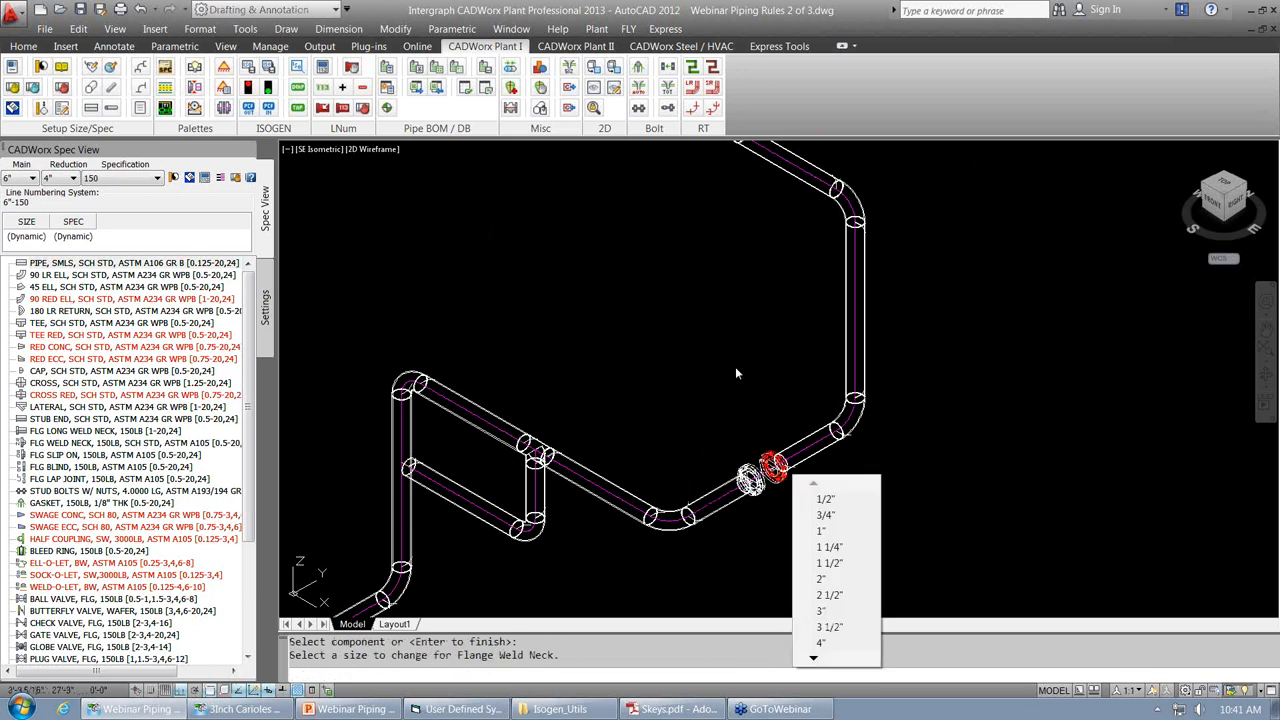
click(820, 645)
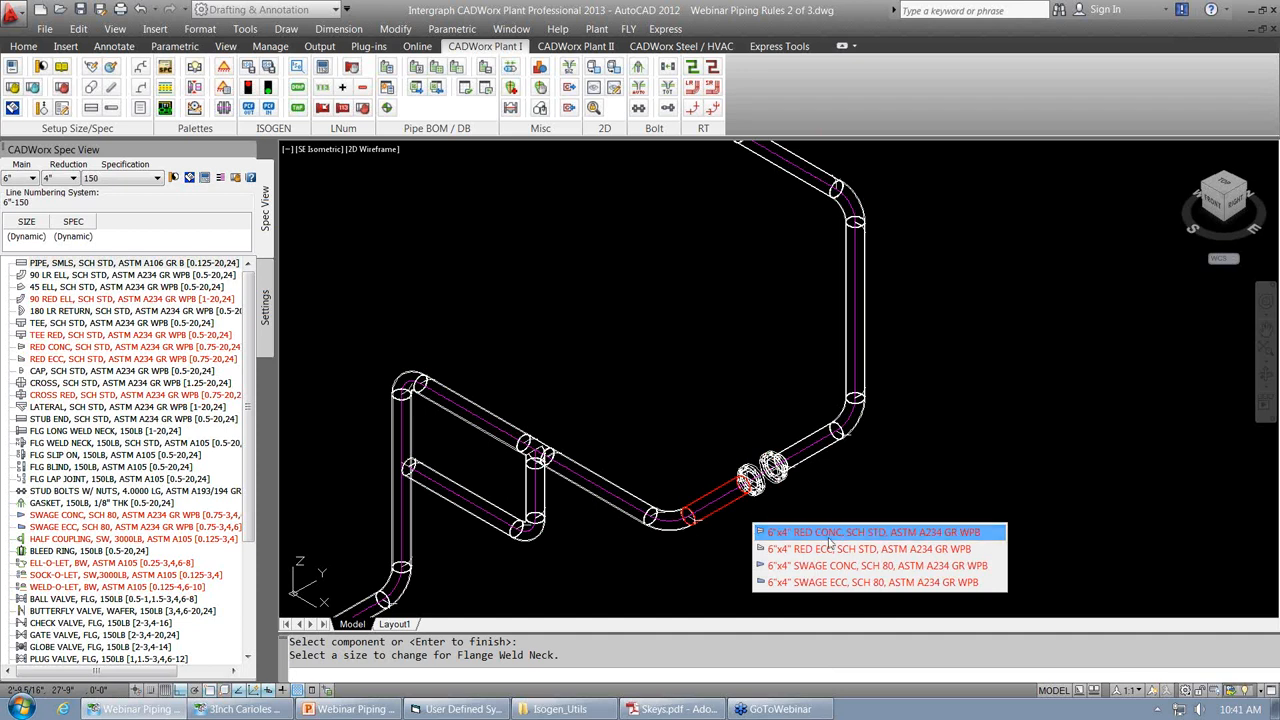
Insert 6"x4" RED CONC reducers on both sides of the valve assembly, keeping the positions of the two adjacent elbows.
click(775, 532)
click(912, 479)
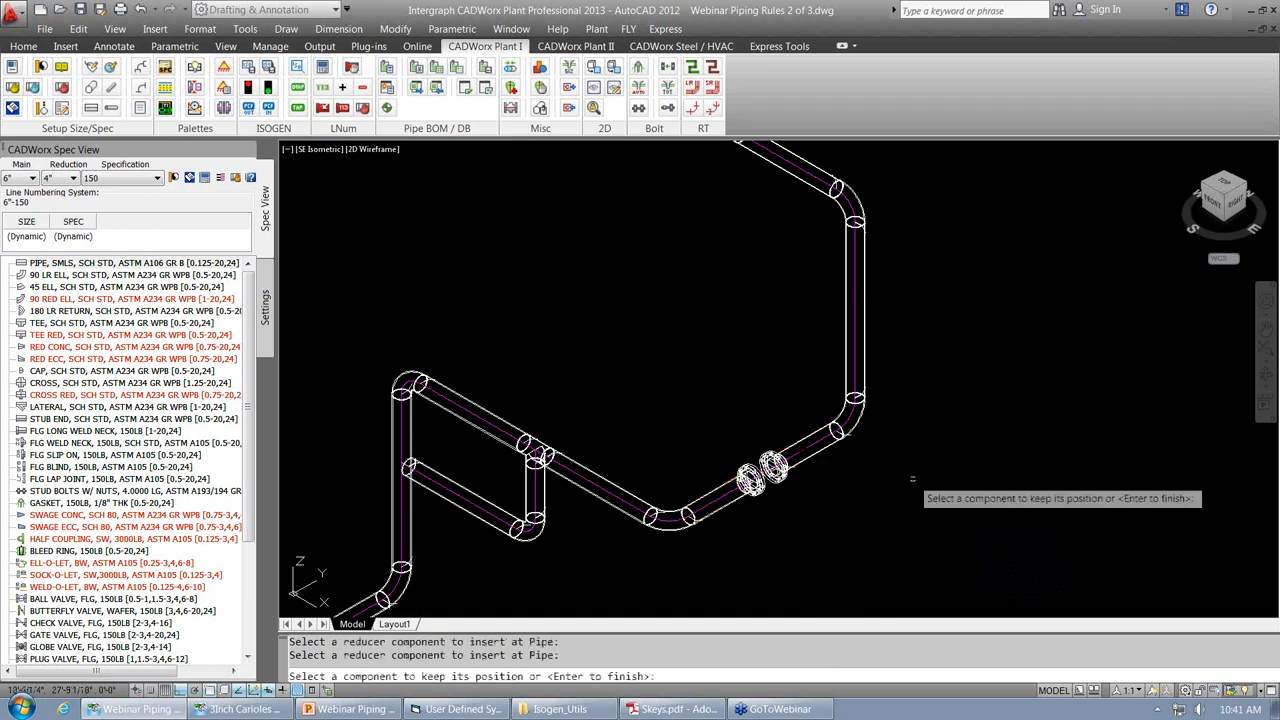
click(860, 428)
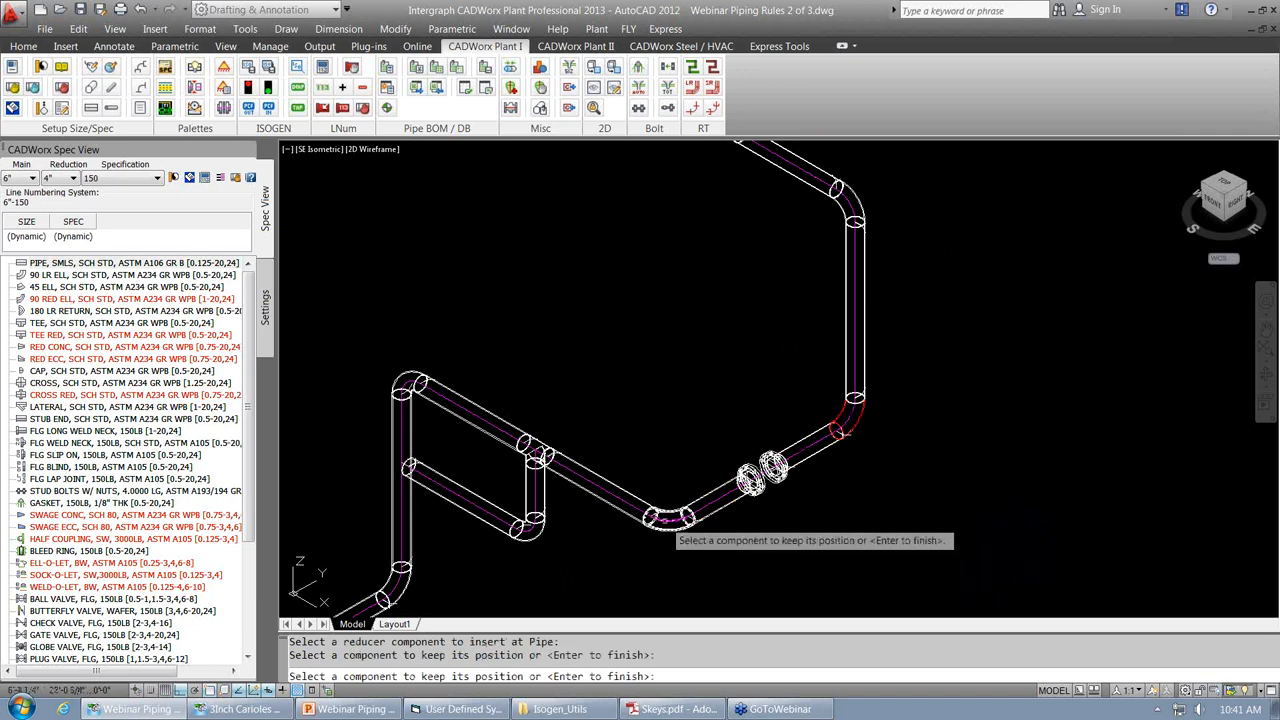
click(664, 519)
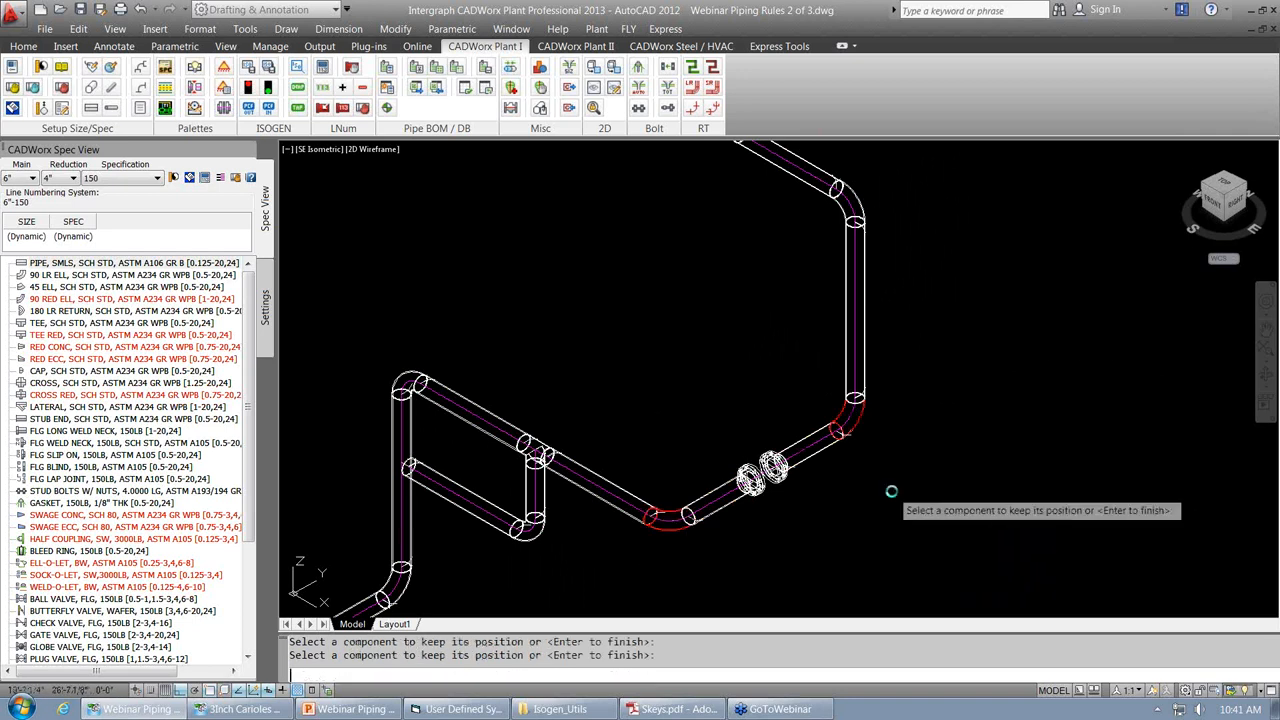
key(Return)
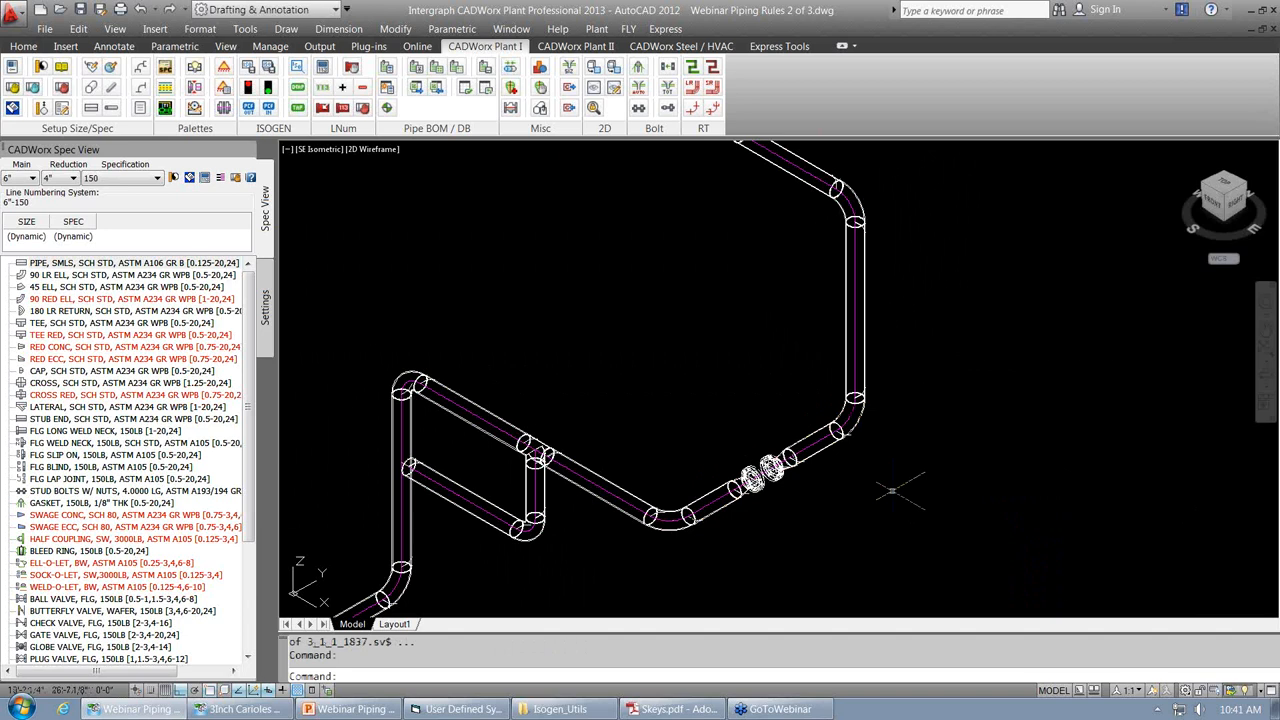
scroll(771, 473, up, 4)
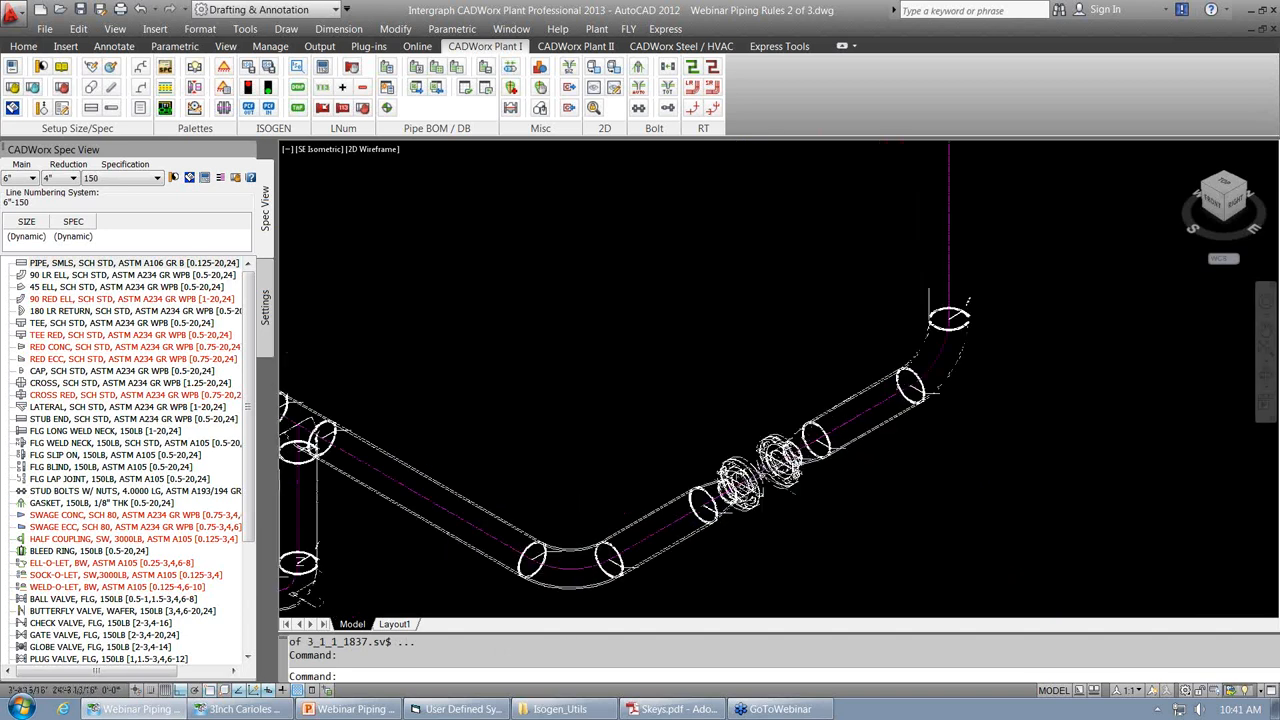
shift+middle_drag(829, 515, 830, 467)
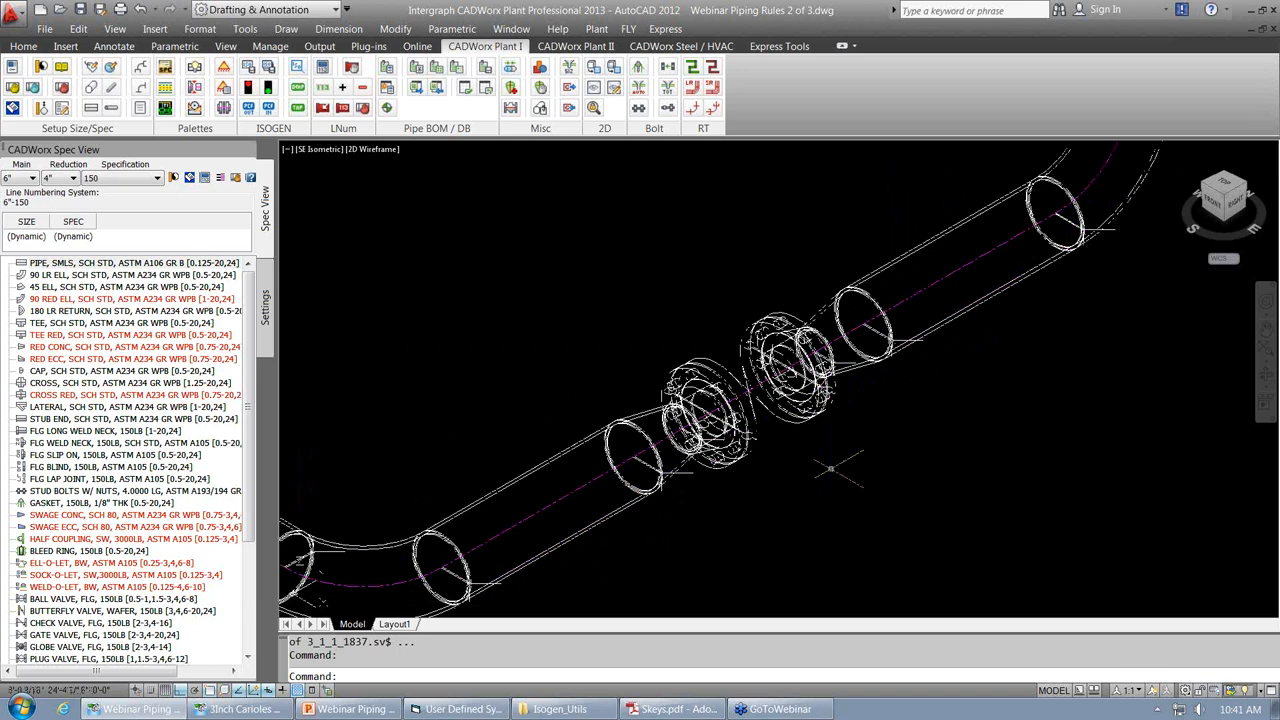
click(41, 108)
text(M)
key(Return)
click(545, 205)
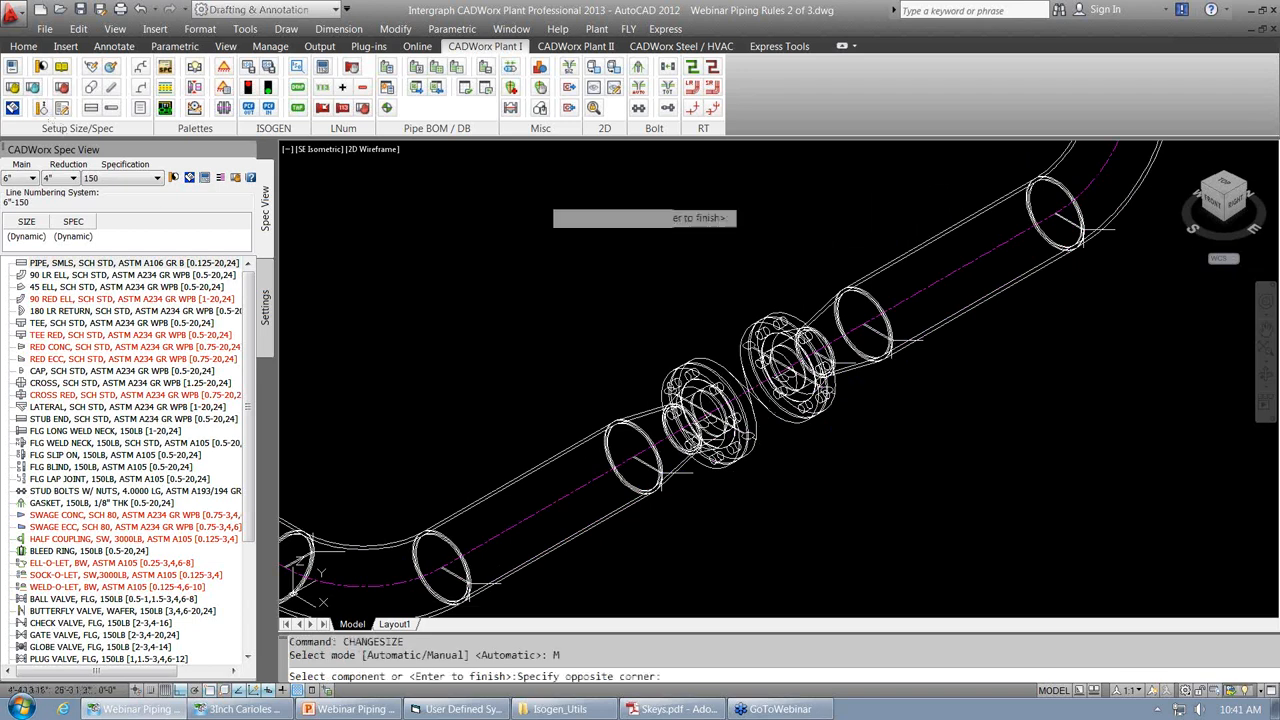
click(986, 534)
key(Return)
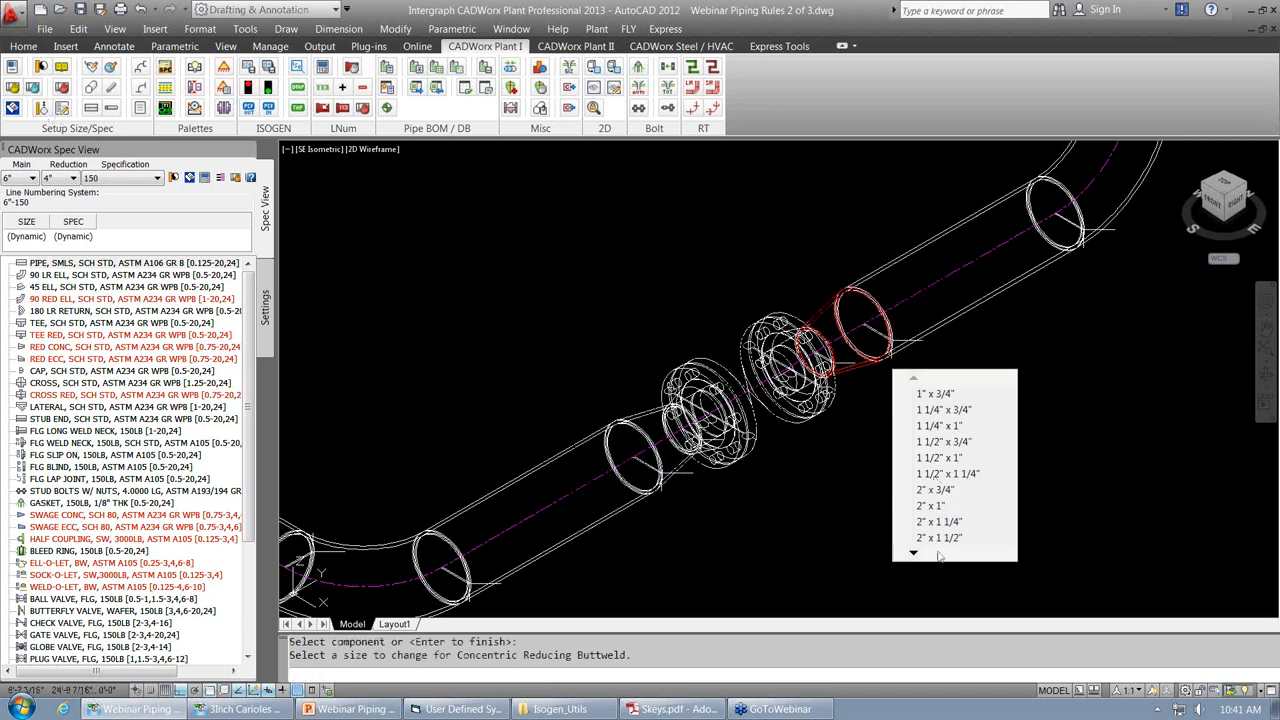
mouse_move(913, 555)
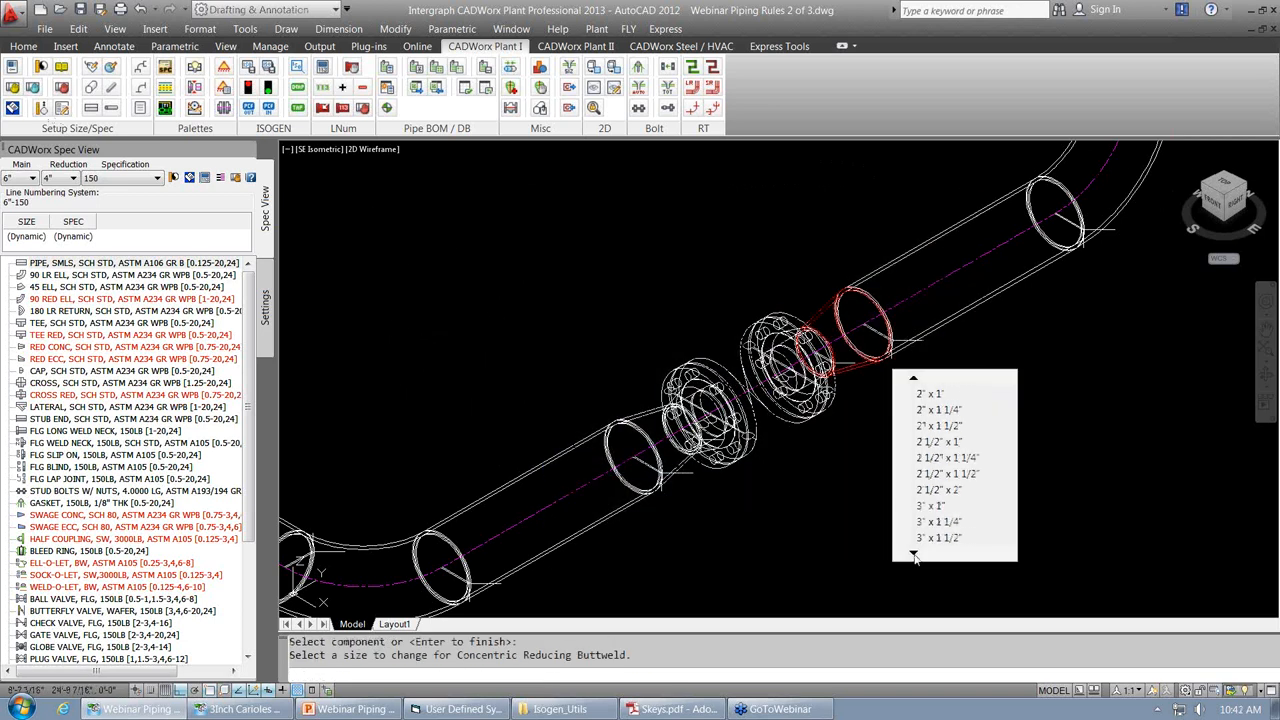
click(914, 554)
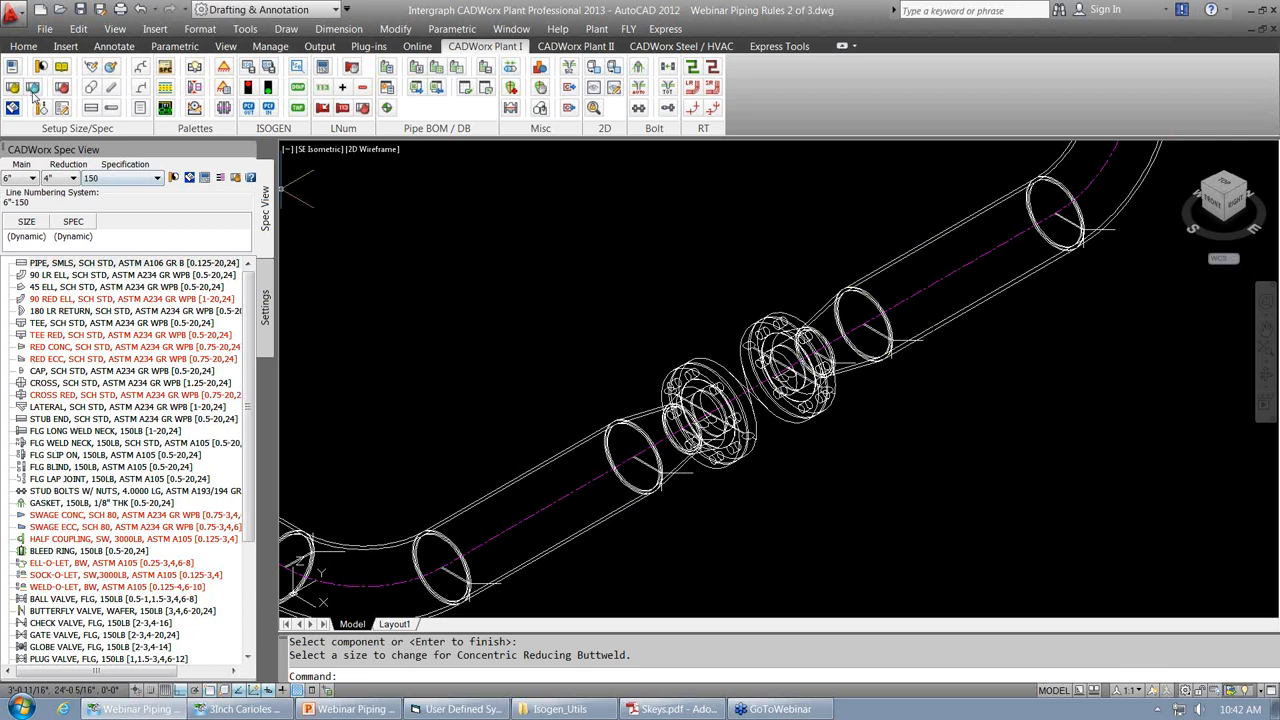
click(36, 96)
click(553, 353)
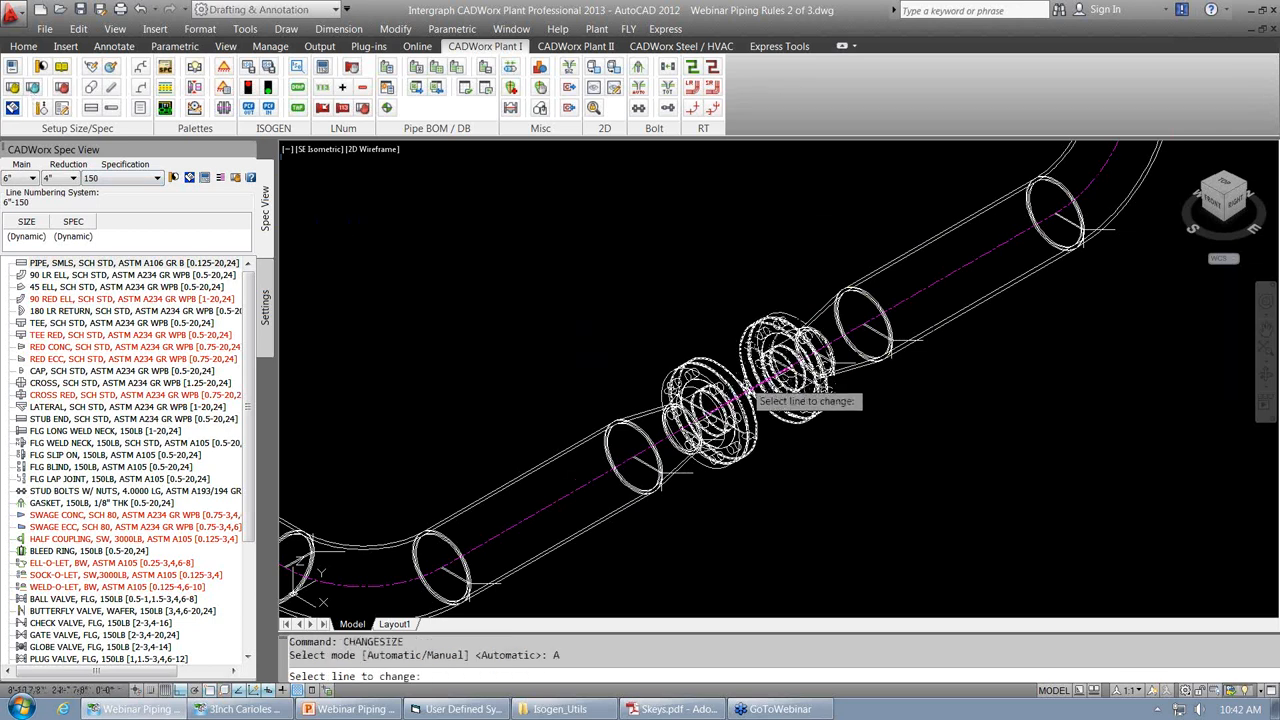
click(752, 392)
click(800, 535)
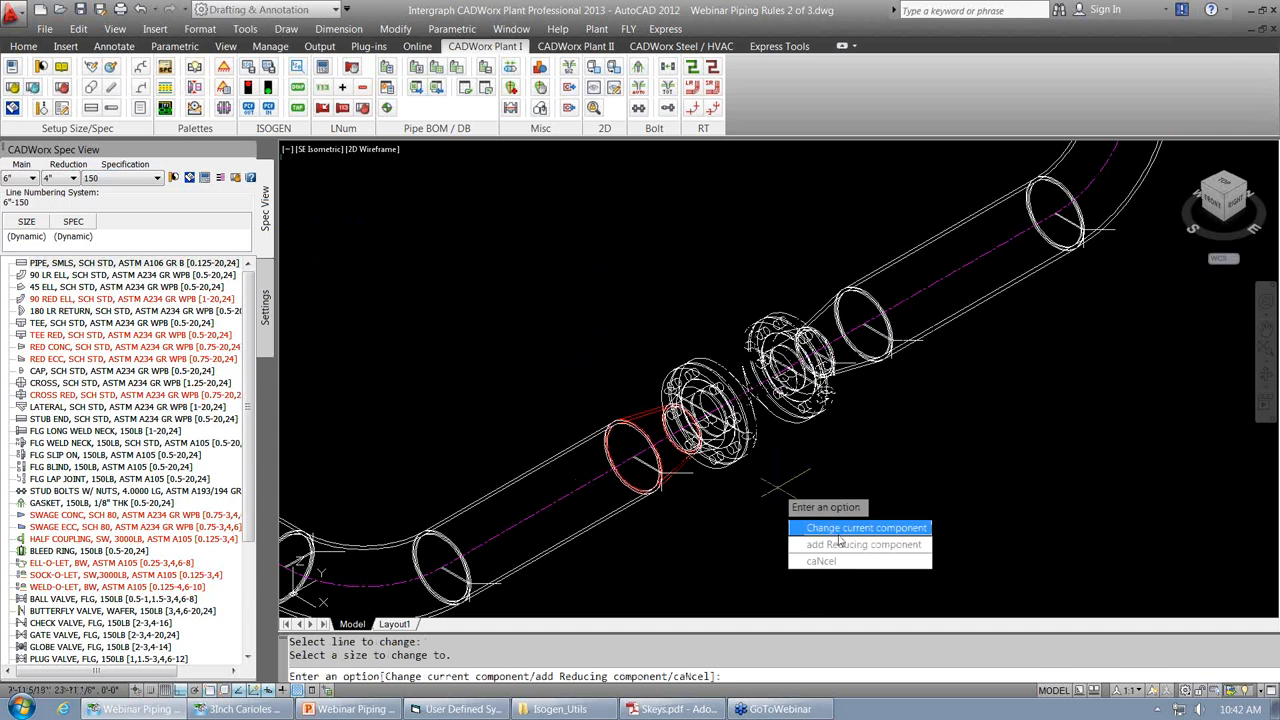
click(838, 535)
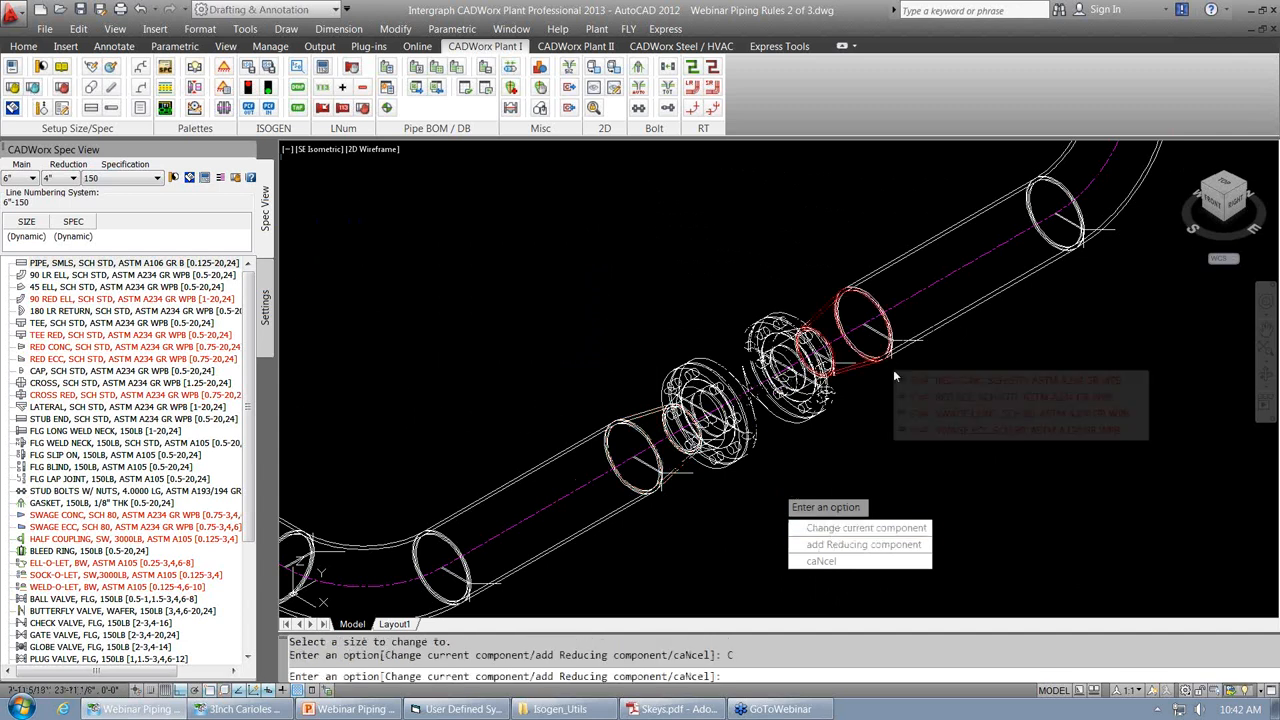
click(897, 379)
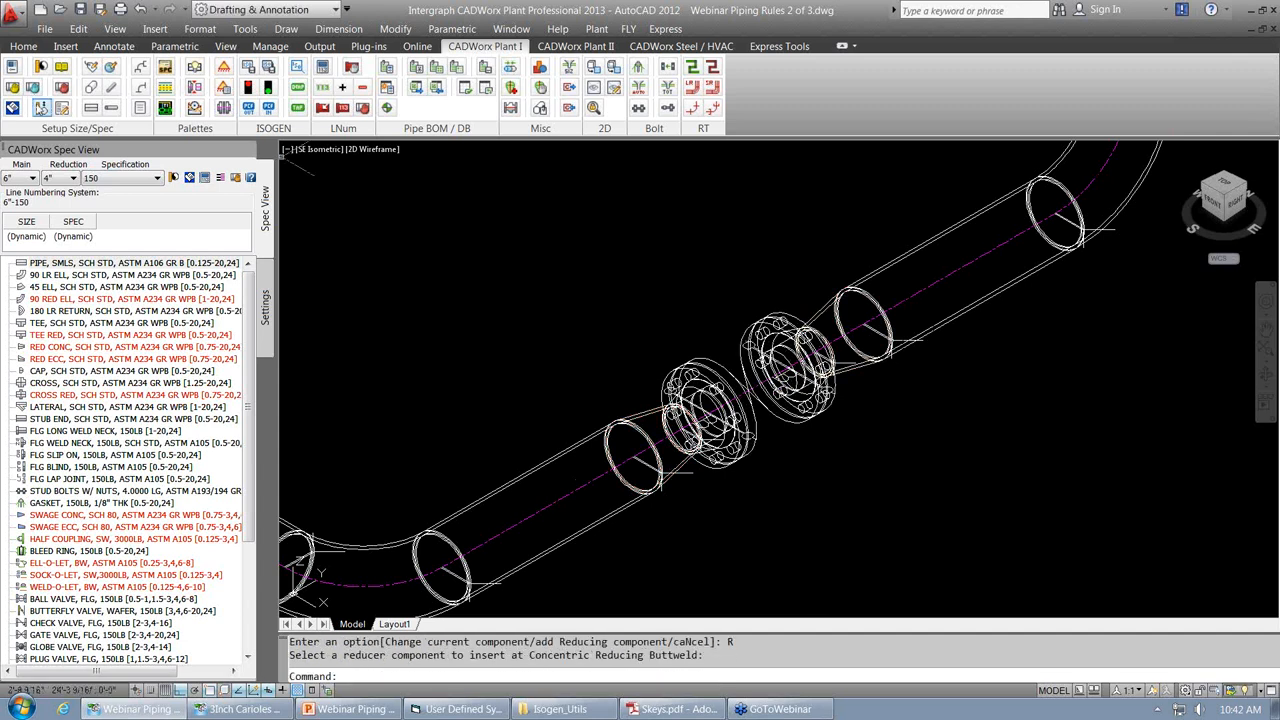
Use CHANGESIZE in automatic mode to set the valve assembly to 6", choosing to change the current component at both reducers.
click(41, 108)
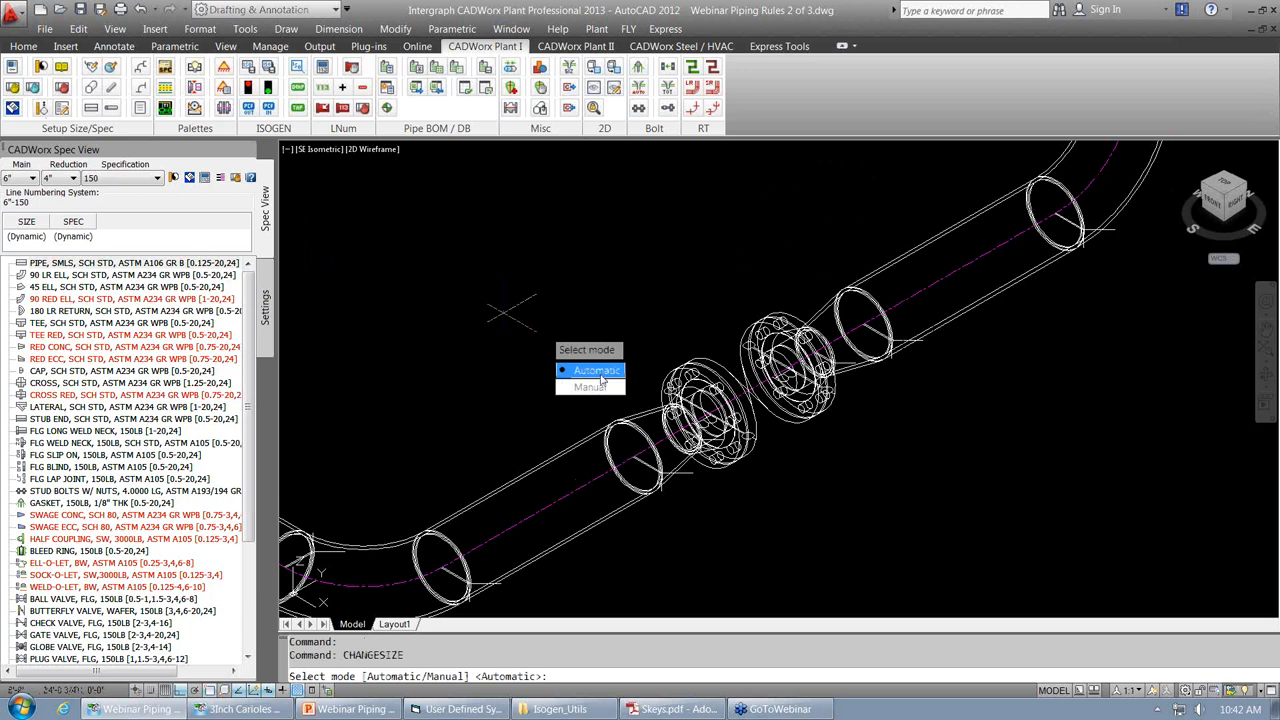
click(599, 371)
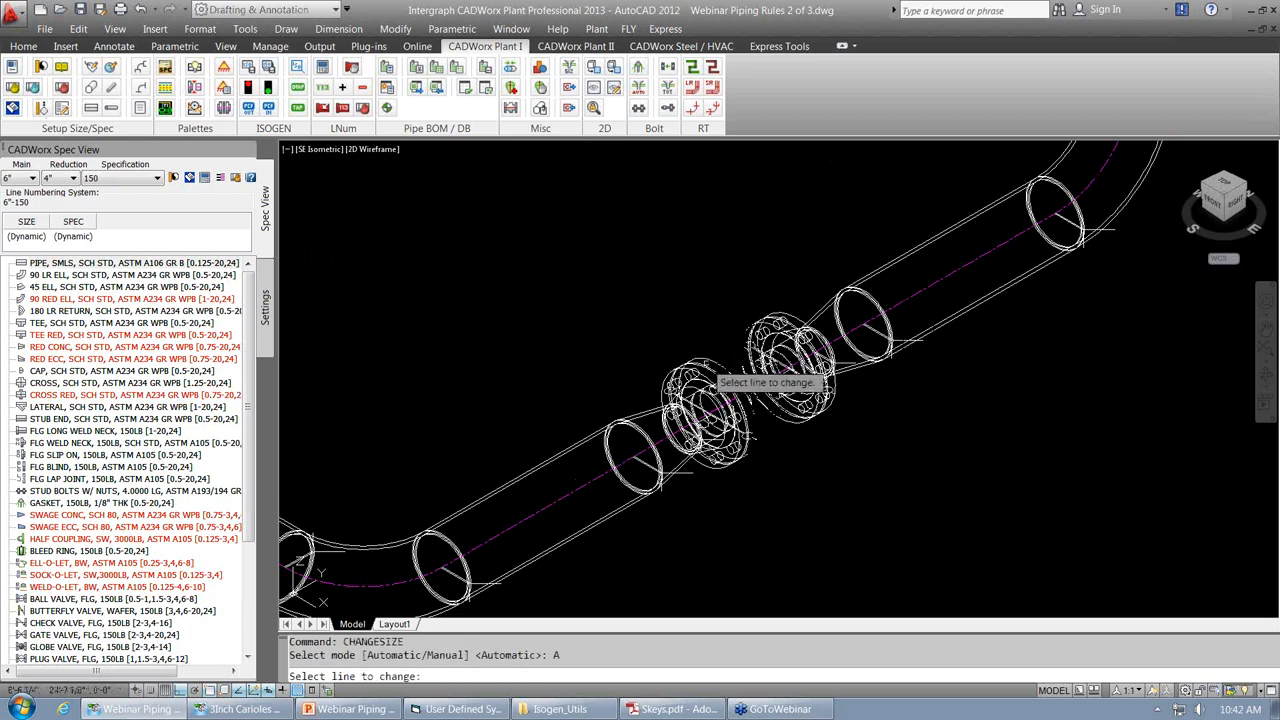
click(712, 372)
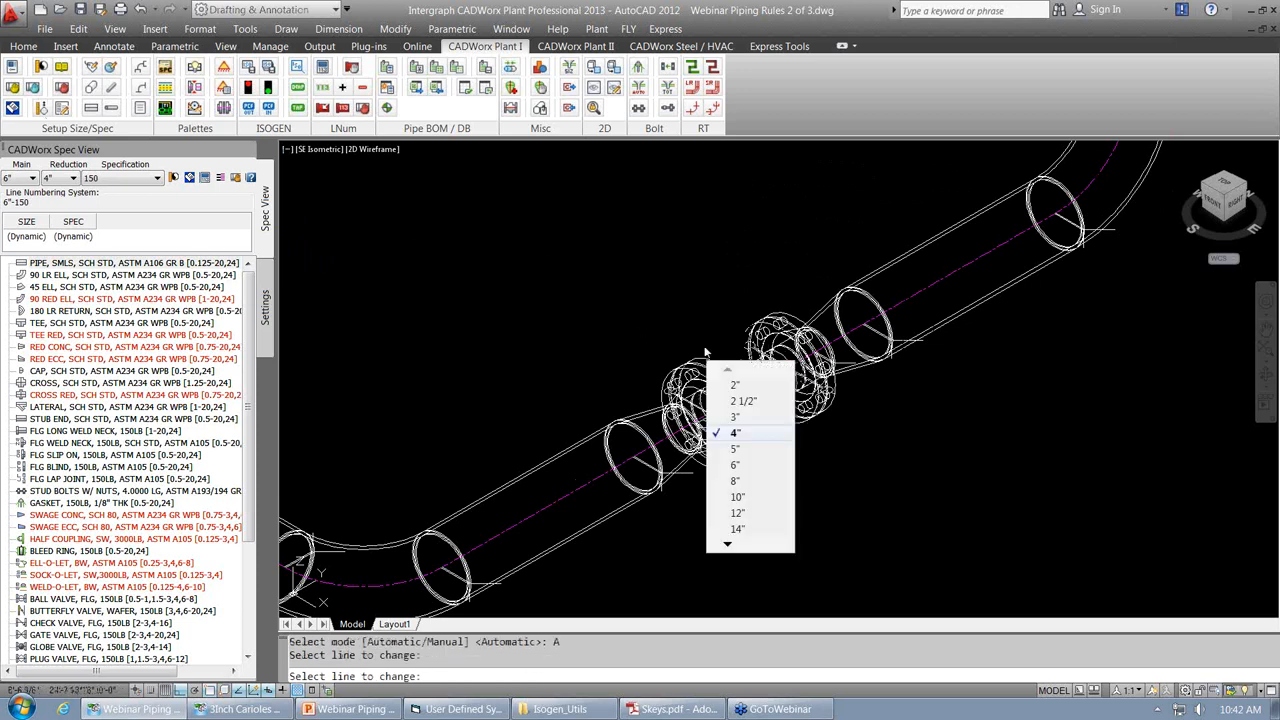
click(734, 465)
click(770, 504)
click(765, 504)
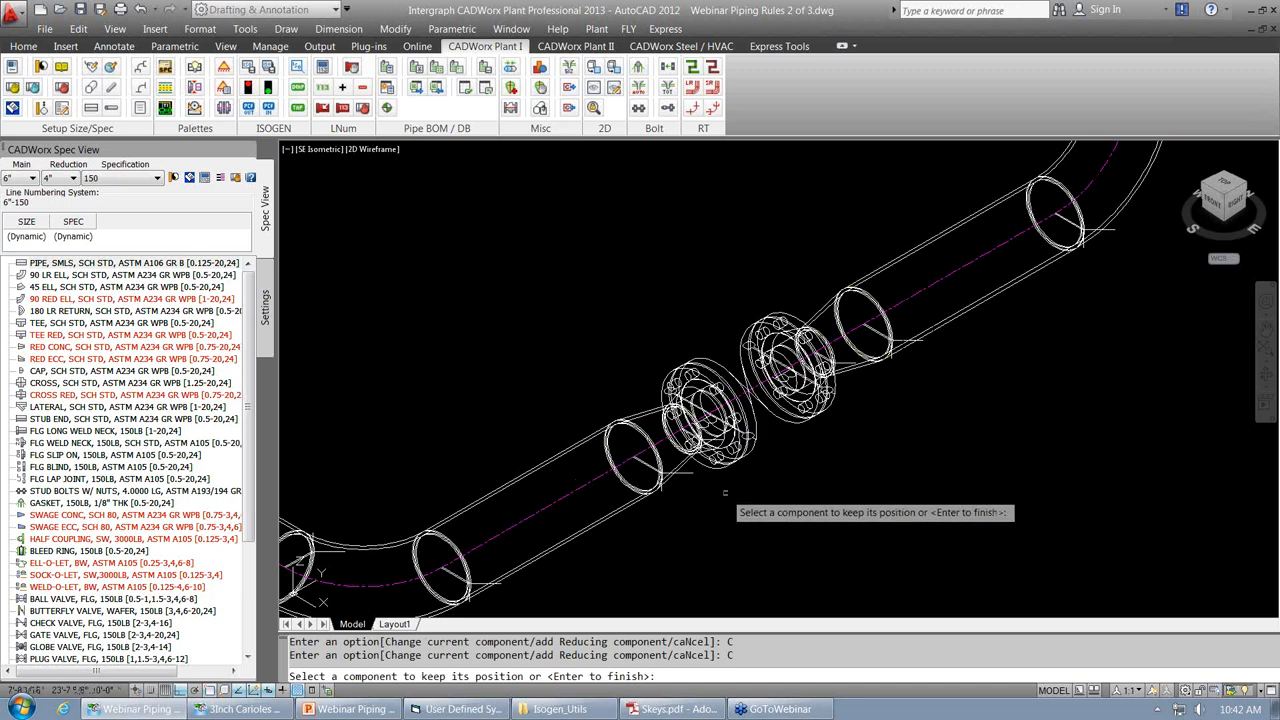
key(Return)
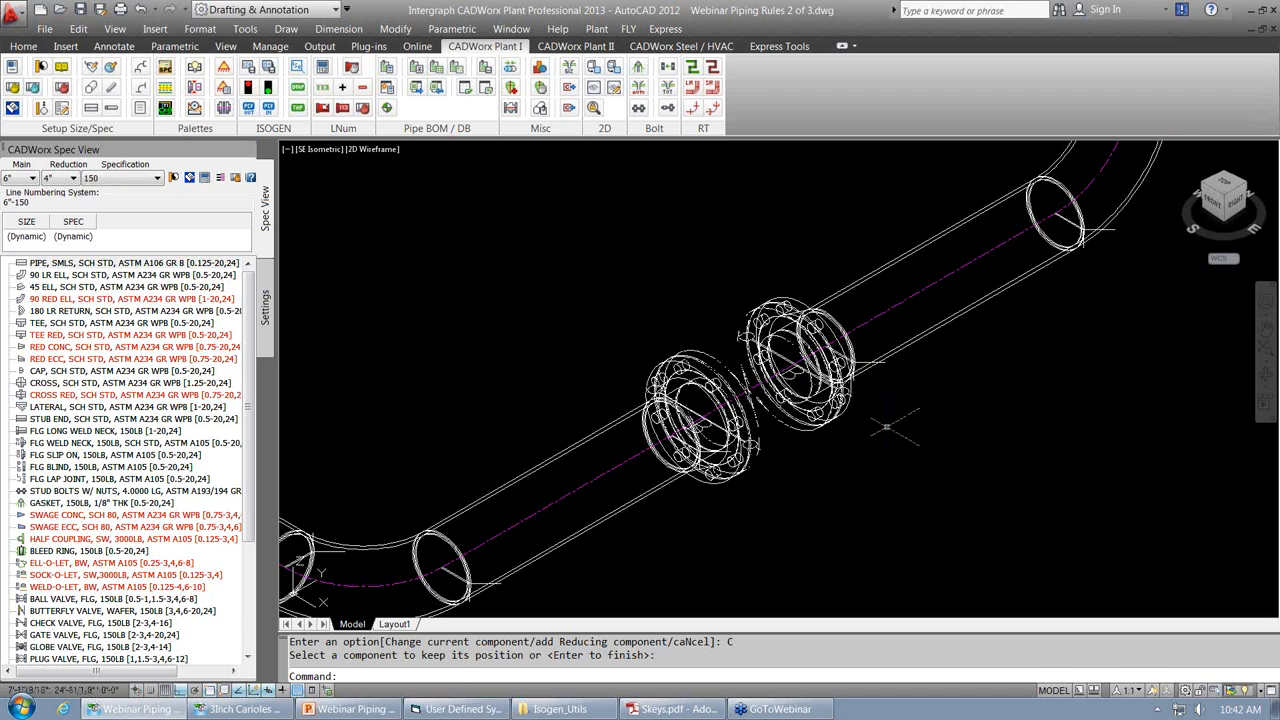
scroll(886, 428, down, 8)
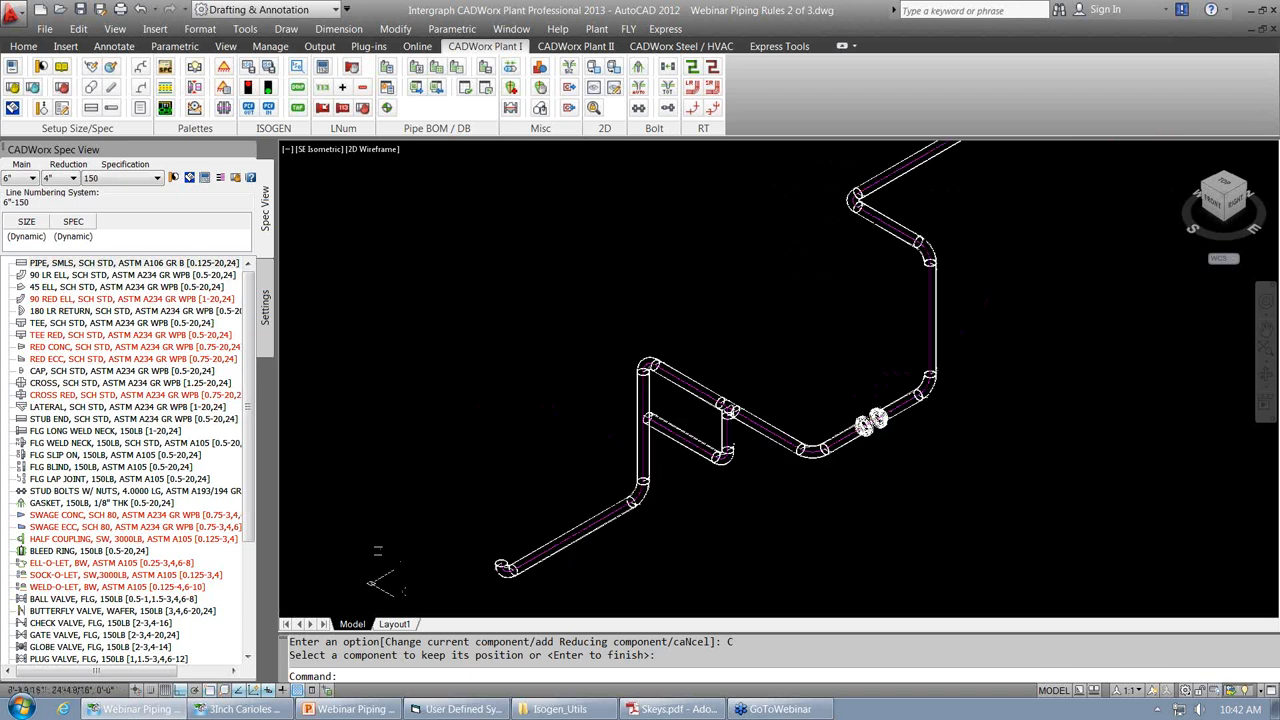
middle_drag(1007, 370, 970, 408)
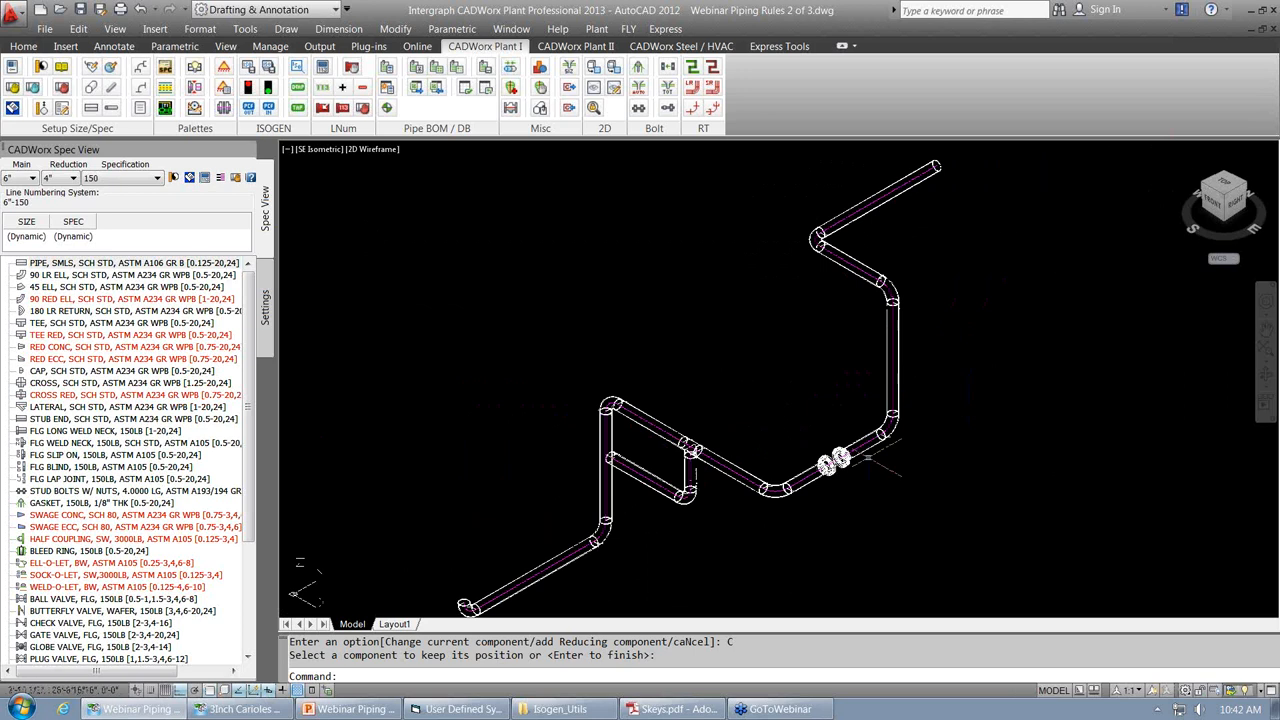
middle_drag(801, 465, 791, 450)
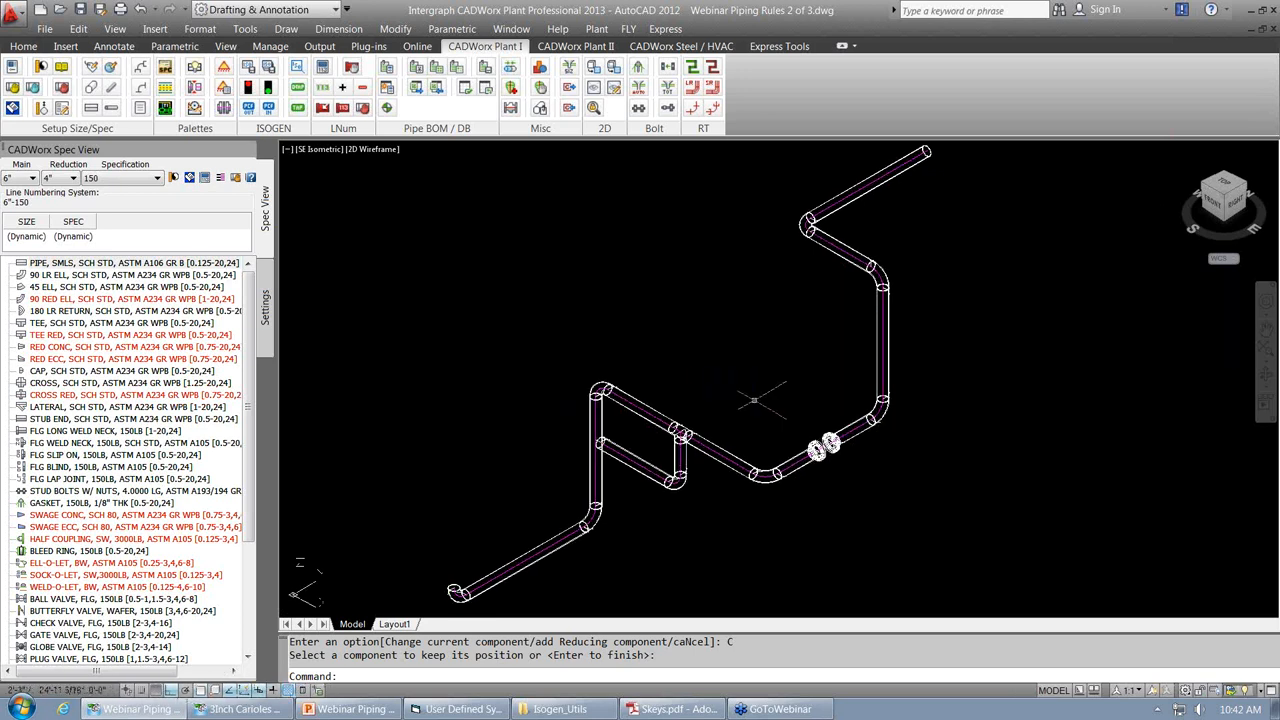
click(155, 179)
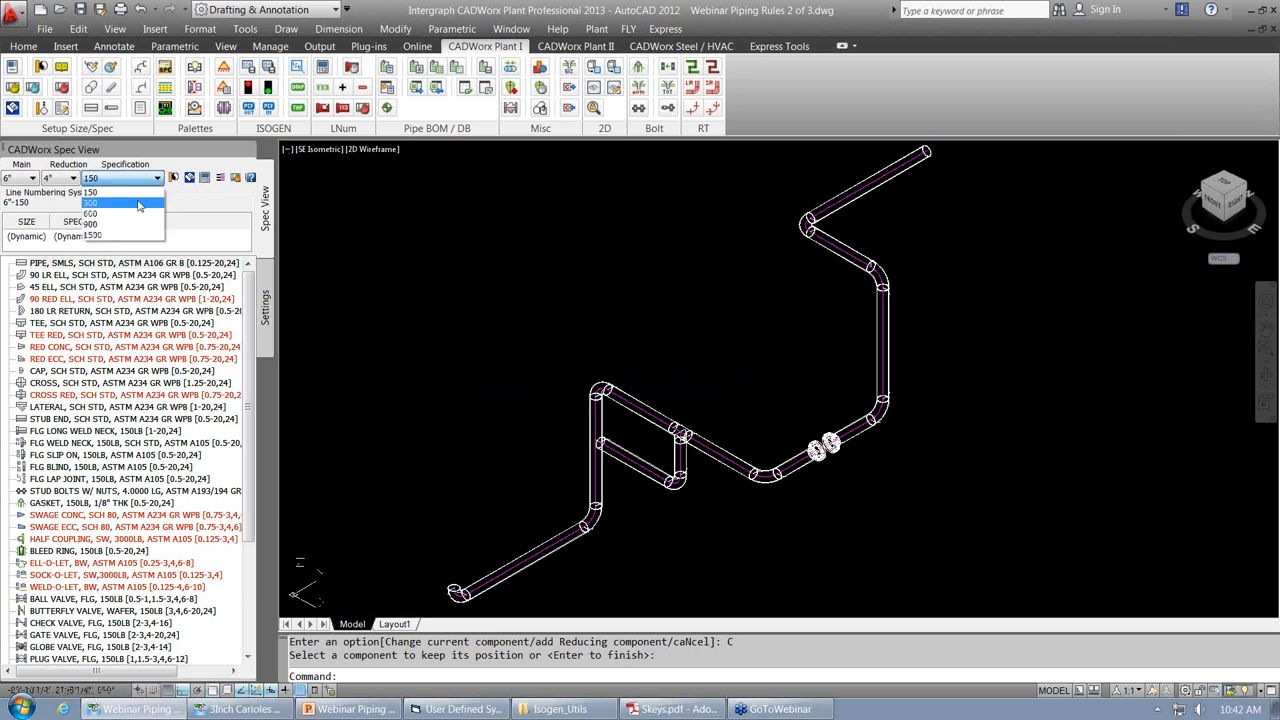
click(216, 228)
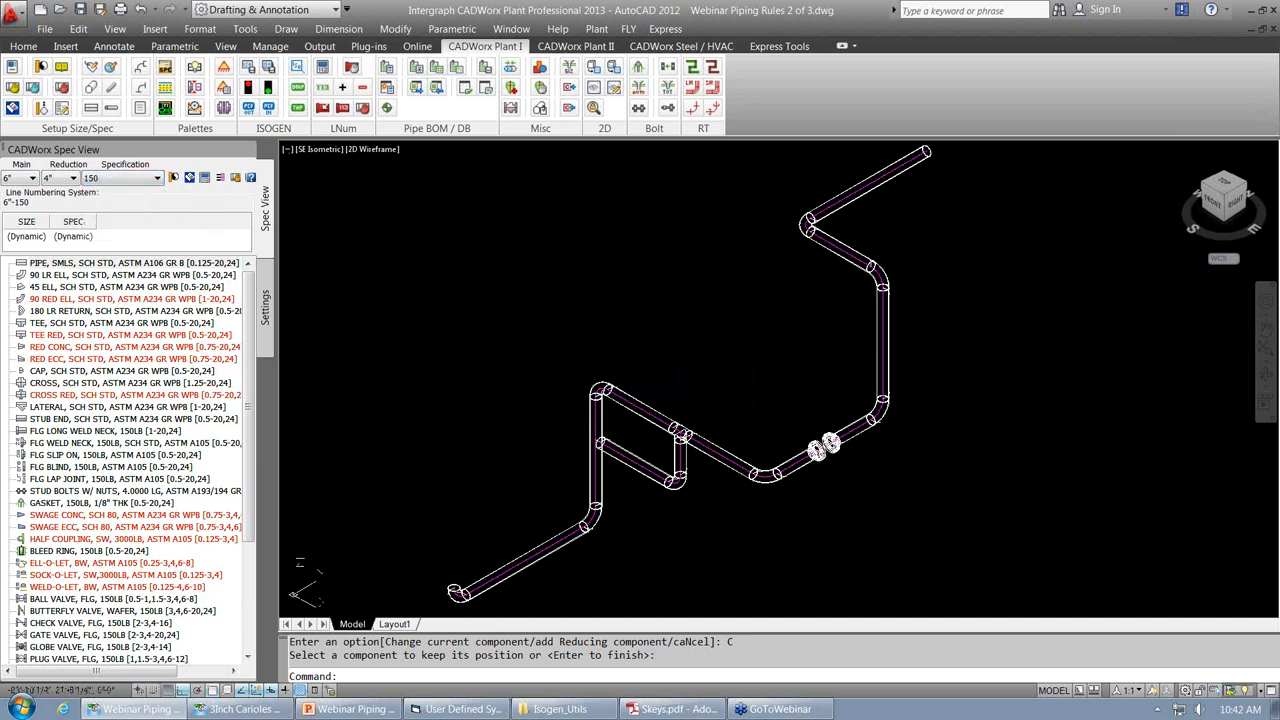
click(845, 460)
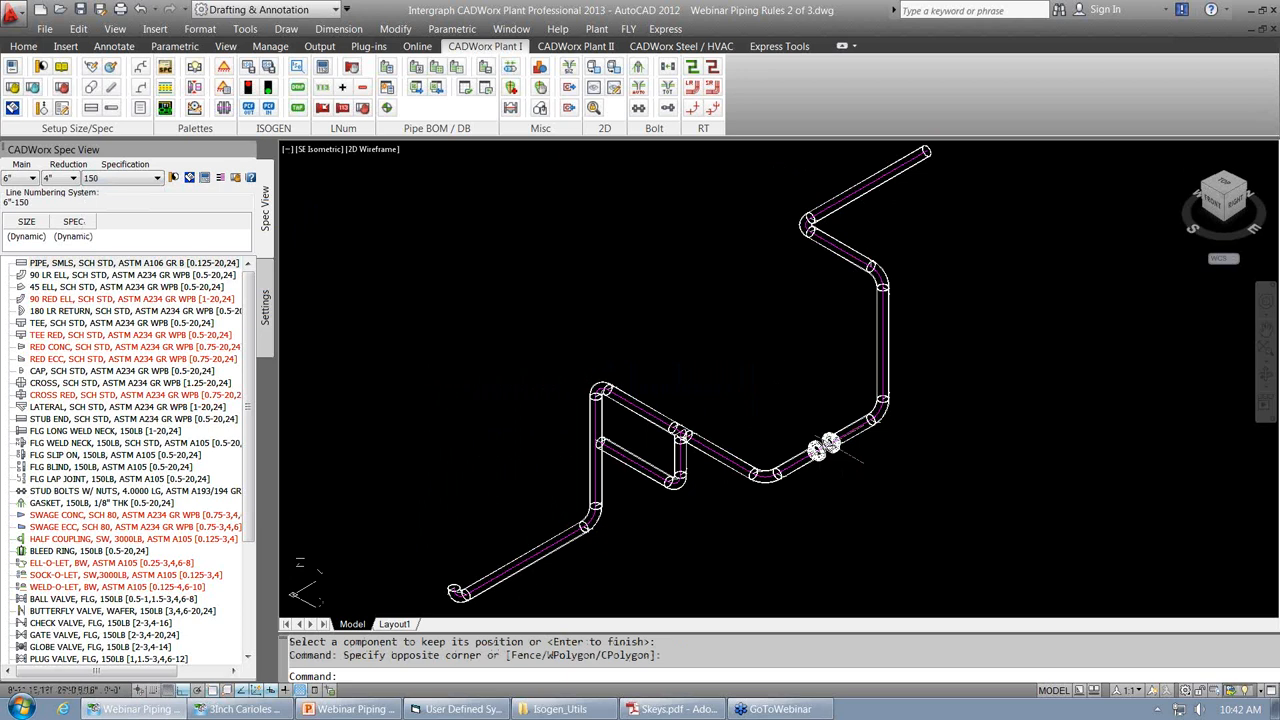
Use CHANGESPEC in automatic mode on the line with the flanged valve to set its spec to 300, without selecting branches or fixed components.
scroll(845, 452, up, 5)
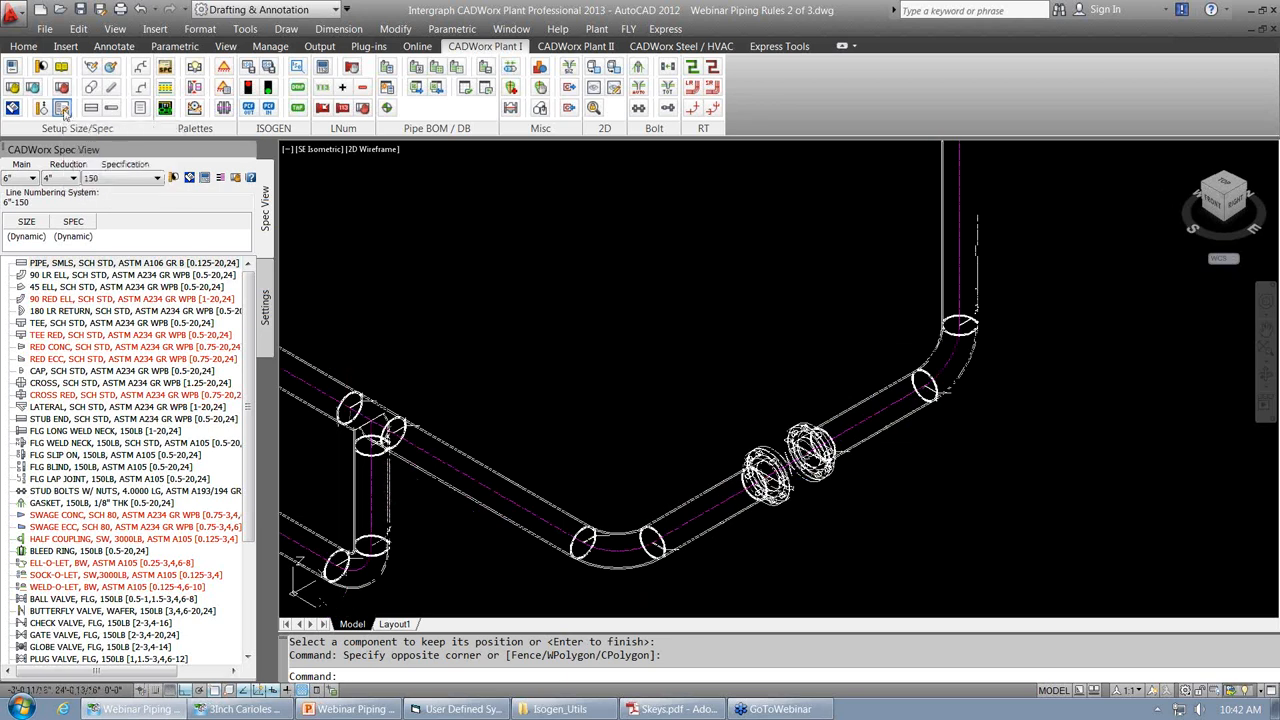
click(62, 112)
key(Down)
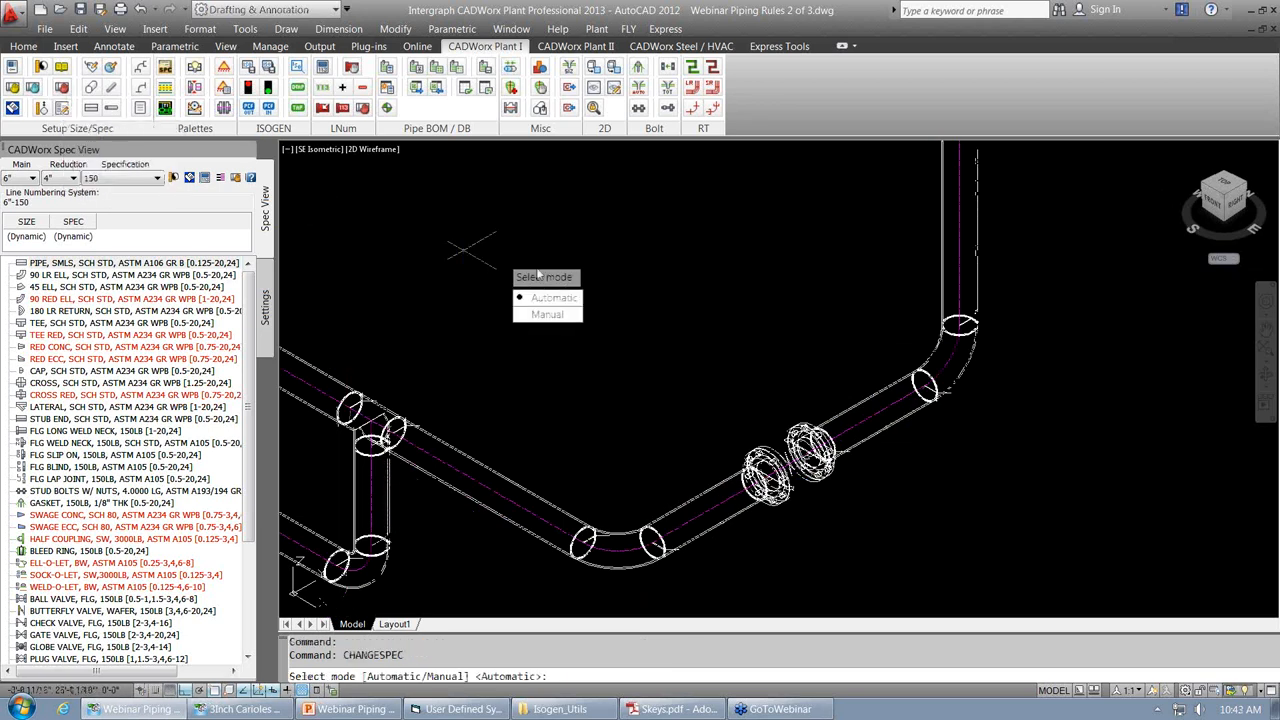
key(Return)
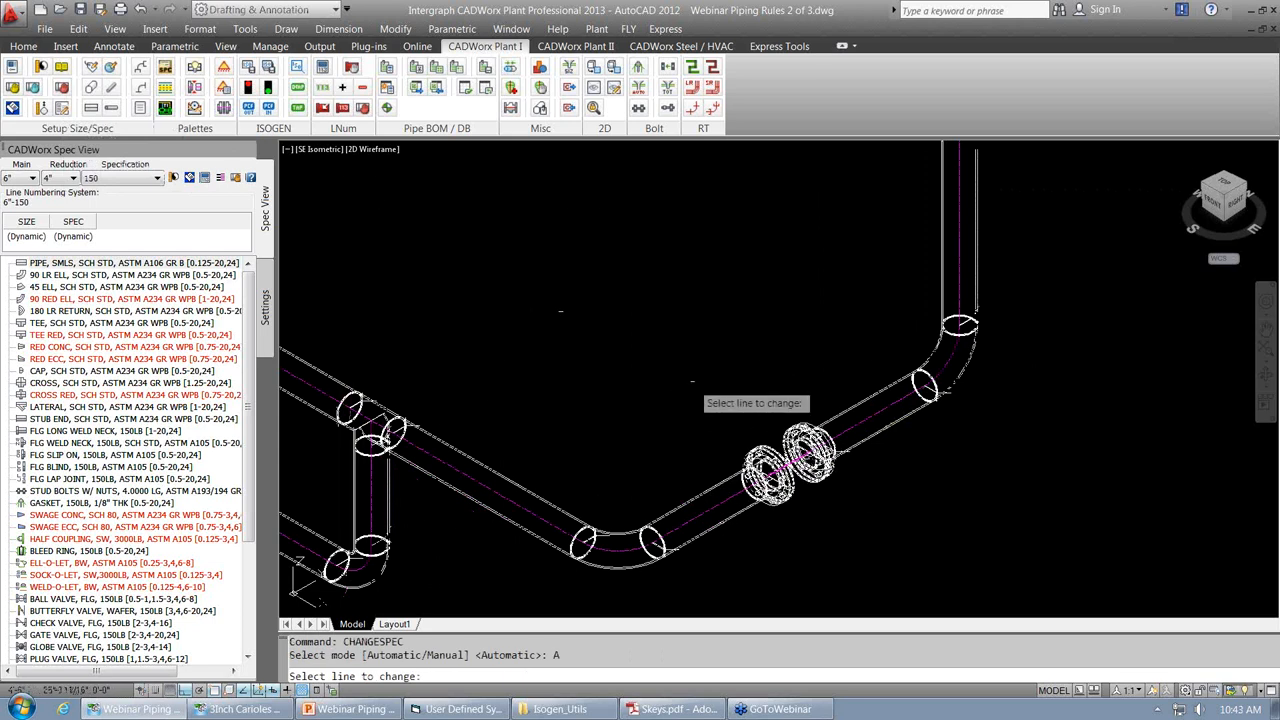
click(786, 468)
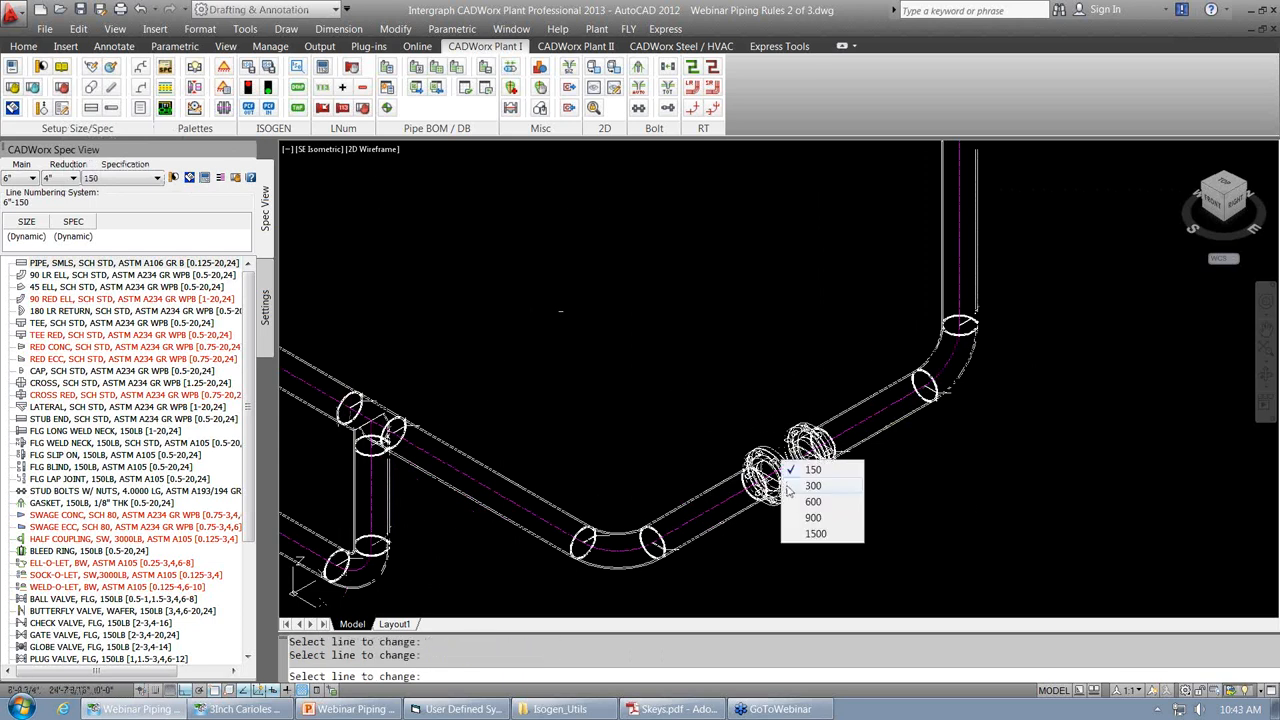
key(Return)
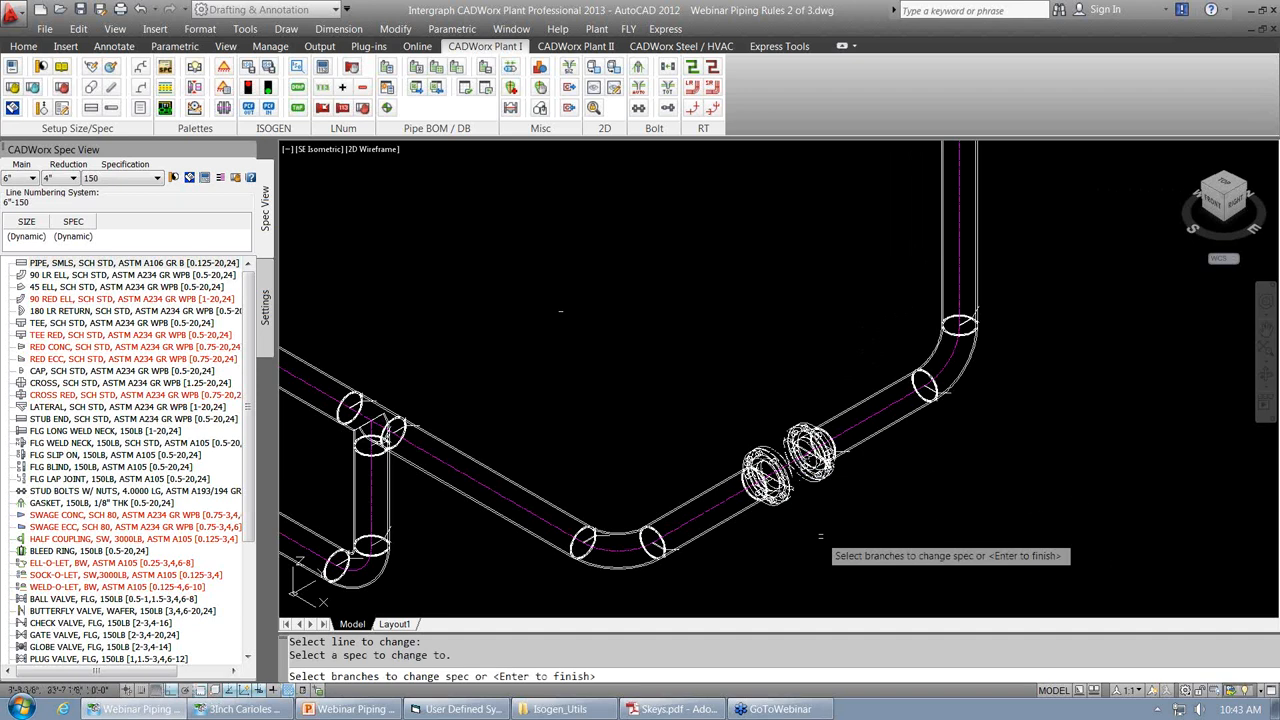
key(Return)
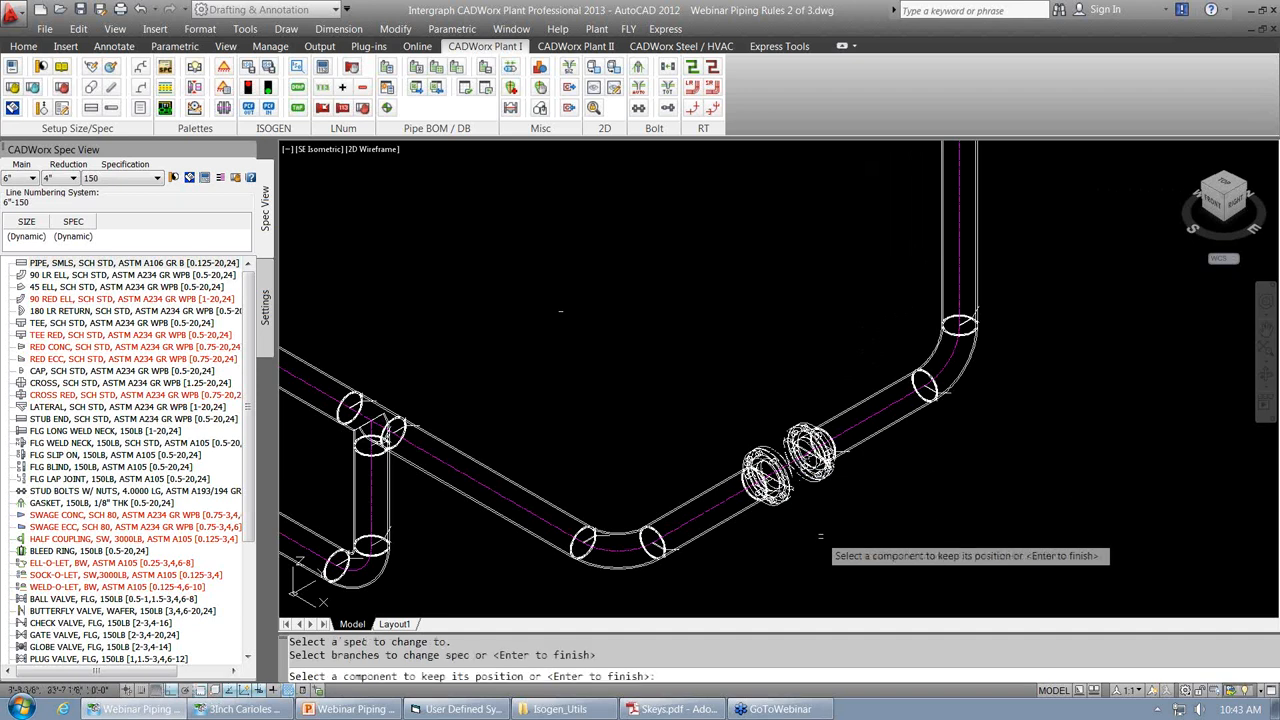
key(Return)
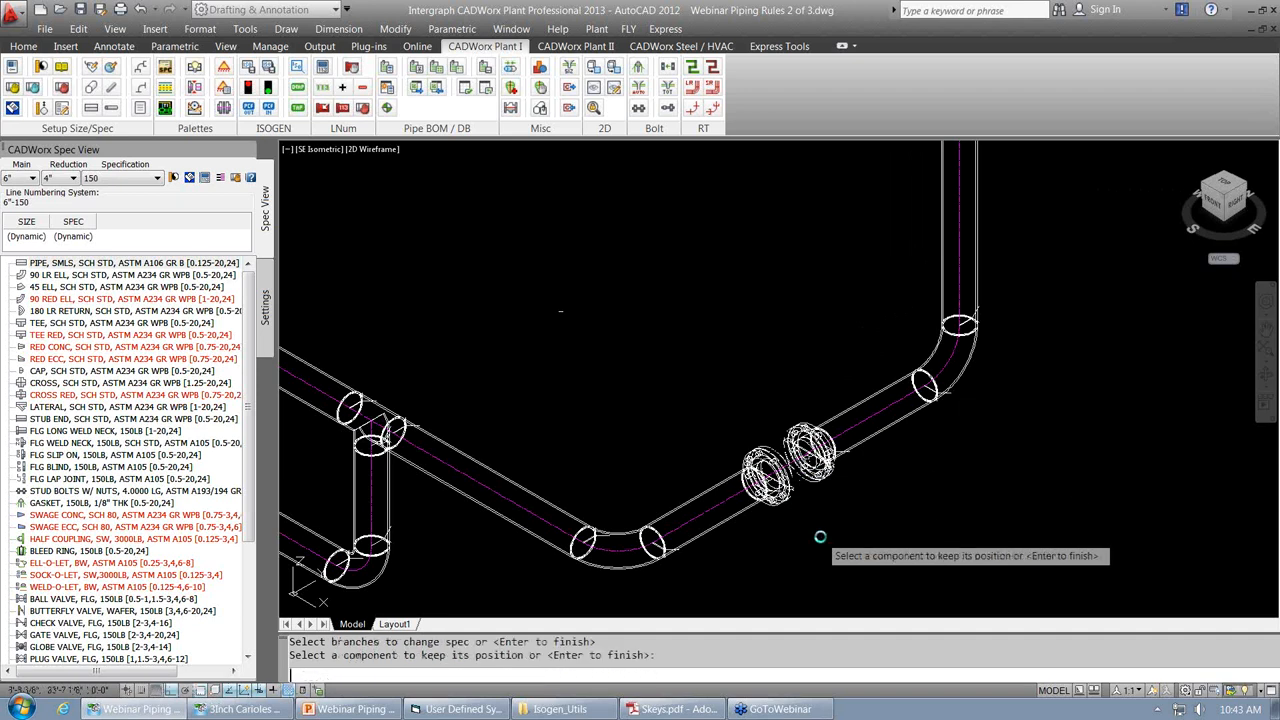
key(Return)
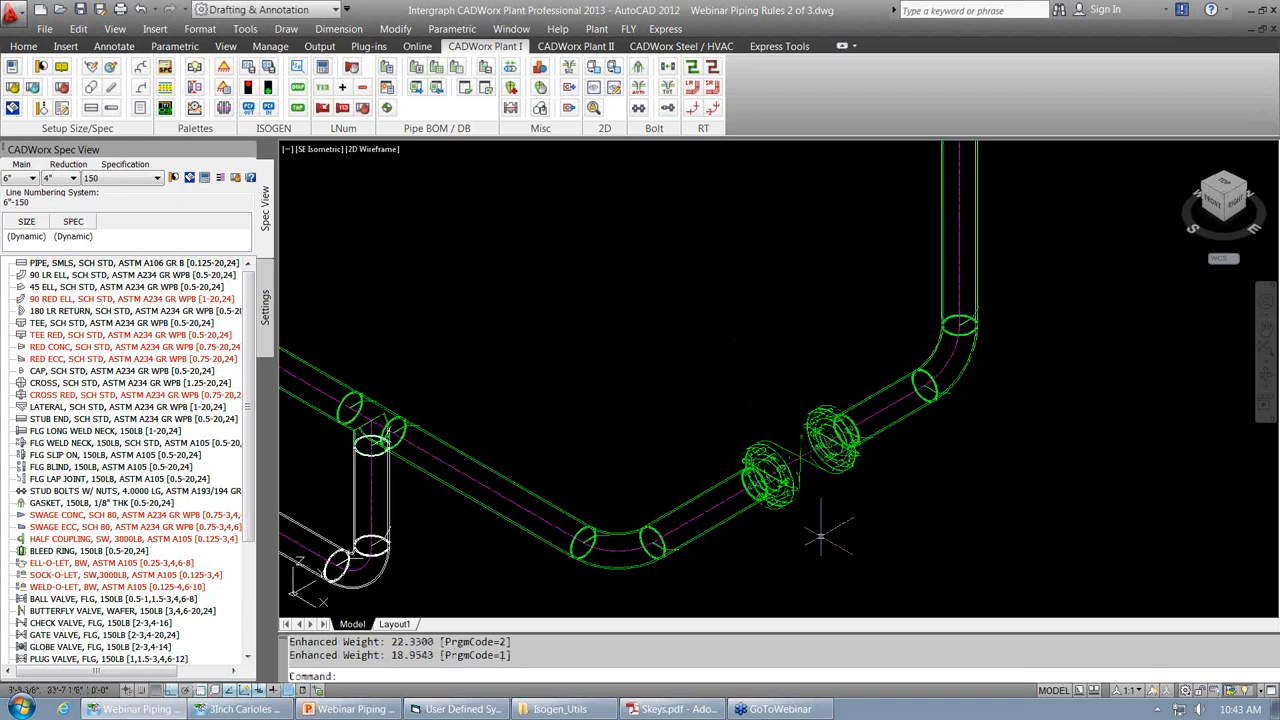
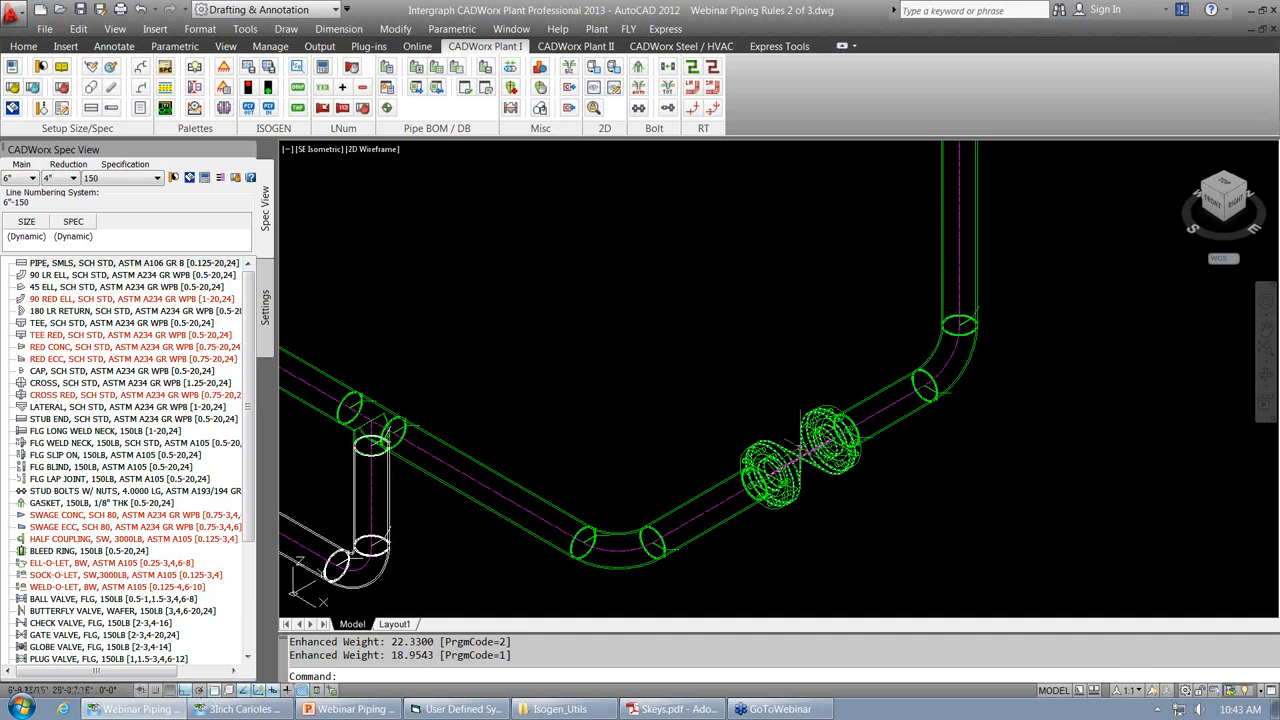
Inspect the flanged gate valve's component data, including its long annotation, line number and specification.
click(797, 451)
double_click(797, 452)
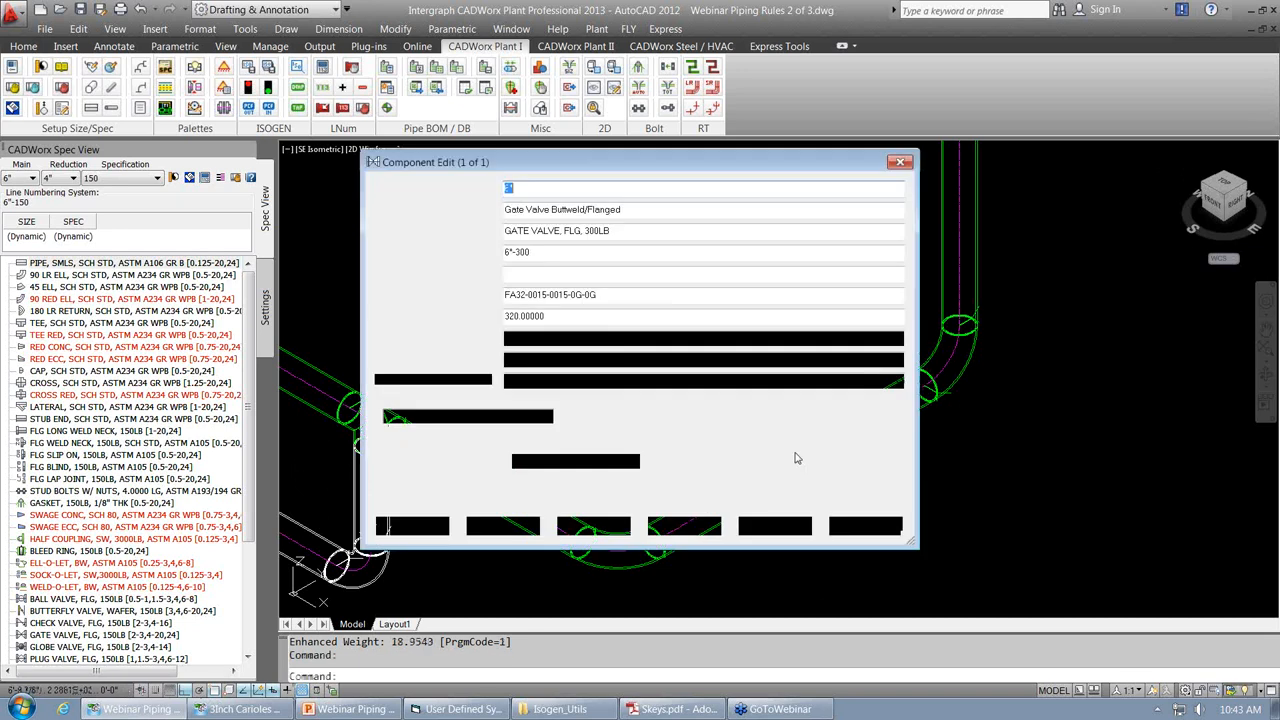
key(Tab)
key(Tab)
key(Tab)
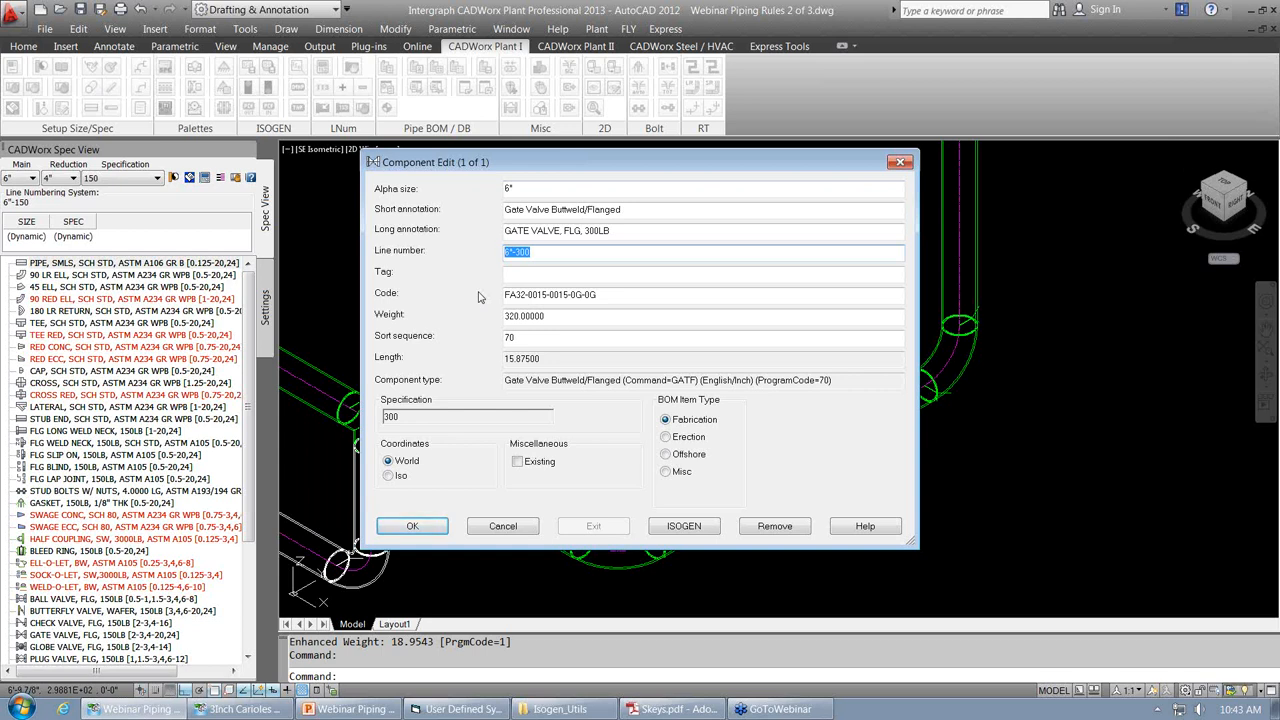
click(413, 530)
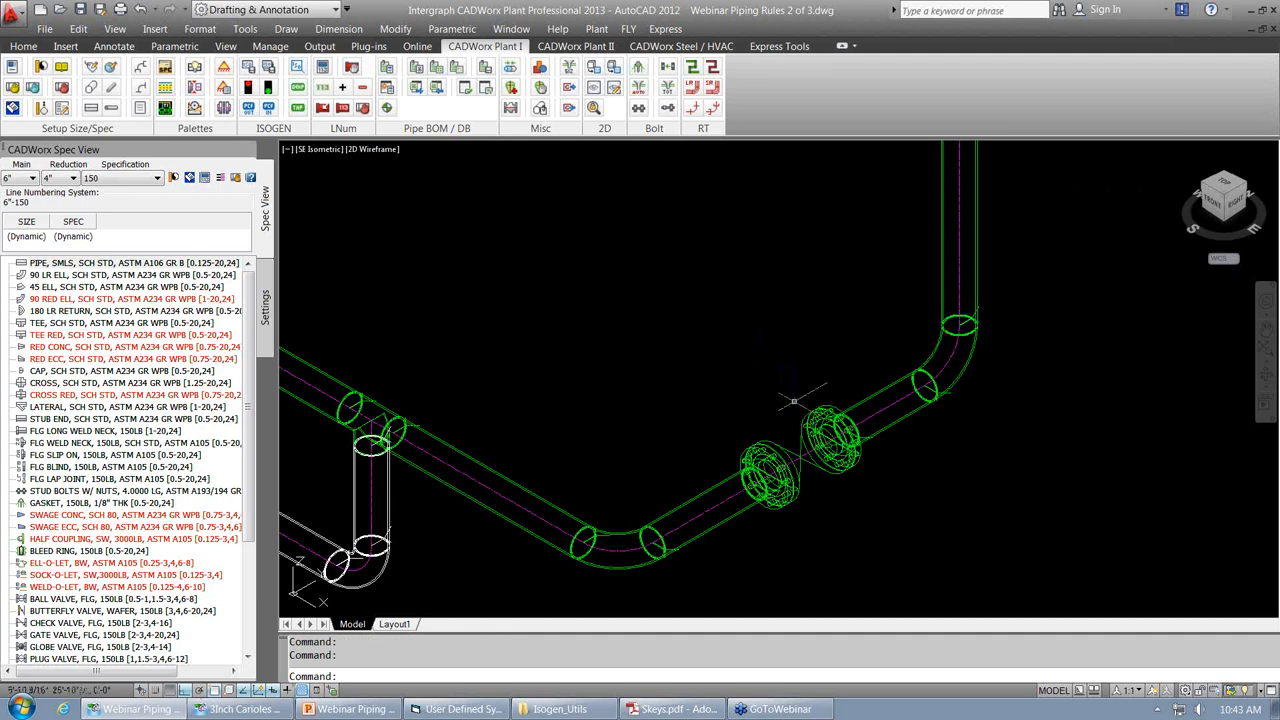
Show the CADWorx Assembly Manager and close the Spec View palette.
scroll(795, 395, down, 5)
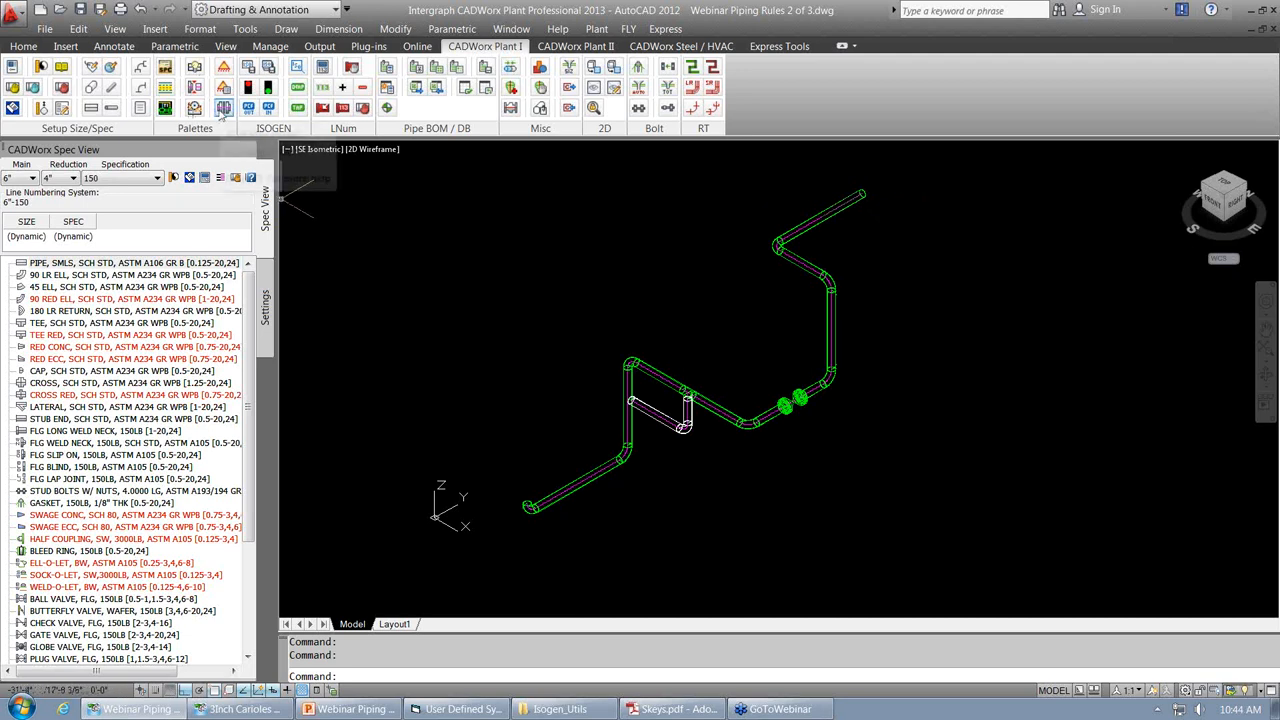
click(222, 110)
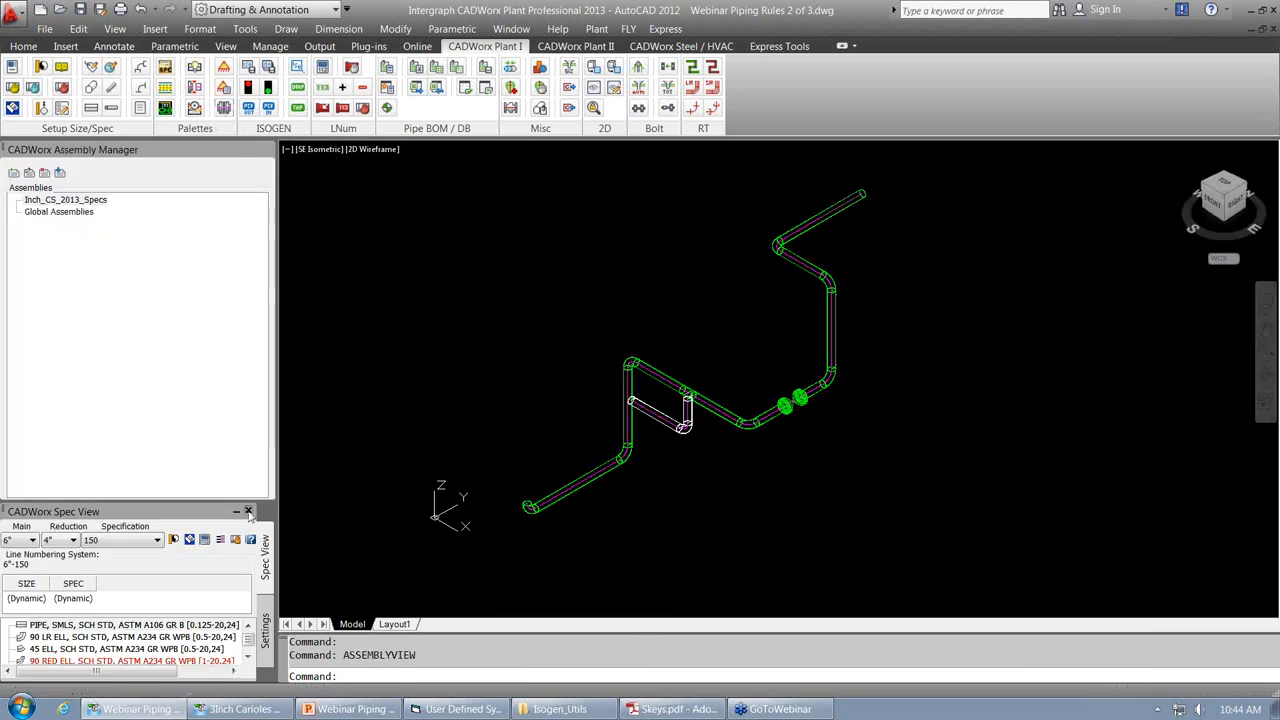
click(249, 512)
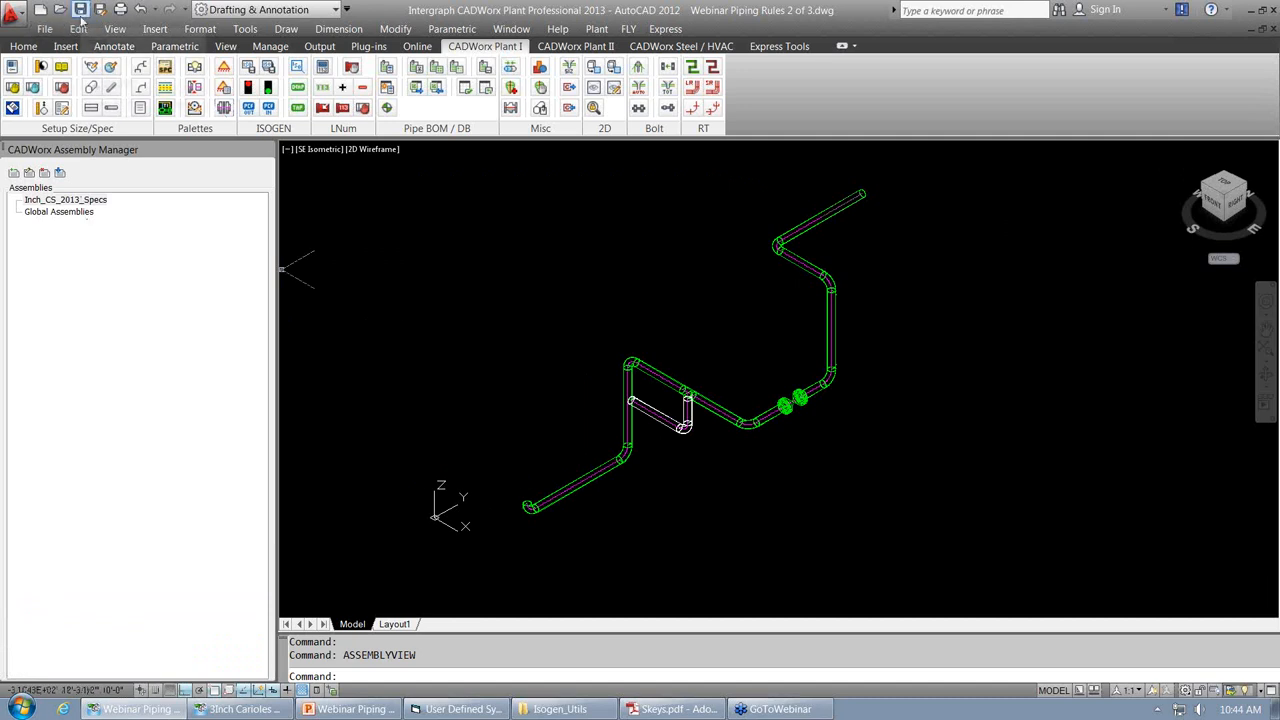
Save the current drawing and open sample.dwg.
click(81, 9)
click(45, 29)
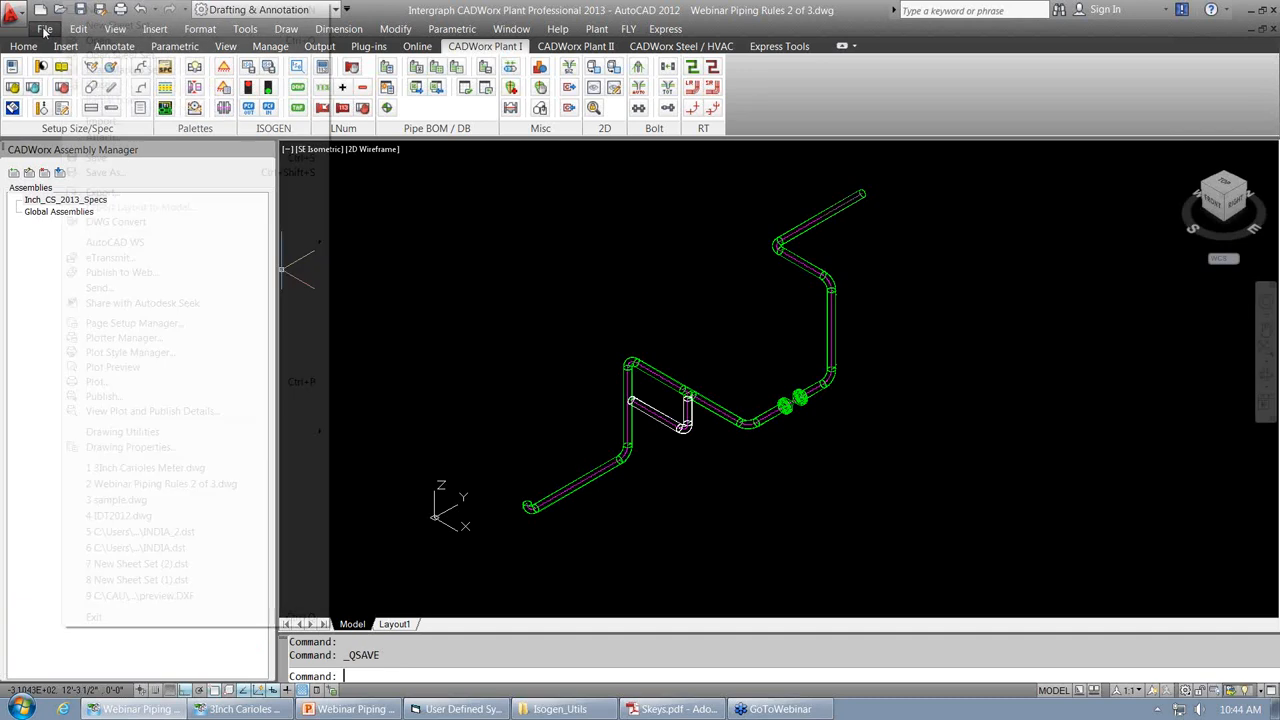
double_click(466, 192)
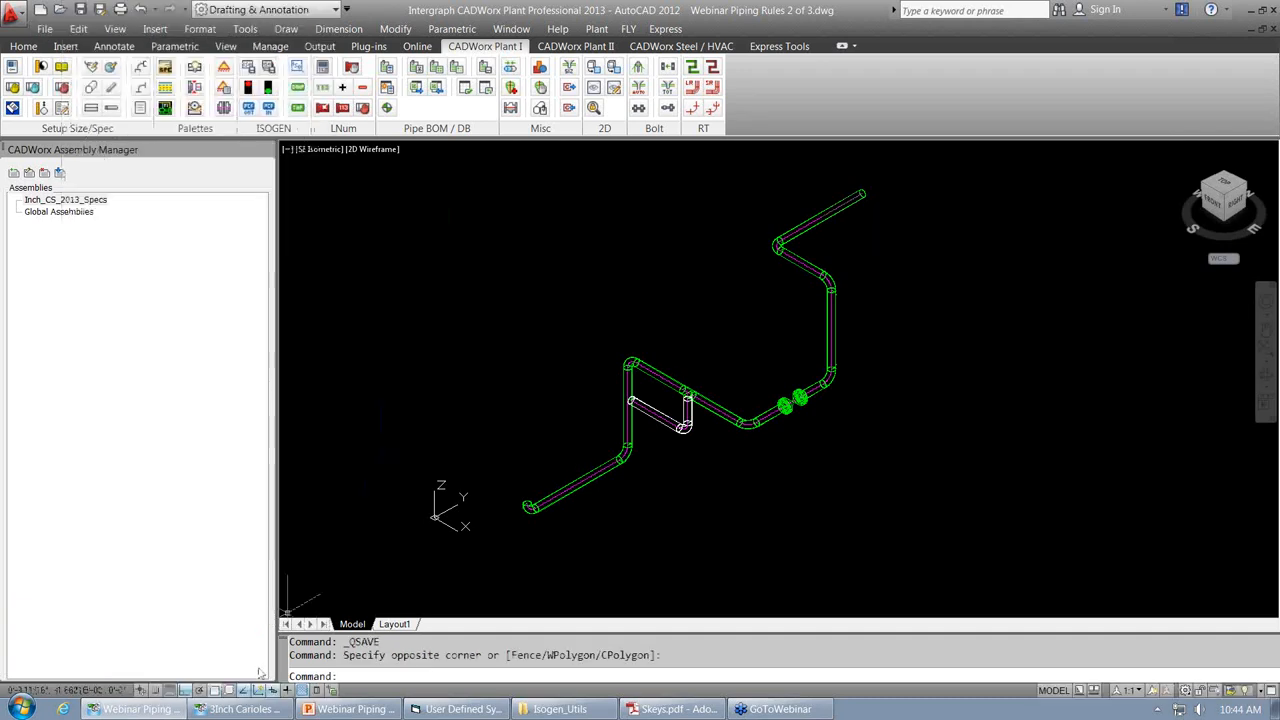
click(44, 30)
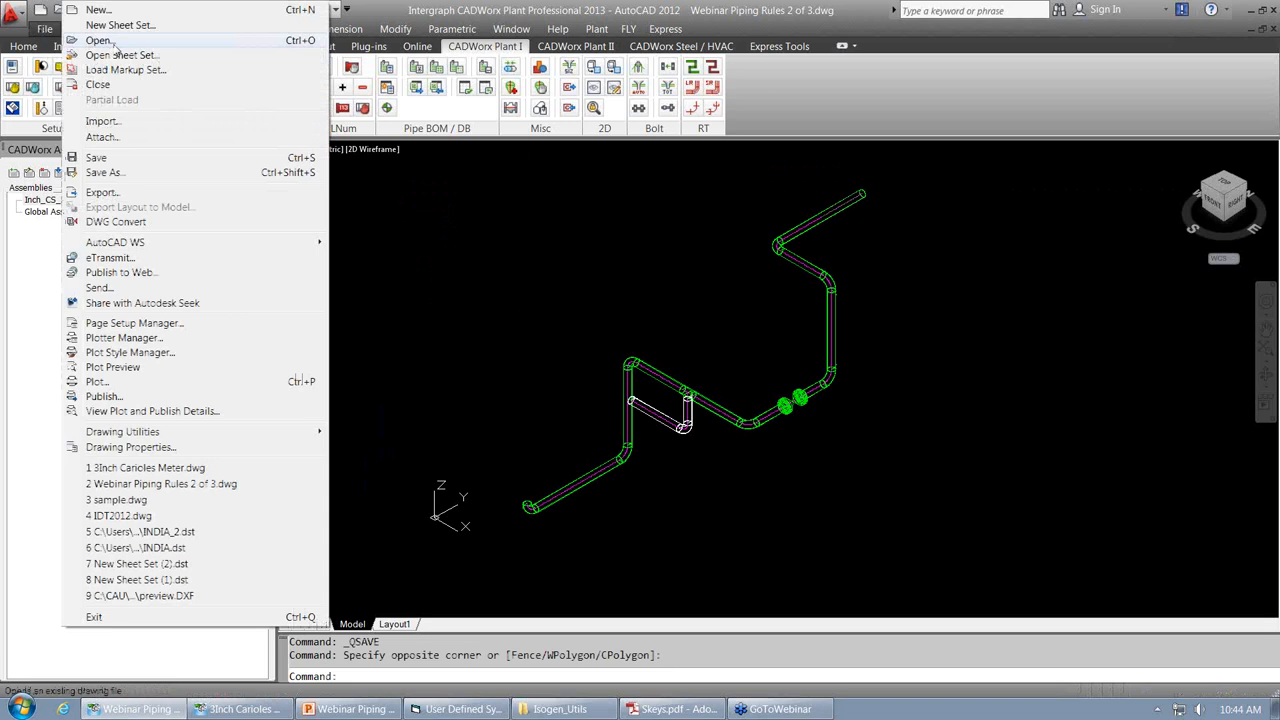
key(Escape)
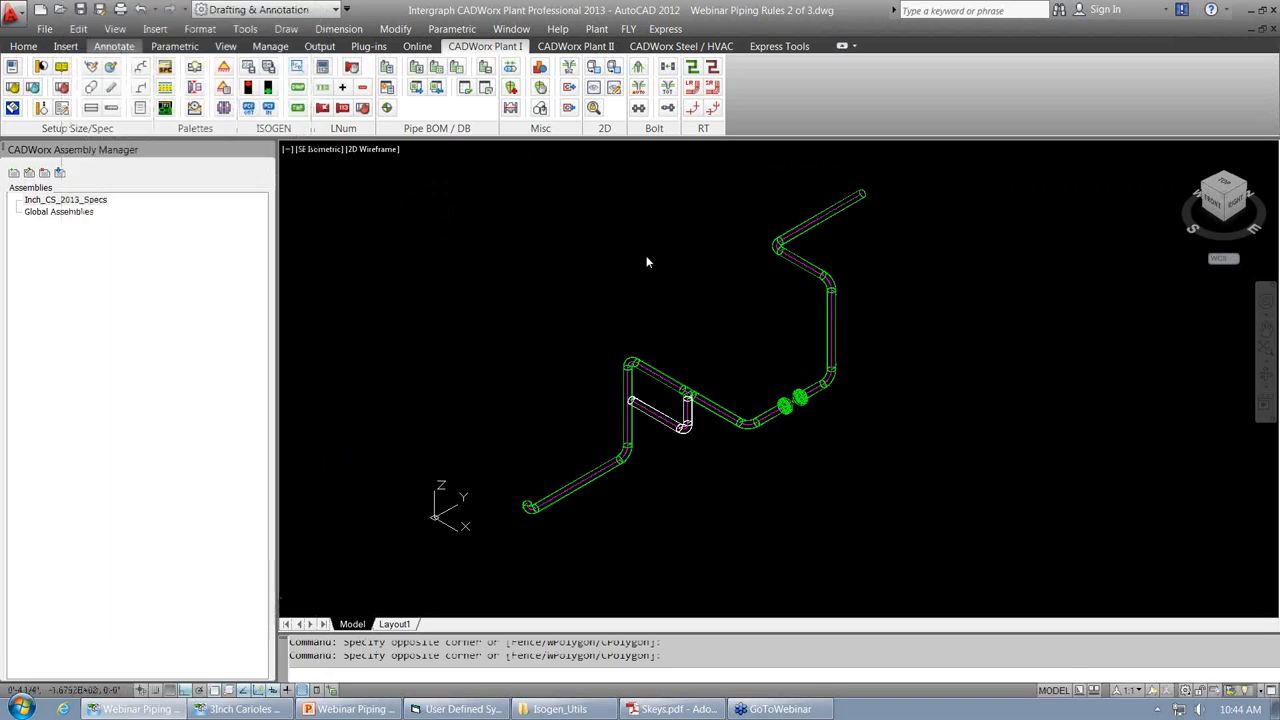
double_click(647, 261)
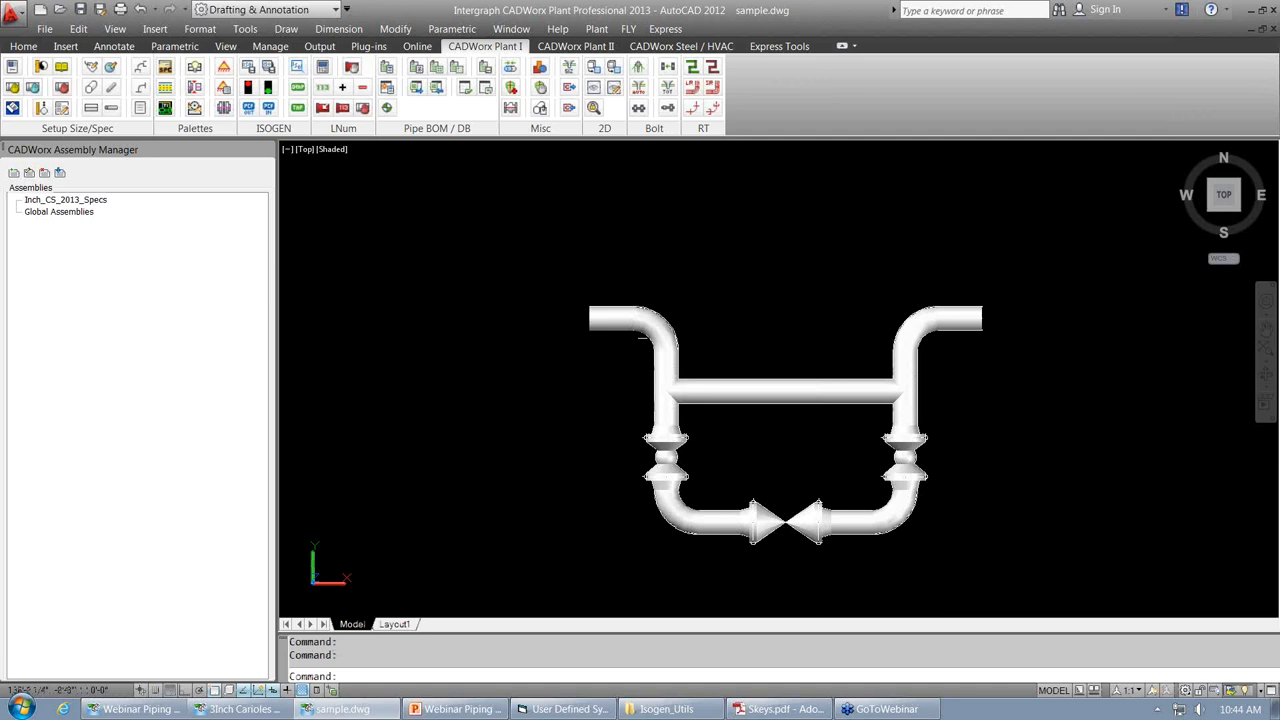
click(660, 335)
click(670, 393)
click(760, 393)
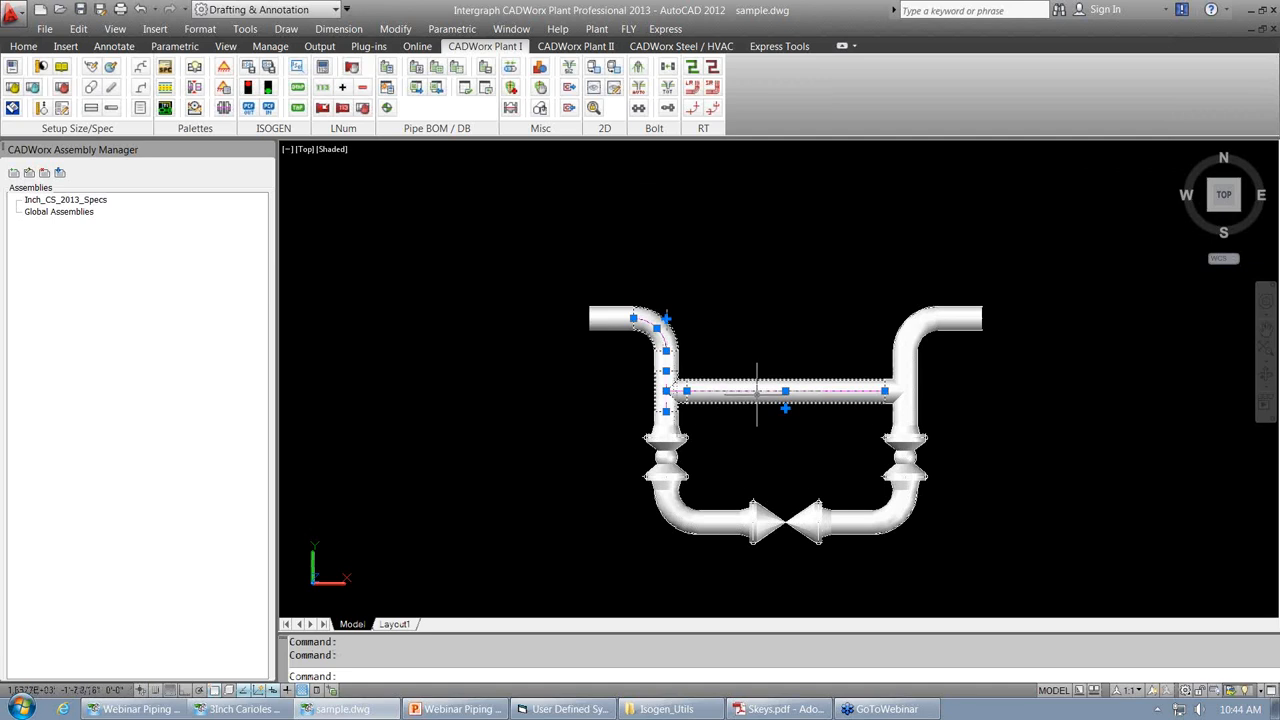
click(900, 325)
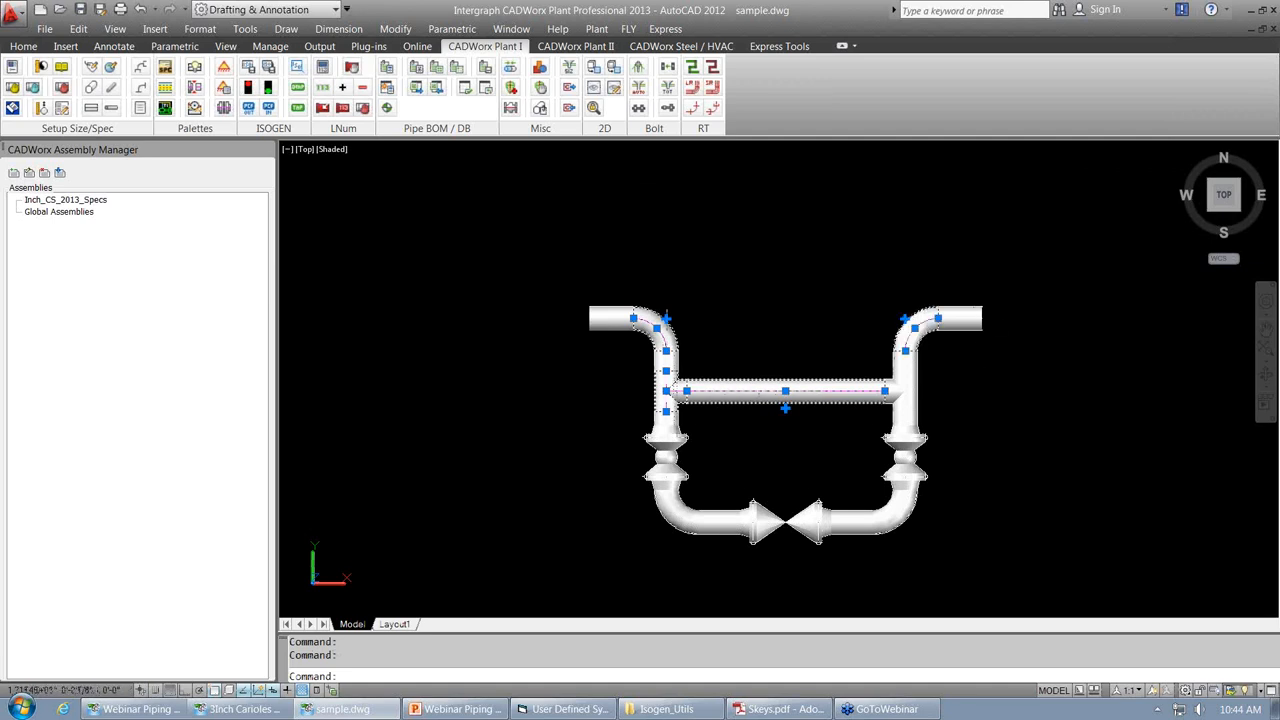
key(Escape)
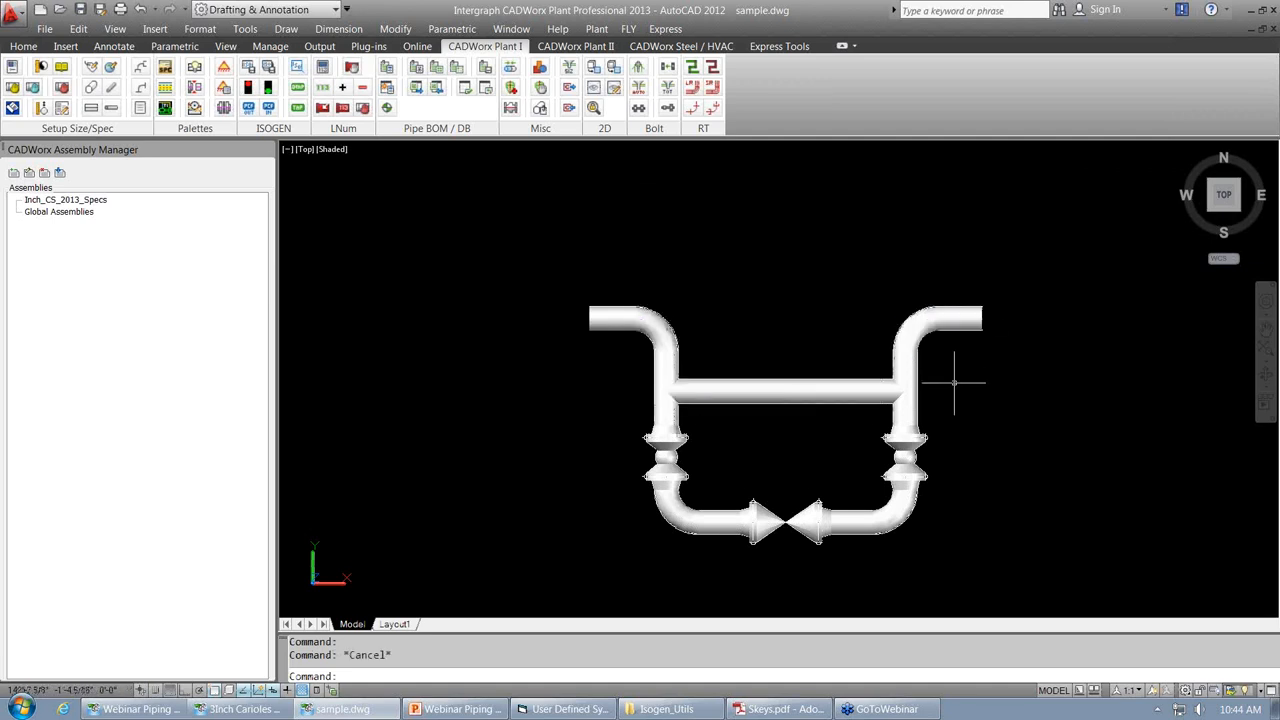
Make an assembly named sample from all the piping components, with its insert point at the open end of the upper-left pipe.
click(14, 173)
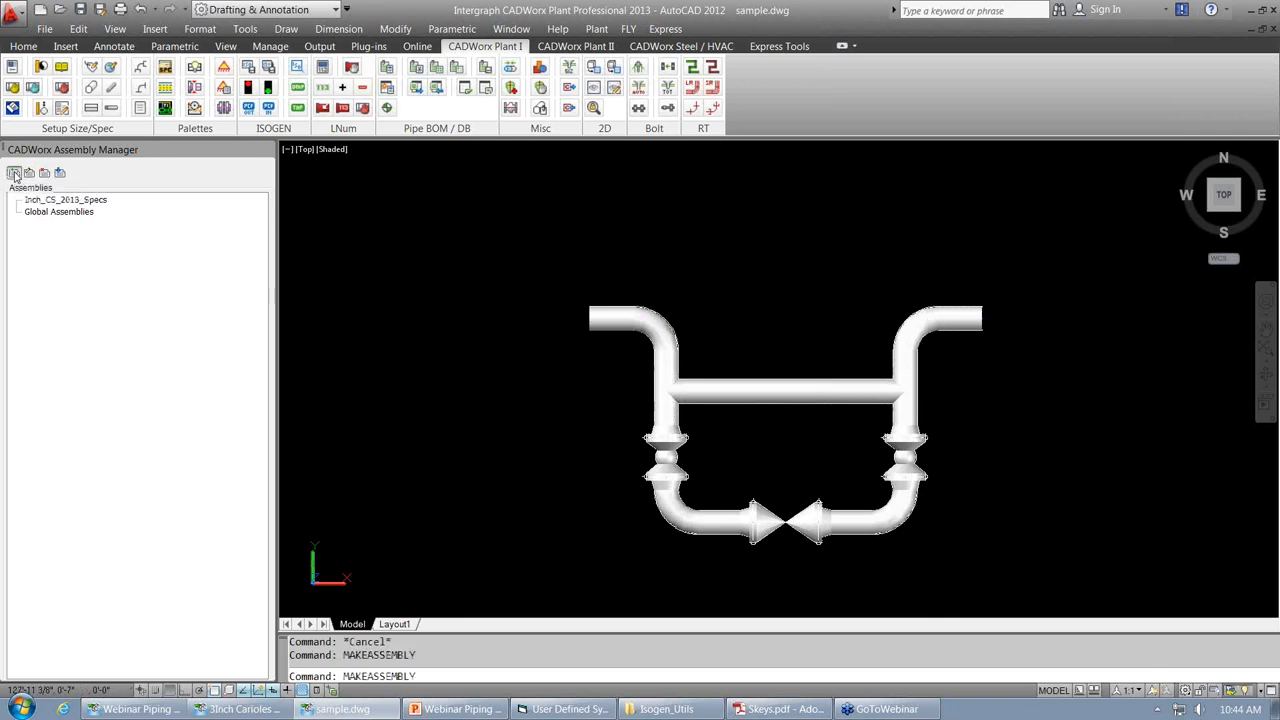
click(1006, 573)
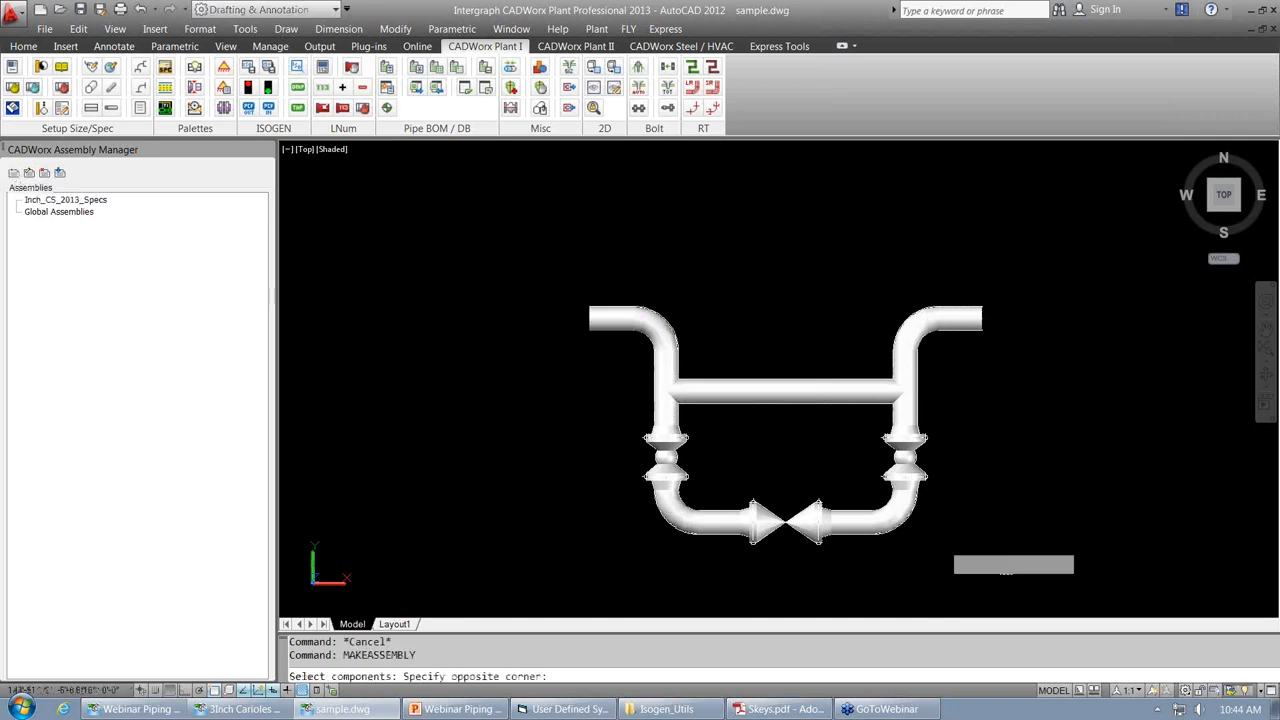
click(426, 222)
key(Return)
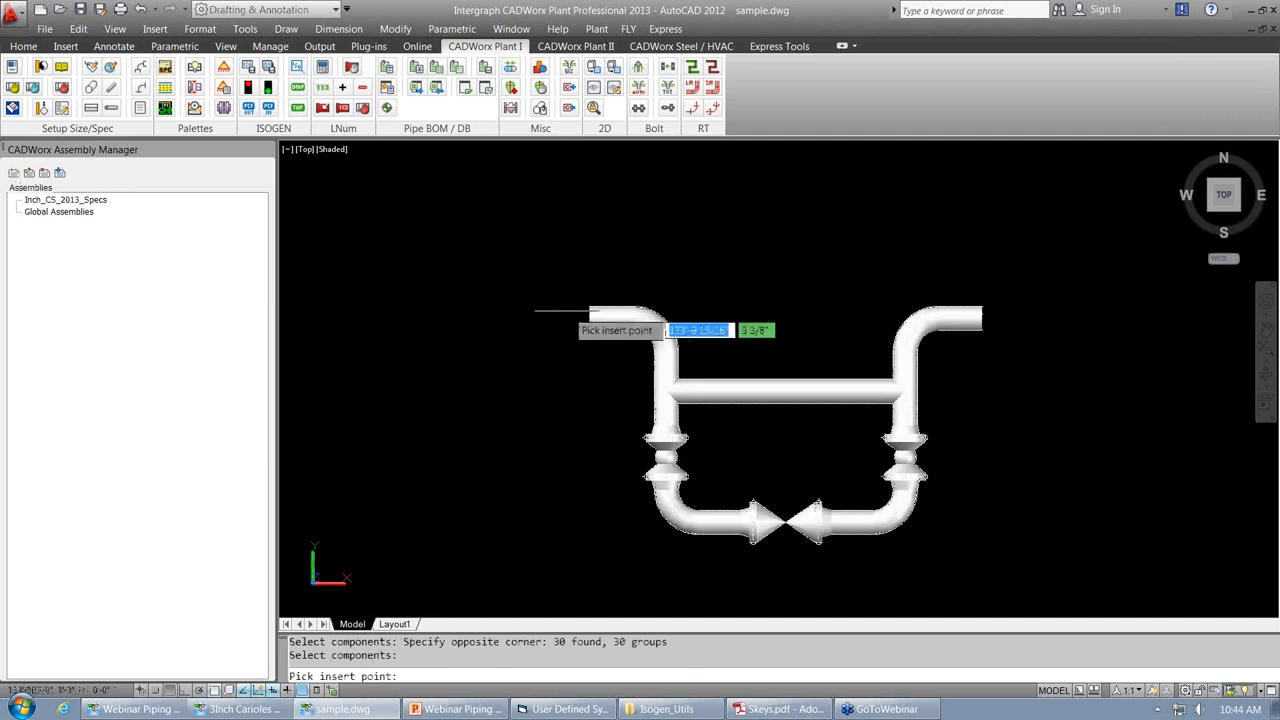
click(590, 316)
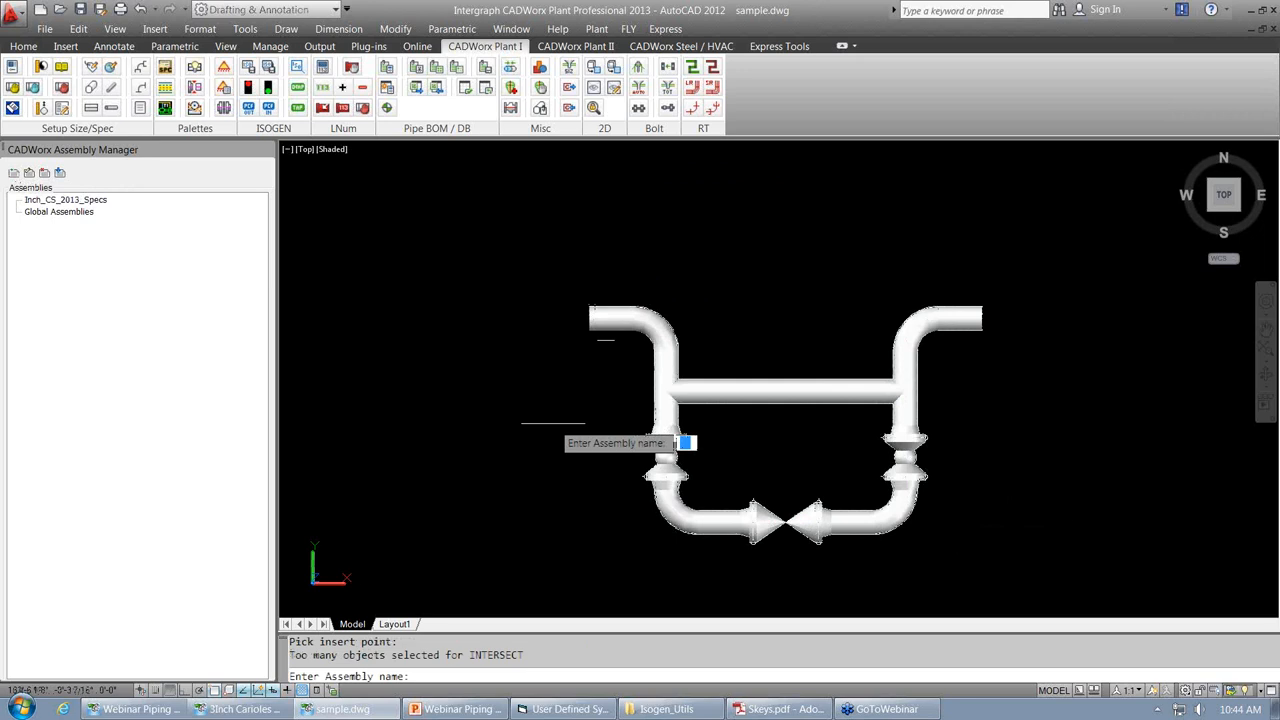
text(sample)
key(Return)
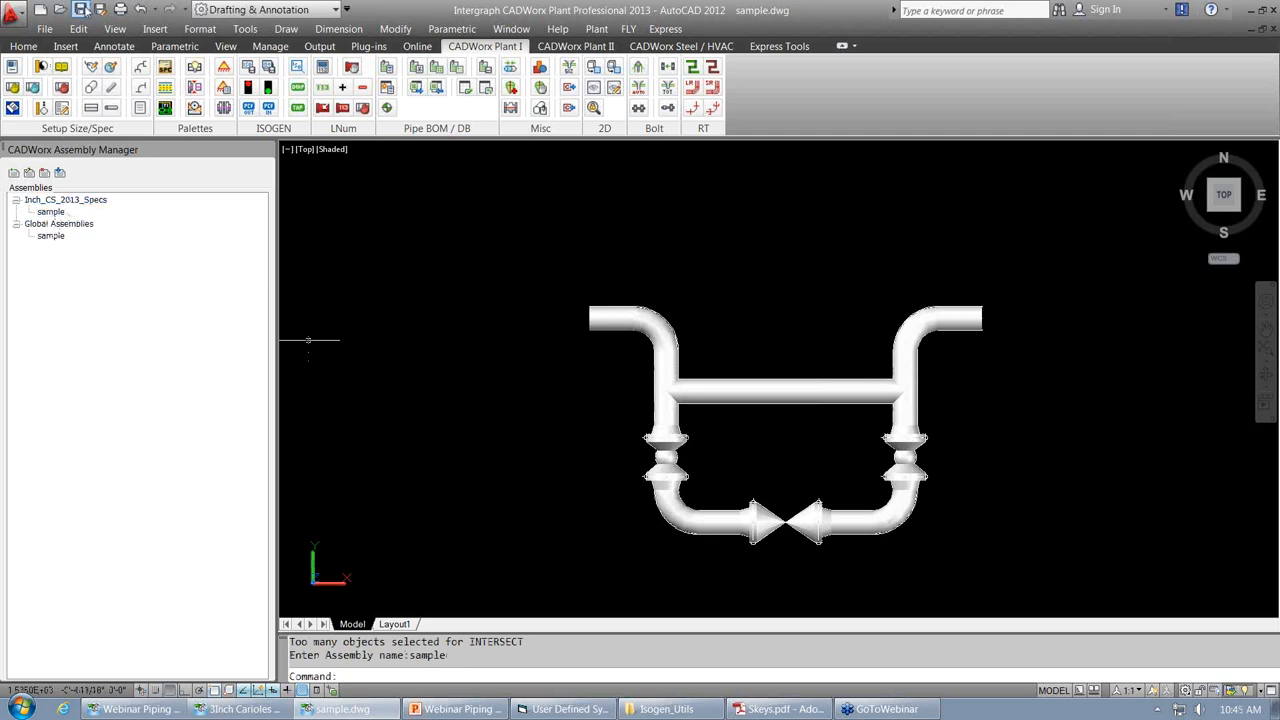
Save sample.dwg and switch back to the Webinar Piping Rules 2 of 3.dwg drawing.
click(80, 9)
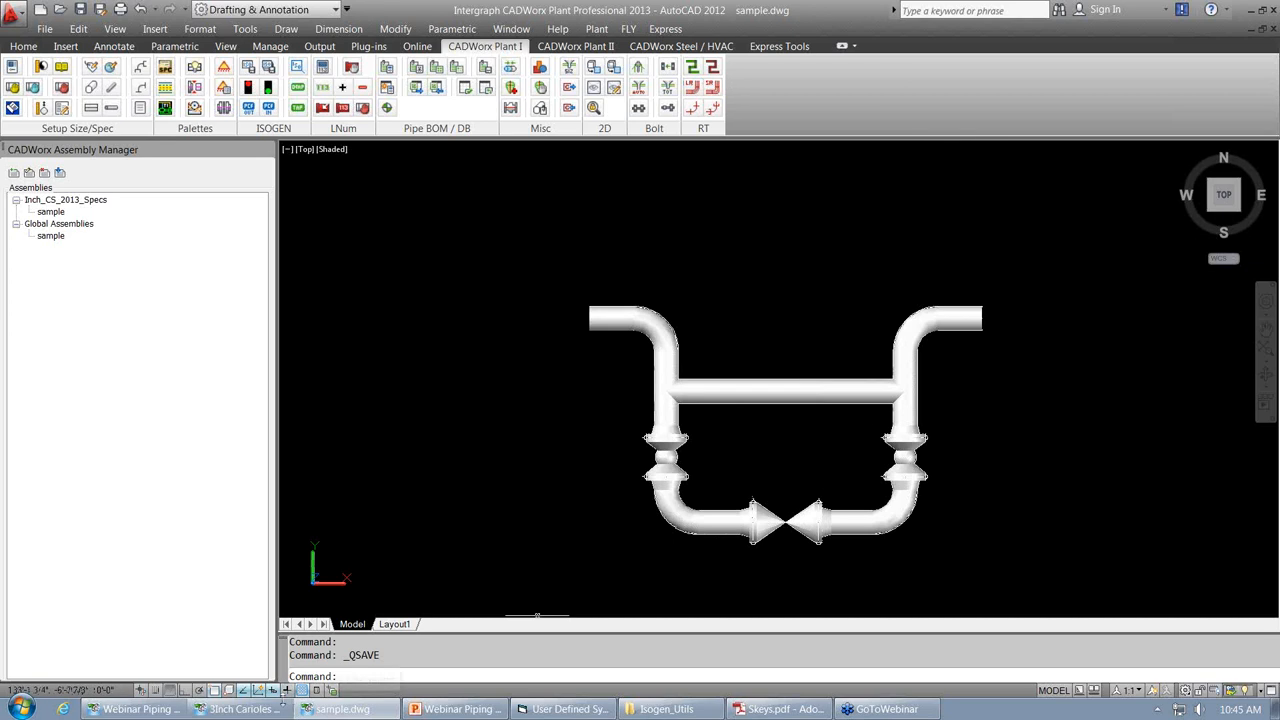
mouse_move(150, 714)
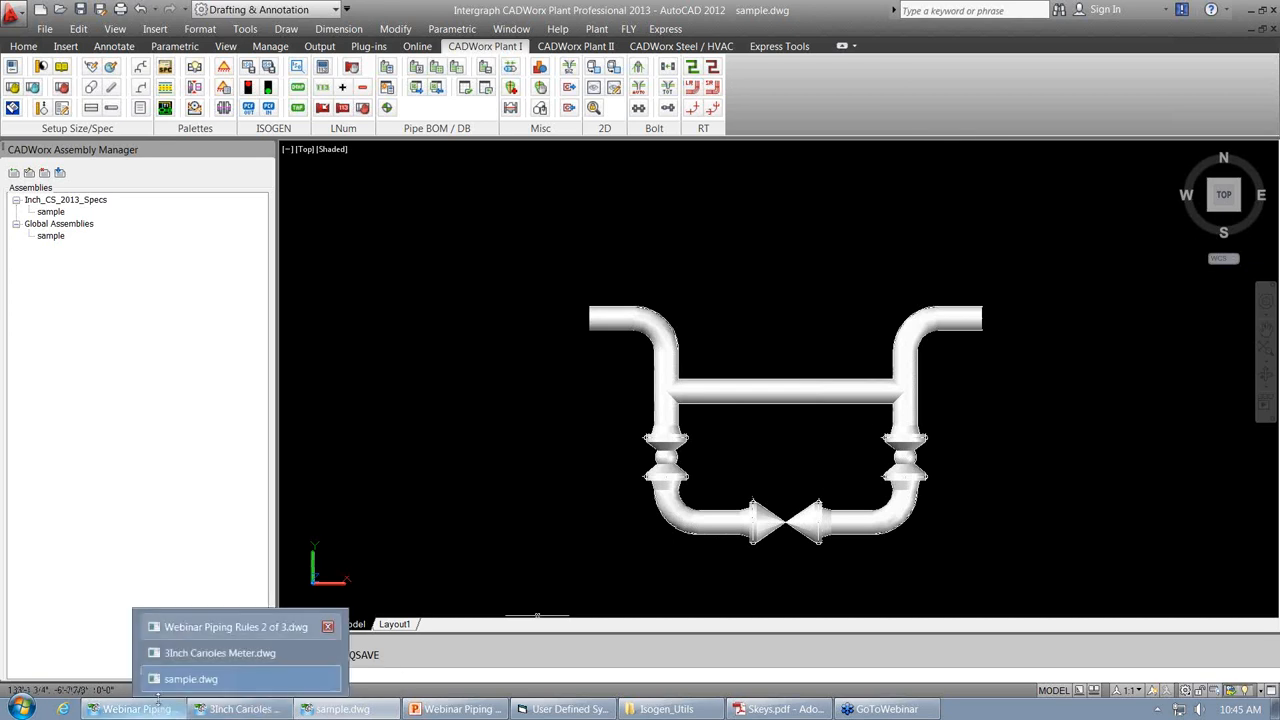
click(208, 628)
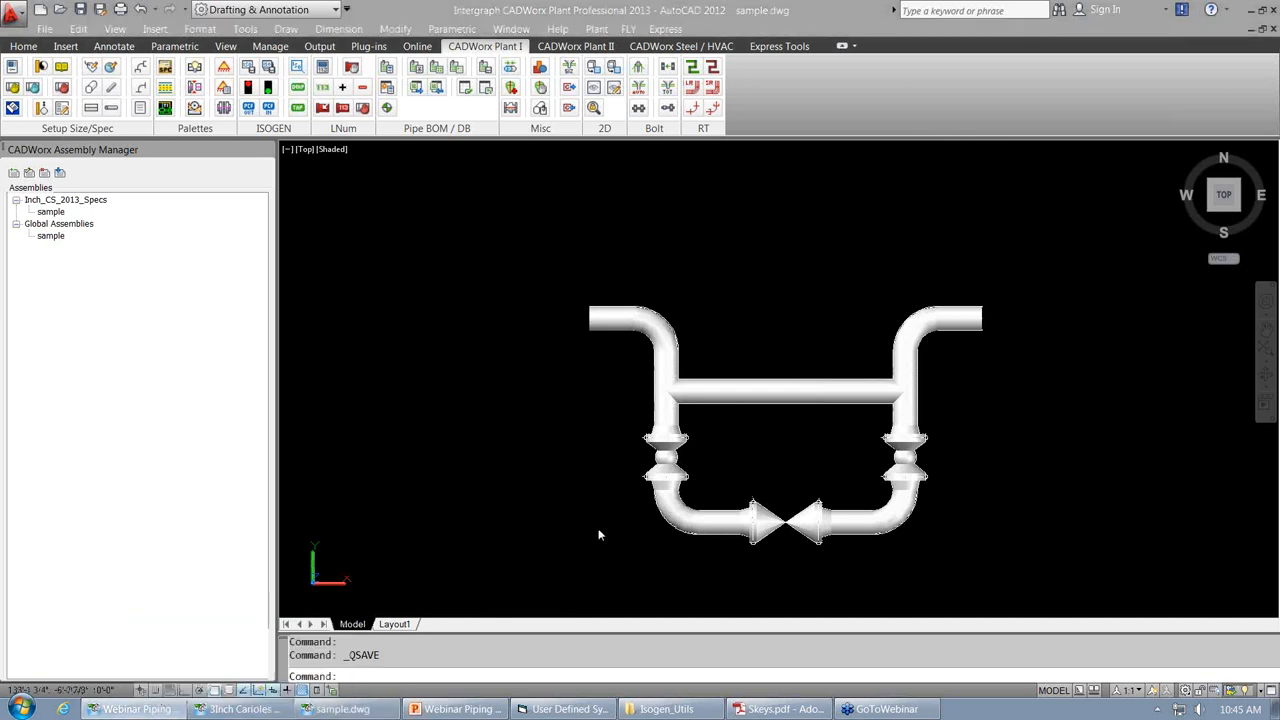
click(698, 414)
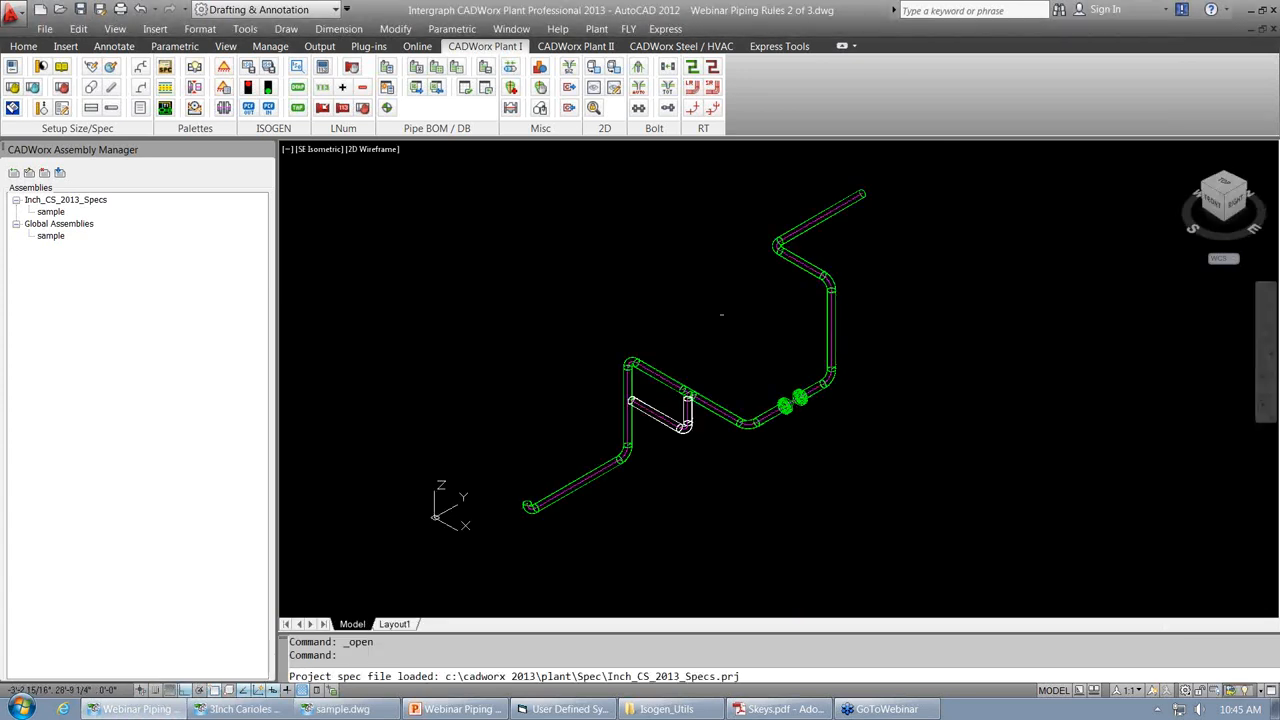
Insert the sample assembly from Inch_CS_2013_Specs at the open upper-right end of the line, with its valve loop hanging down.
middle_drag(720, 318, 725, 347)
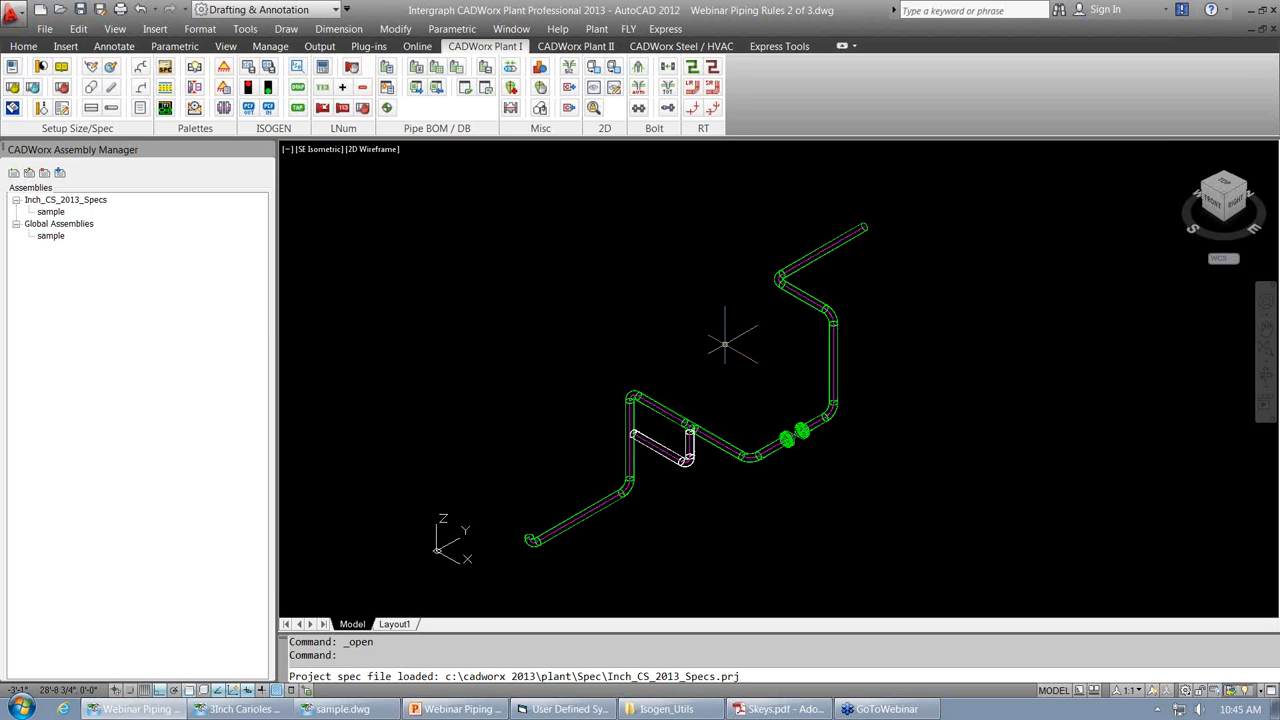
click(52, 212)
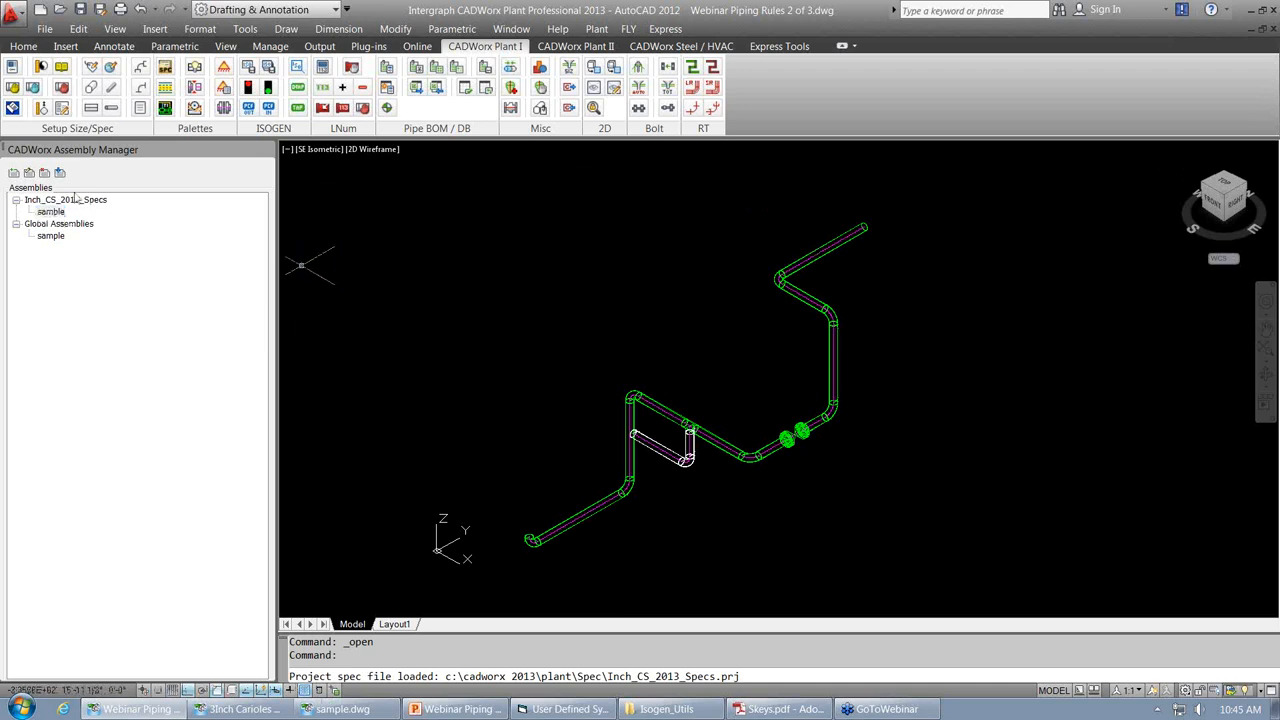
click(59, 173)
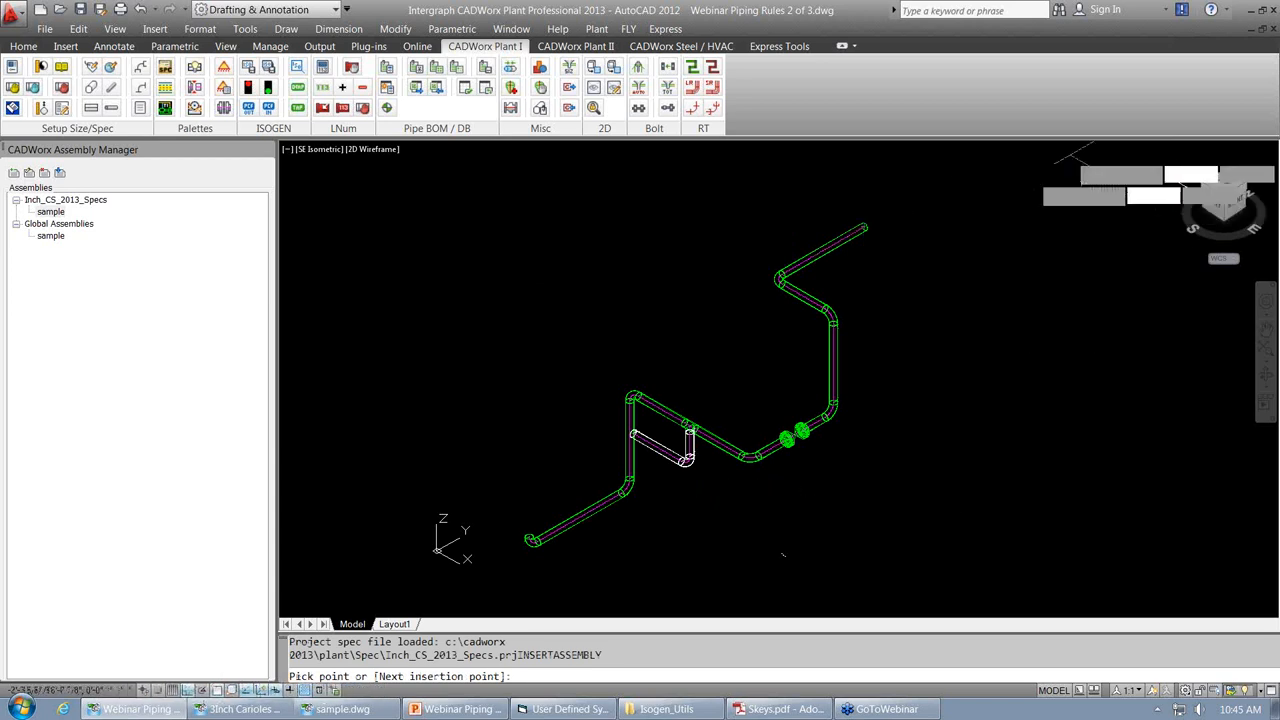
click(864, 227)
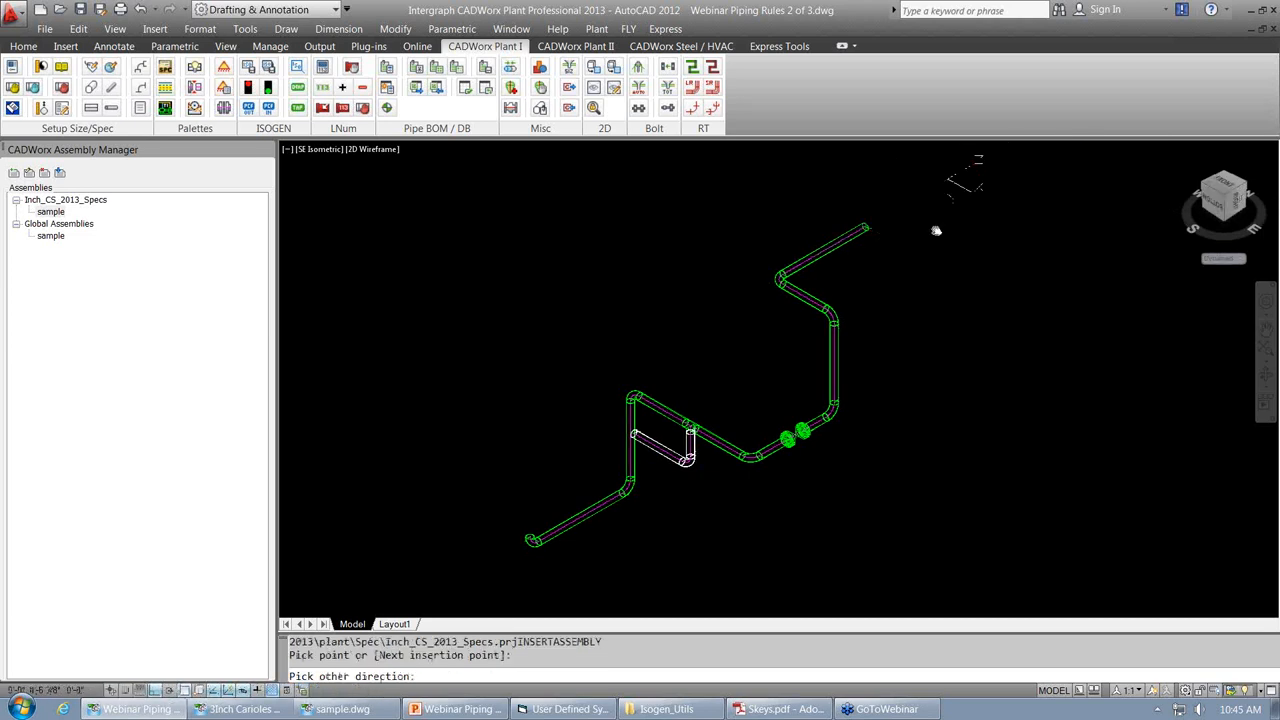
middle_drag(936, 240, 865, 367)
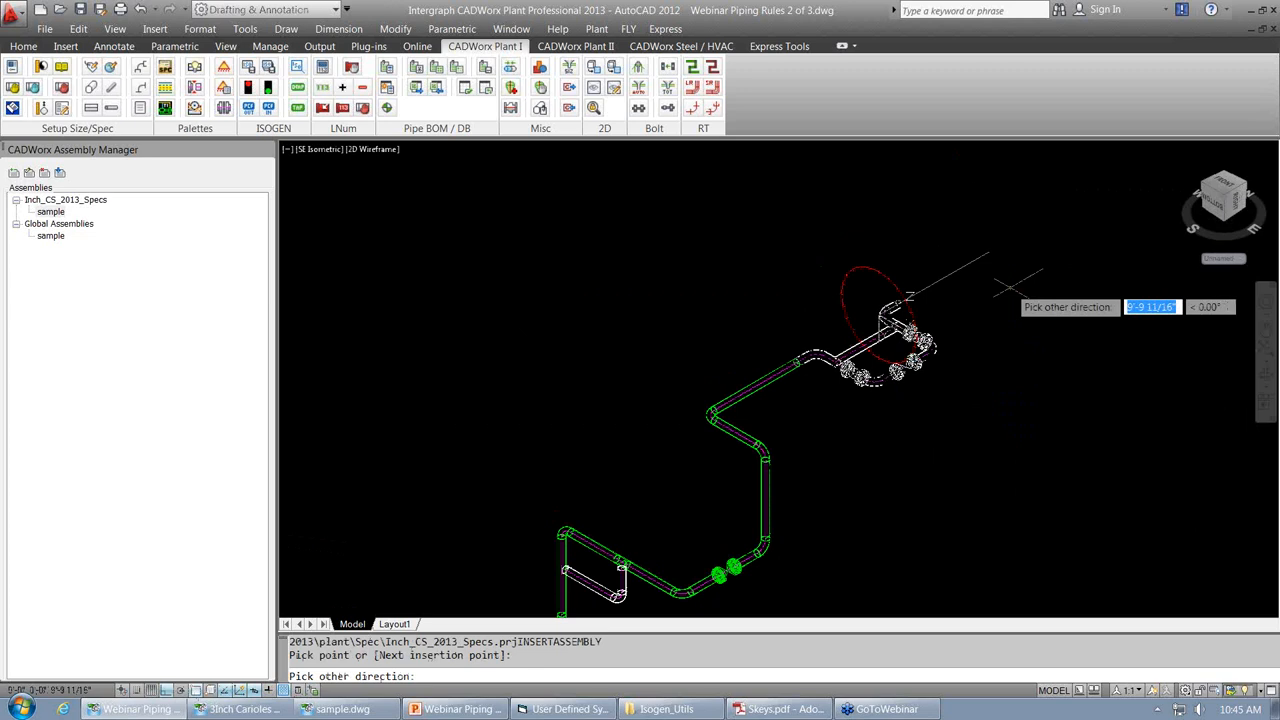
click(940, 452)
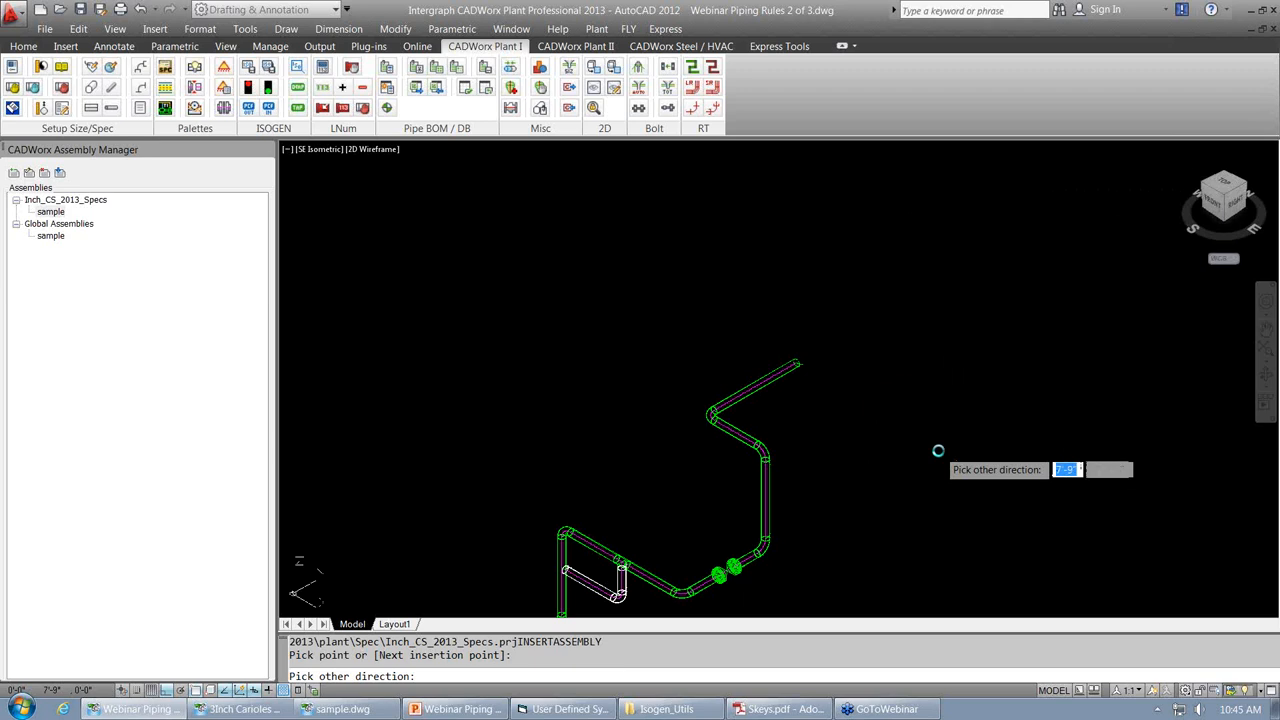
click(939, 452)
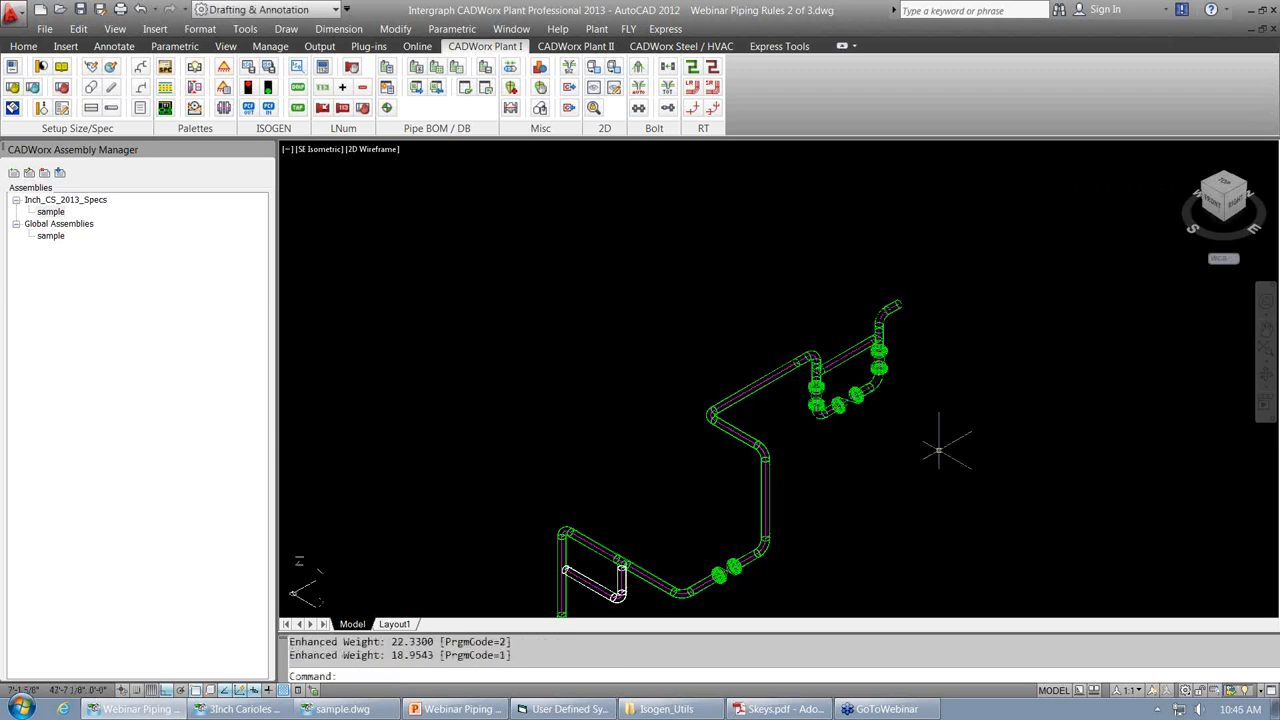
Examine the component data of the straight bypass pipe in the inserted assembly, including its size, line number and specification.
scroll(850, 365, up, 3)
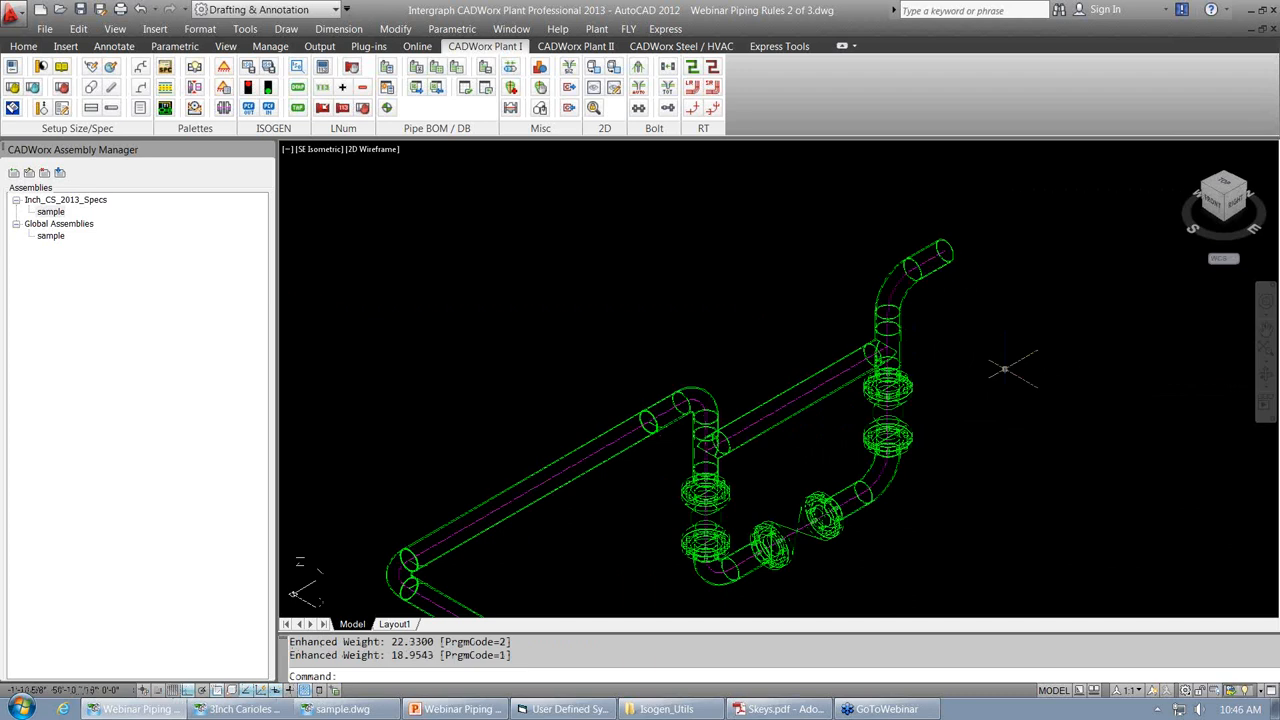
click(768, 400)
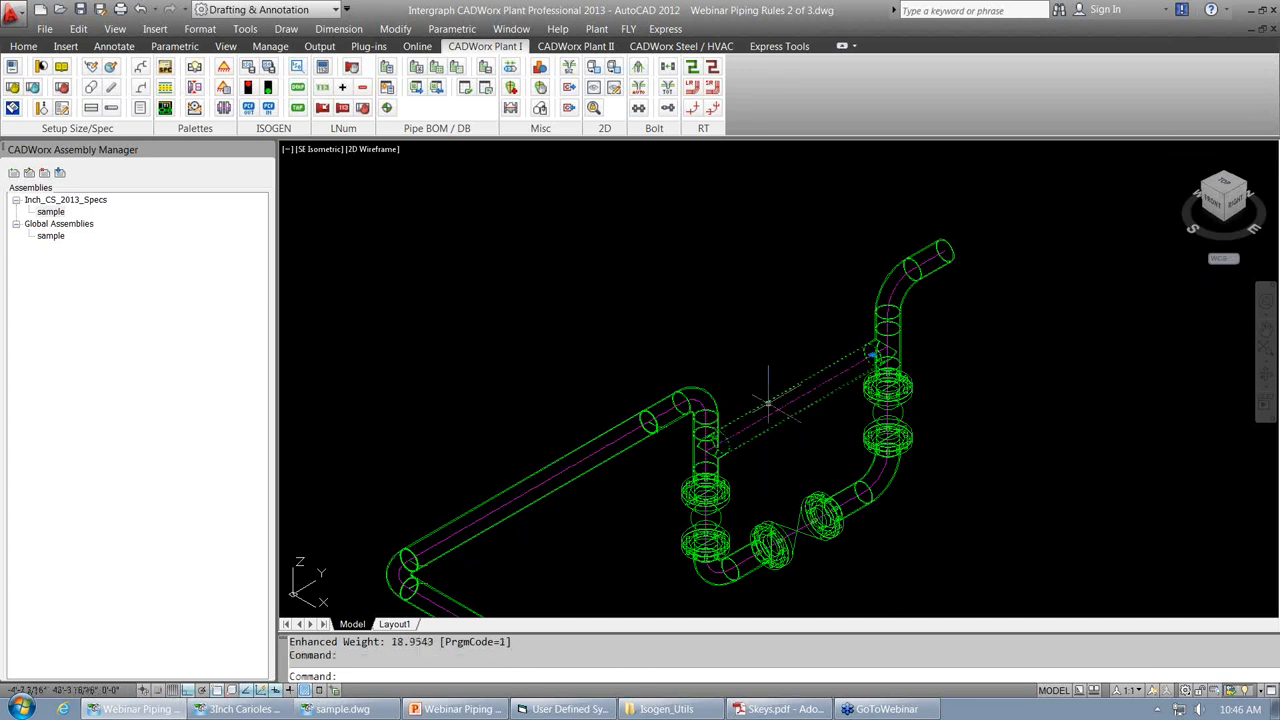
double_click(768, 400)
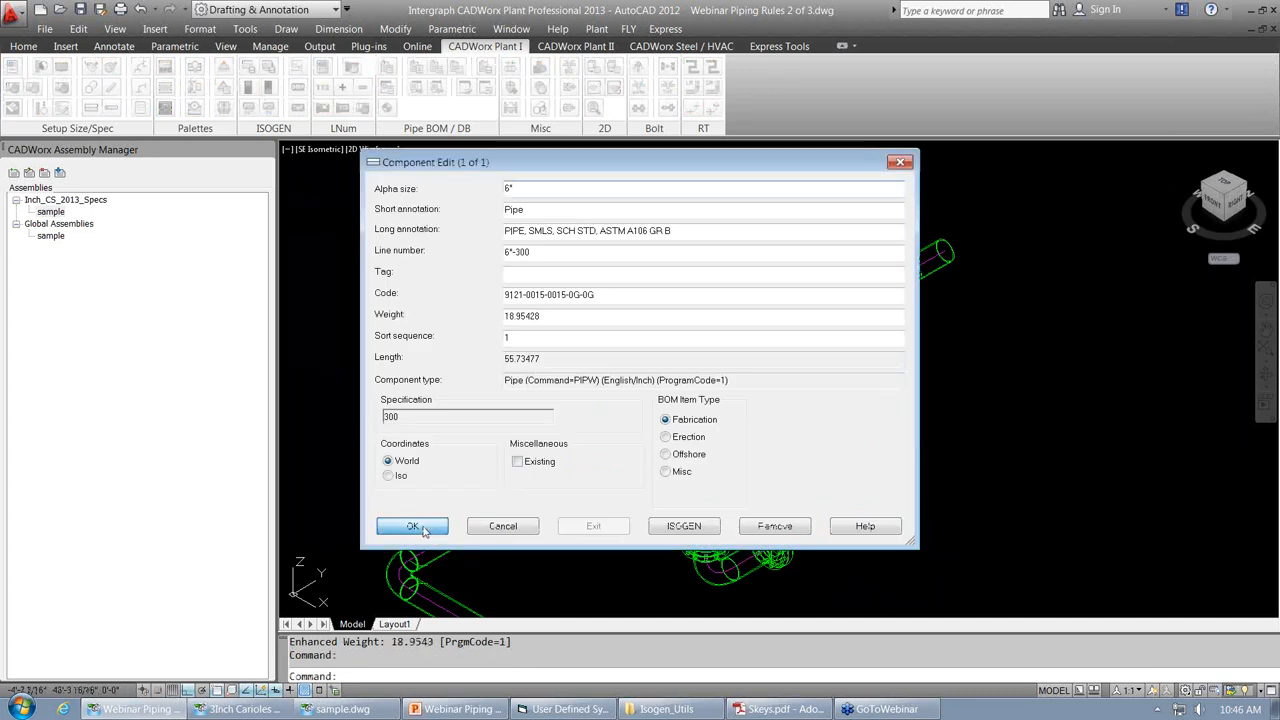
click(408, 528)
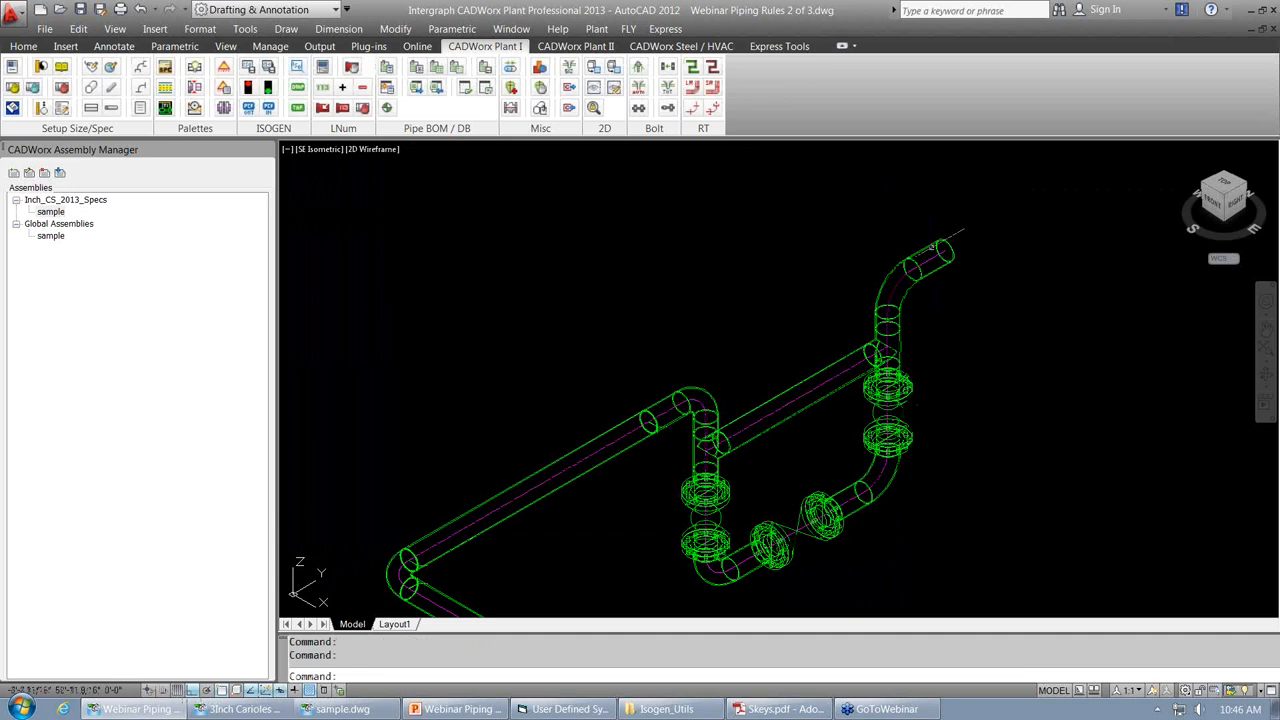
Extend the short pipe at the assembly's open end straight ahead by about 2'-5 1/2".
click(930, 258)
click(943, 256)
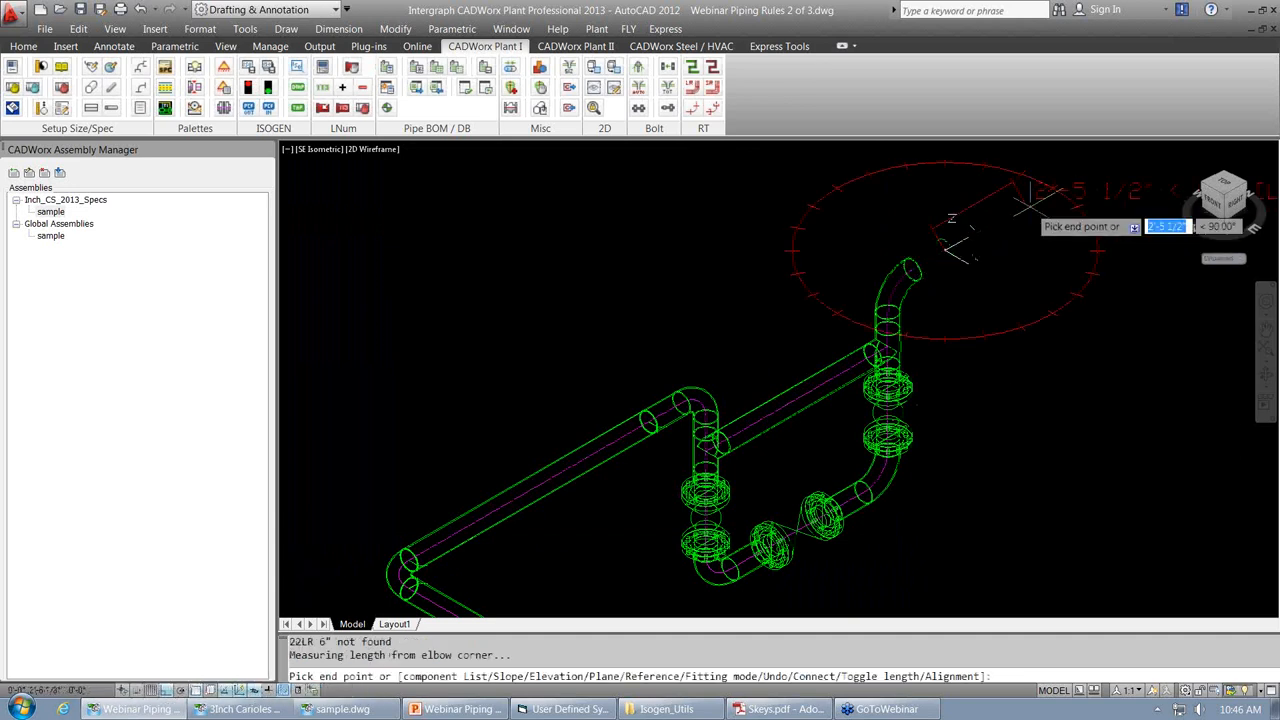
click(1030, 205)
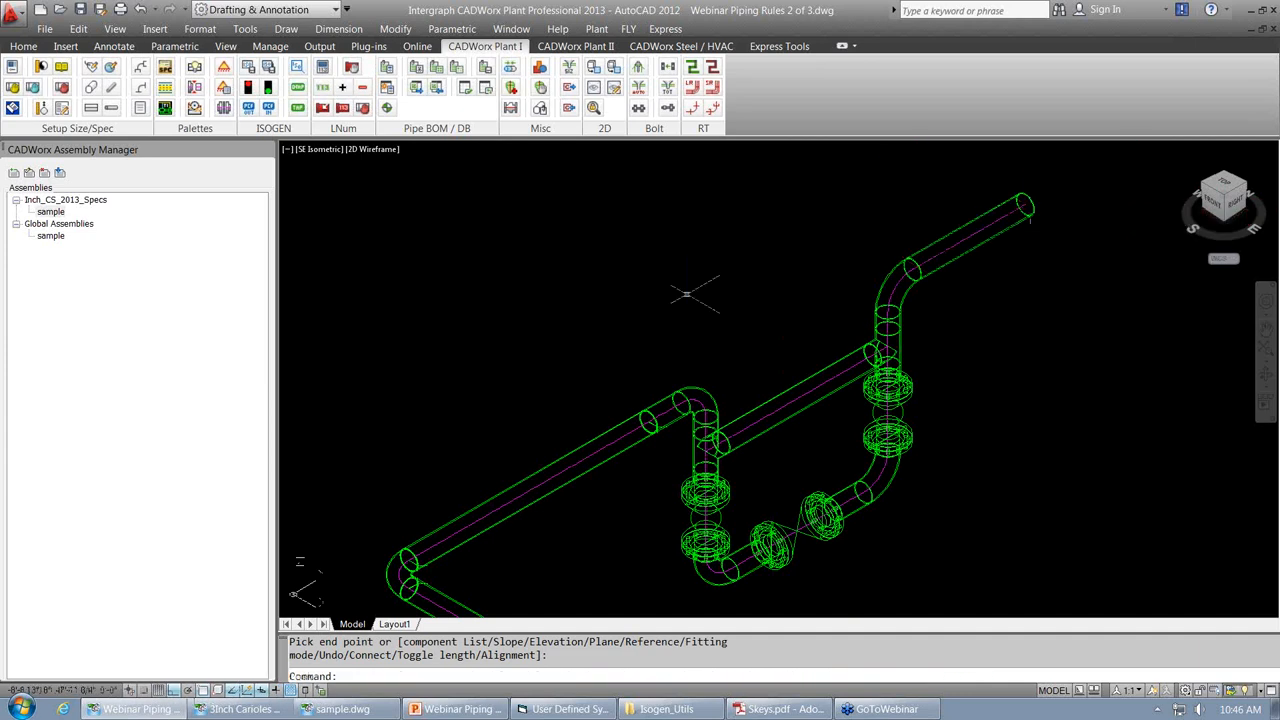
Replace the elbow at the assembly's upper-right corner with a 6" tee that opens upward.
middle_drag(677, 400, 671, 349)
scroll(810, 455, down, 4)
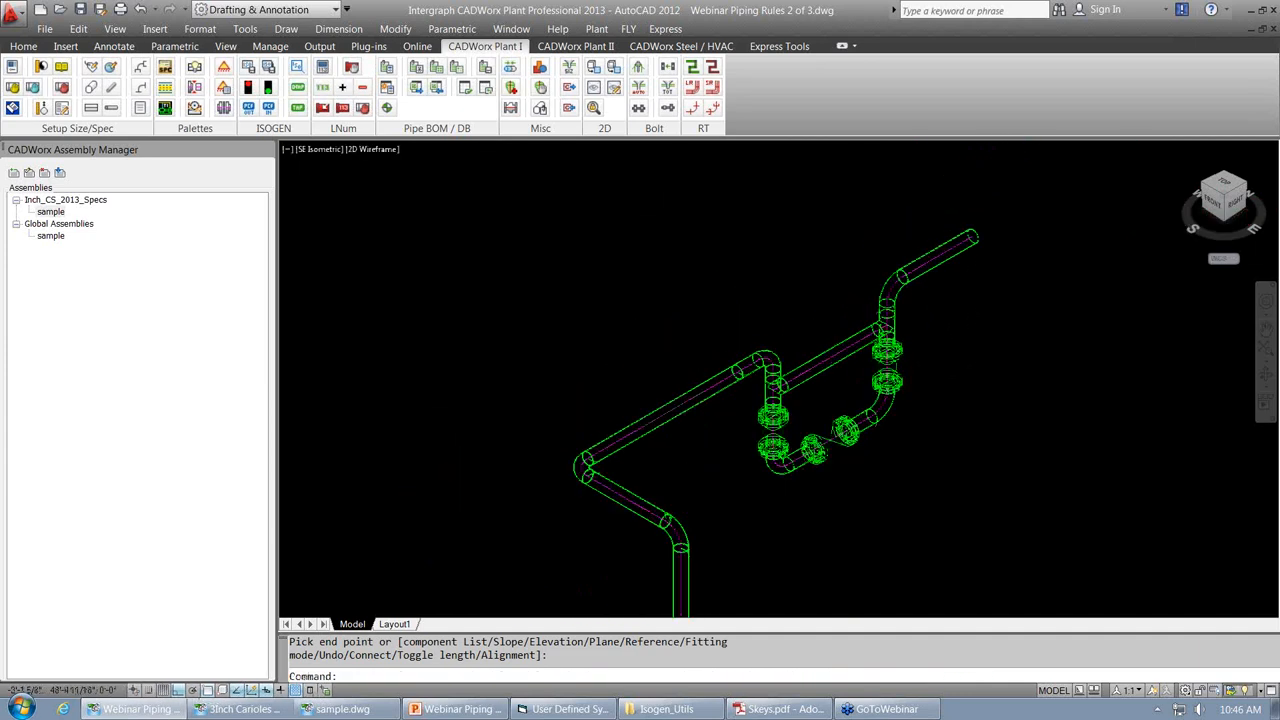
middle_drag(810, 455, 683, 460)
scroll(683, 460, up, 5)
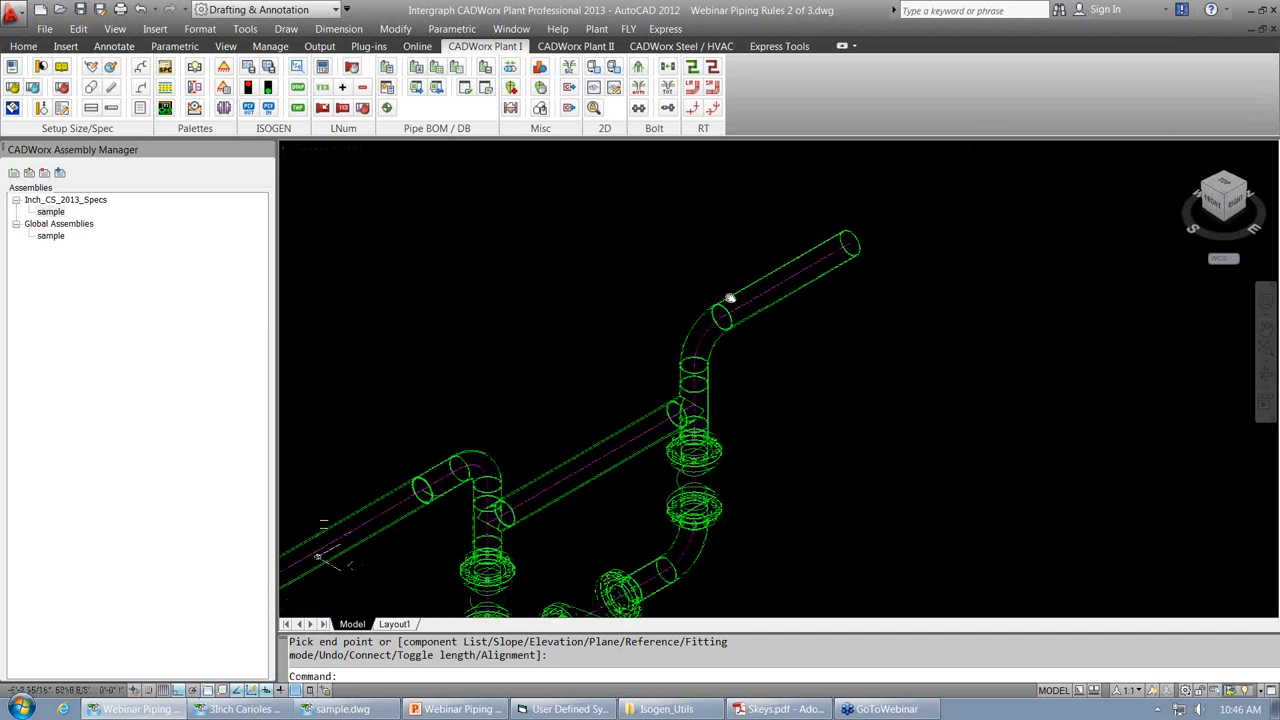
mouse_move(849, 434)
middle_down()
mouse_move(872, 407)
mouse_move(880, 355)
mouse_move(874, 485)
mouse_move(868, 430)
middle_up()
key(Return)
click(783, 259)
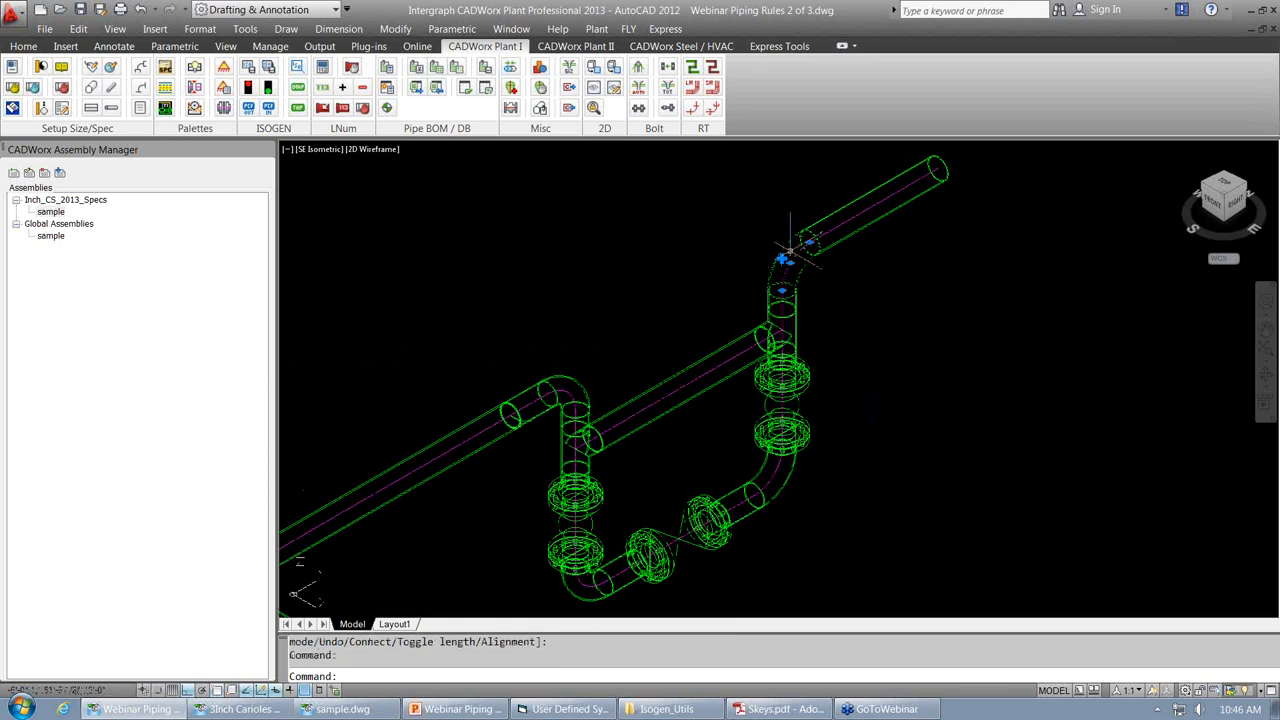
click(783, 259)
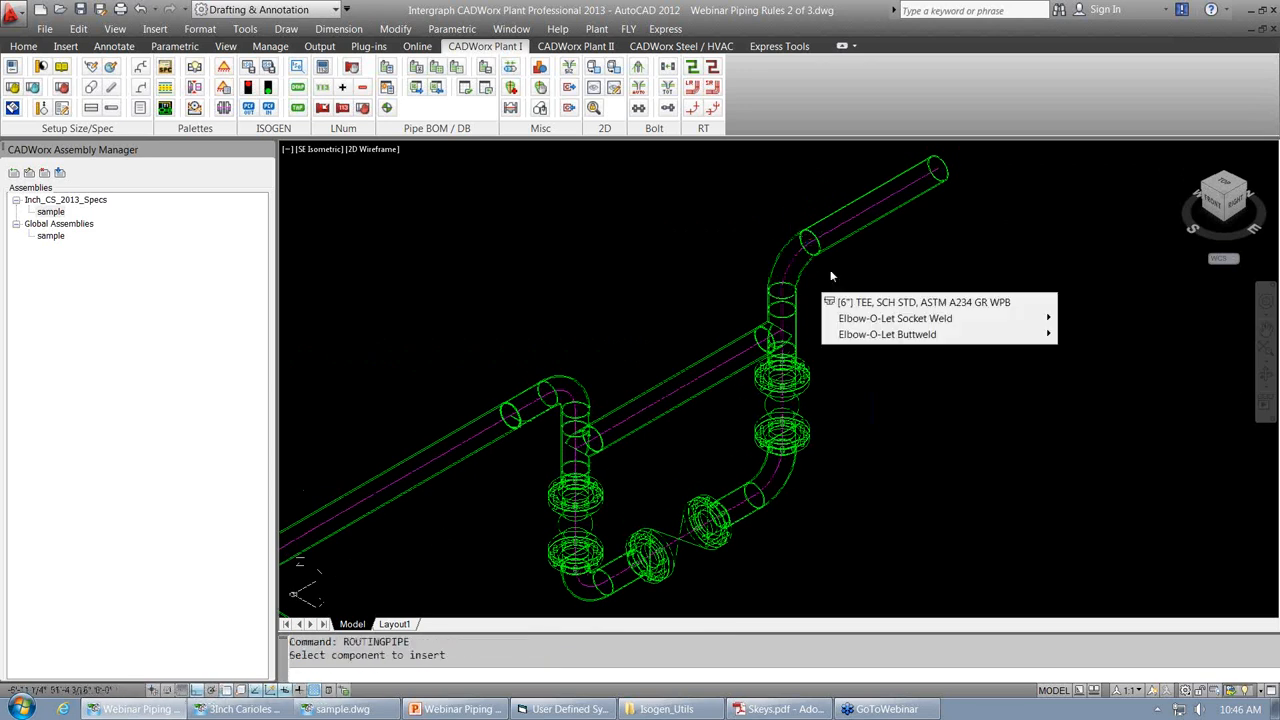
click(877, 305)
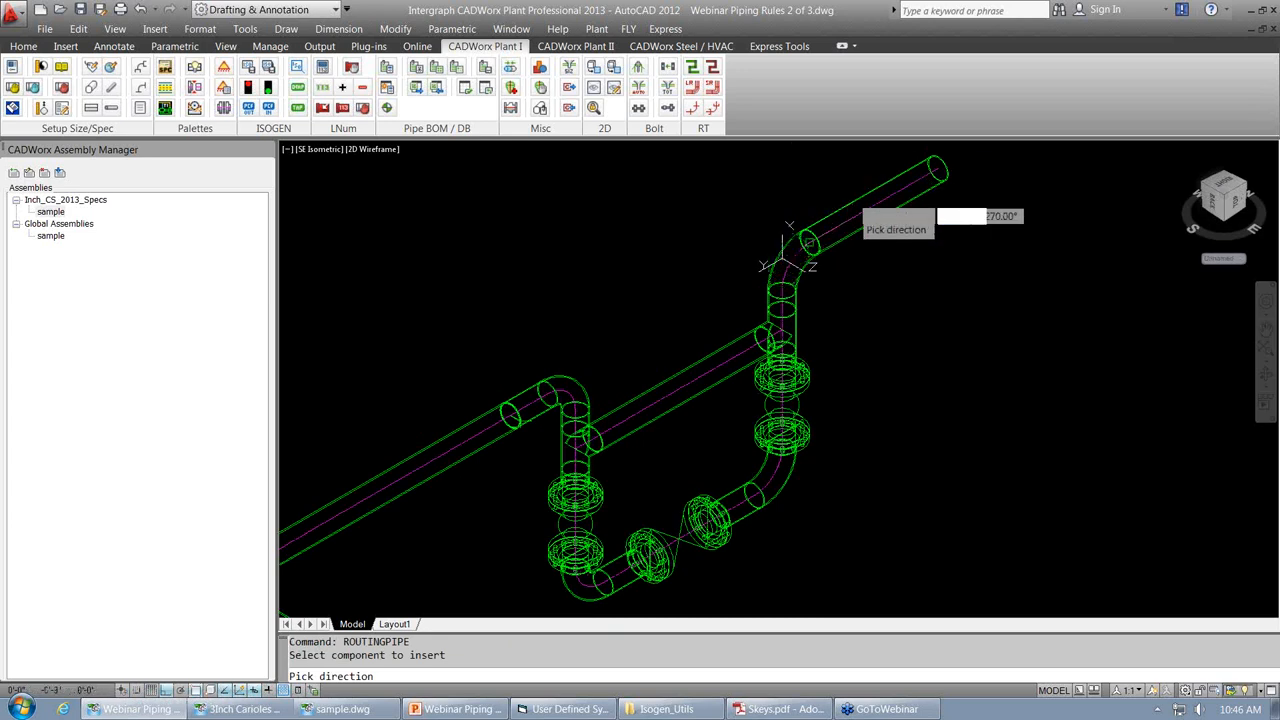
click(788, 238)
Route a vertical pipe upward from the tee's open top end, switching the routing plane as needed.
middle_drag(860, 210, 880, 370)
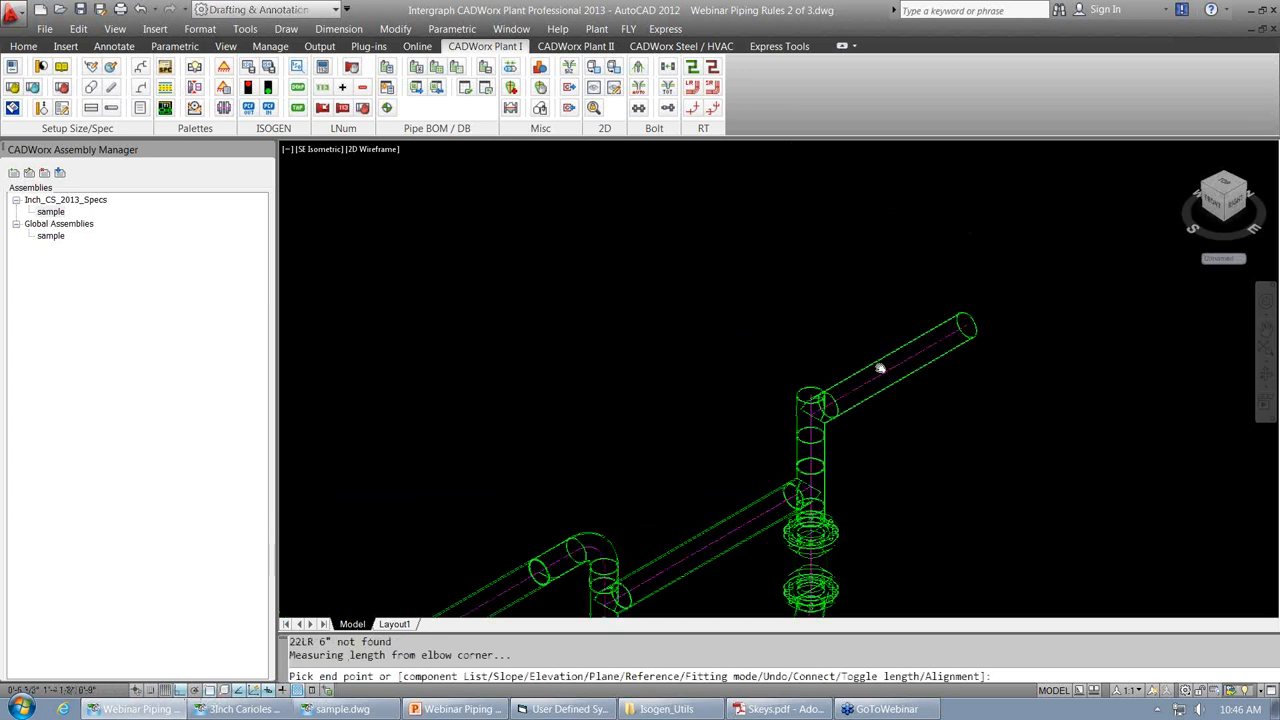
text(p)
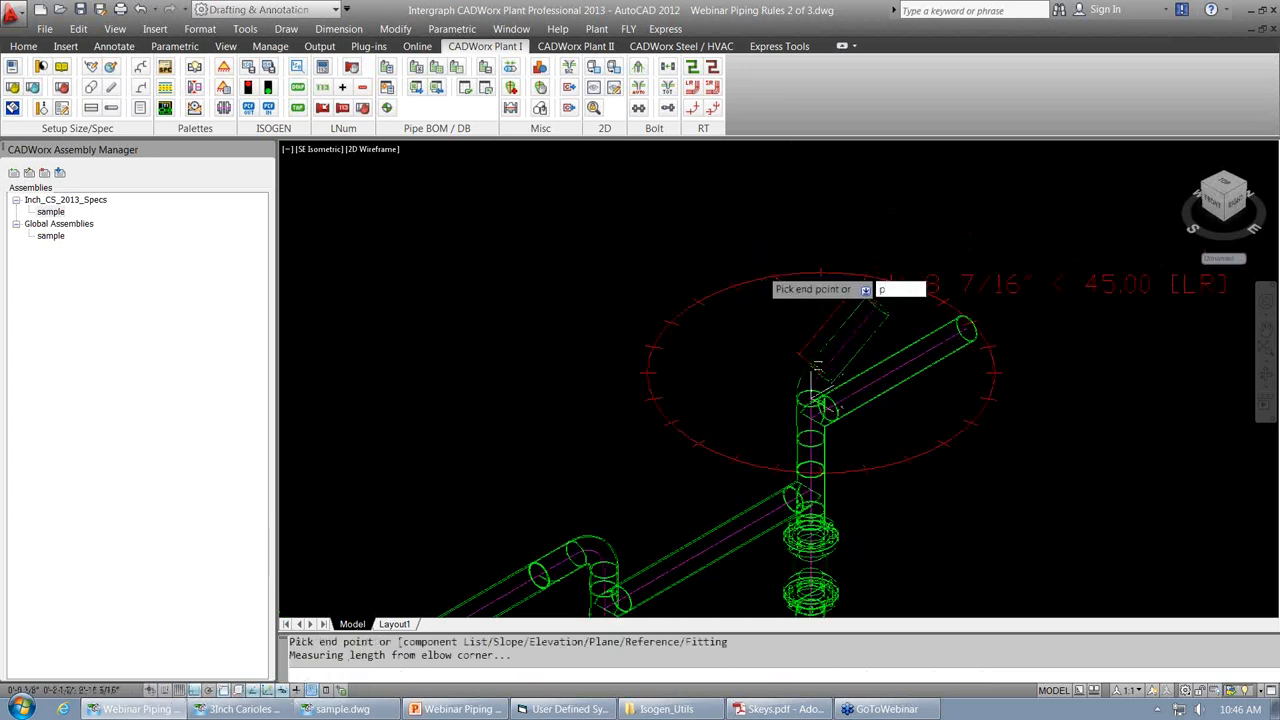
key(Return)
text(p)
key(Return)
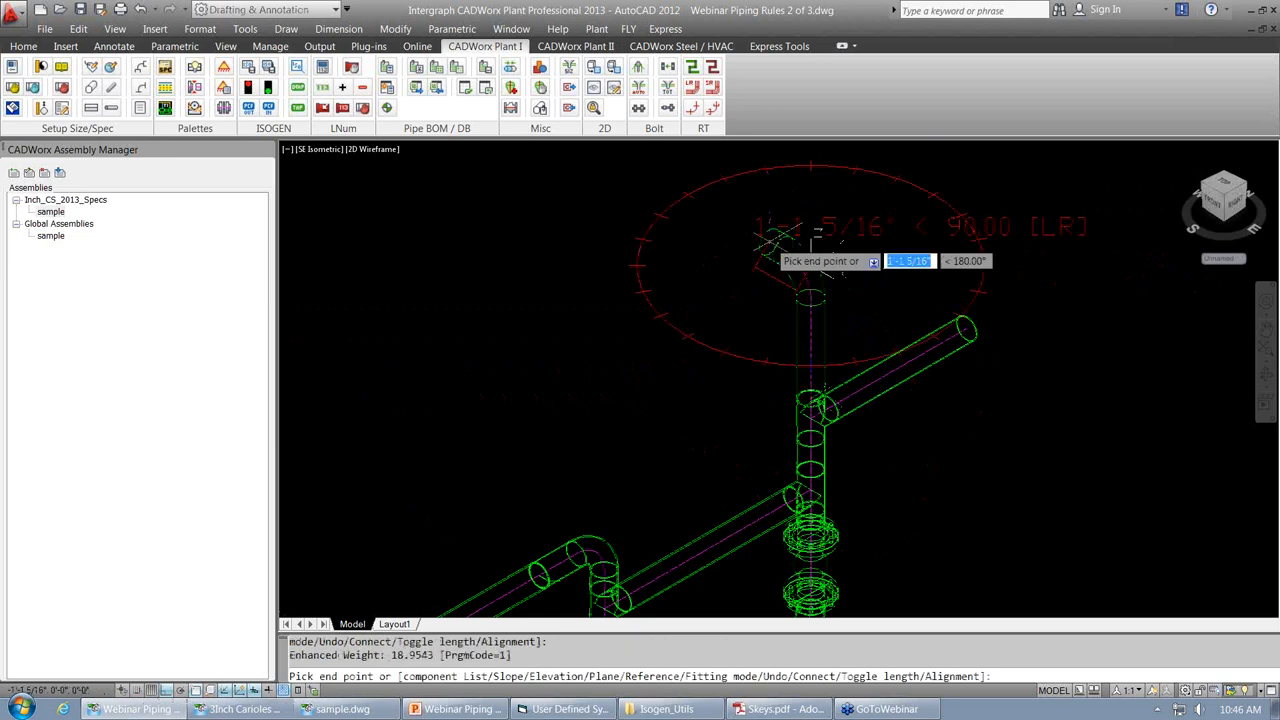
key(Return)
Try to insert a 6"x 1 1/4" buttweld ell-o-let on the elbow at the assembly's inlet, and undo the attempt.
middle_drag(620, 457, 634, 421)
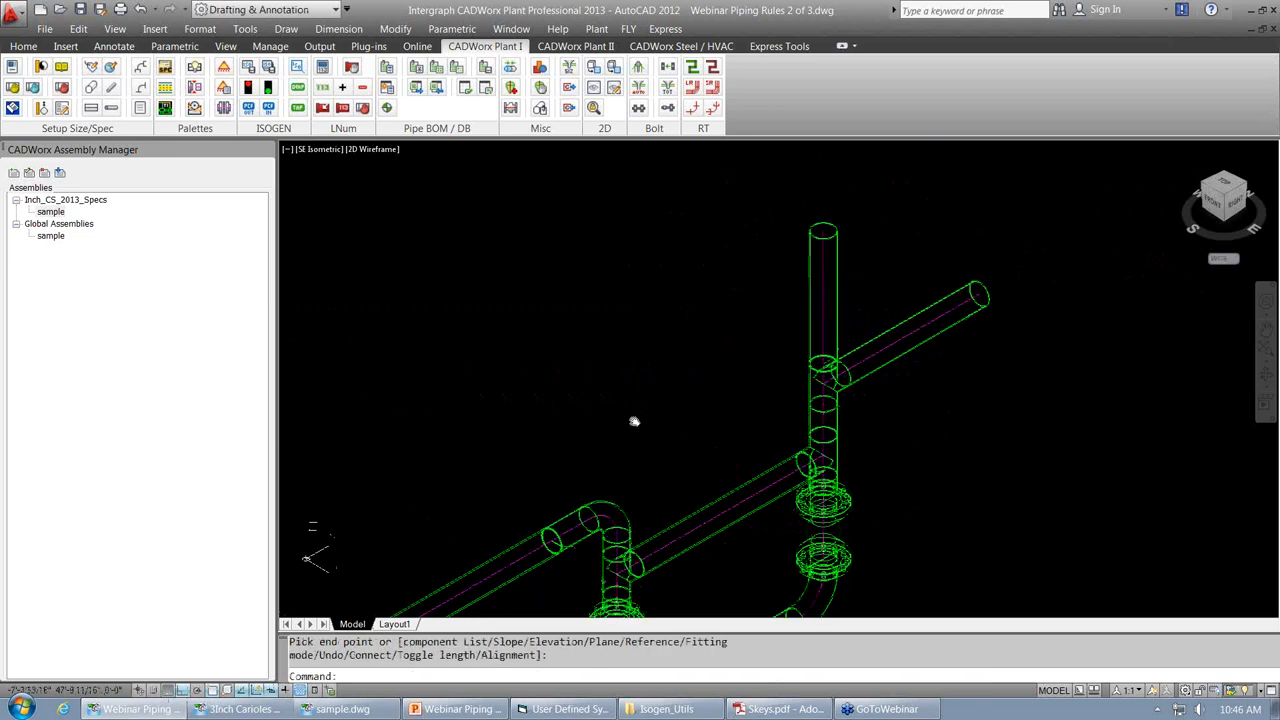
scroll(634, 421, up, 2)
click(632, 465)
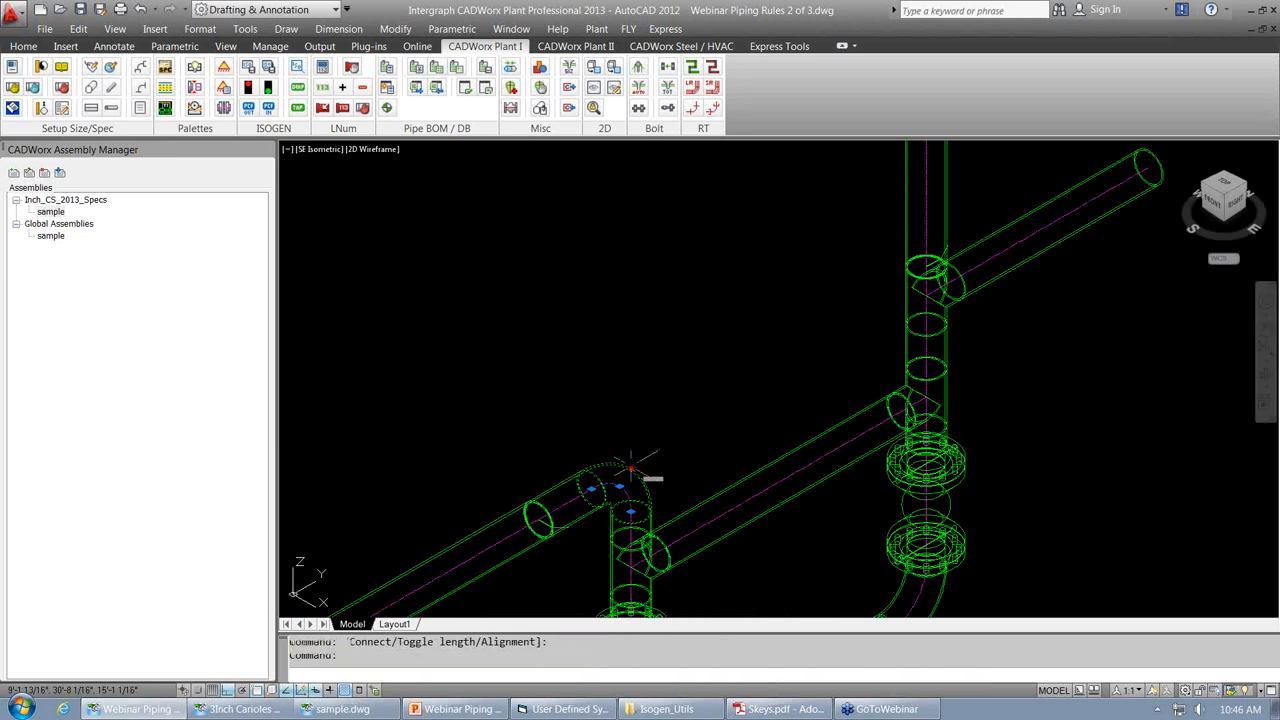
click(631, 467)
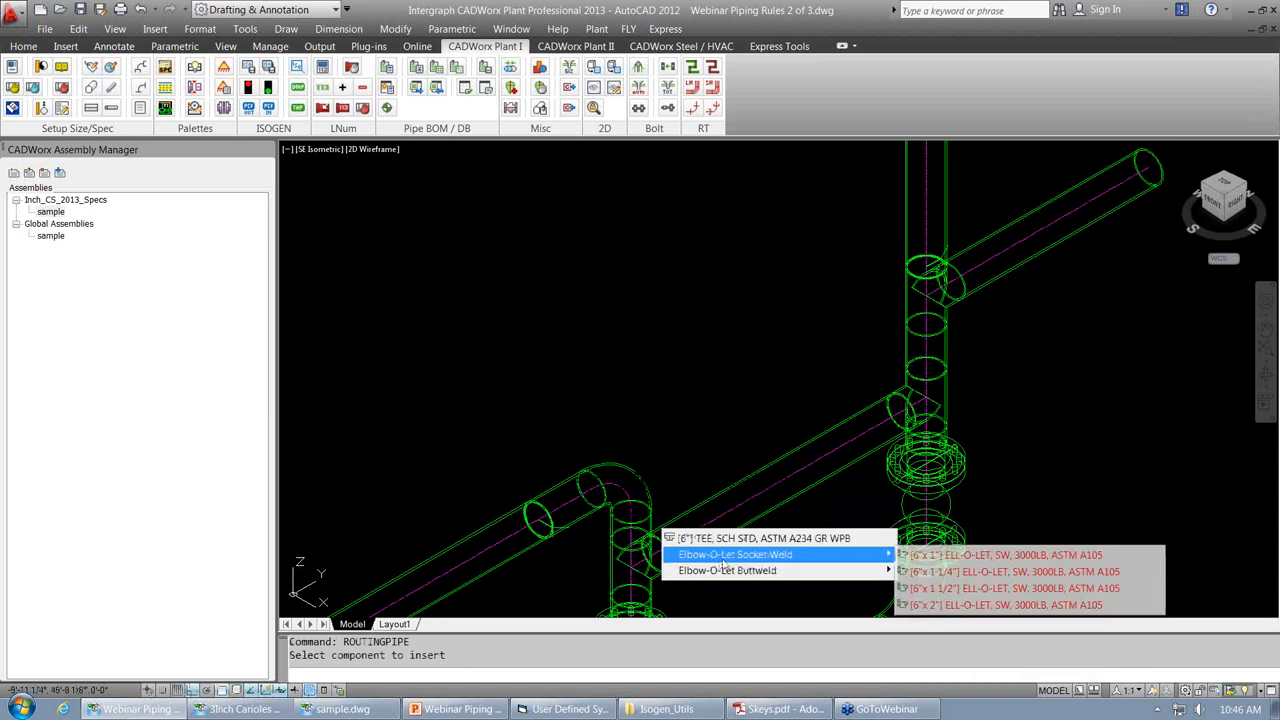
mouse_move(730, 572)
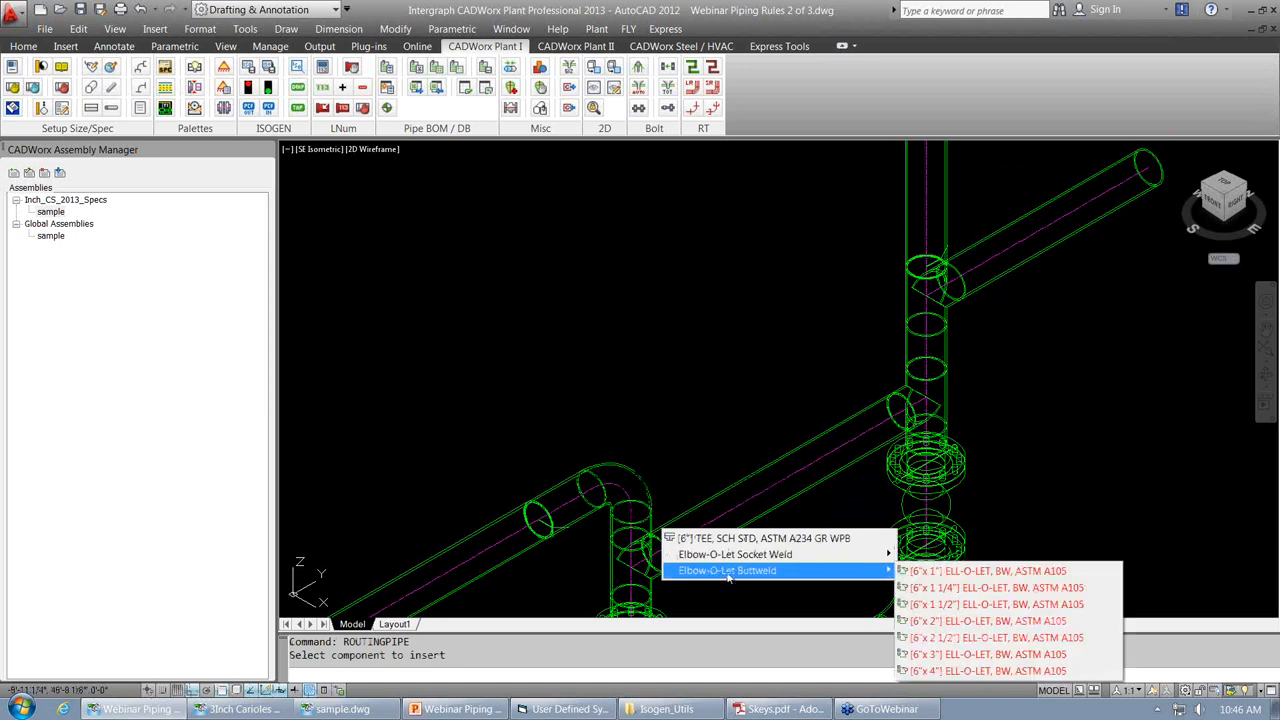
click(969, 587)
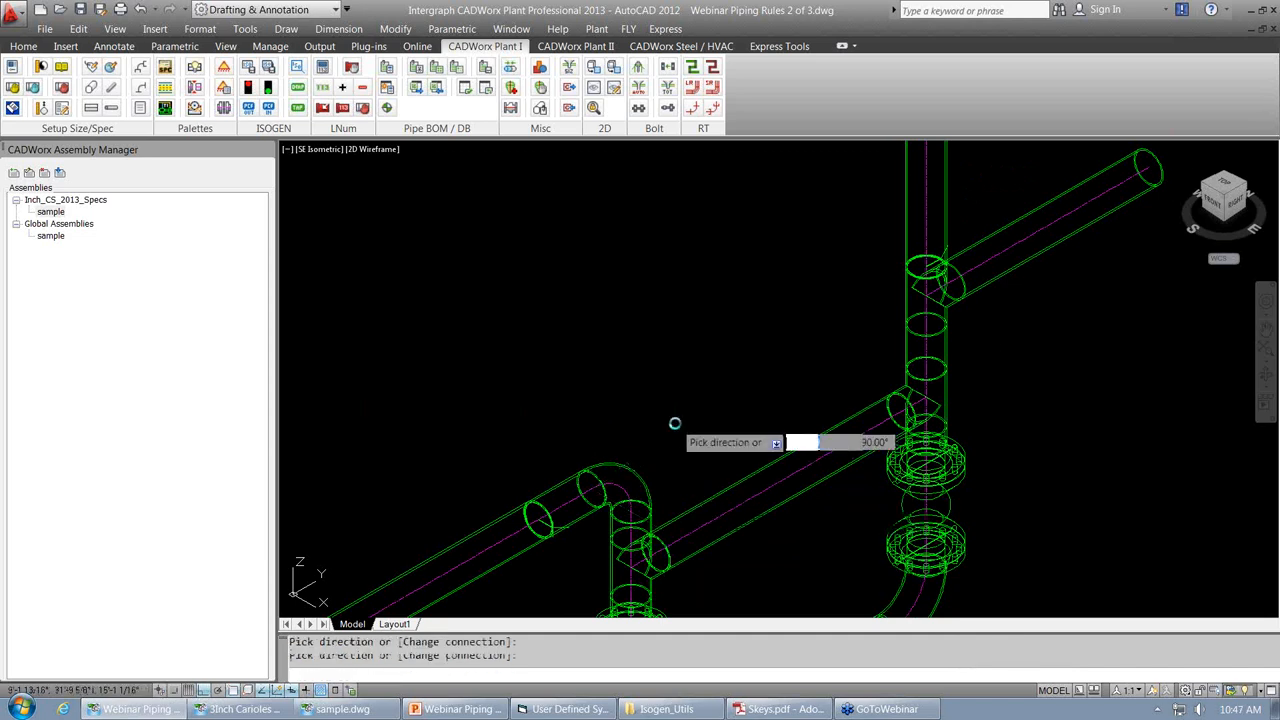
key(Escape)
key(ctrl+z)
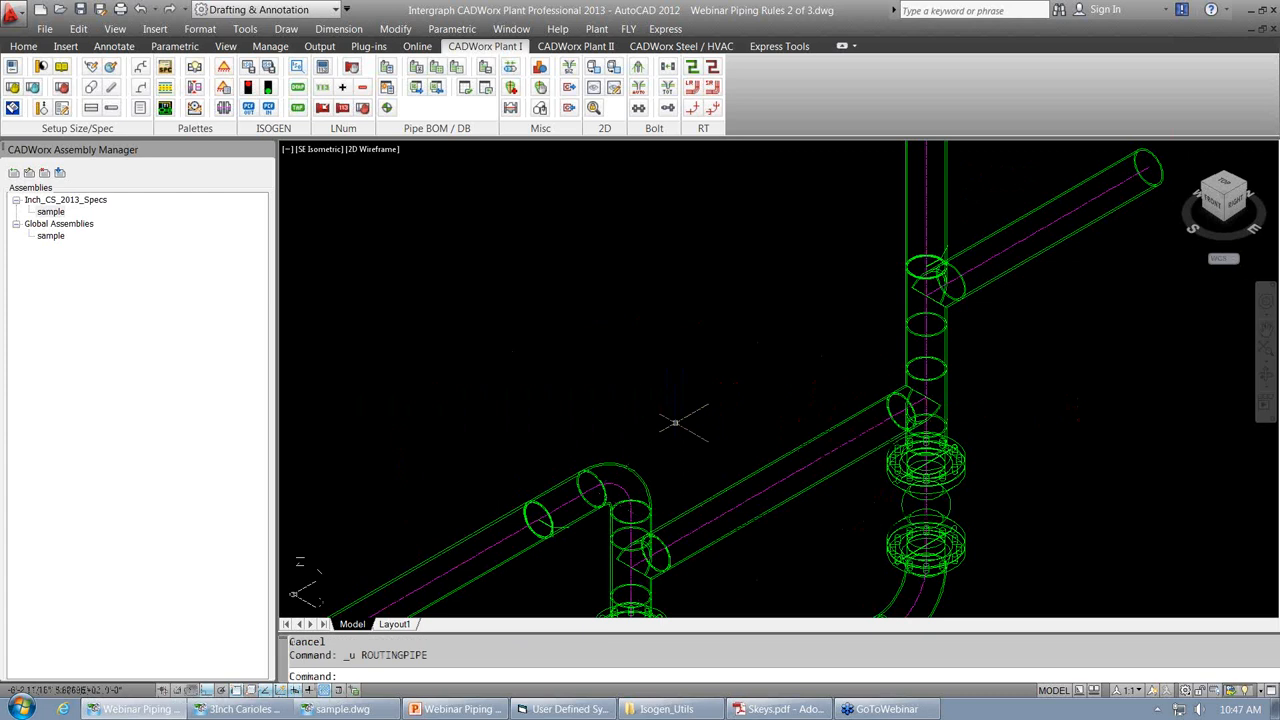
scroll(809, 409, down, 2)
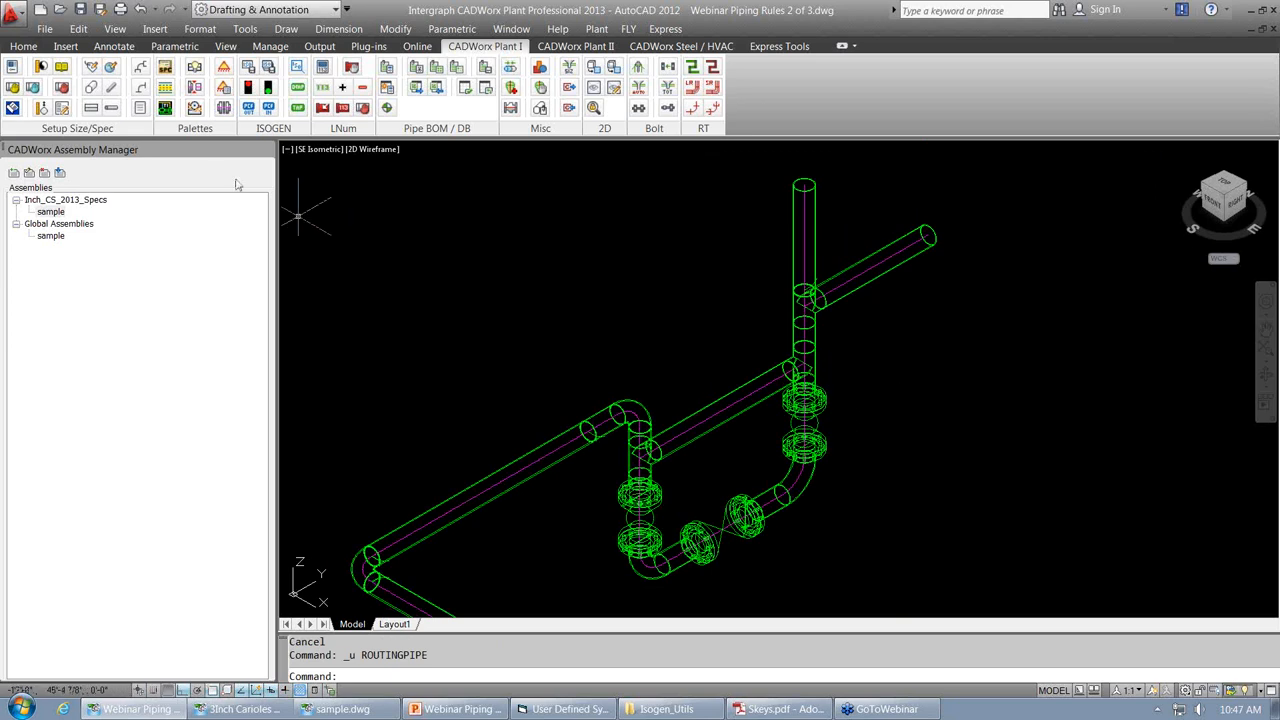
Switch to the 3Inch Carioles Meter.dwg drawing and start a user shape with FM as its name and long description.
click(243, 710)
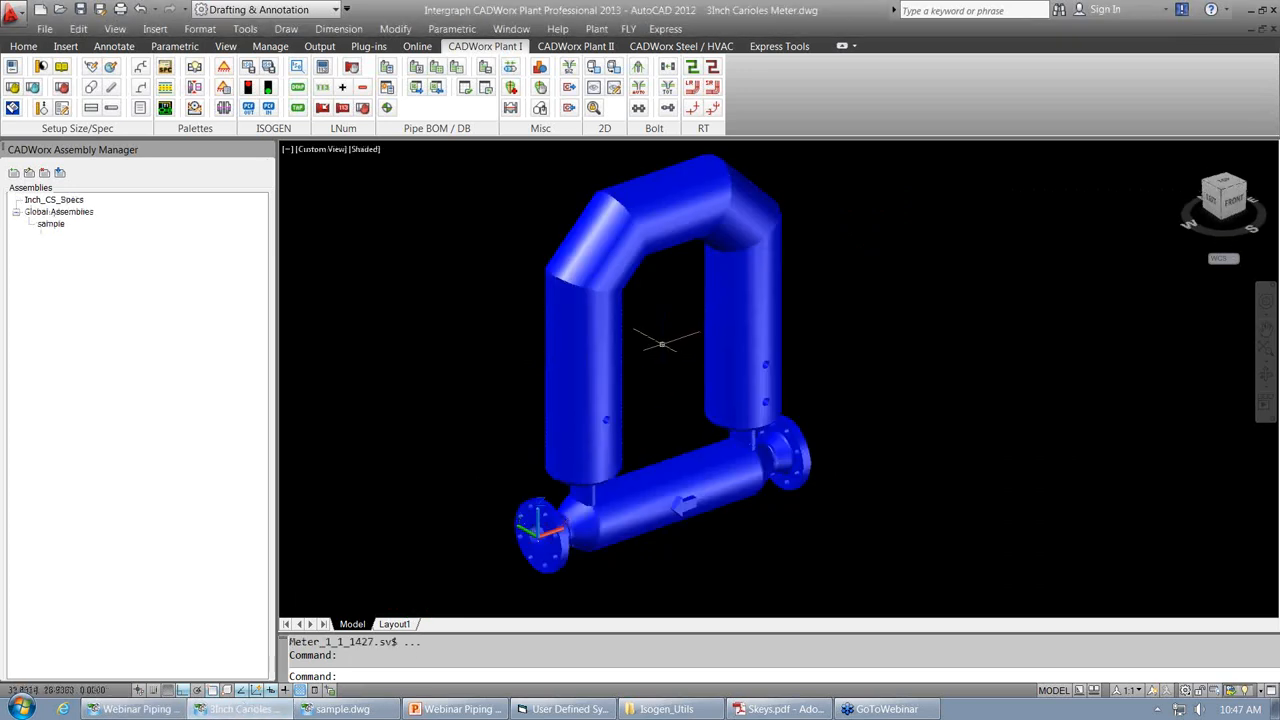
click(511, 110)
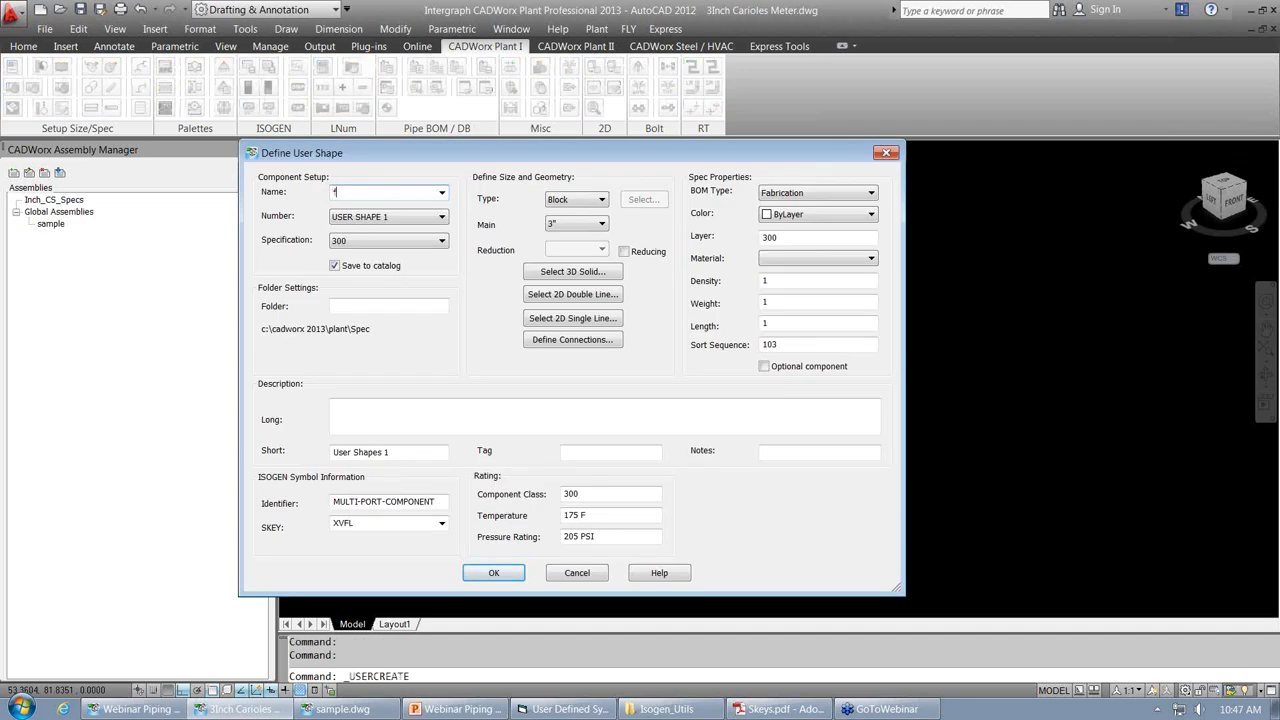
text(FM)
click(395, 408)
text(FM)
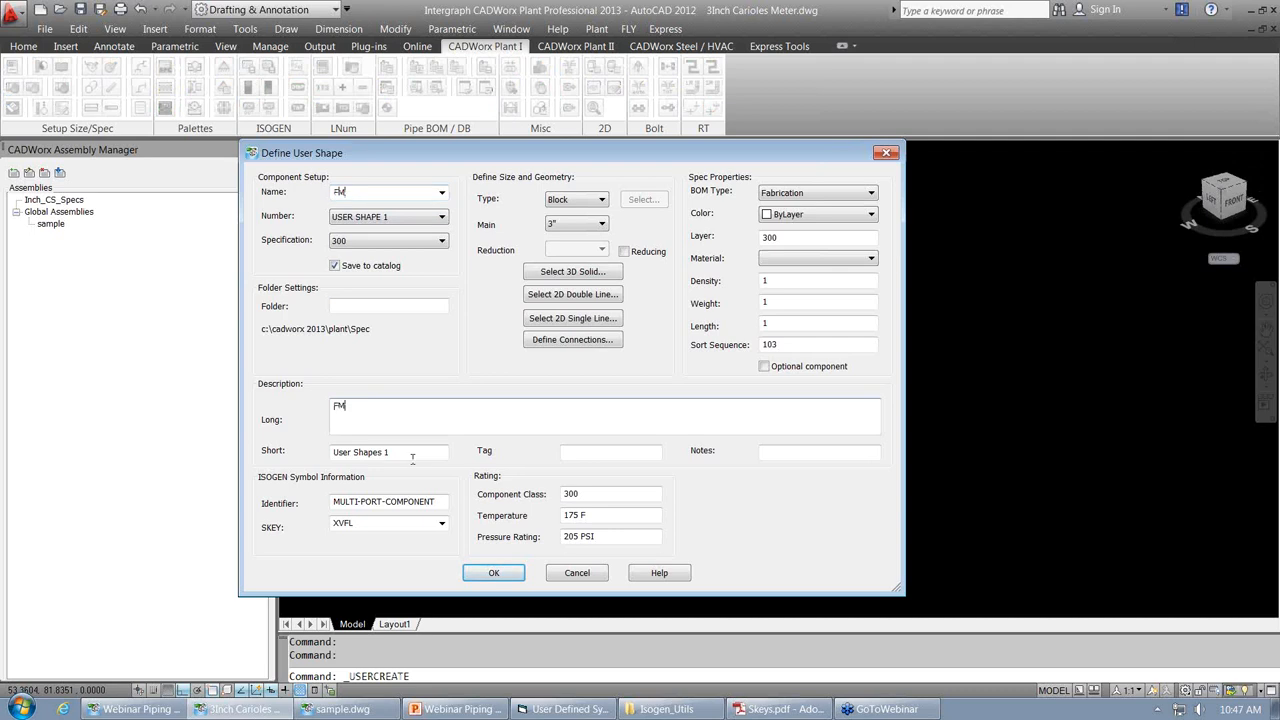
Set the shape's ISOGEN SKEY to FMFL and its identifier to MISC-COMPONENT, consulting the symbol keys in Skeys.pdf.
click(389, 523)
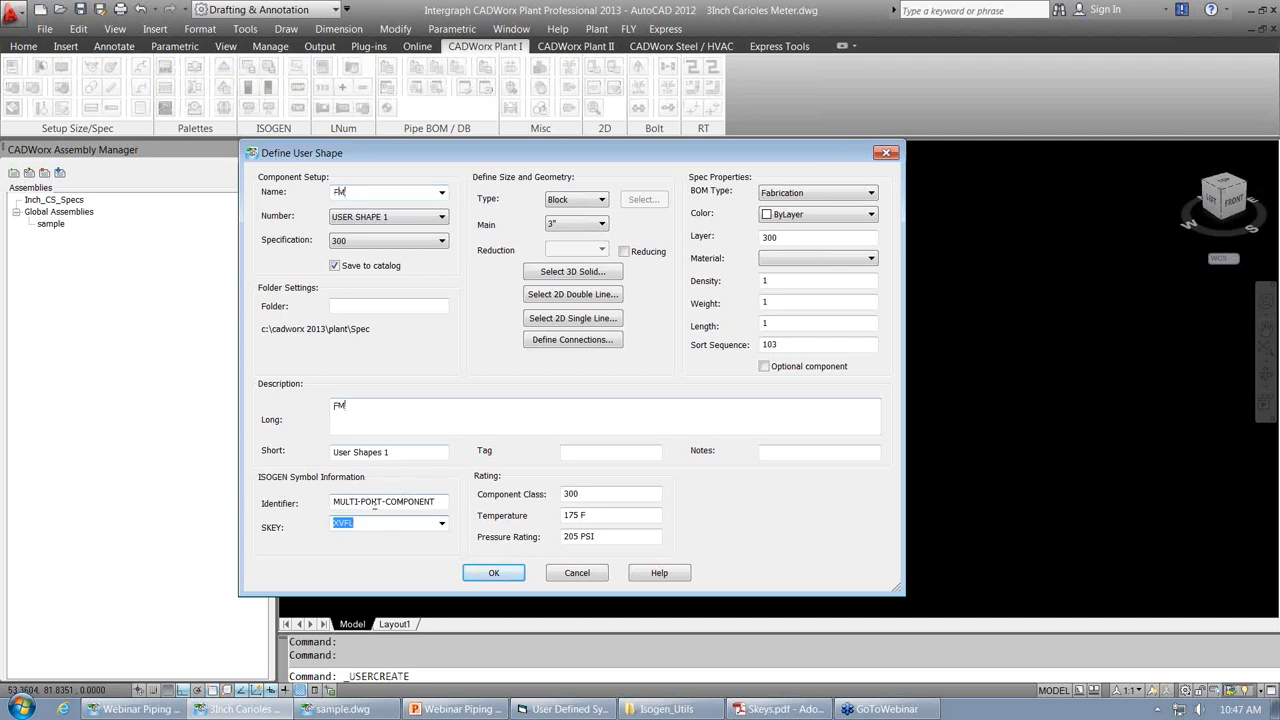
text(FM)
click(787, 711)
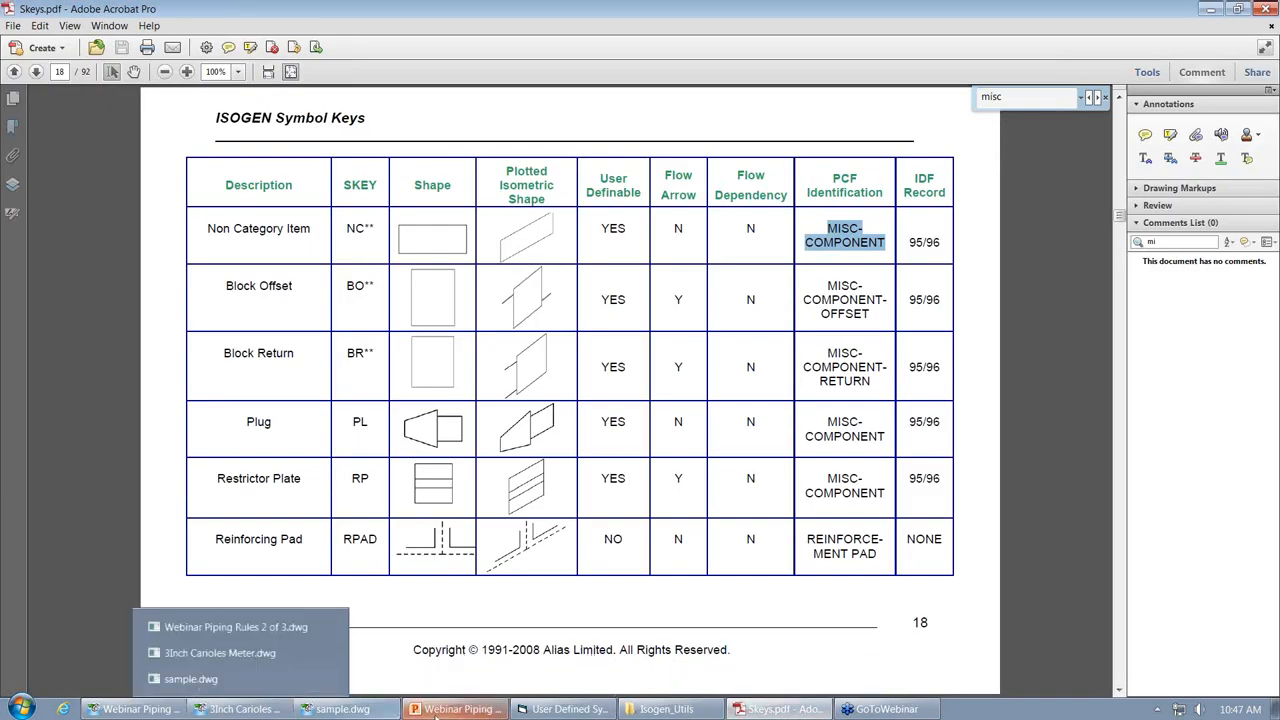
click(279, 711)
click(220, 652)
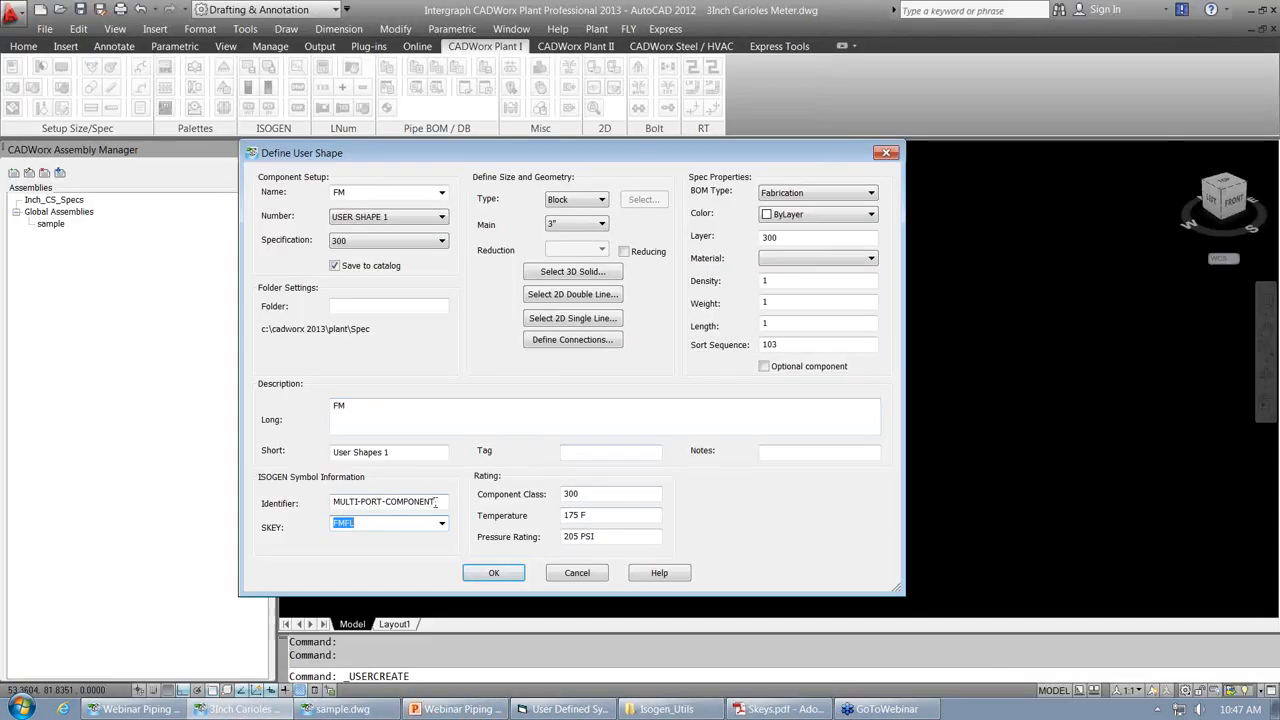
drag(436, 503, 287, 496)
text(MISC-COMPONENT)
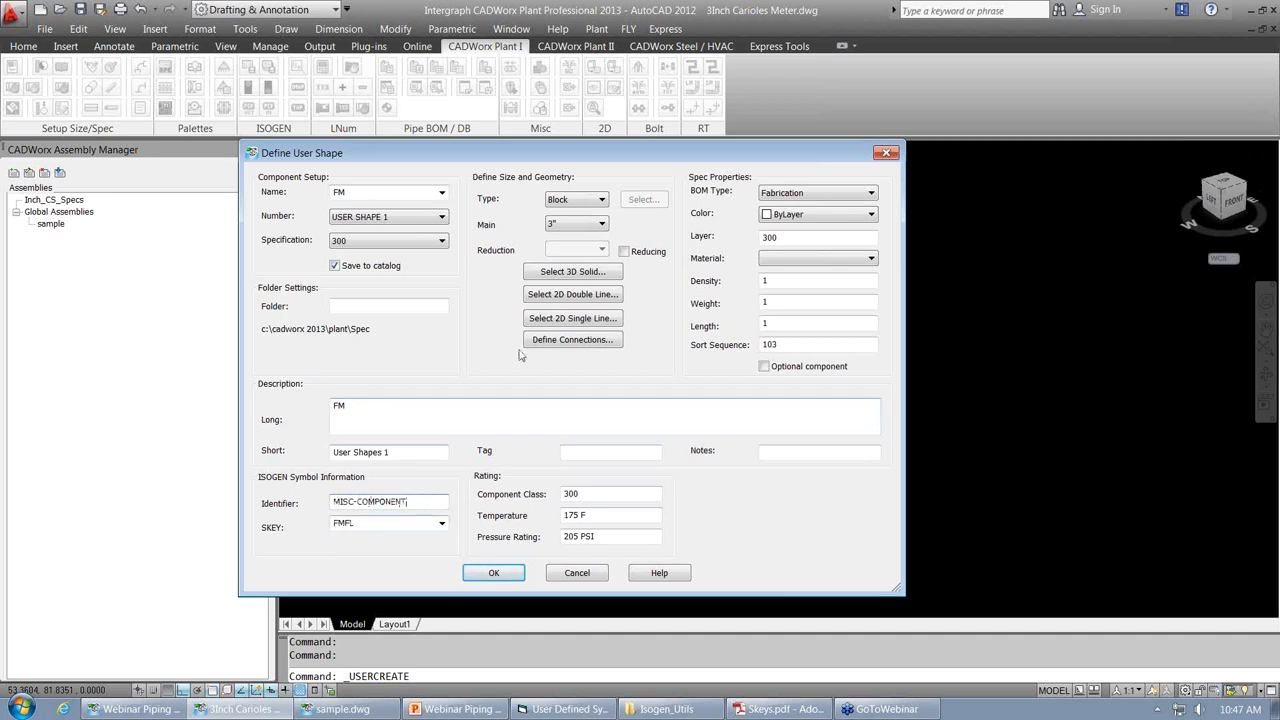
Assign the meter model as the FM shape's 3D solid, with its insert point at the centre of the inlet flange face.
click(567, 277)
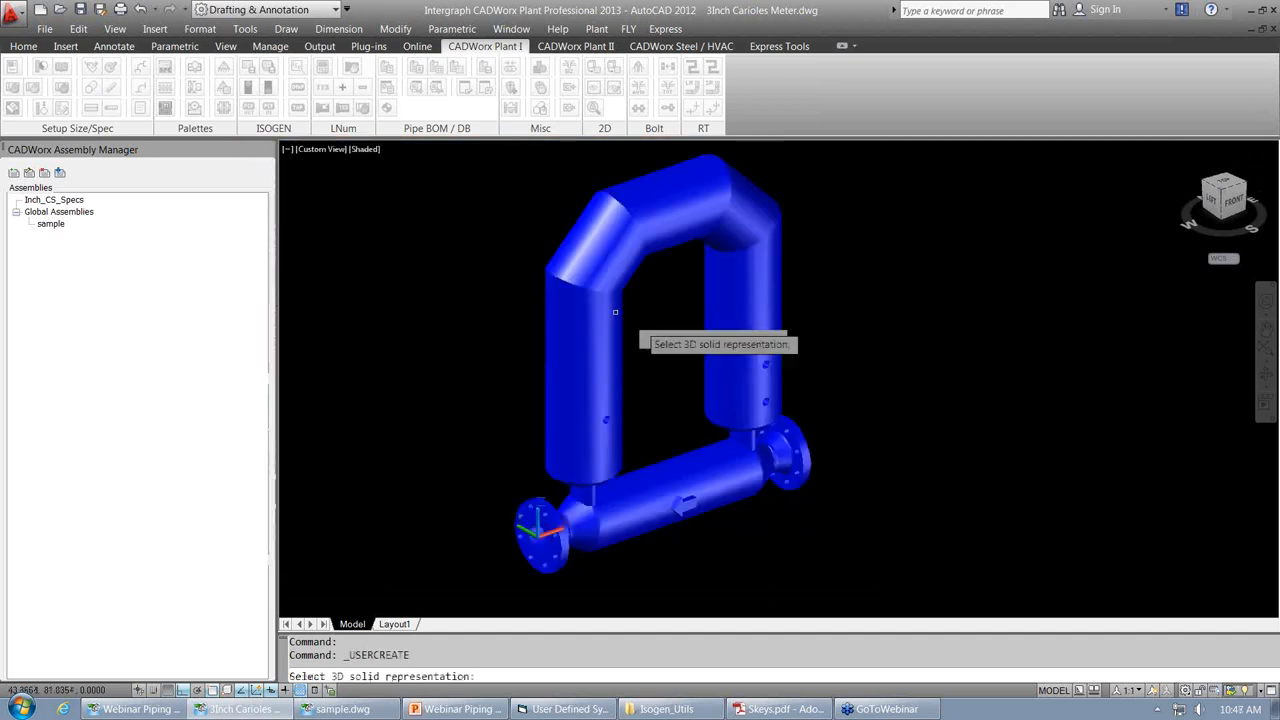
click(662, 350)
key(Return)
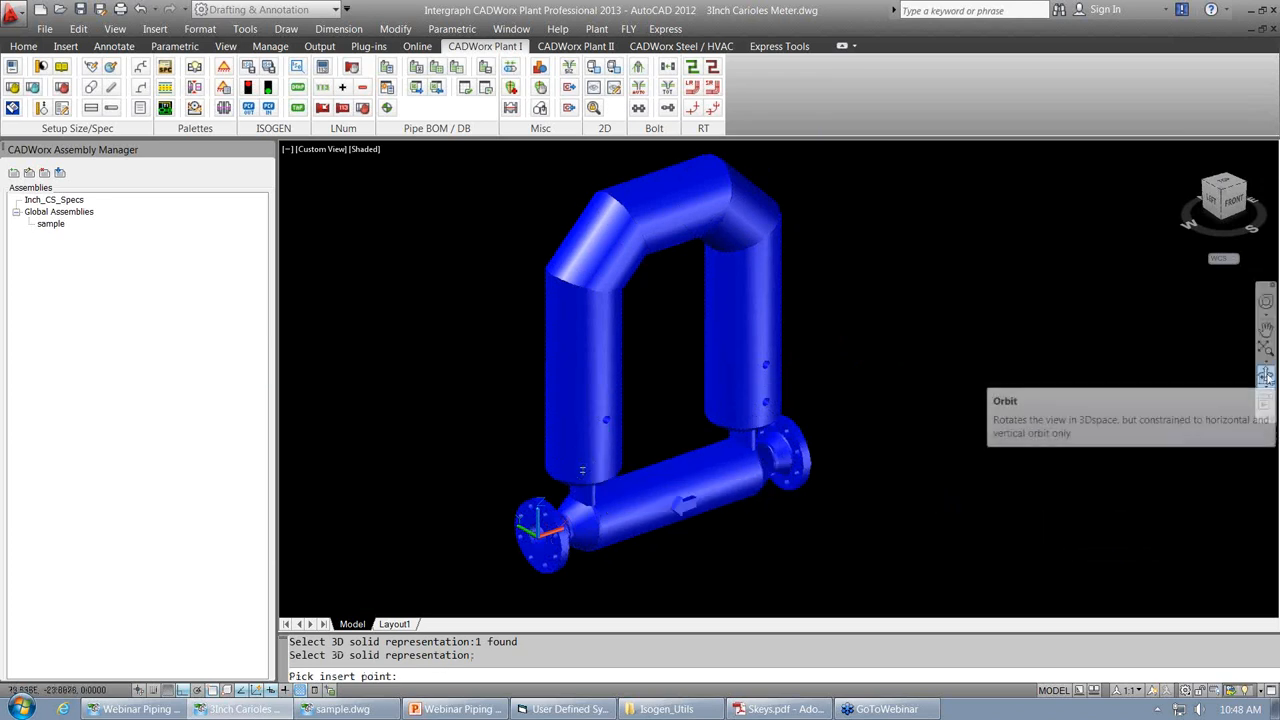
click(1265, 374)
drag(1017, 424, 841, 555)
scroll(841, 555, up, 3)
right_click(815, 157)
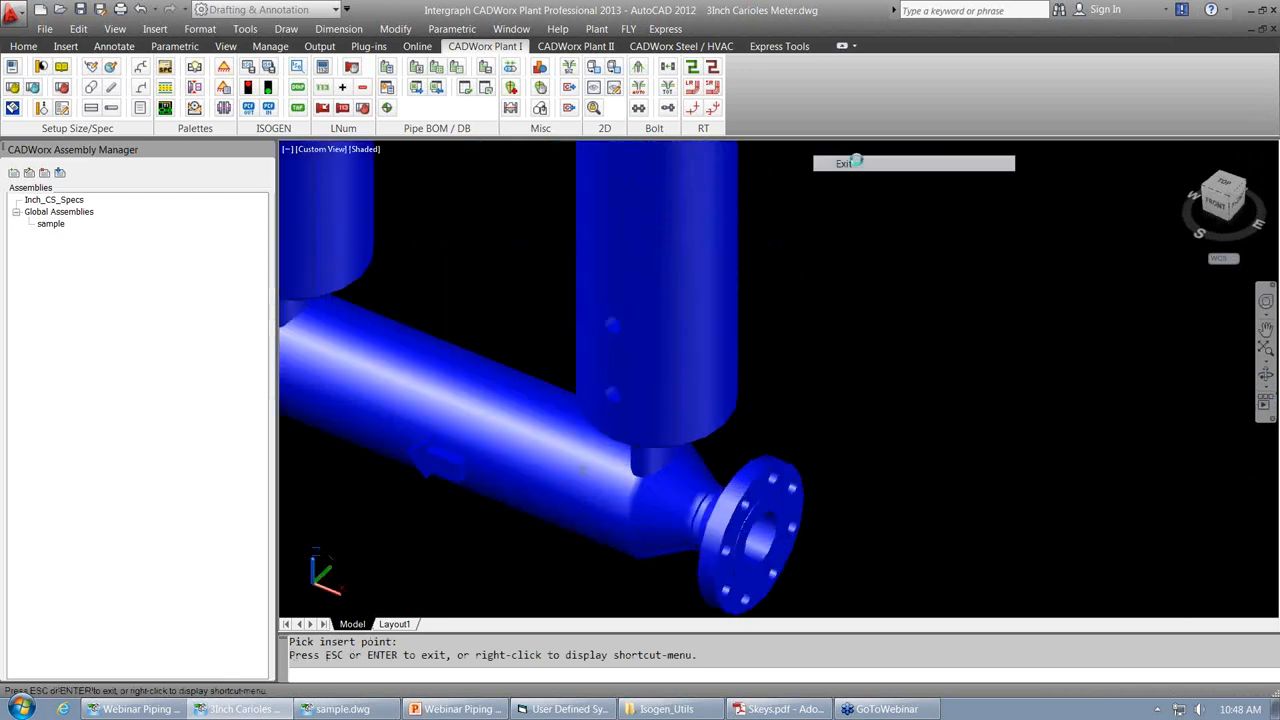
click(846, 163)
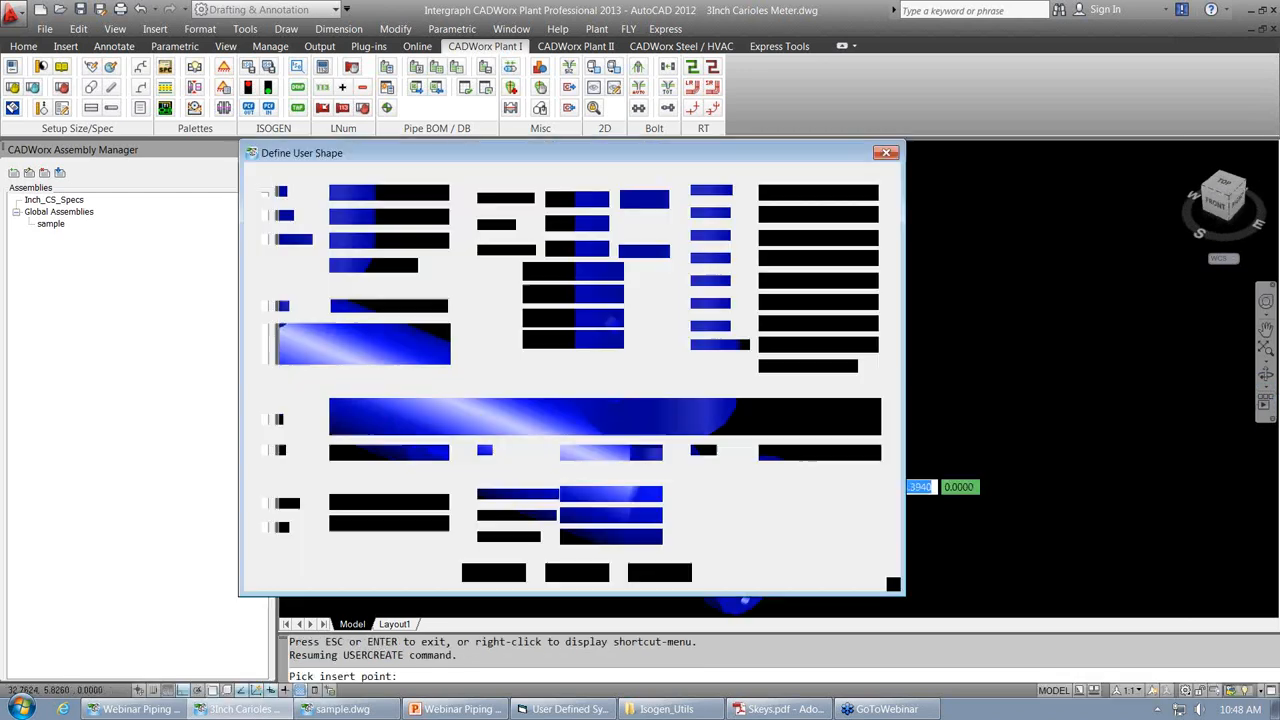
Define an outward-facing connection with the Flanges end type at each end of the meter, and accept the user shape.
click(581, 341)
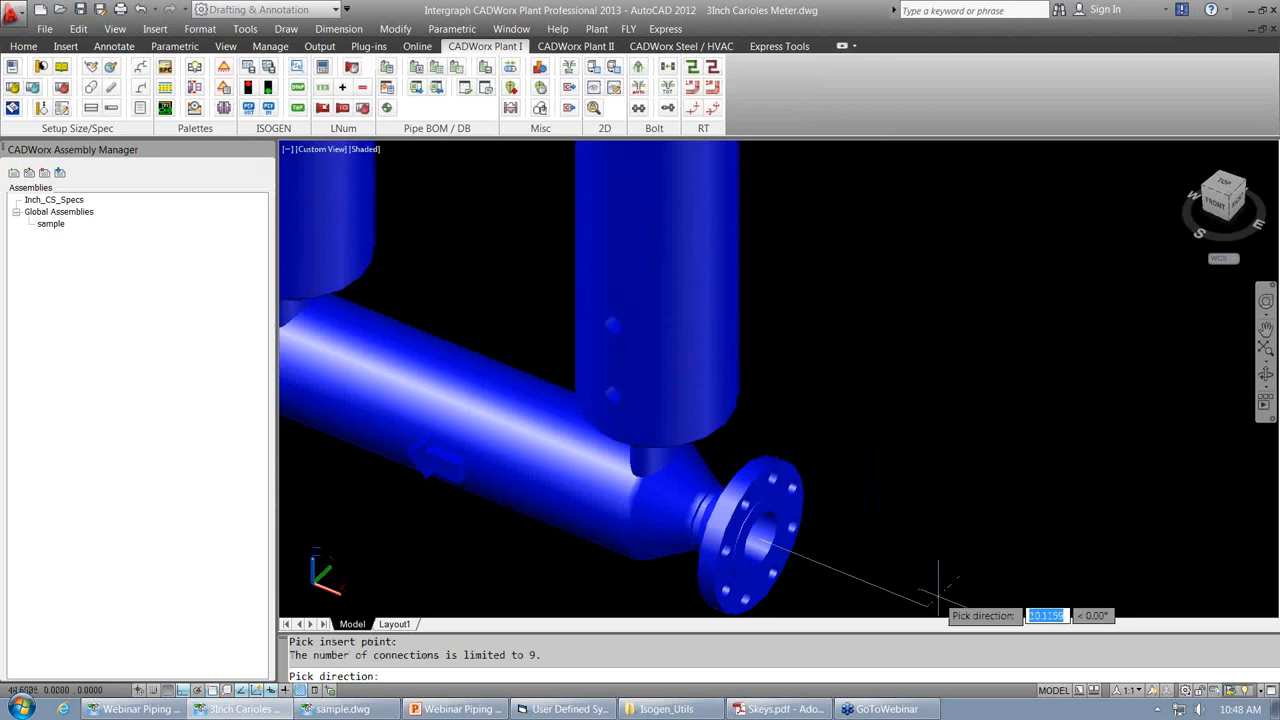
click(932, 592)
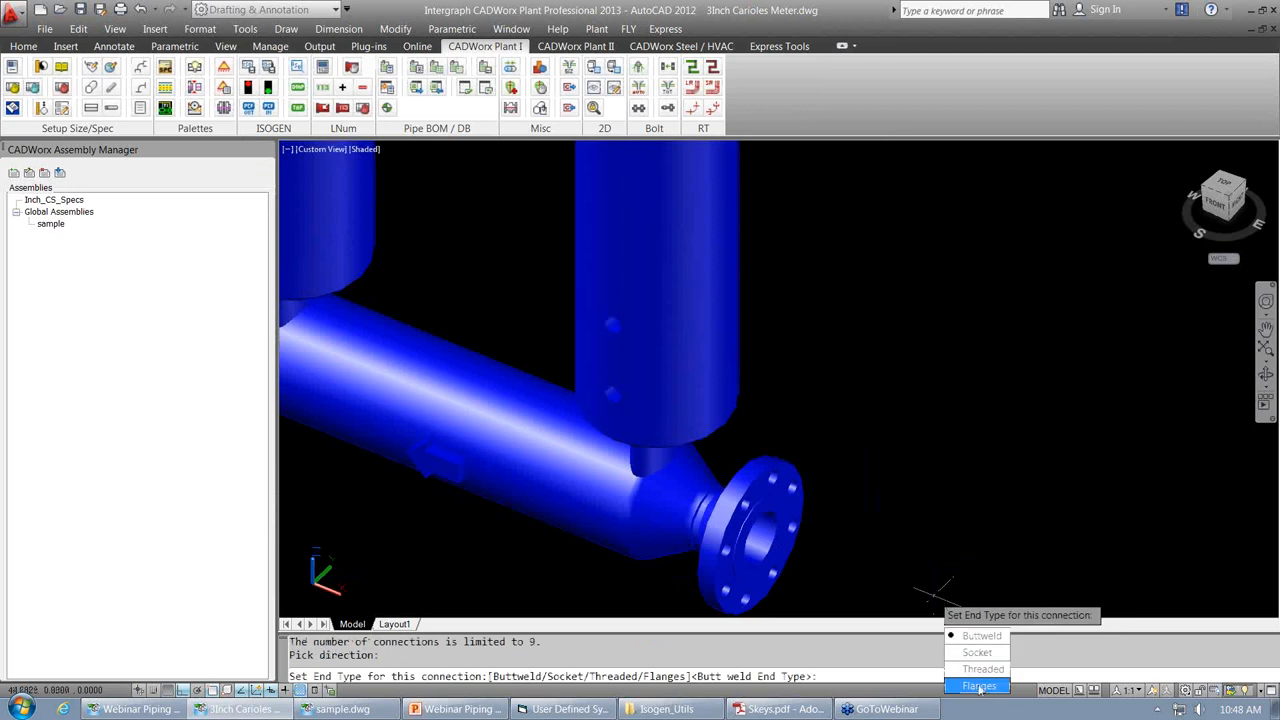
click(979, 686)
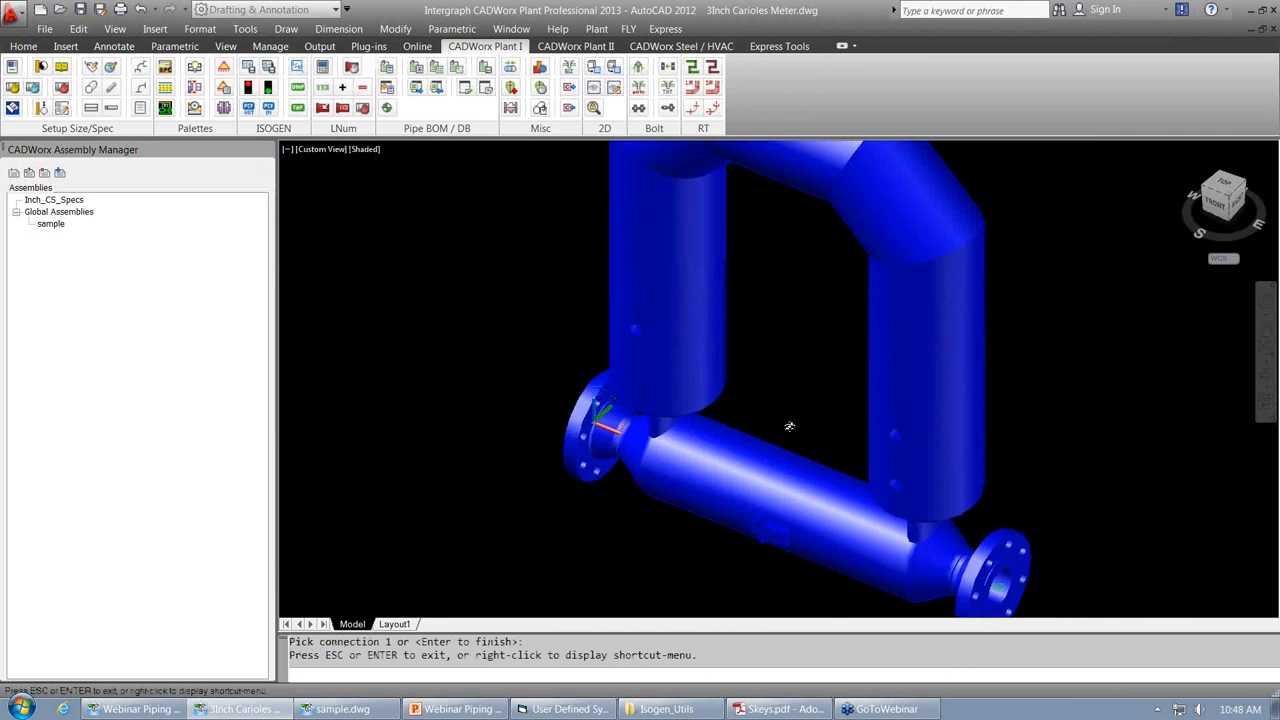
shift+middle_drag(796, 436, 1000, 165)
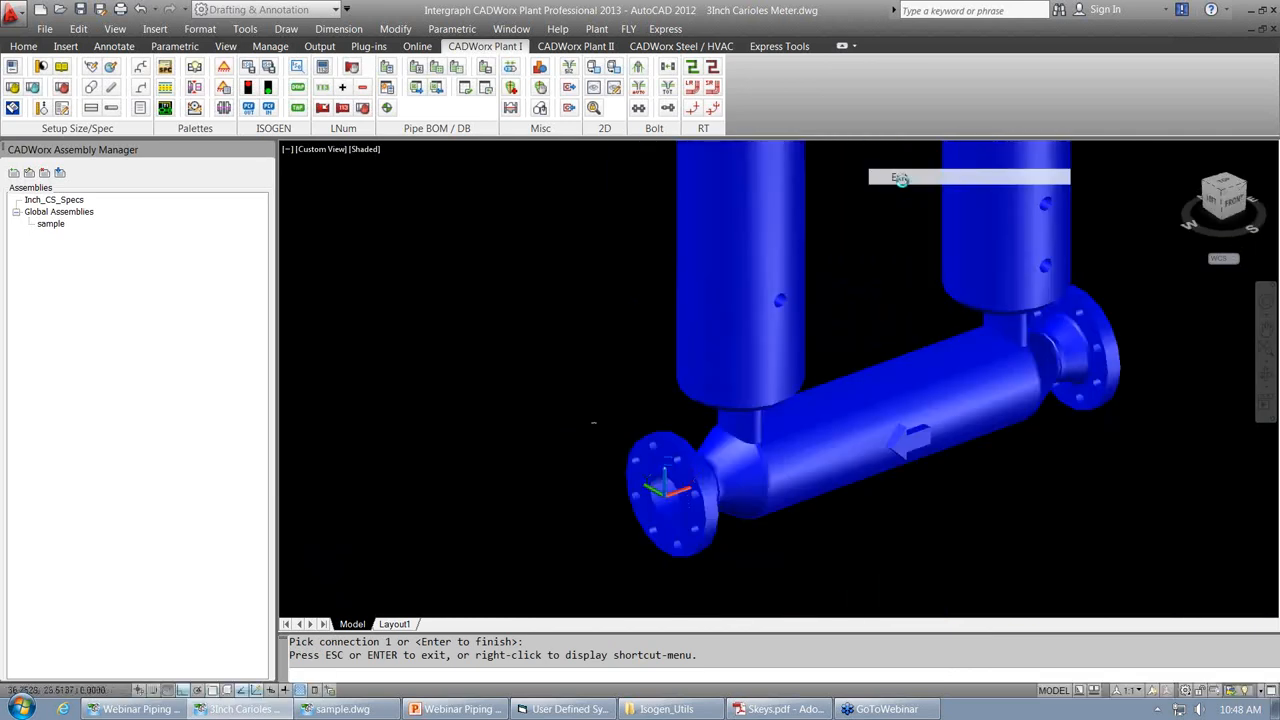
click(688, 551)
click(515, 552)
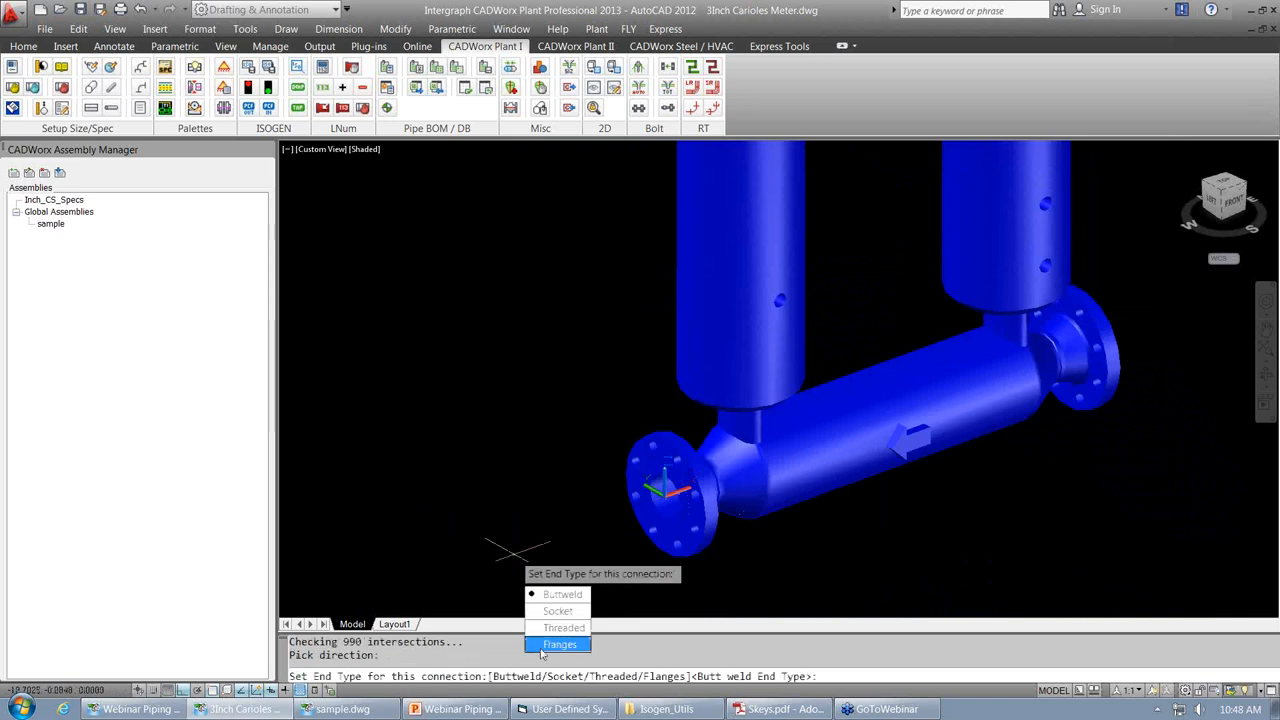
click(541, 648)
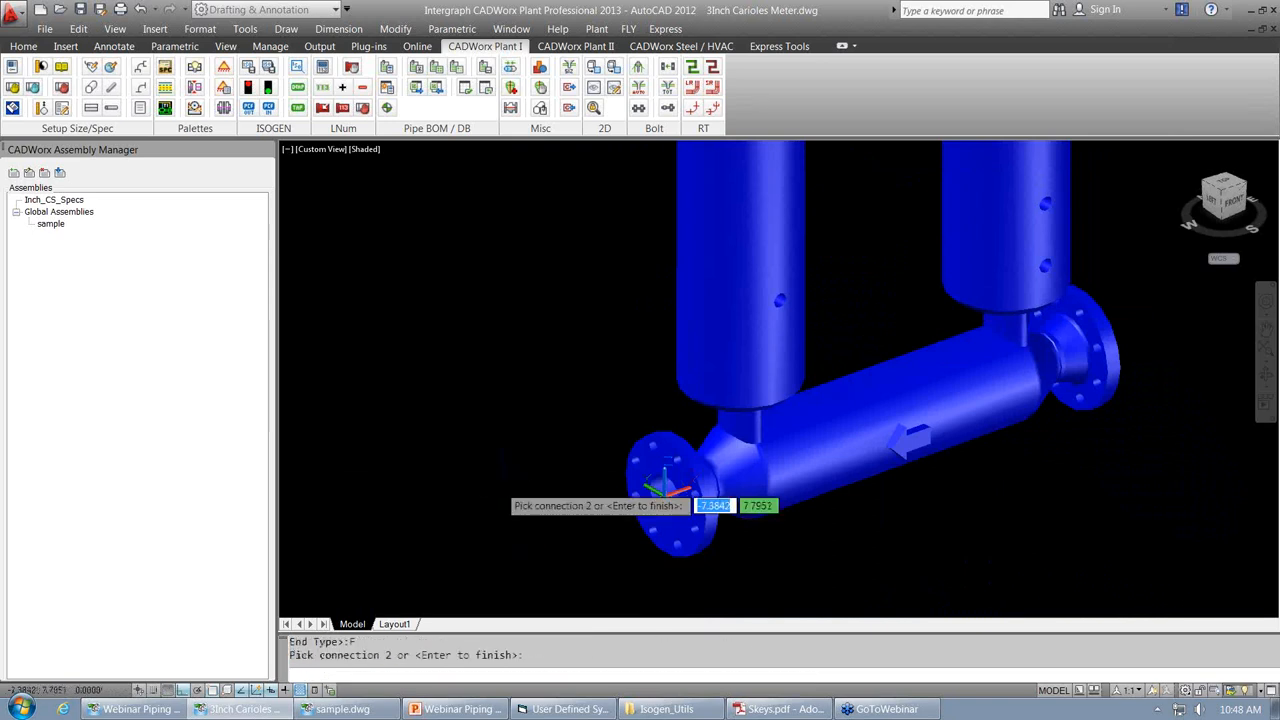
key(Return)
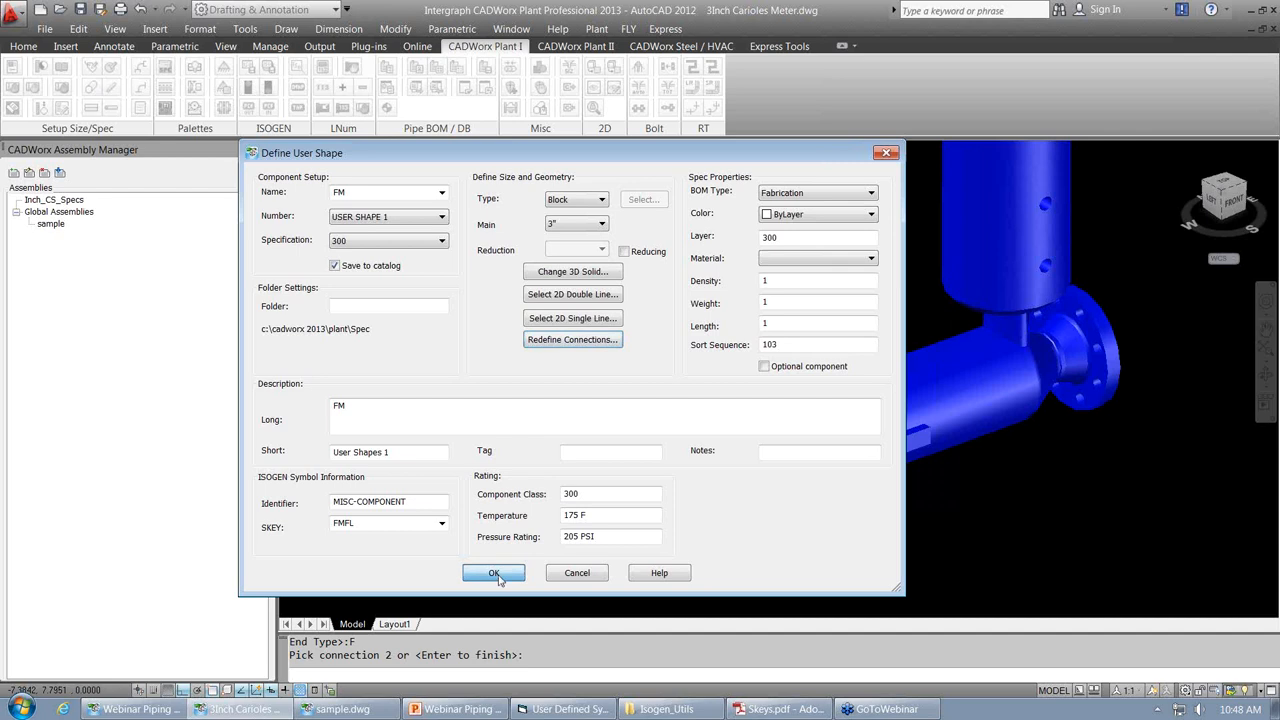
click(494, 573)
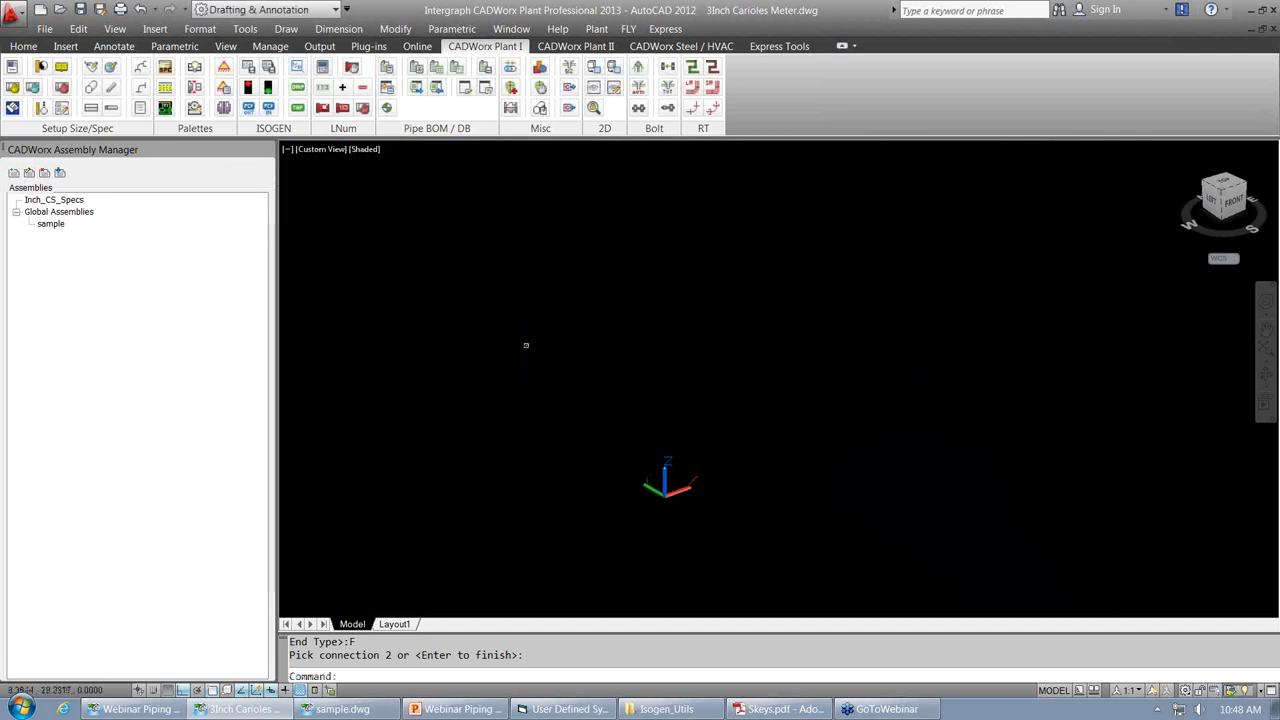
Save the meter drawing and return to Webinar Piping Rules 2 of 3.dwg, closing the Assembly Manager.
click(80, 9)
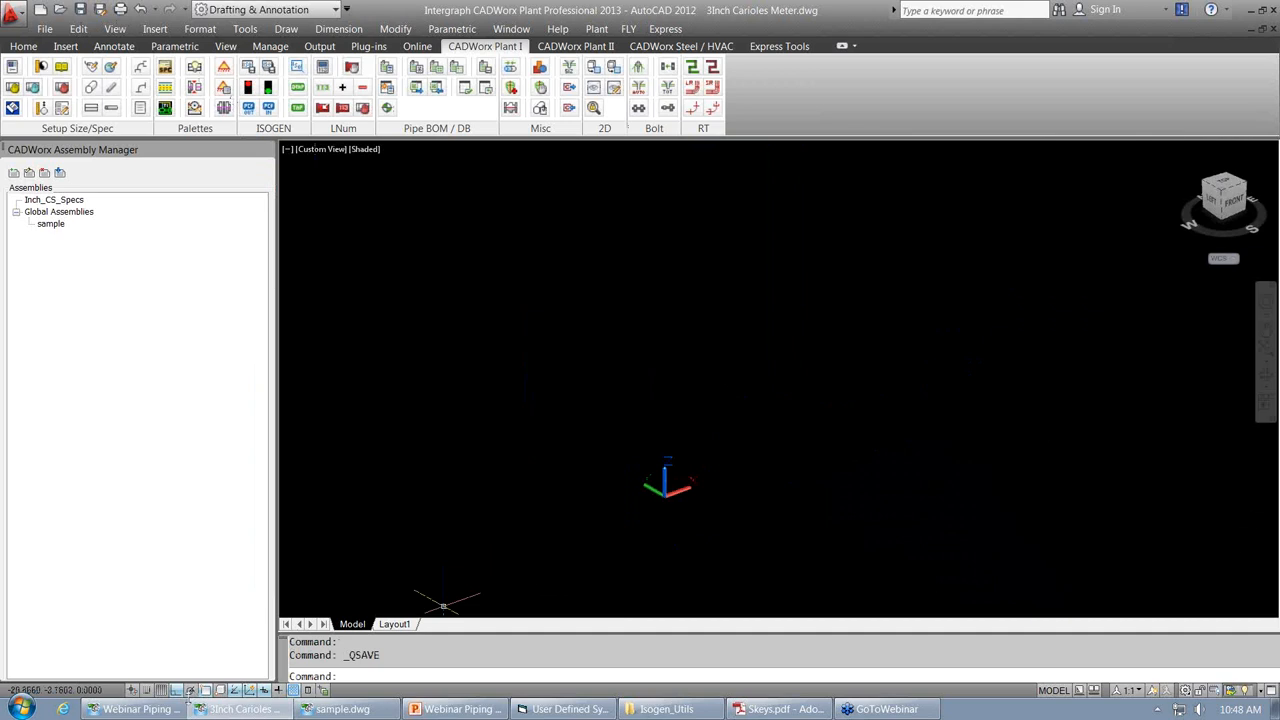
click(133, 709)
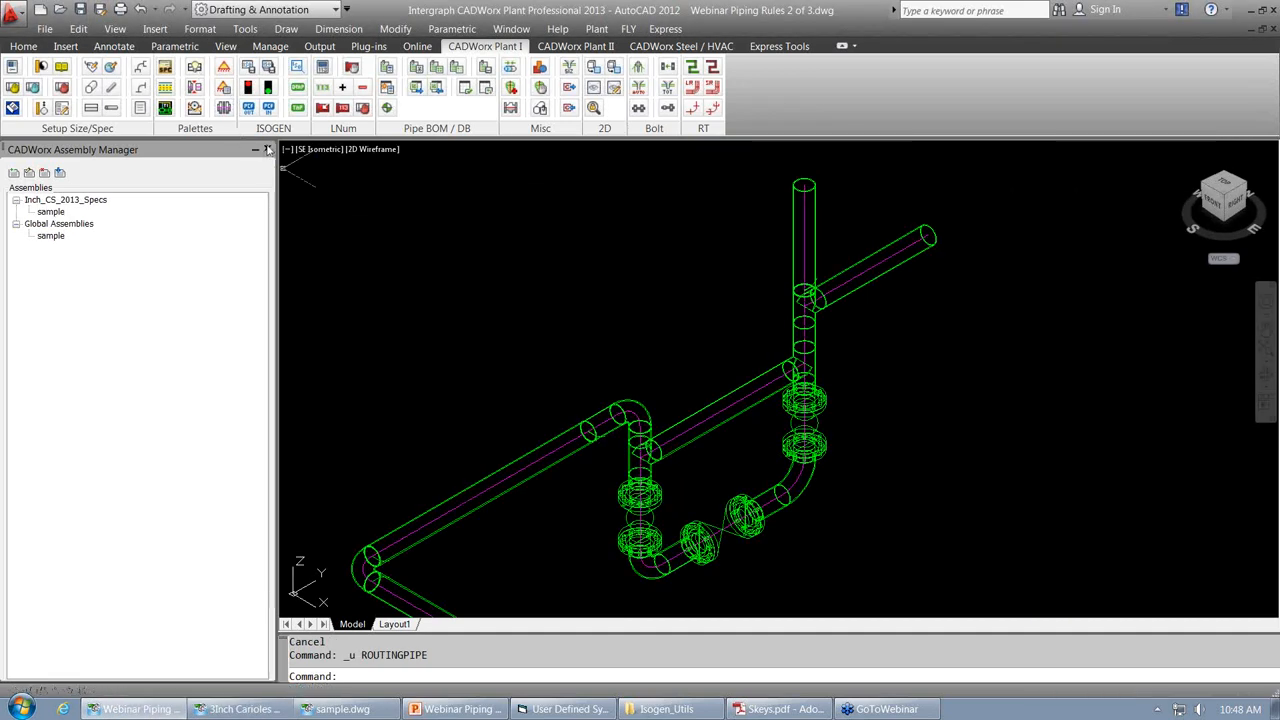
click(268, 149)
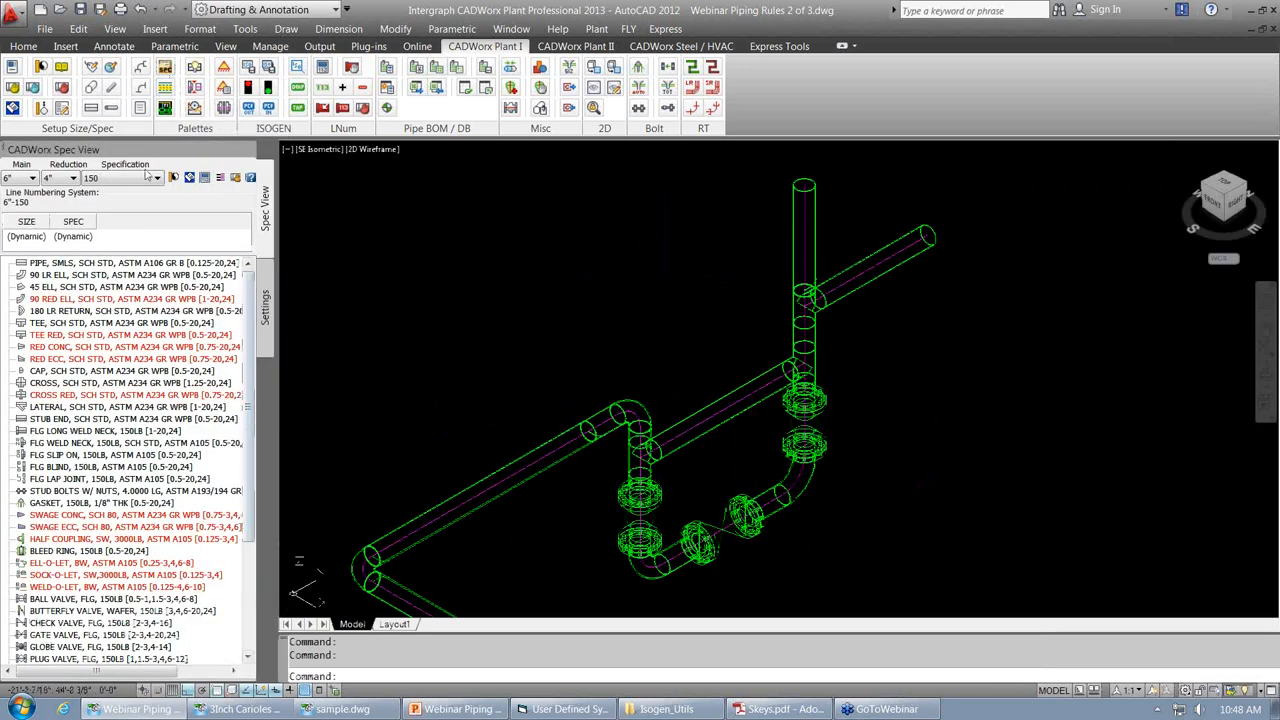
Set the specification to 300 and the main size to 3", and look through the component list for FM.
click(147, 176)
click(114, 198)
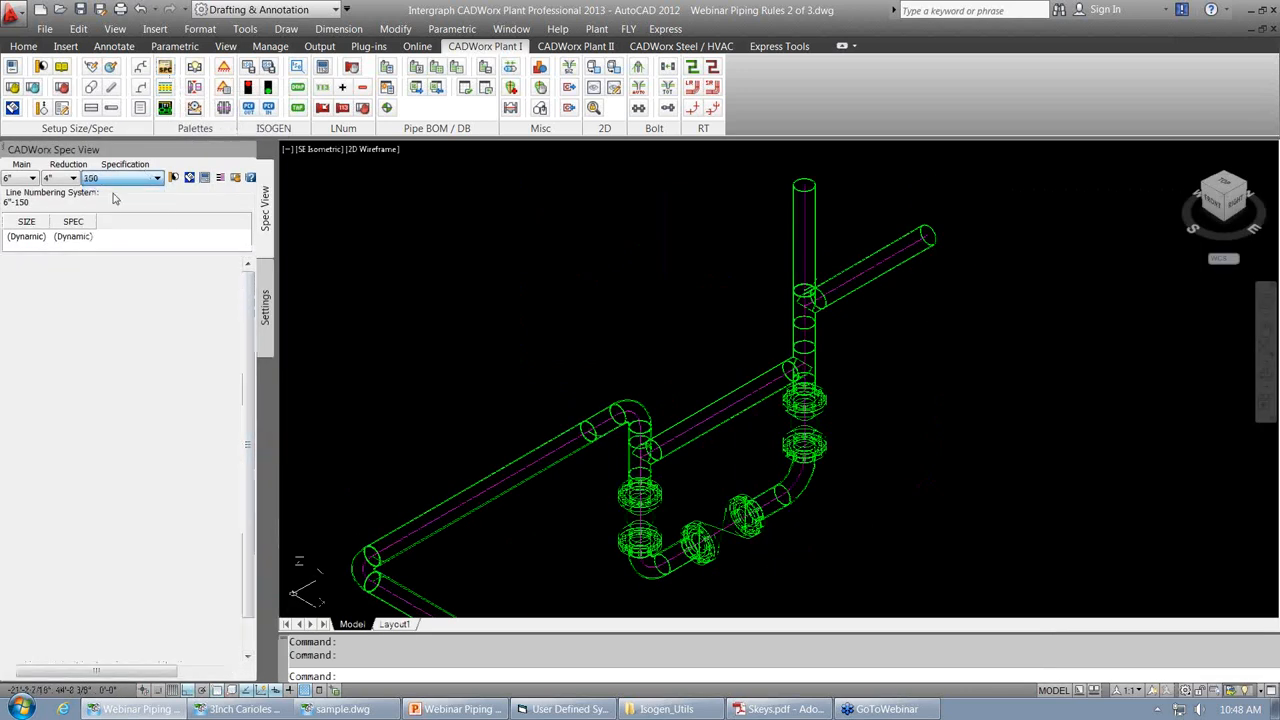
click(32, 178)
click(23, 304)
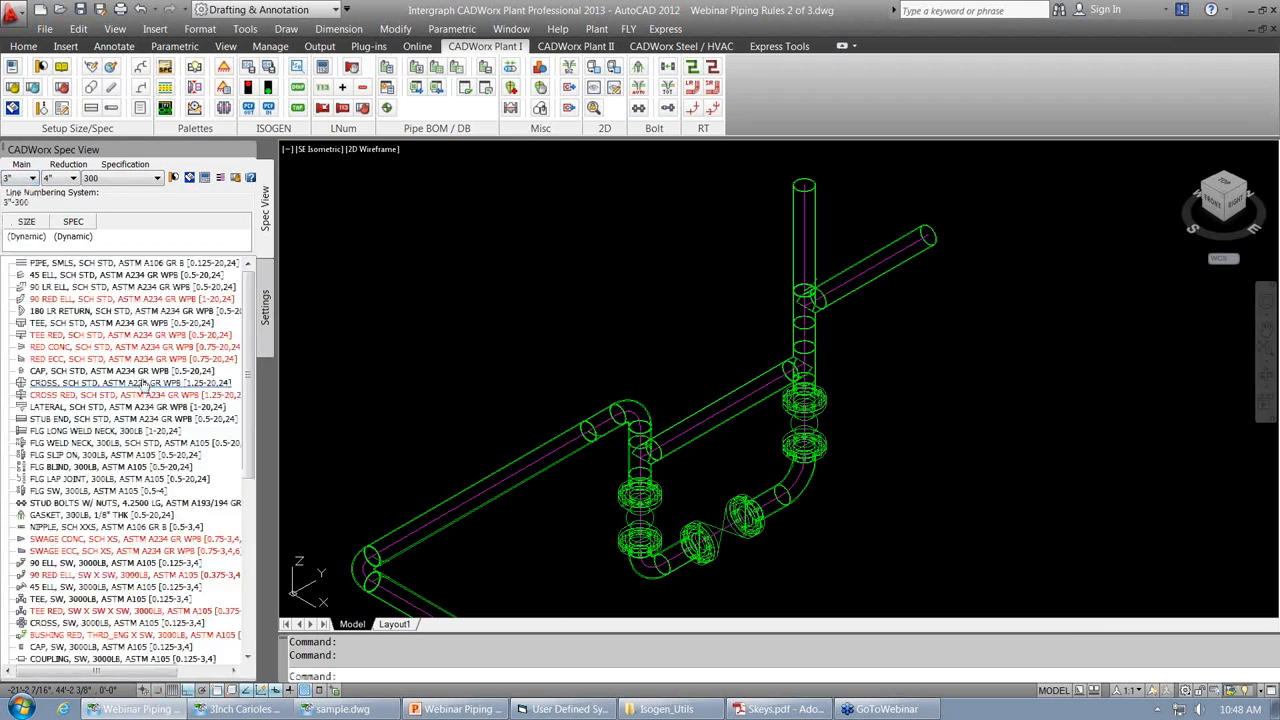
drag(250, 388, 250, 391)
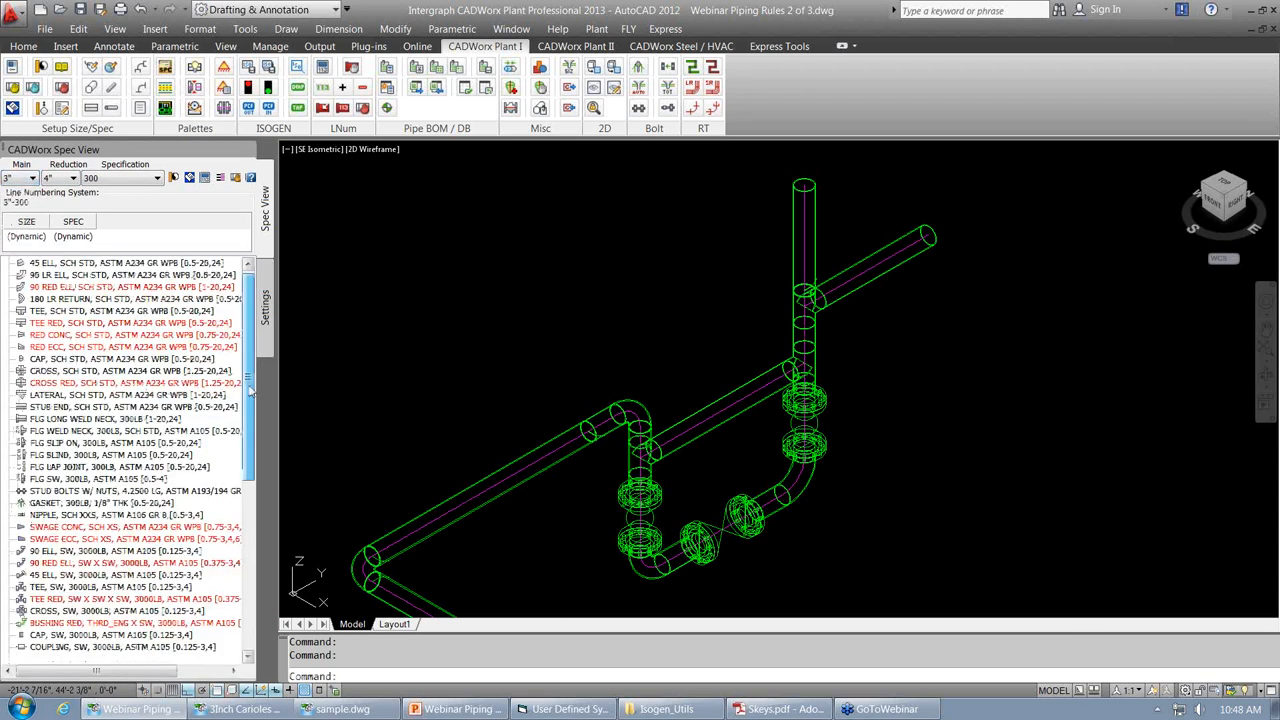
Check which specification project the 3Inch Carioles Meter.dwg drawing uses.
key(ctrl+Tab)
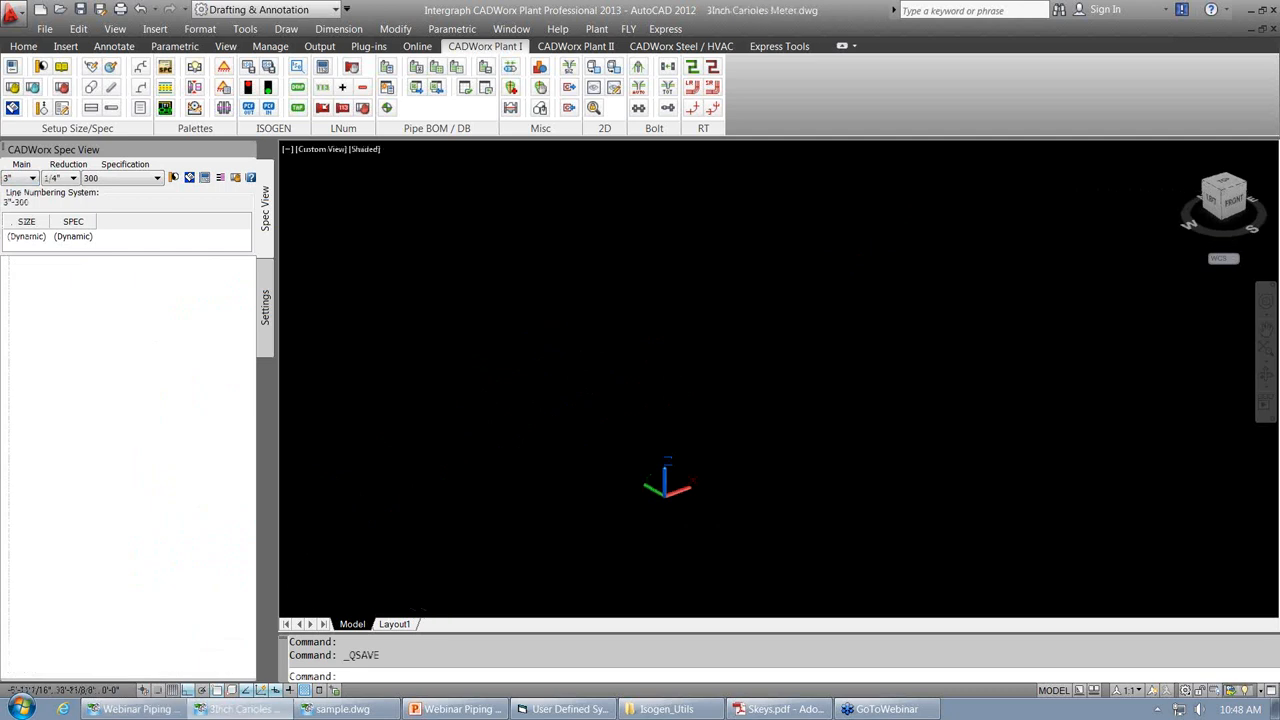
click(173, 177)
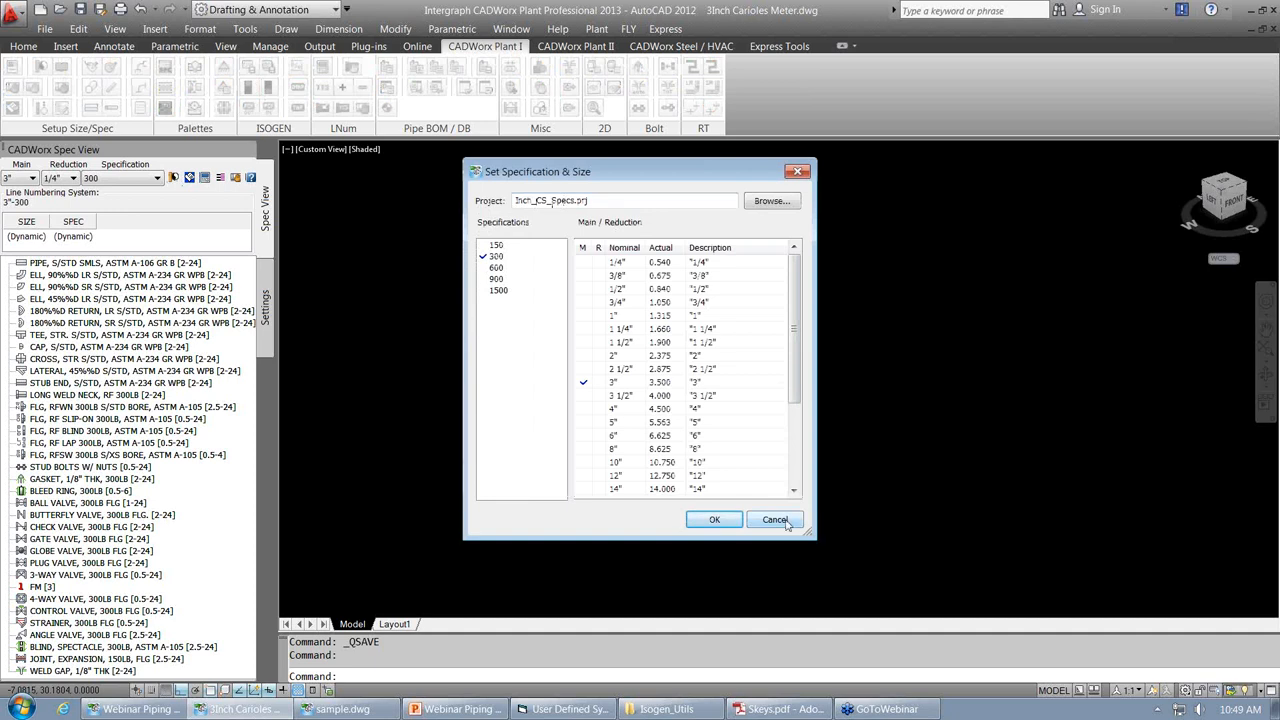
click(714, 519)
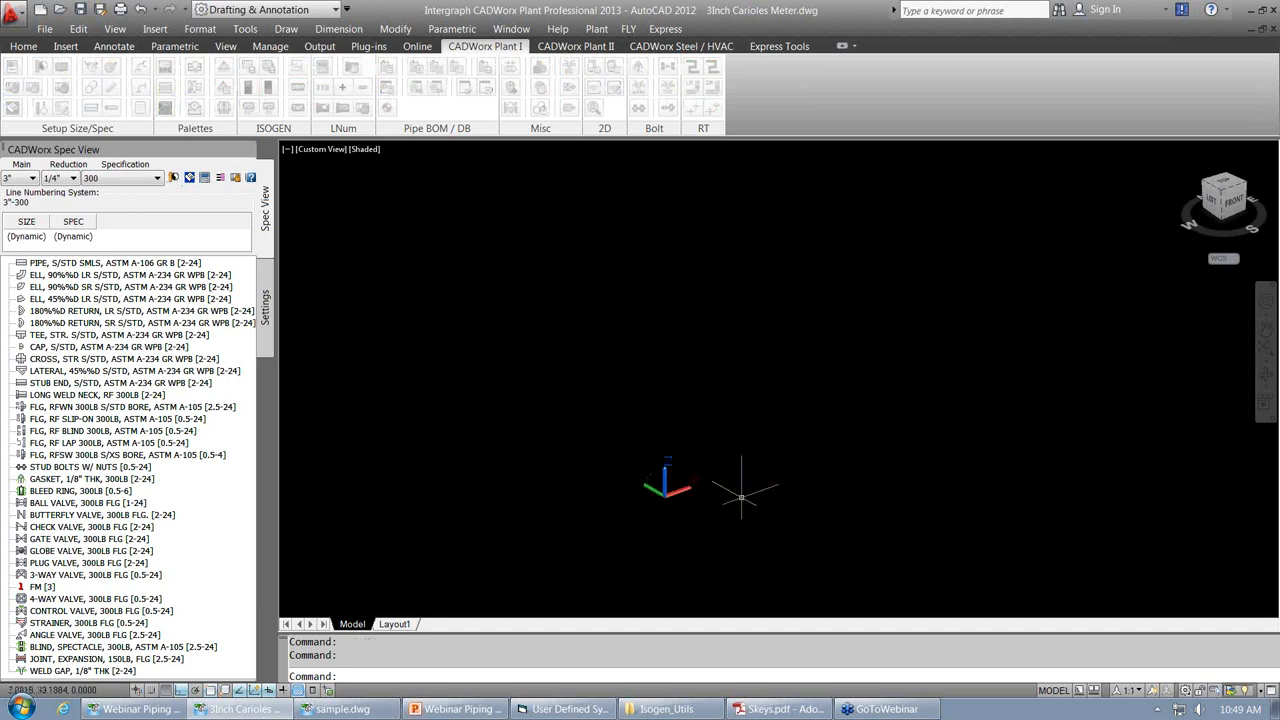
Return to Webinar Piping Rules 2 of 3.dwg and load Inch_CS_Specs.prj as its specification project.
click(511, 29)
click(571, 171)
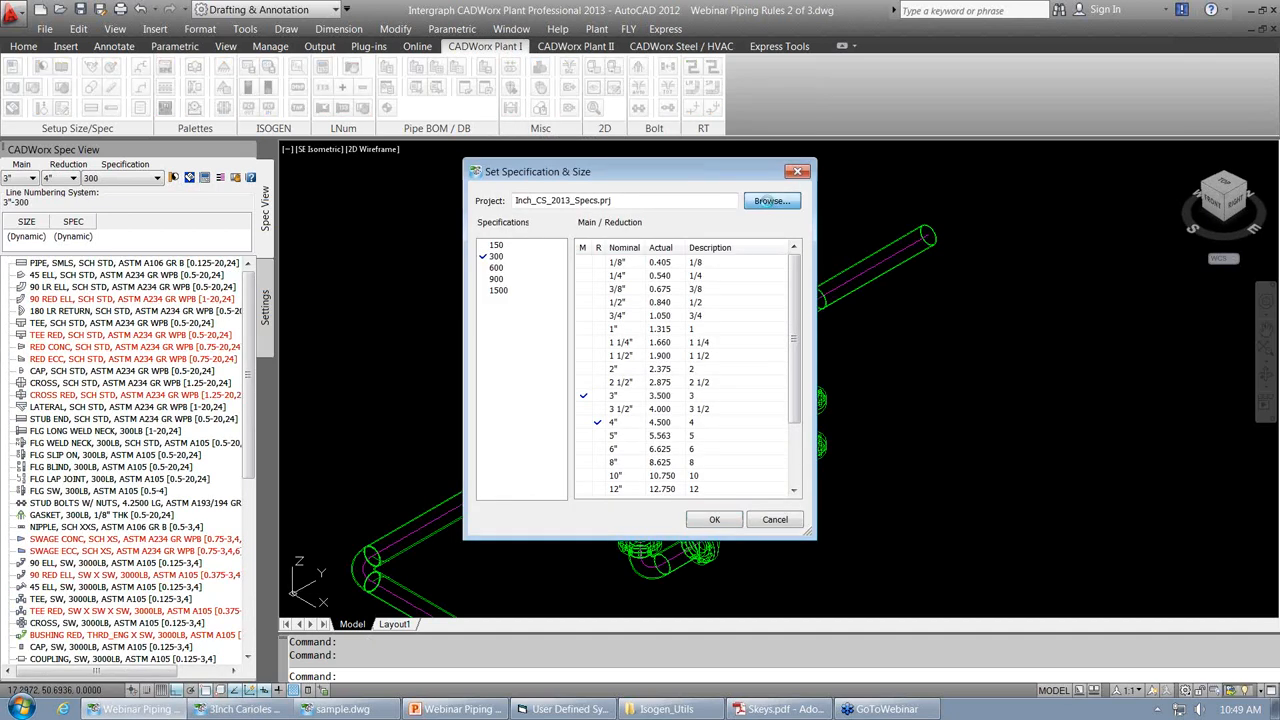
click(770, 201)
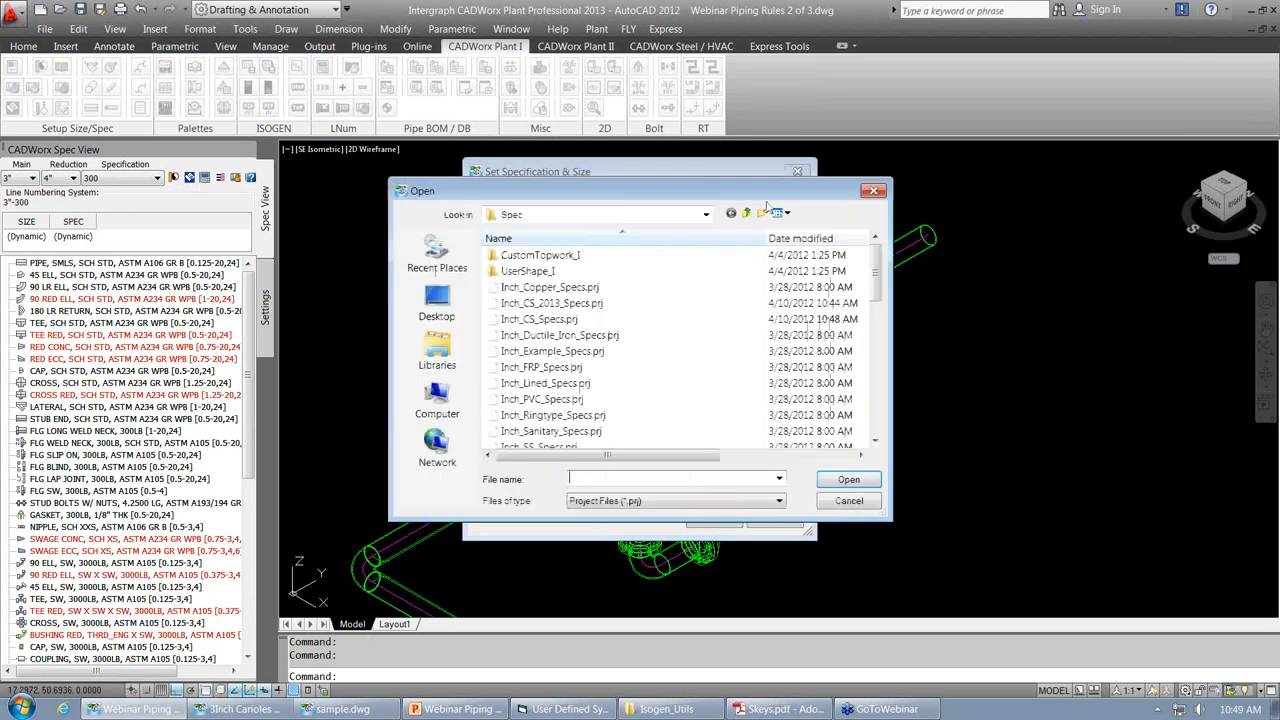
click(539, 319)
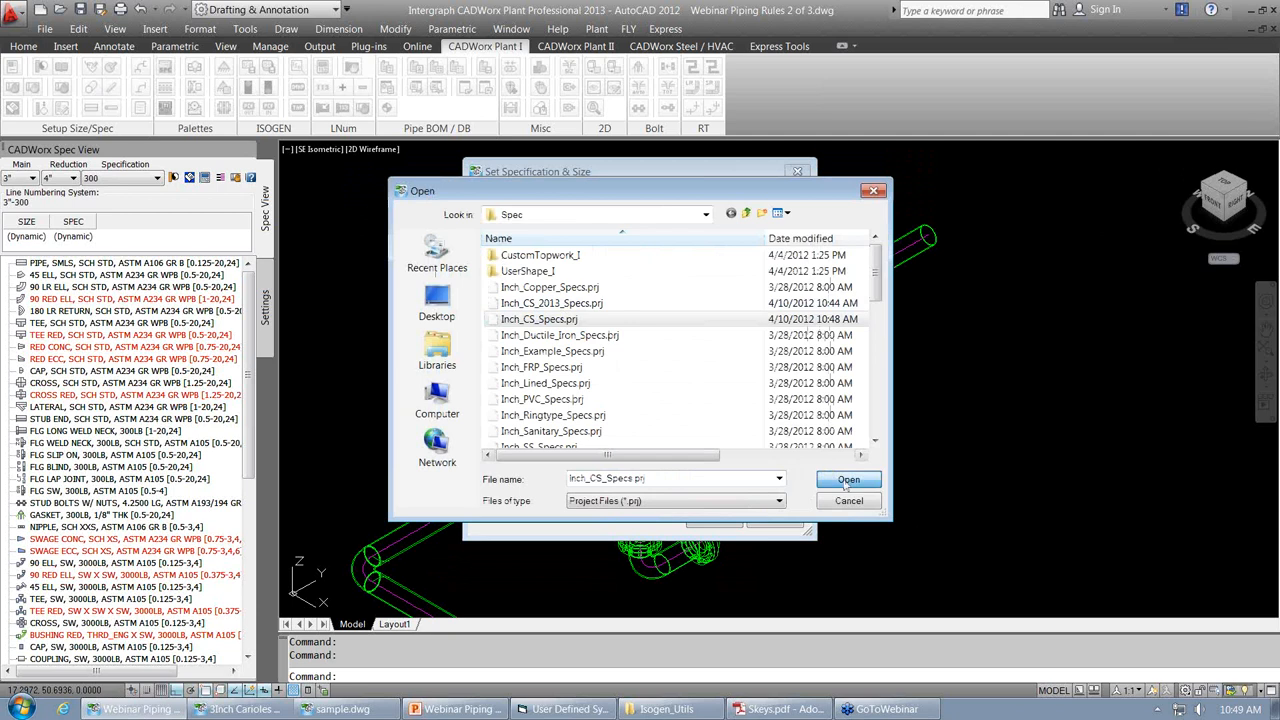
click(848, 480)
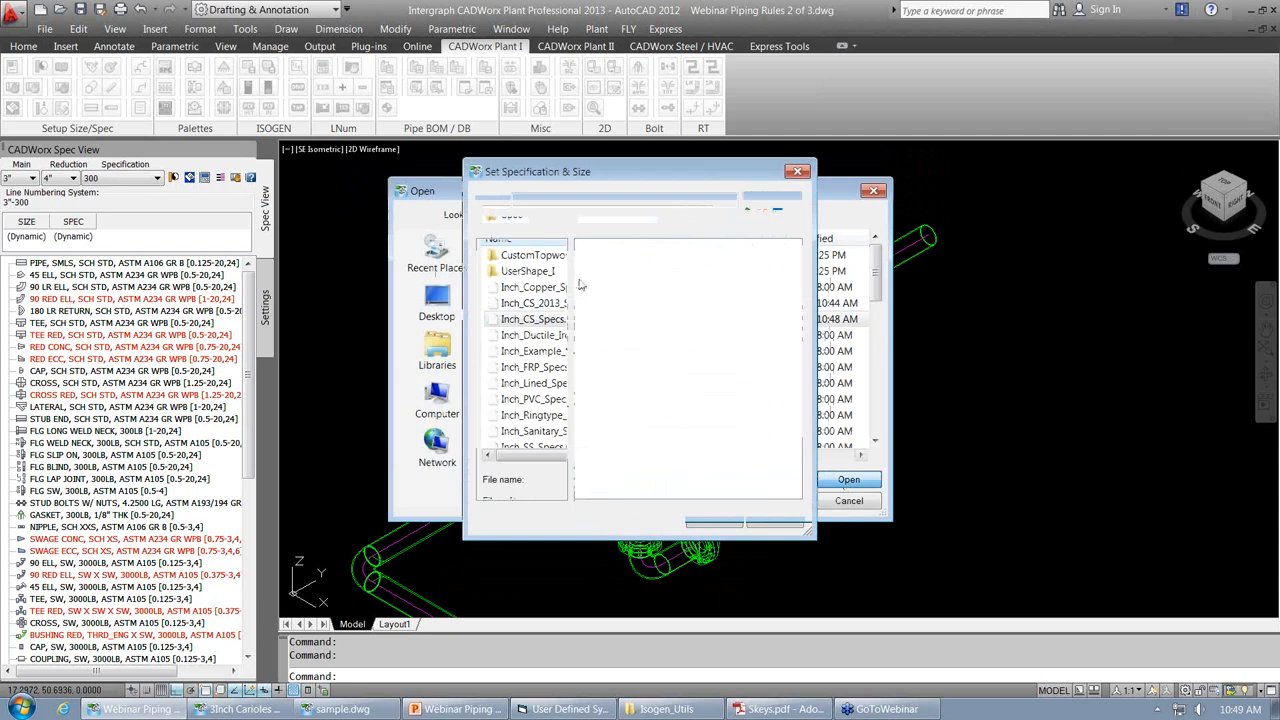
click(714, 520)
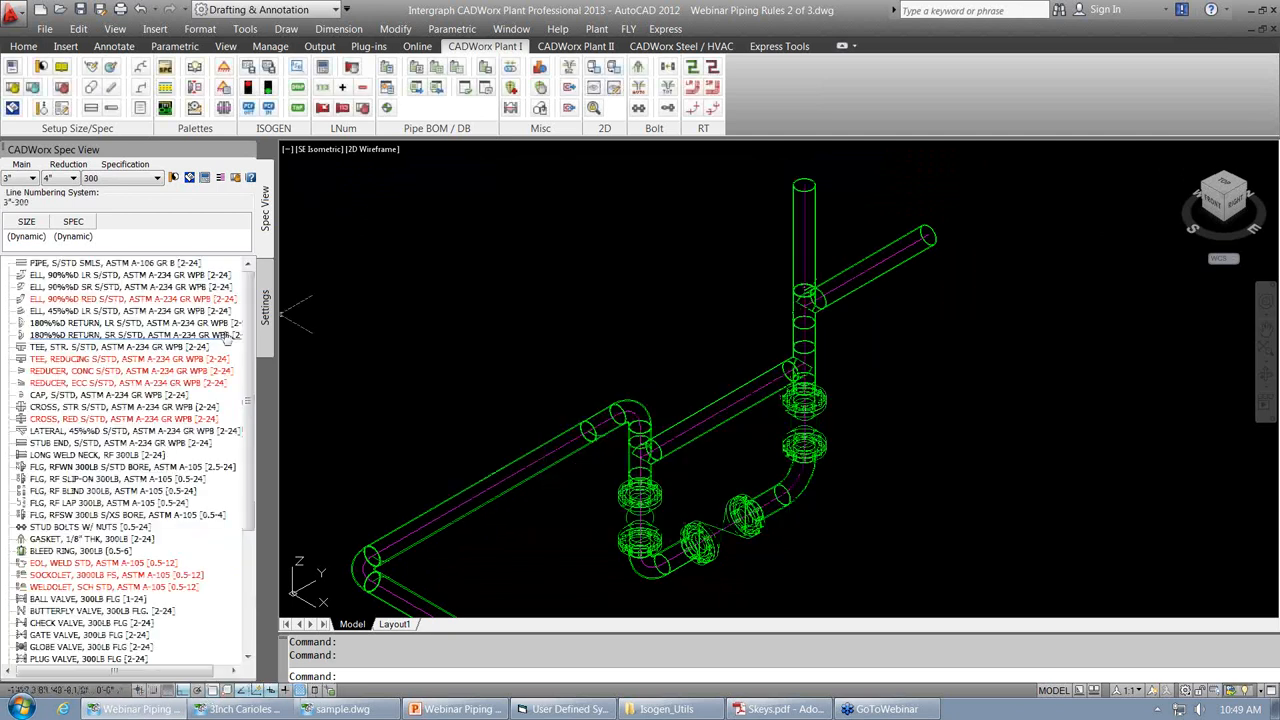
Draw a short 3" pipe along the Y axis in the open space beside the valve assembly.
middle_drag(594, 516, 538, 406)
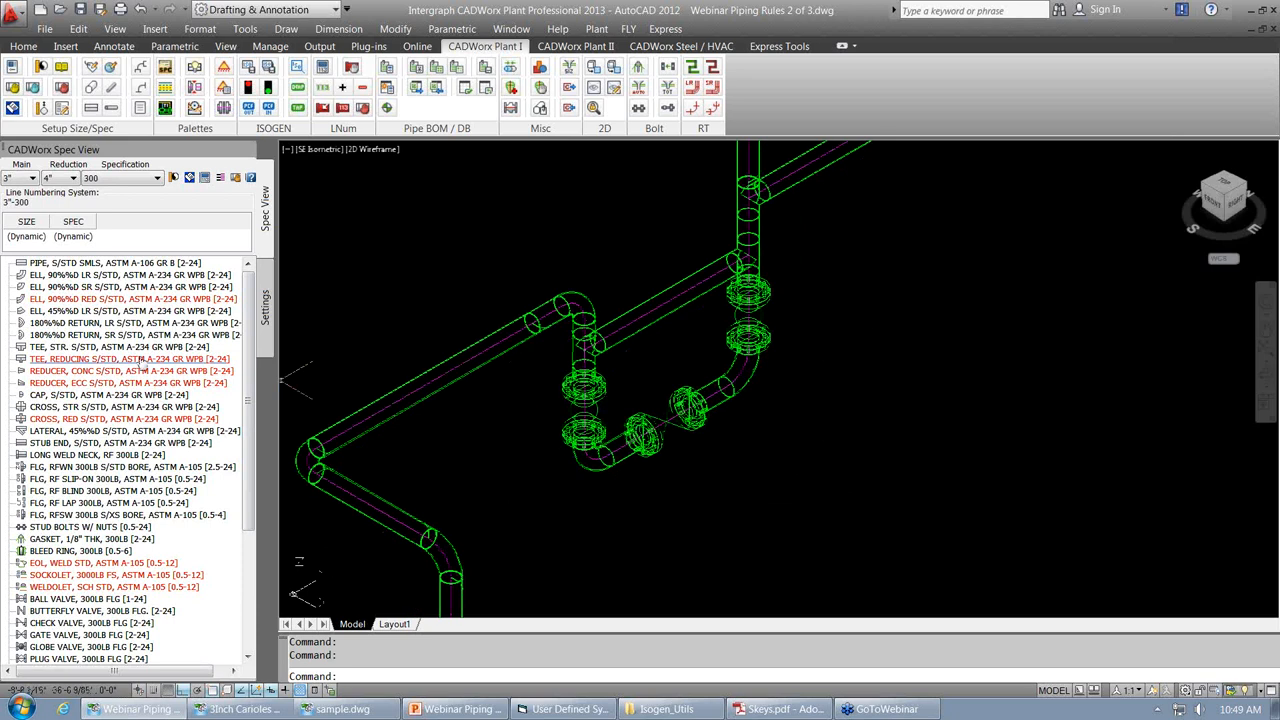
click(318, 149)
click(343, 306)
click(526, 225)
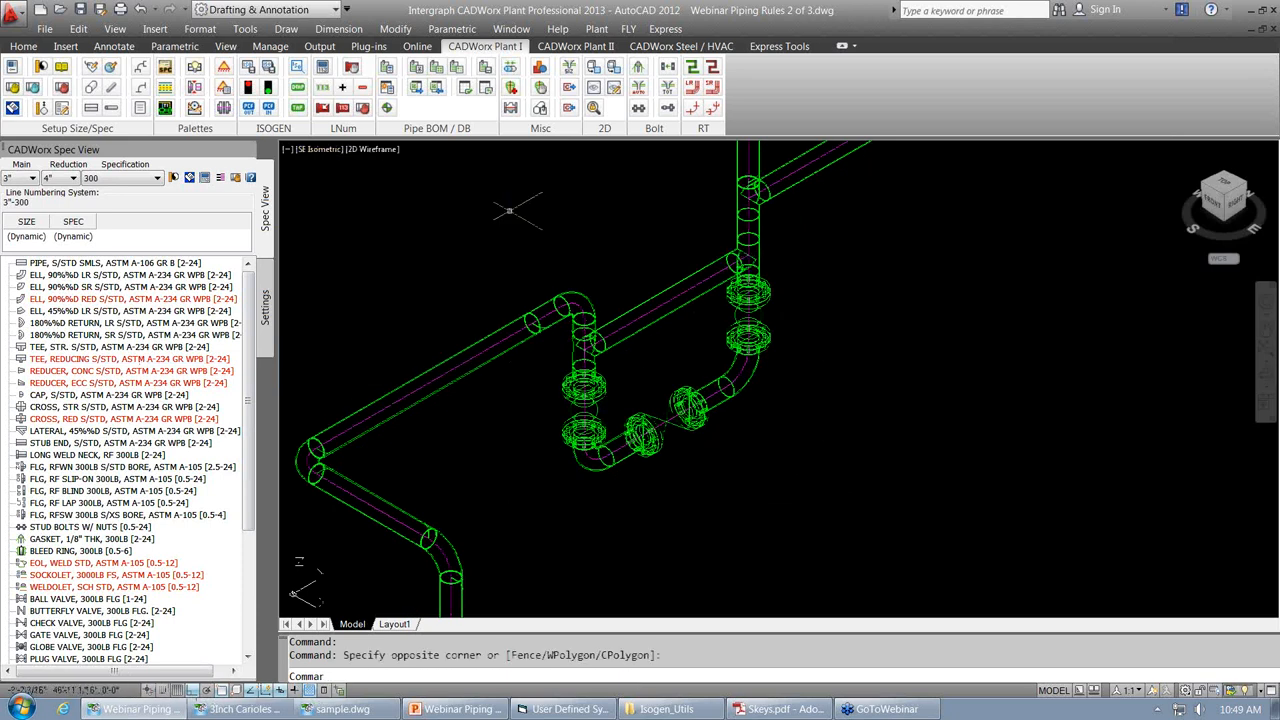
middle_drag(832, 498, 760, 486)
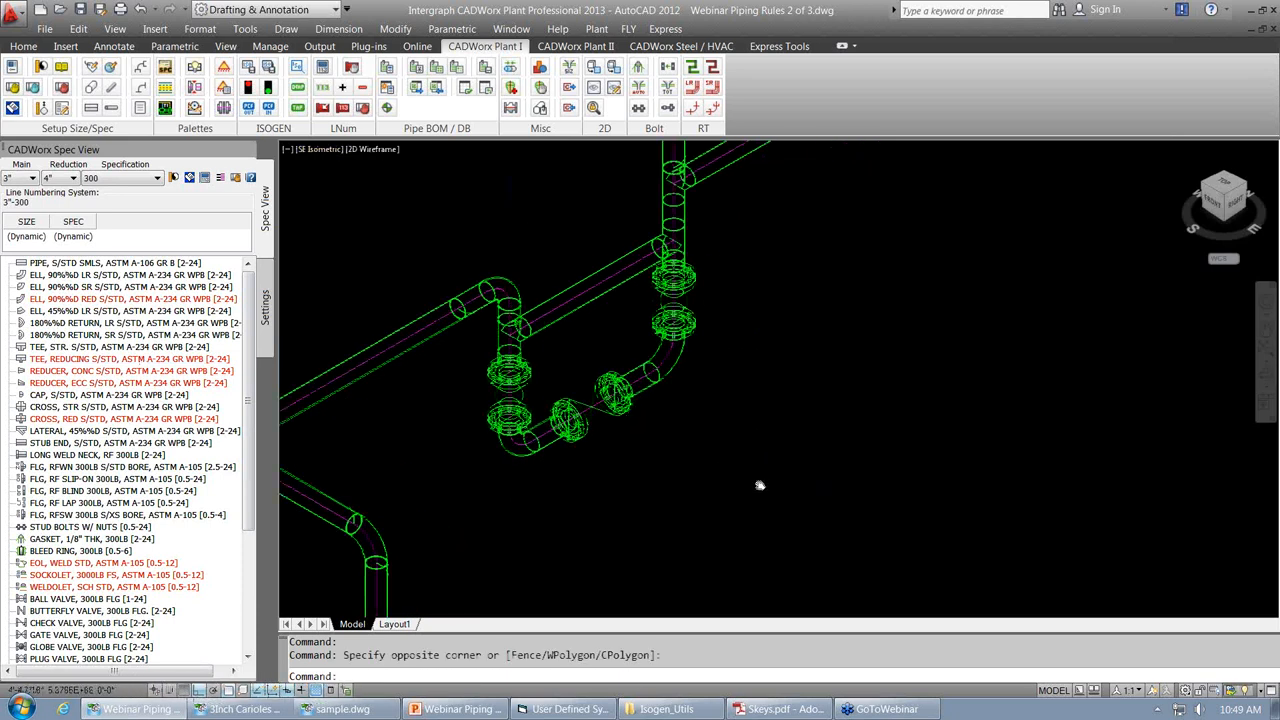
scroll(760, 486, up, 2)
click(60, 263)
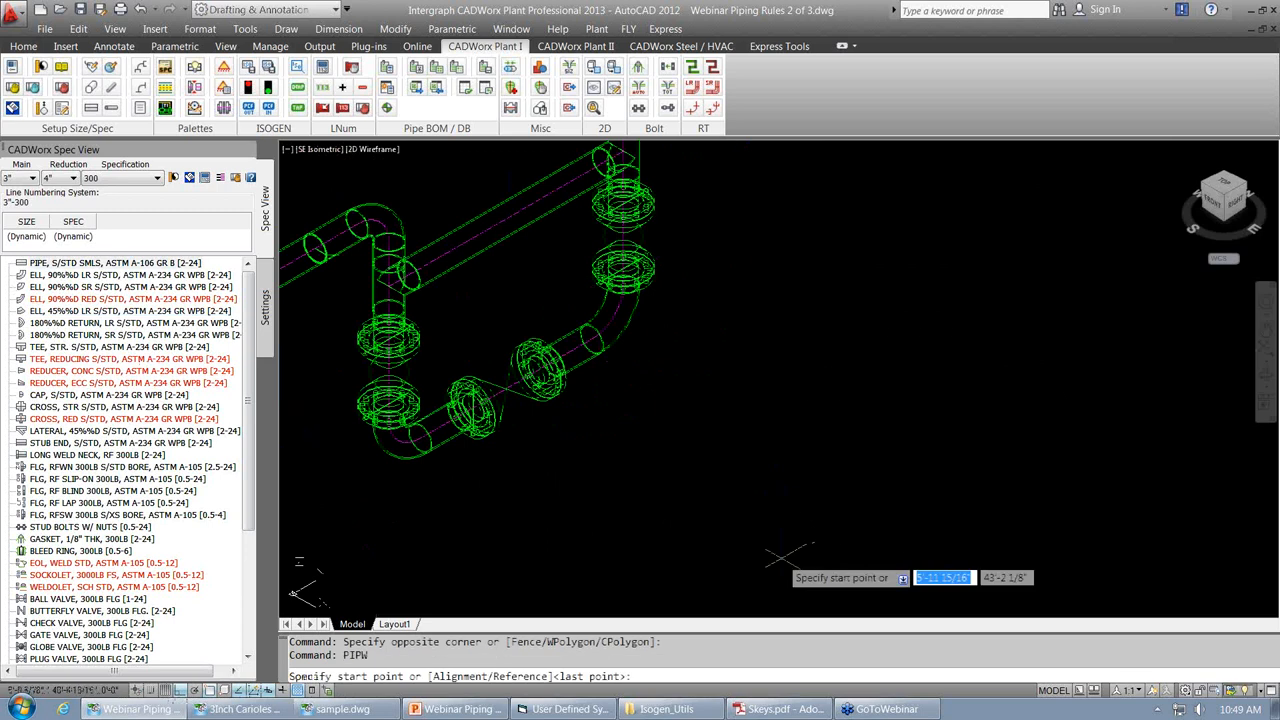
click(660, 512)
click(754, 459)
key(Return)
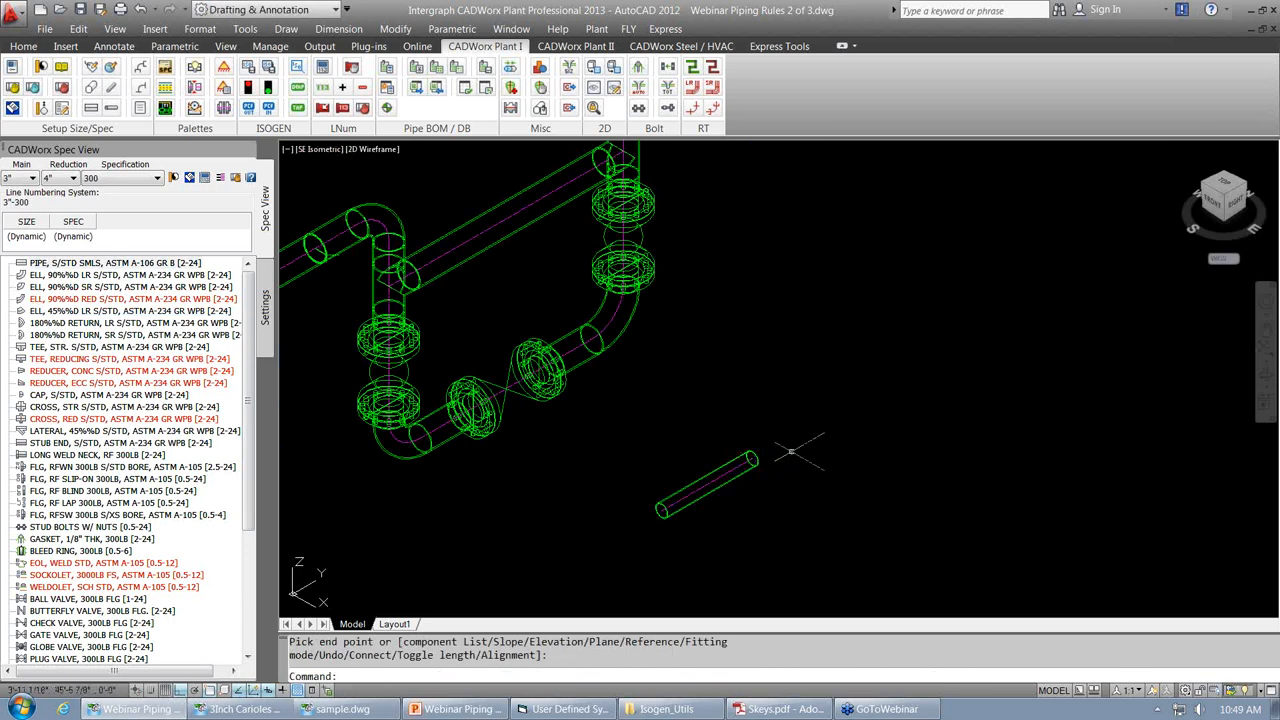
Insert the FM flow meter from the specification at the far end of the new 3" pipe.
scroll(760, 462, up, 4)
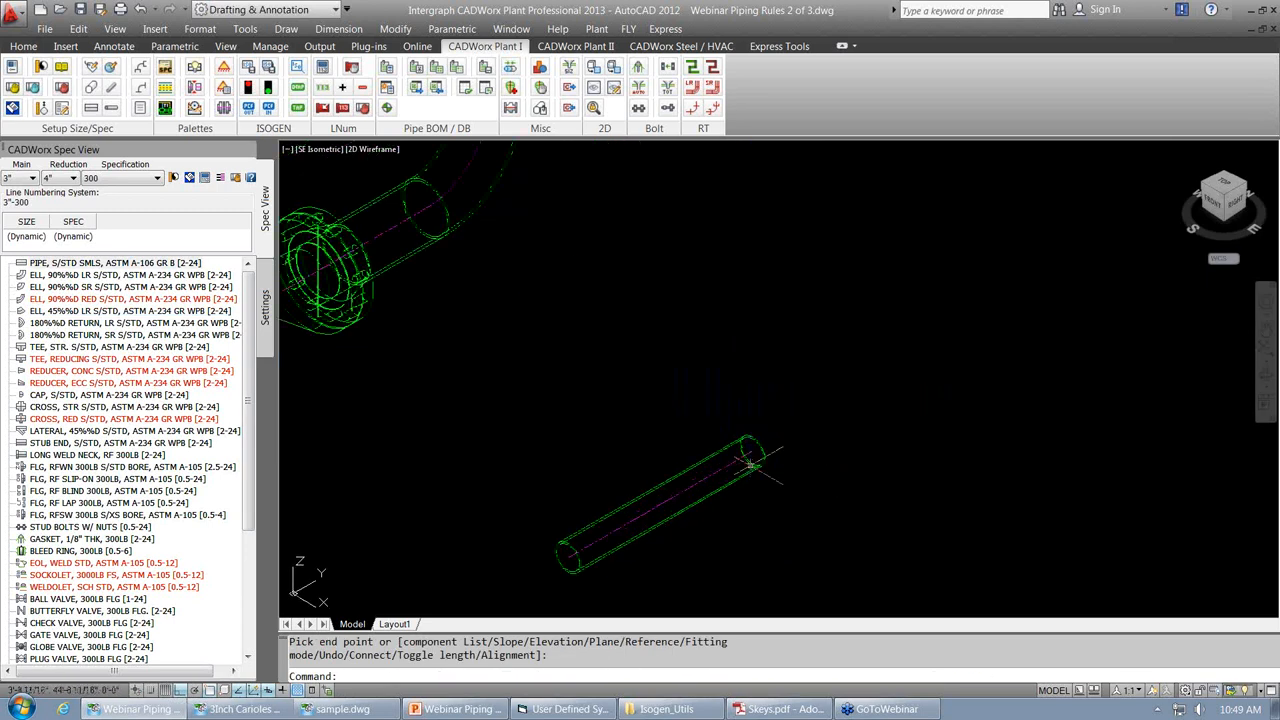
drag(248, 396, 250, 514)
click(42, 515)
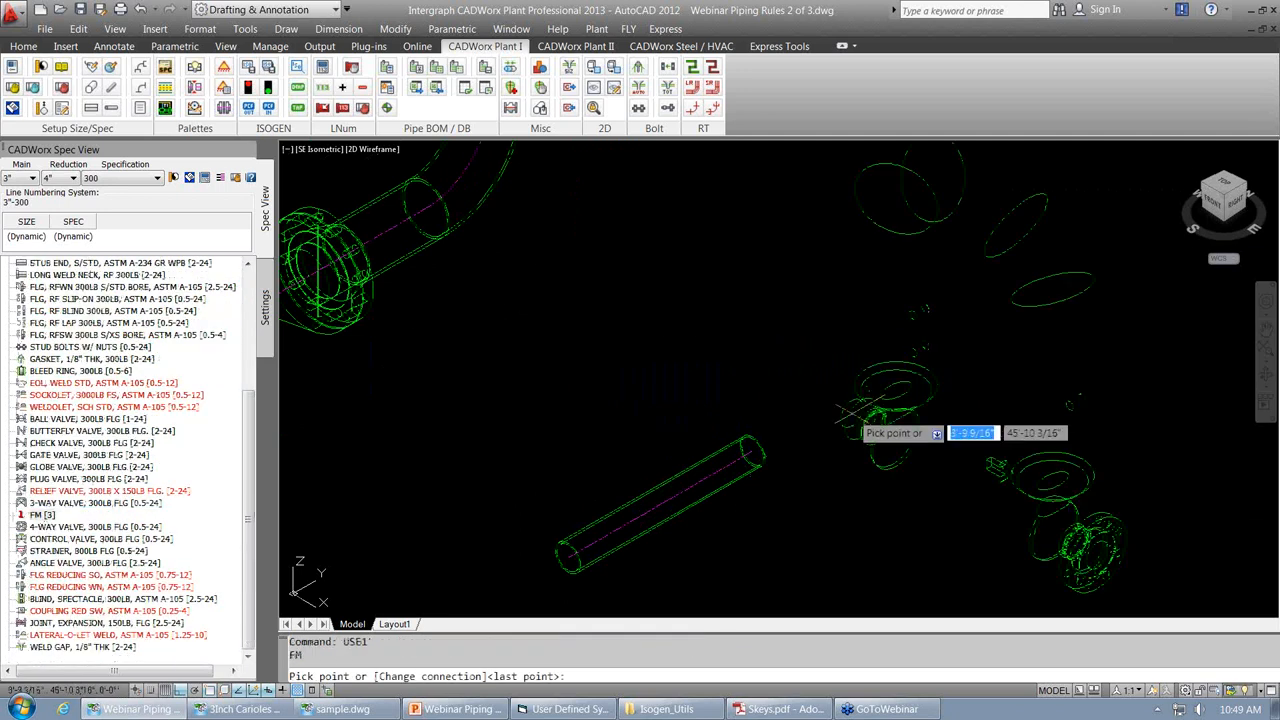
click(856, 390)
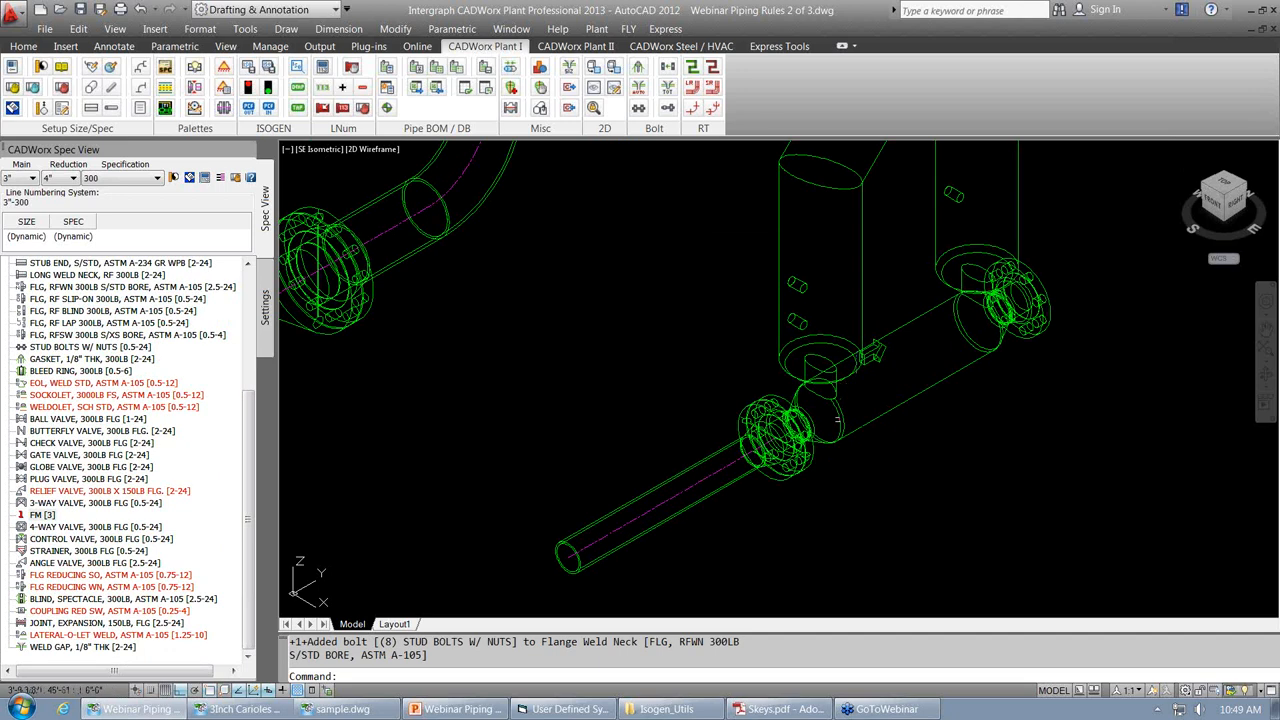
scroll(828, 454, up, 2)
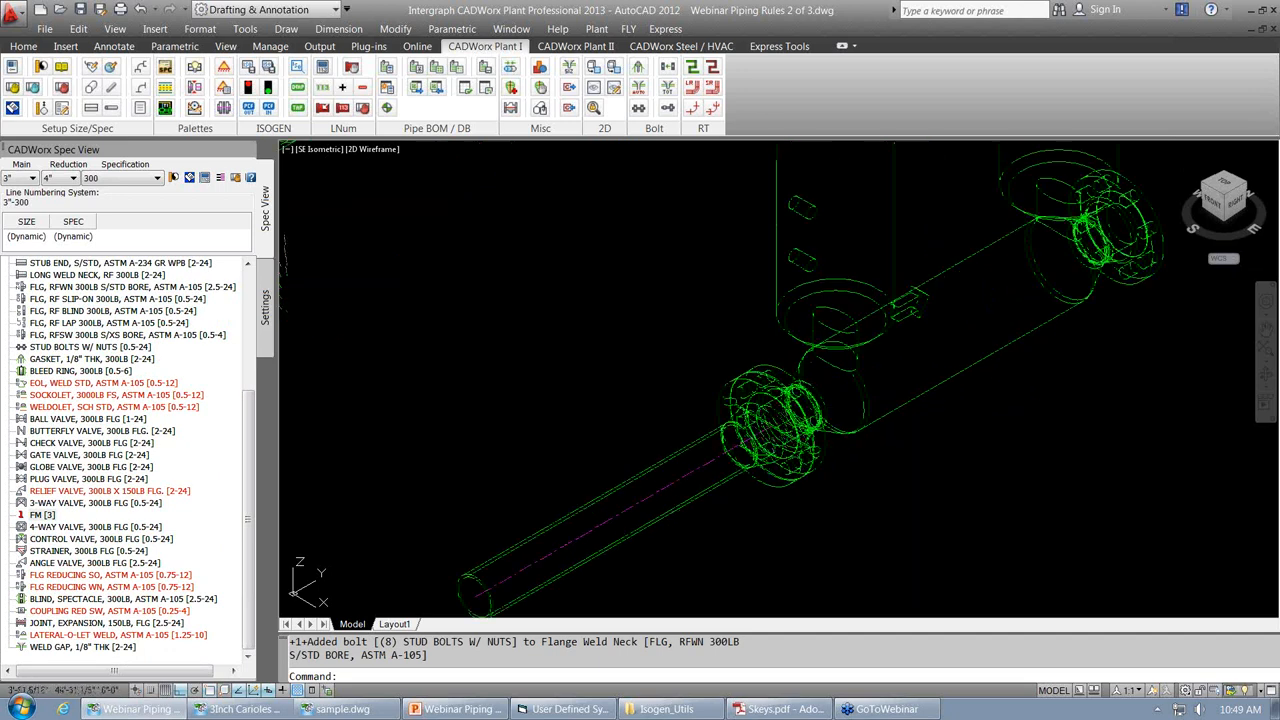
Route 3" pipe from the flow meter's free flange along the Y axis, turning through a 90-degree elbow into a run along X.
scroll(785, 455, up, 2)
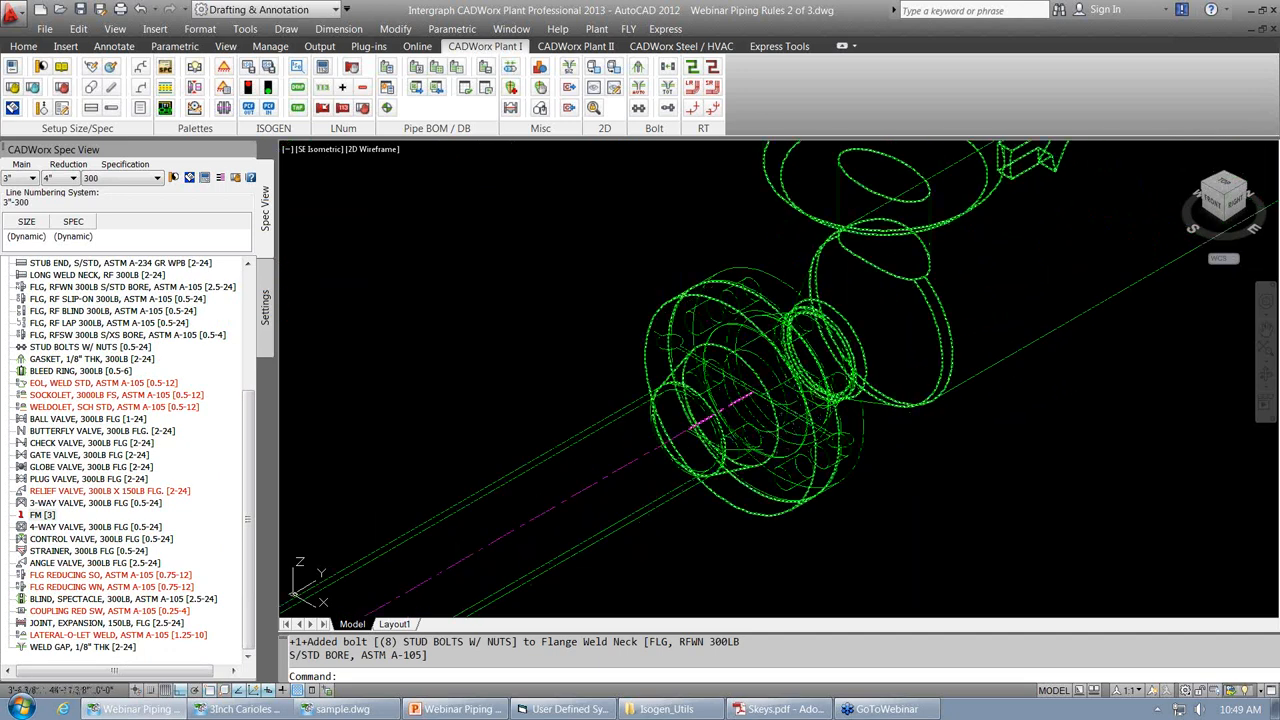
scroll(690, 410, down, 5)
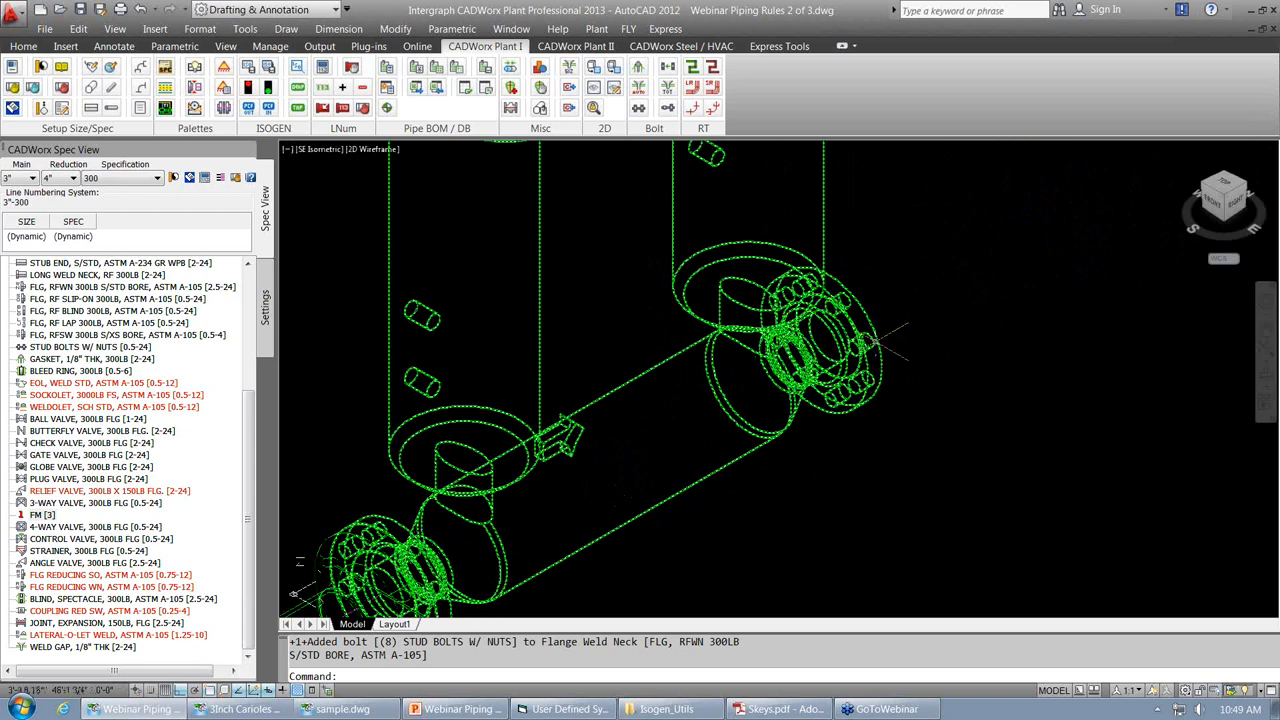
click(878, 305)
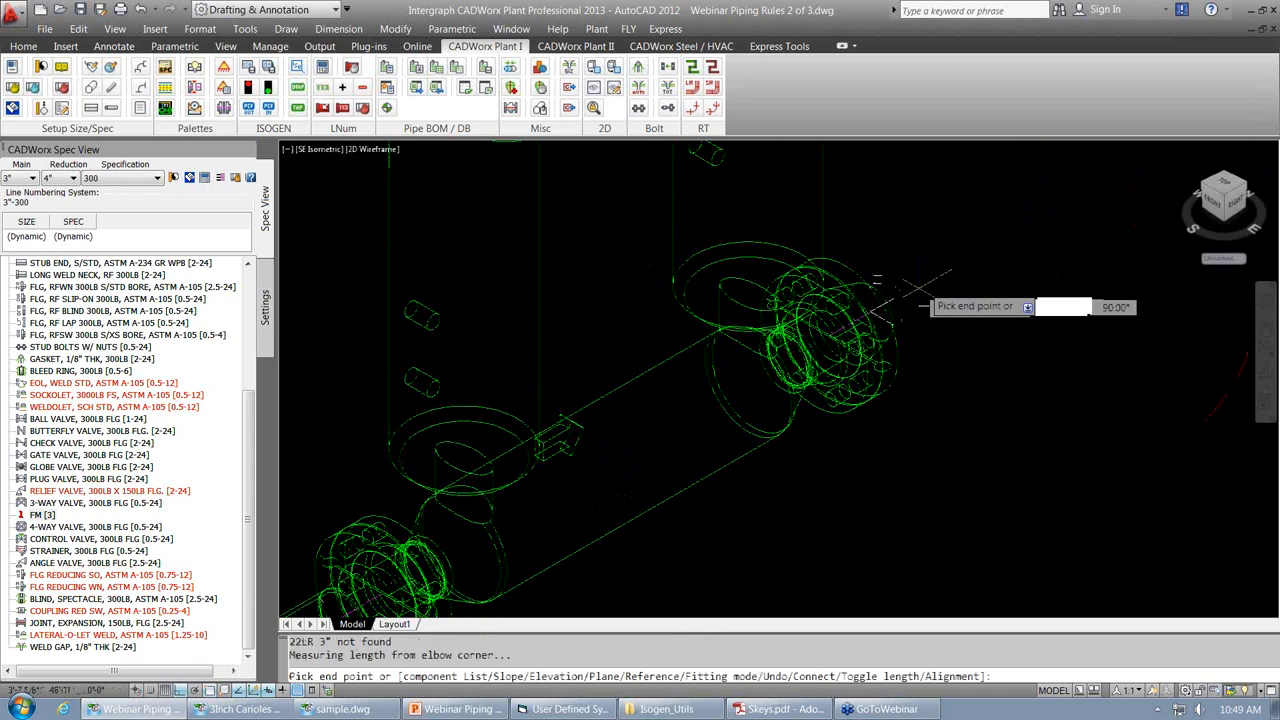
middle_drag(1022, 222, 825, 390)
scroll(825, 390, down, 3)
click(995, 325)
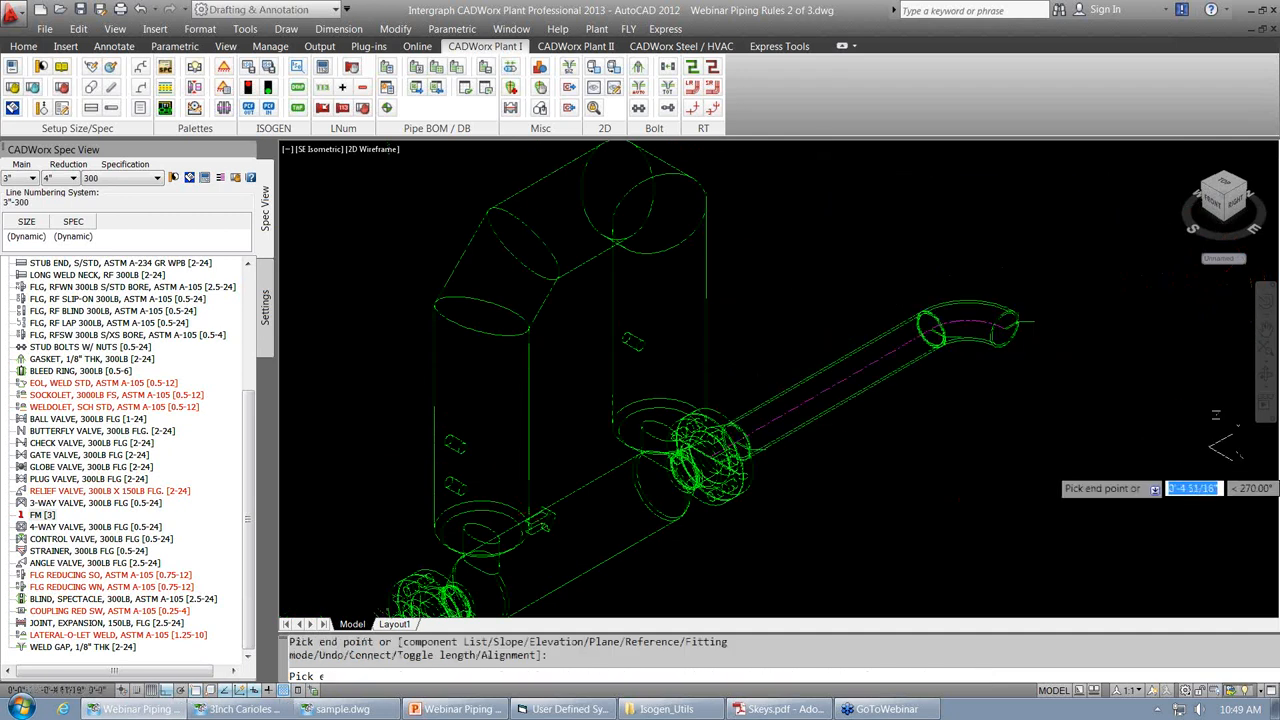
click(1212, 440)
key(Return)
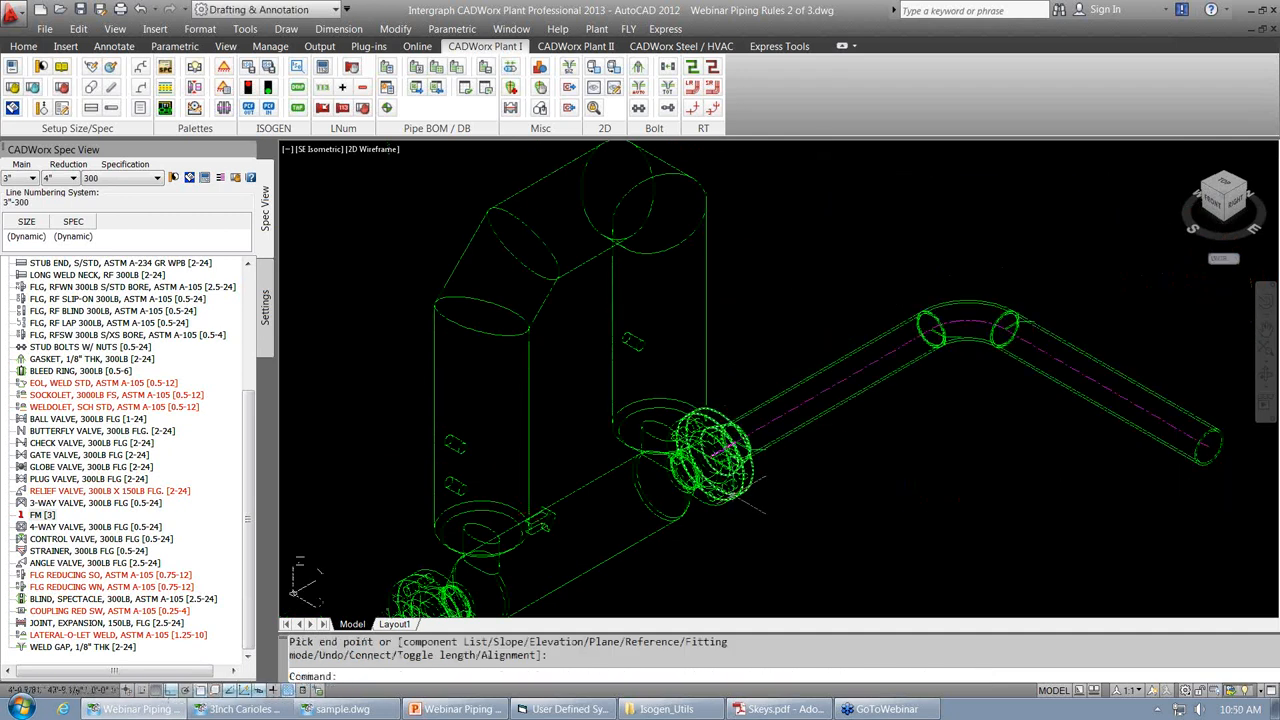
Start an ISOGEN export using the C:\ISOGEN\ directory, the CAU project and the Imperial_Inch_Ansi_B style.
scroll(715, 450, down, 4)
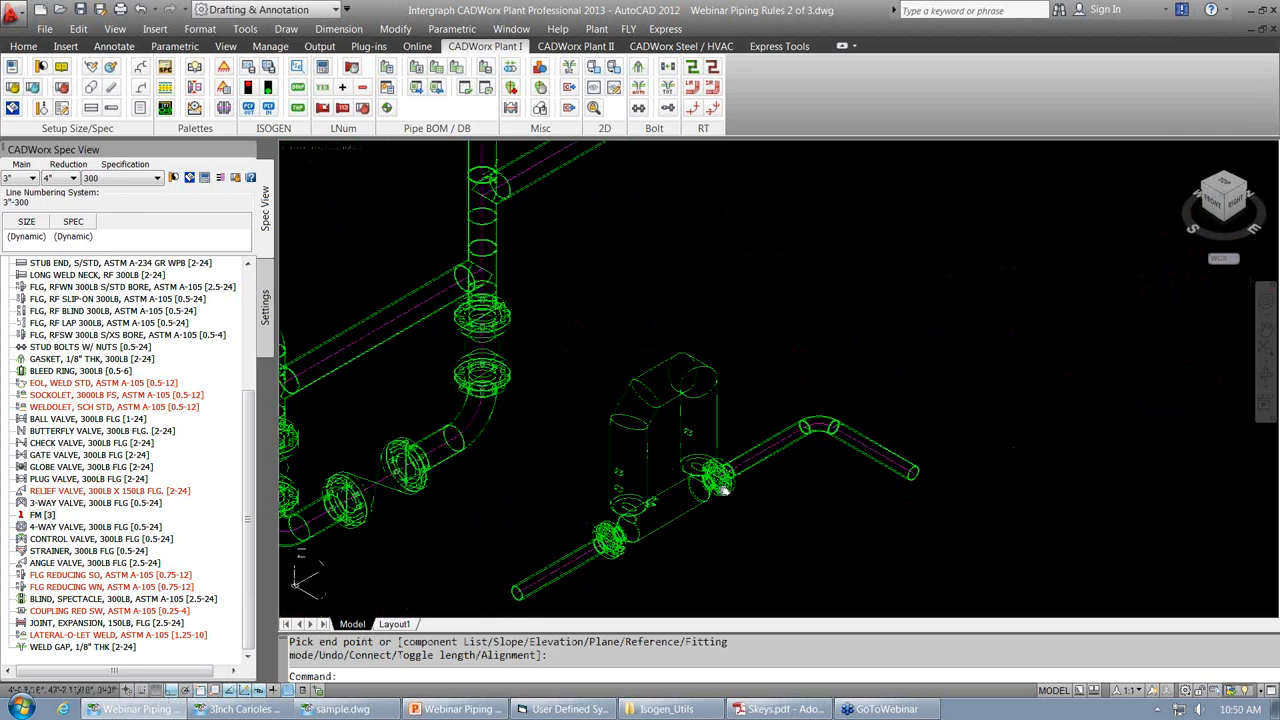
scroll(724, 490, up, 3)
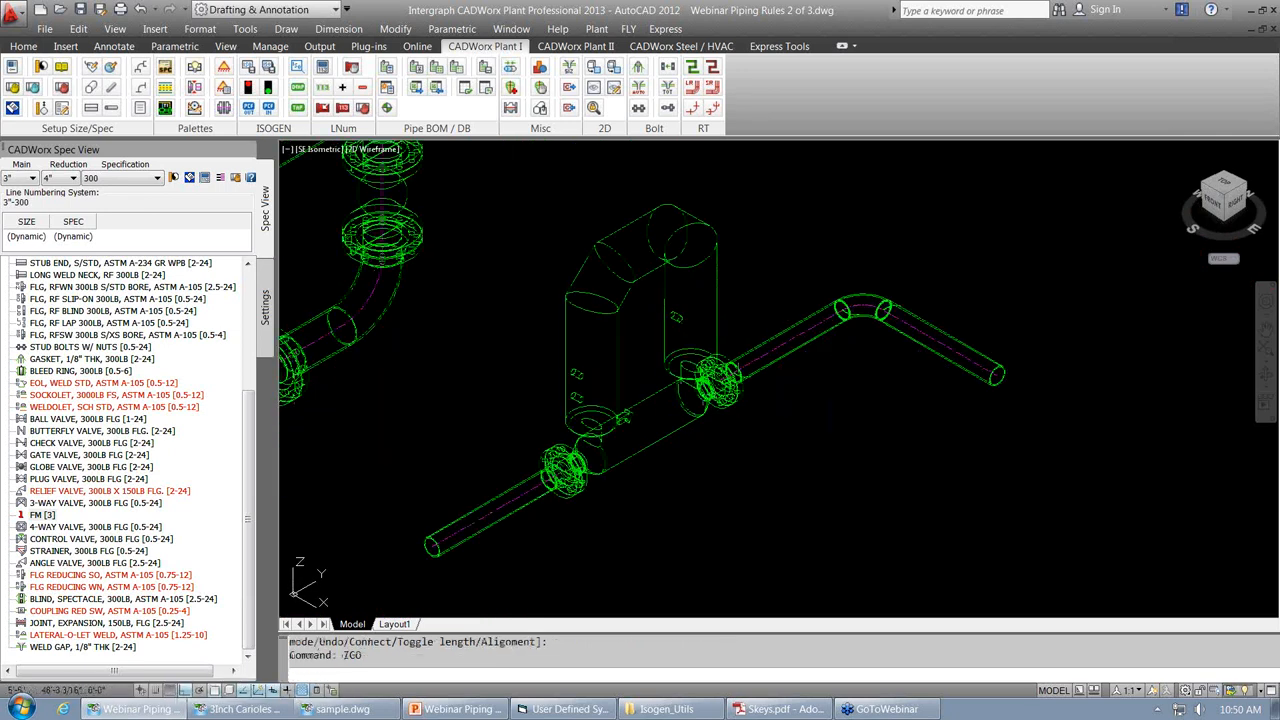
key(Return)
click(730, 281)
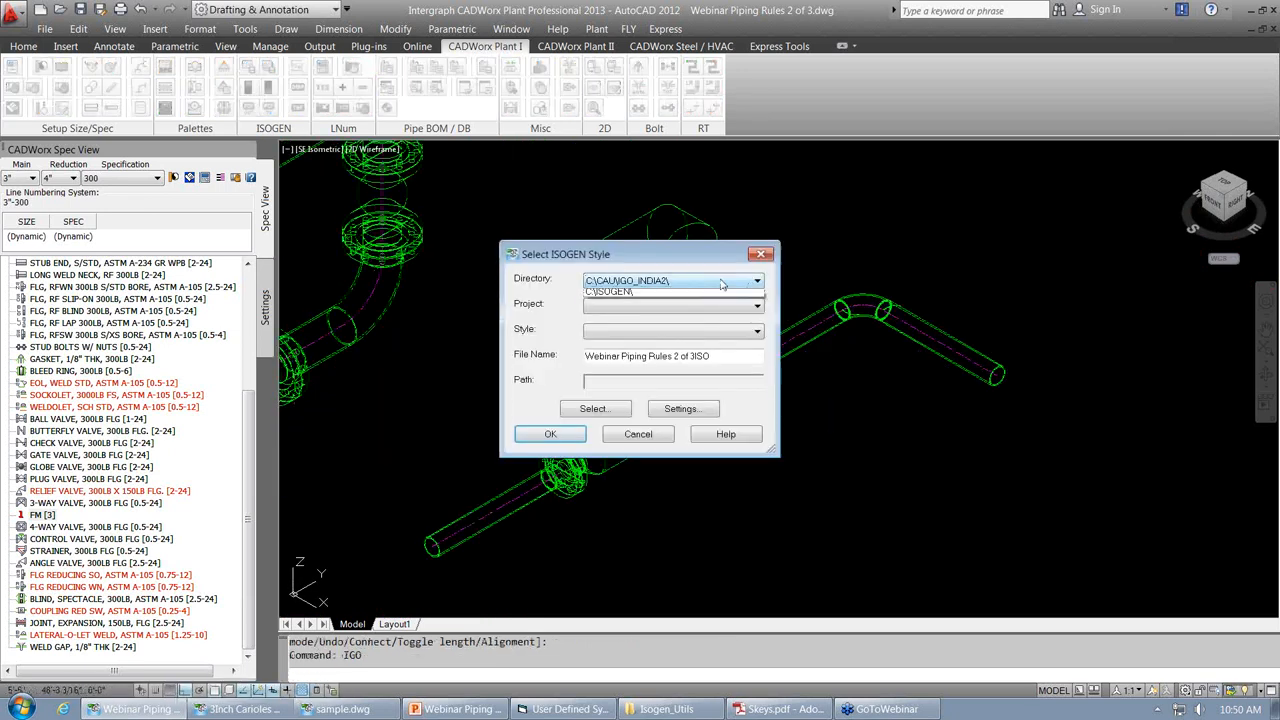
click(714, 305)
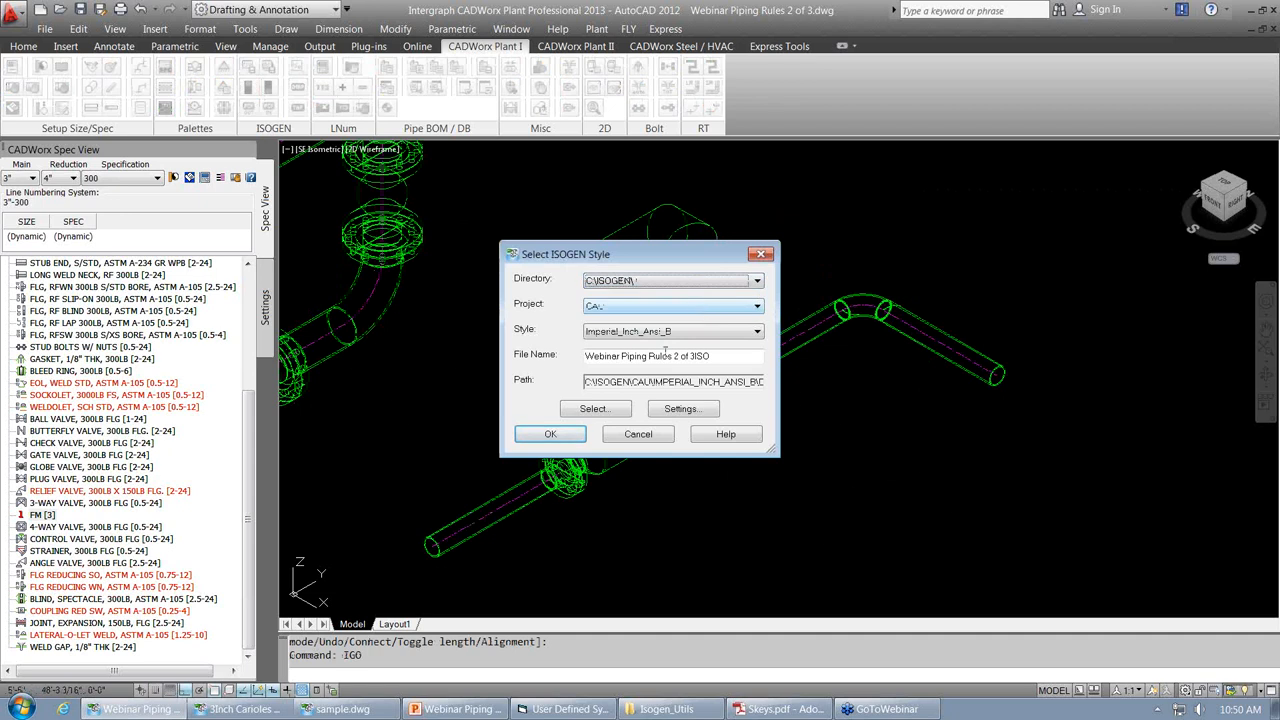
Select the flow meter and its connected 3" piping as individual components and generate their isometric.
click(590, 407)
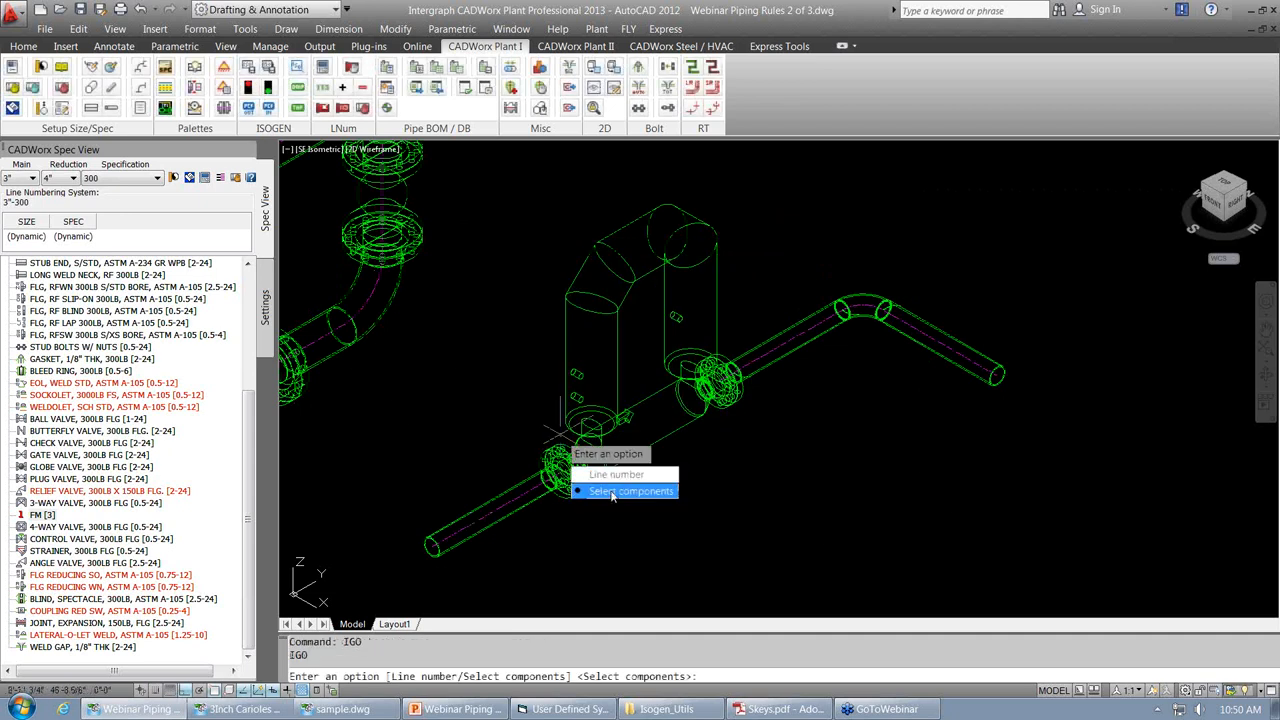
click(600, 491)
click(1028, 560)
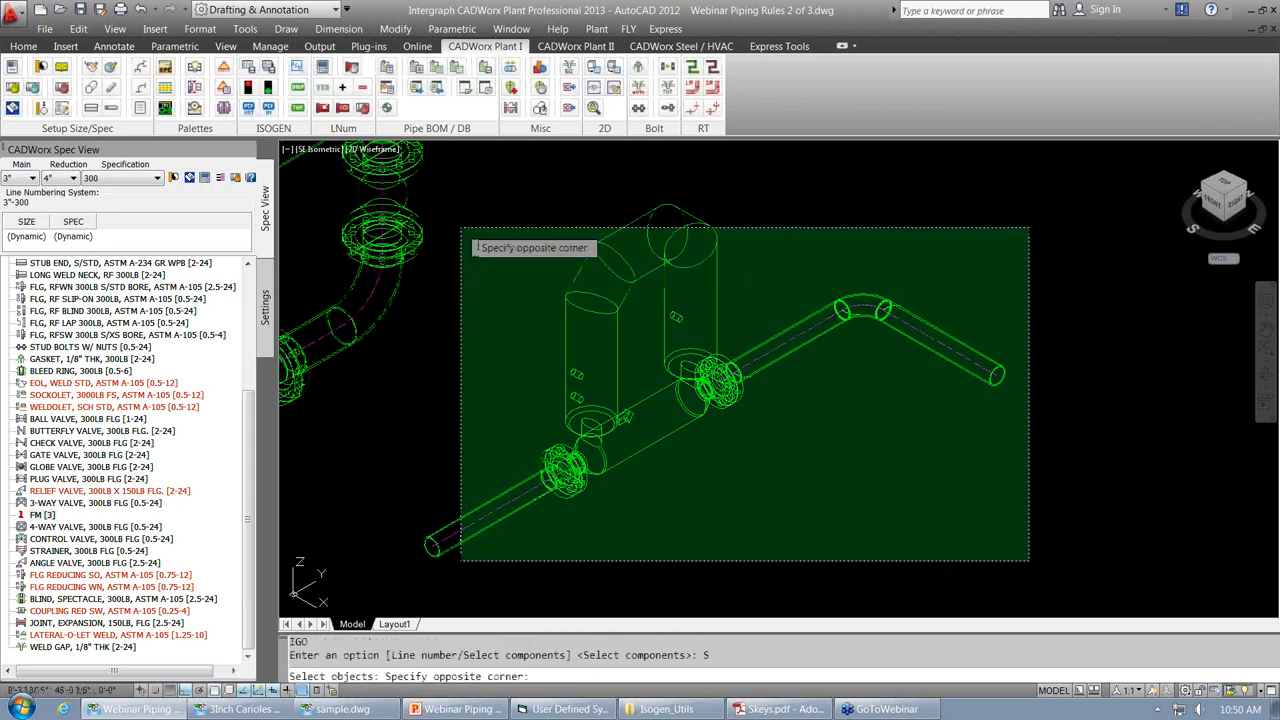
click(492, 213)
key(Return)
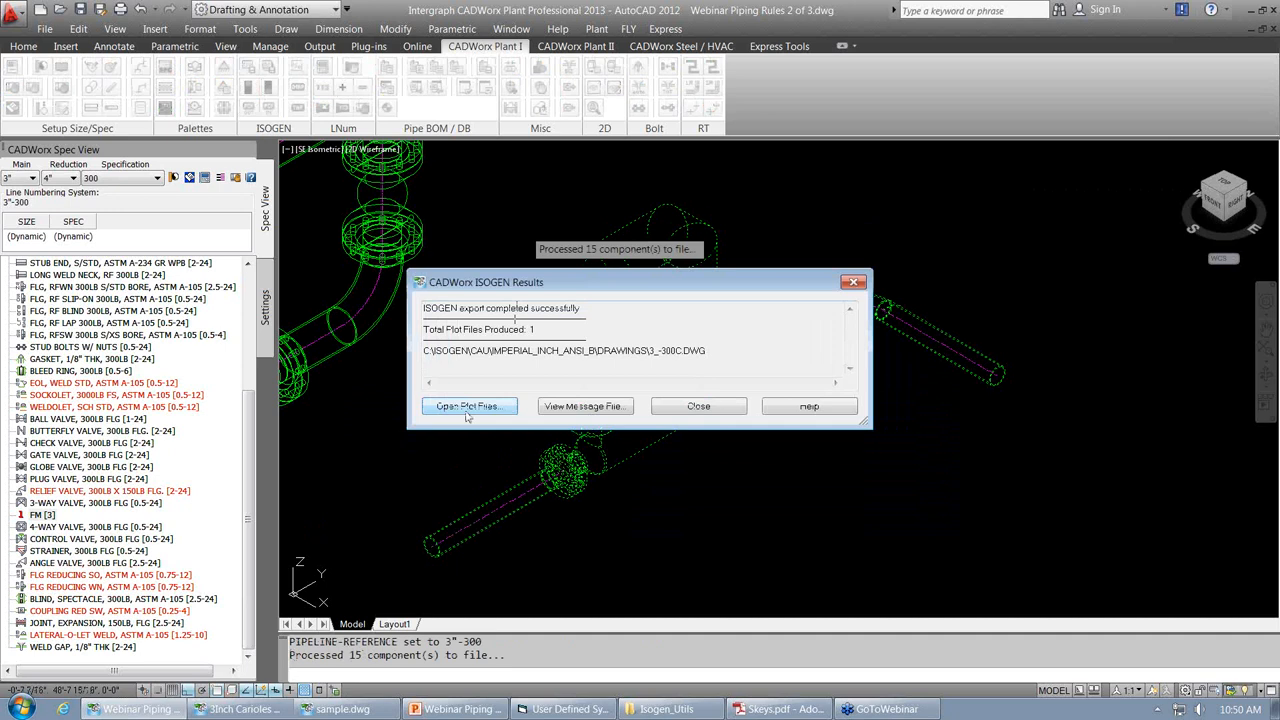
Open the isometric 3_-300C.DWG, compare it with the FMFL symbol in the User Defined Symbols Editor, and return to the piping model drawing.
click(467, 408)
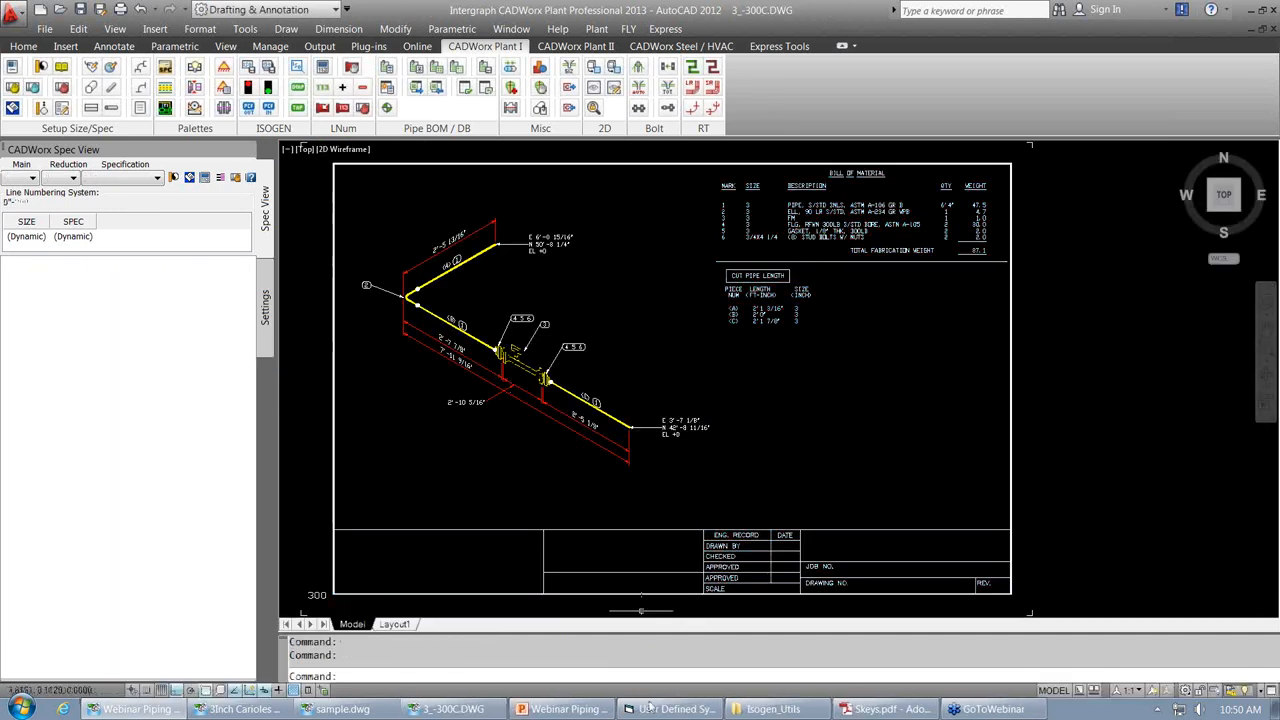
click(648, 708)
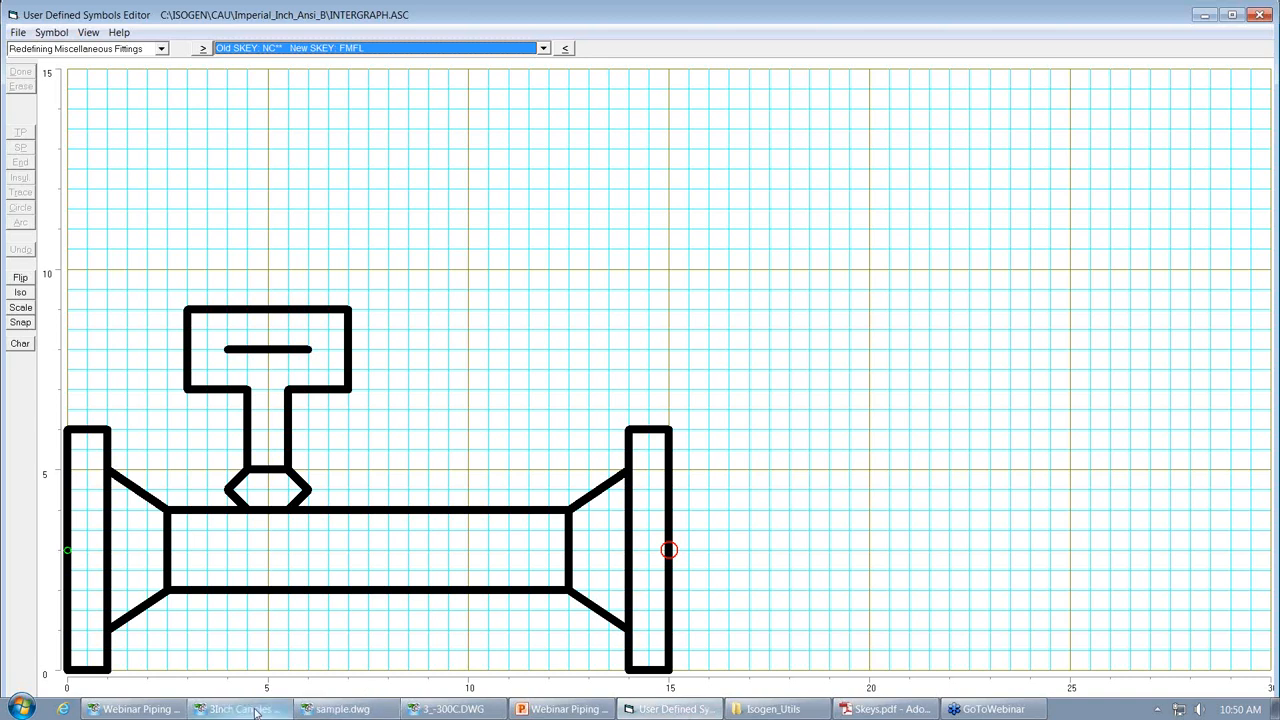
click(158, 711)
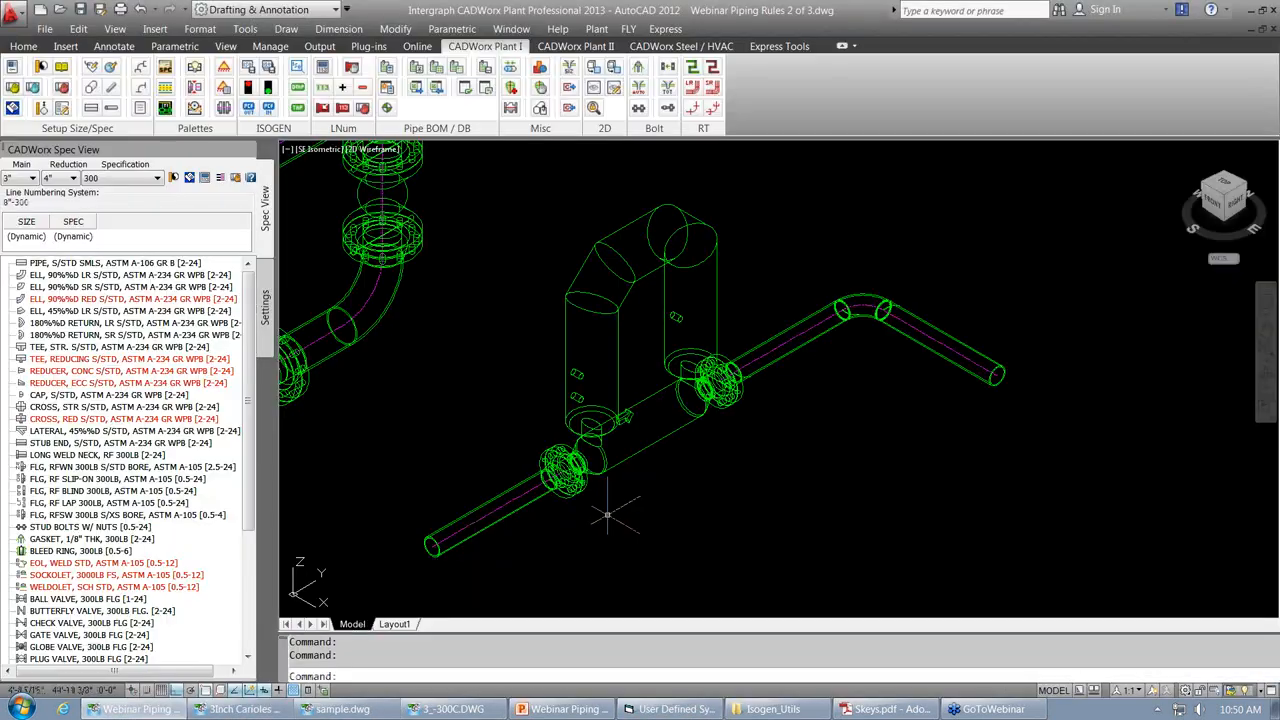
scroll(616, 501, down, 4)
middle_drag(521, 444, 813, 309)
scroll(795, 307, down, 3)
scroll(793, 301, up, 2)
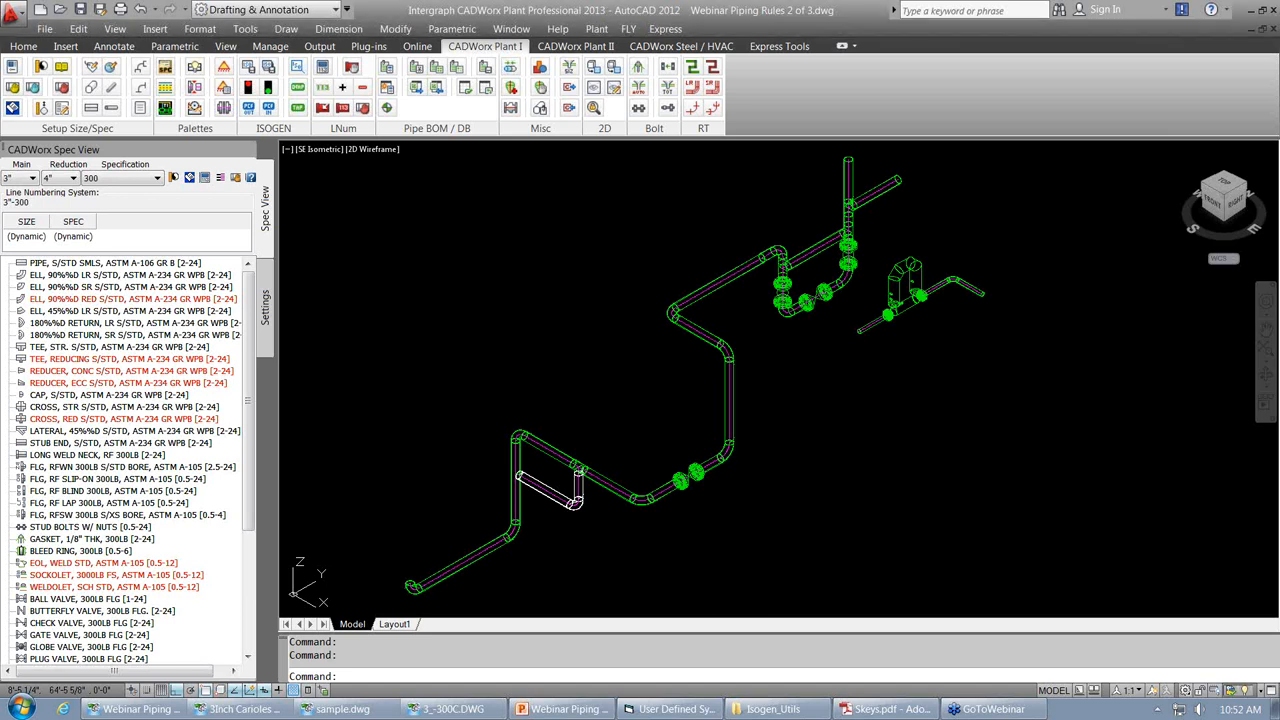
scroll(985, 268, up, 3)
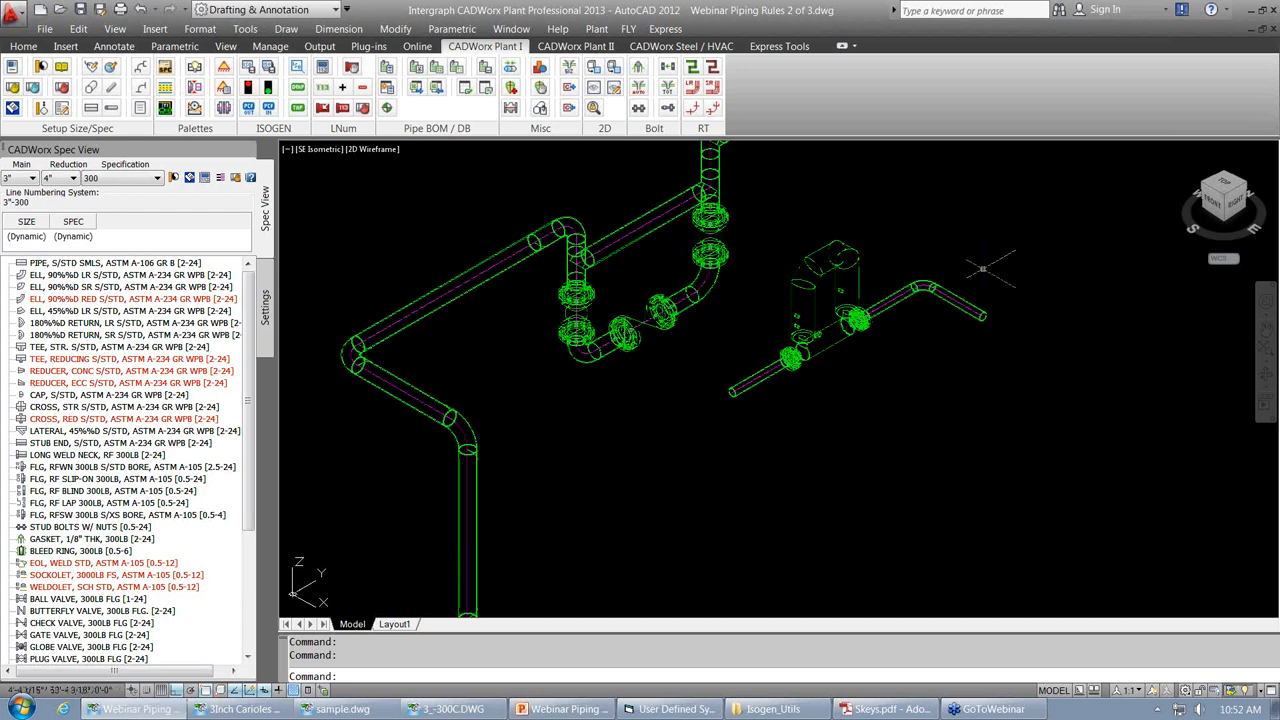
scroll(985, 268, up, 2)
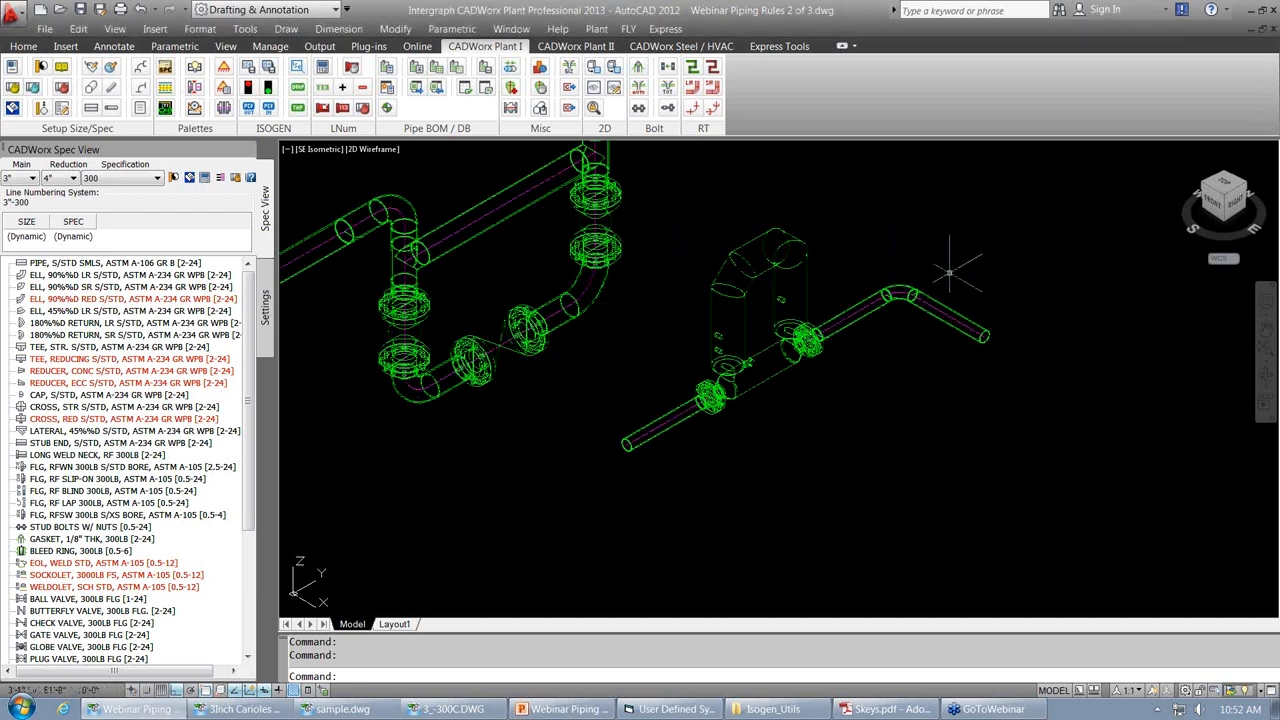
scroll(968, 283, up, 3)
scroll(968, 283, up, 2)
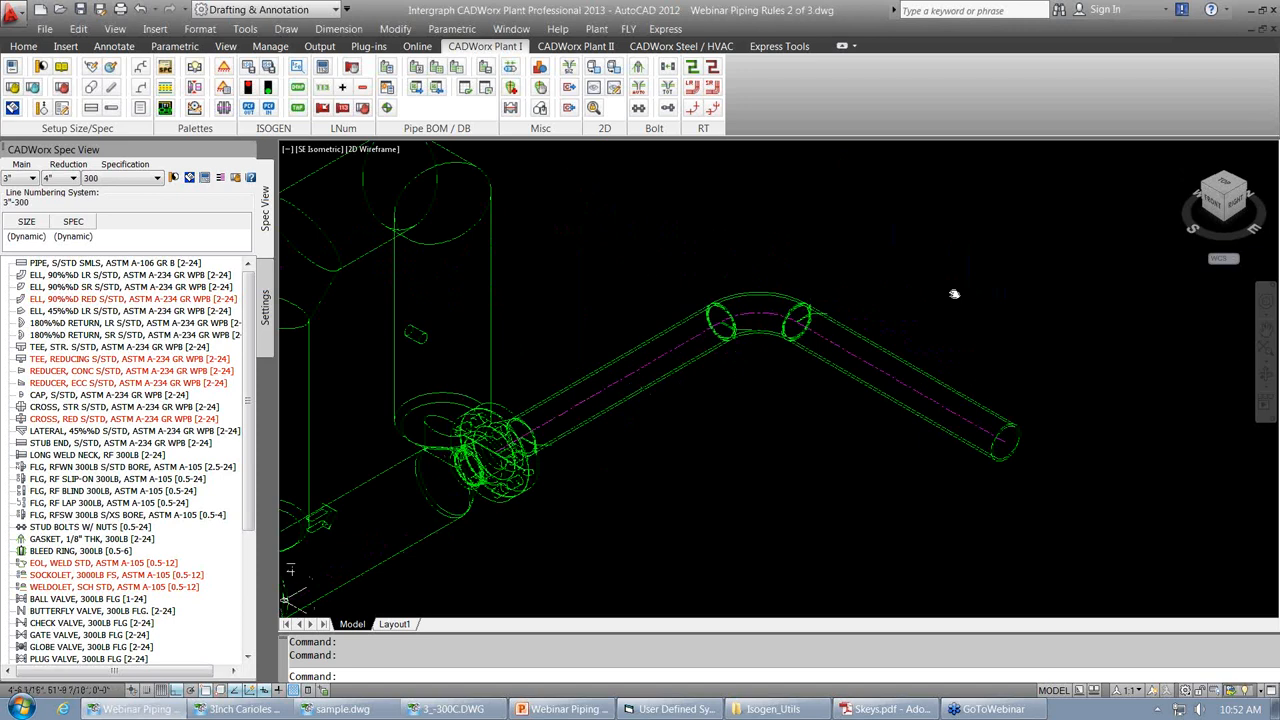
Load Inch_CS_2013_Specs.prj as the specification project with the 150 specification active.
click(173, 178)
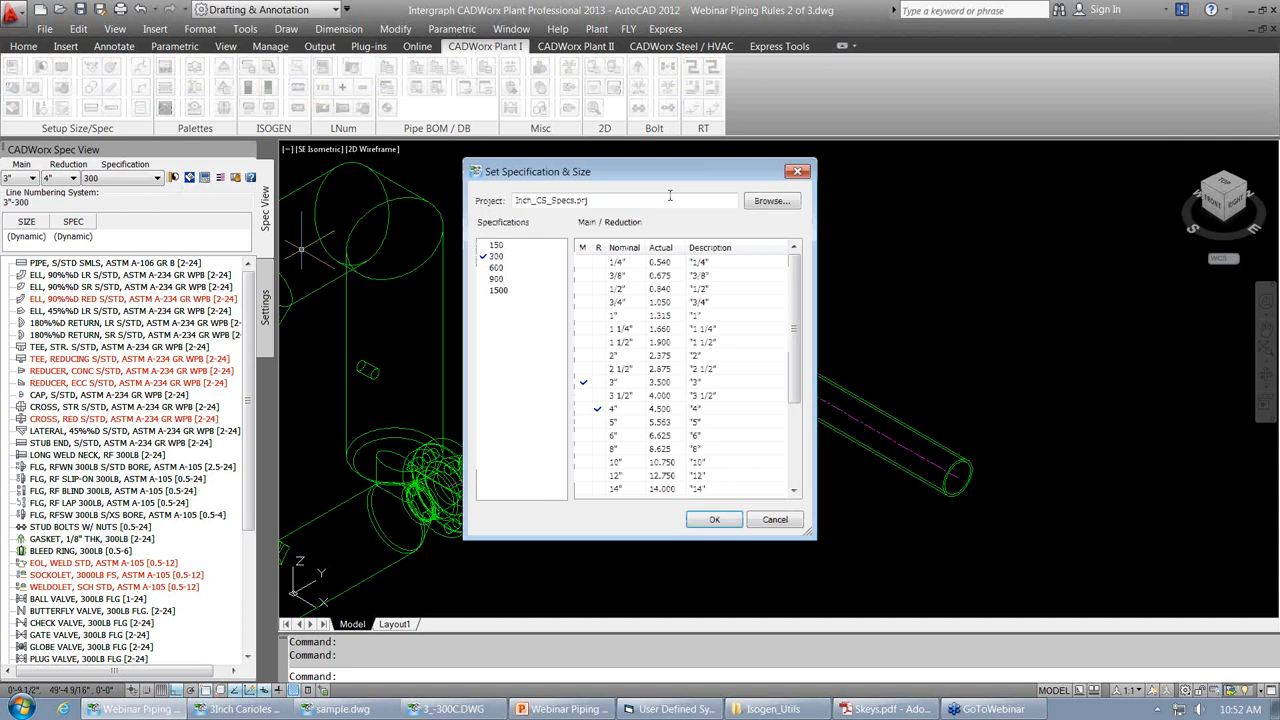
click(771, 200)
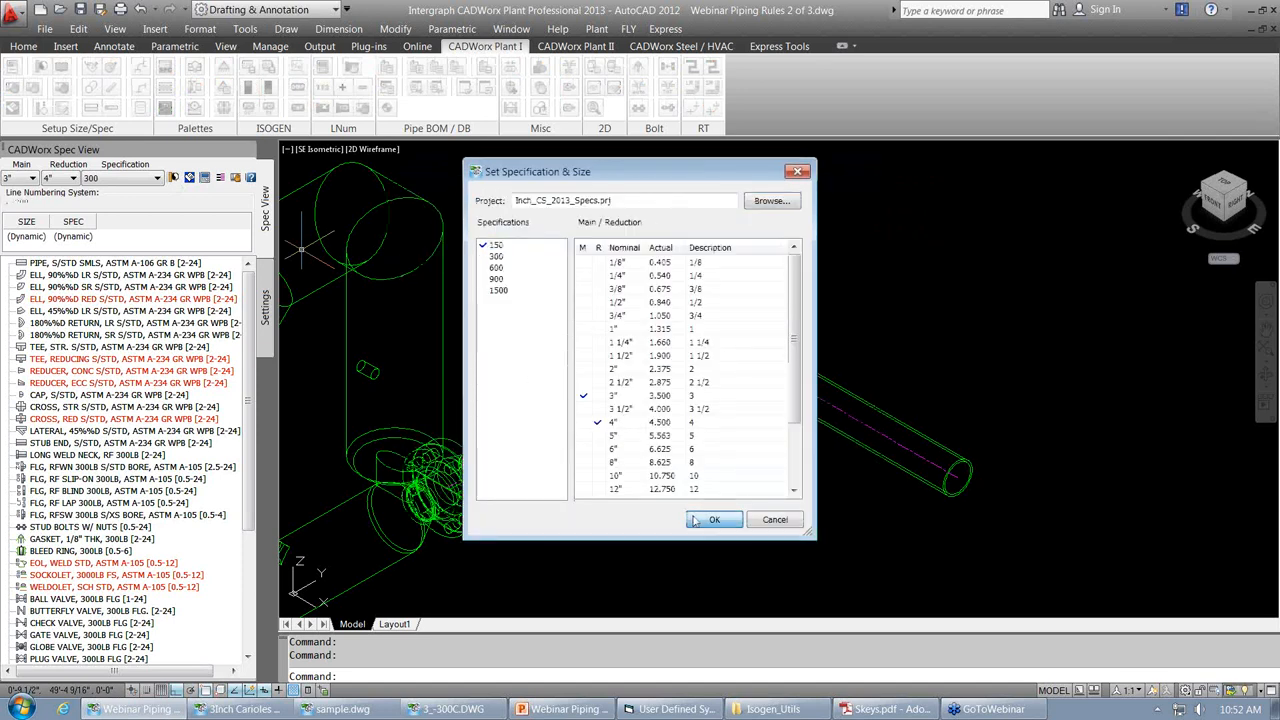
click(714, 520)
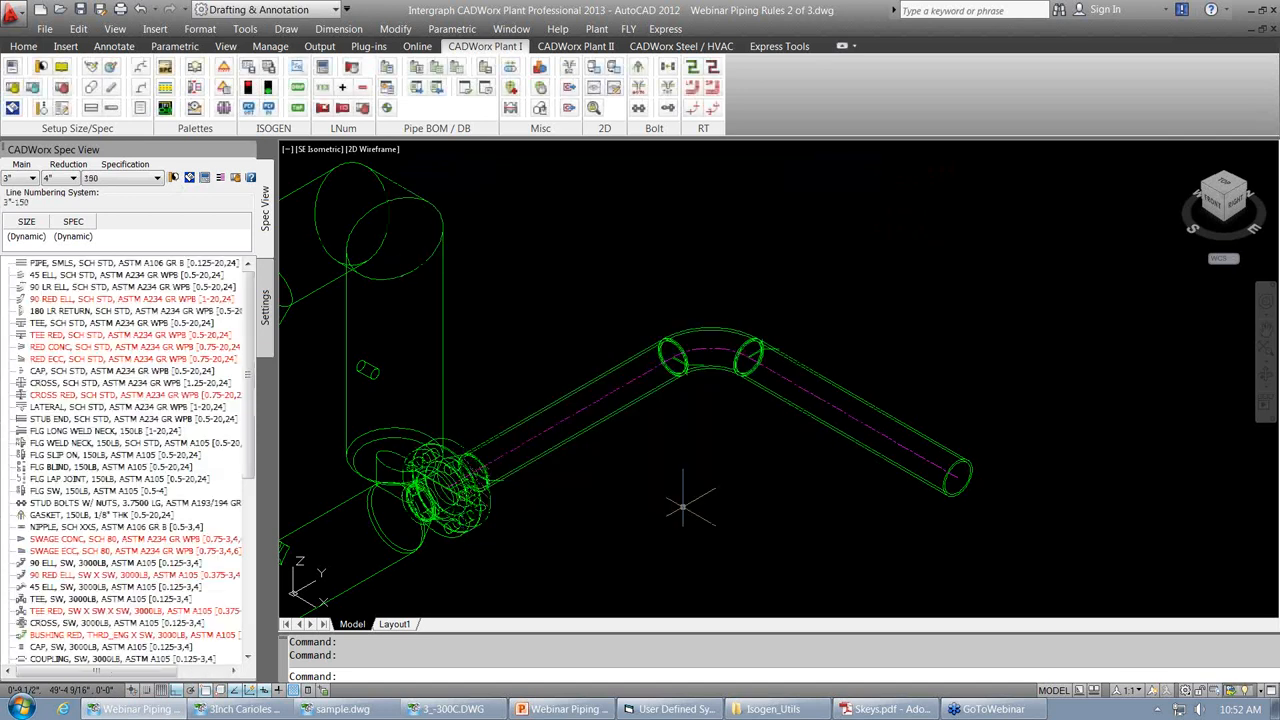
Set the main size to 6" and place a 150LB wafer butterfly valve on the open end of the side branch pipe.
middle_drag(629, 284, 727, 235)
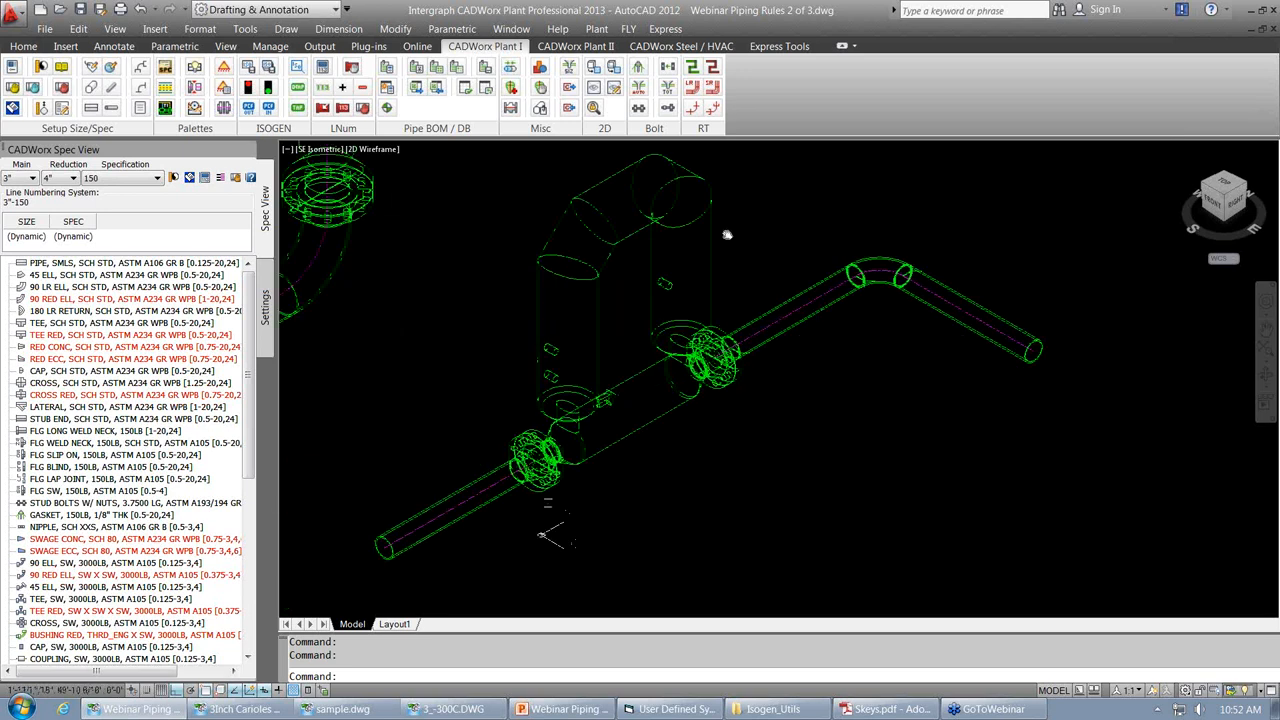
scroll(700, 360, up, 5)
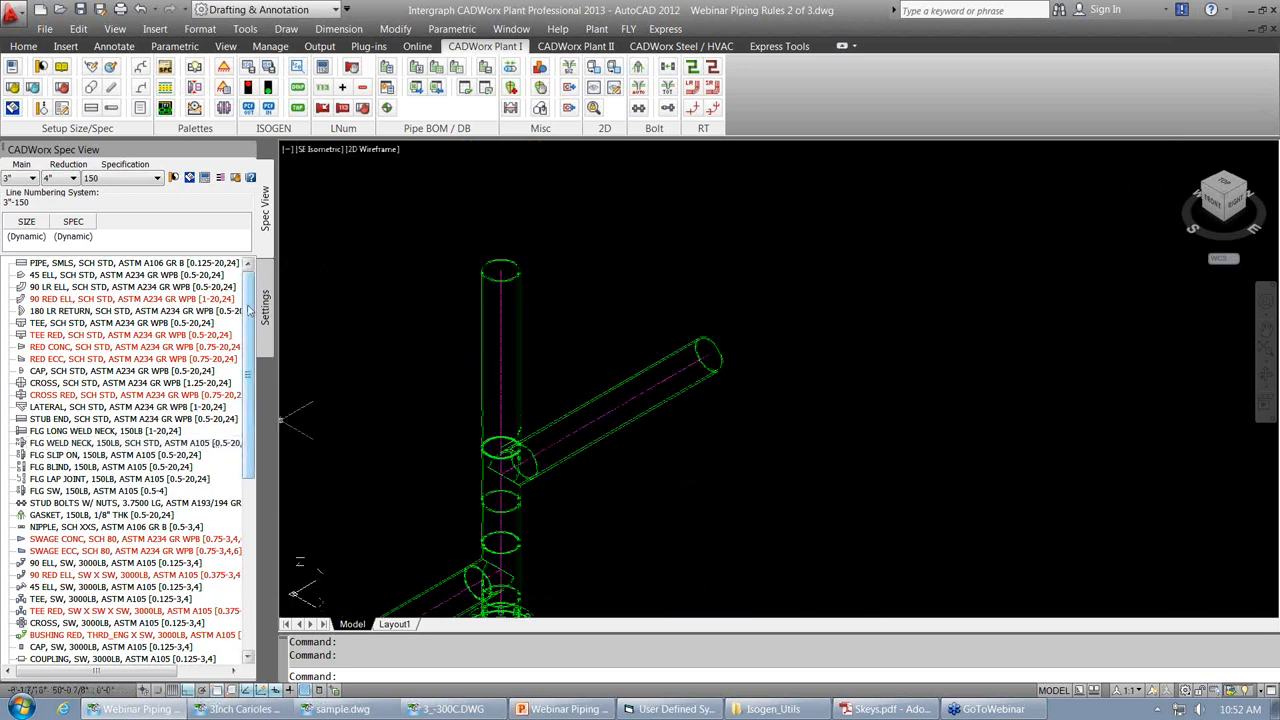
click(31, 177)
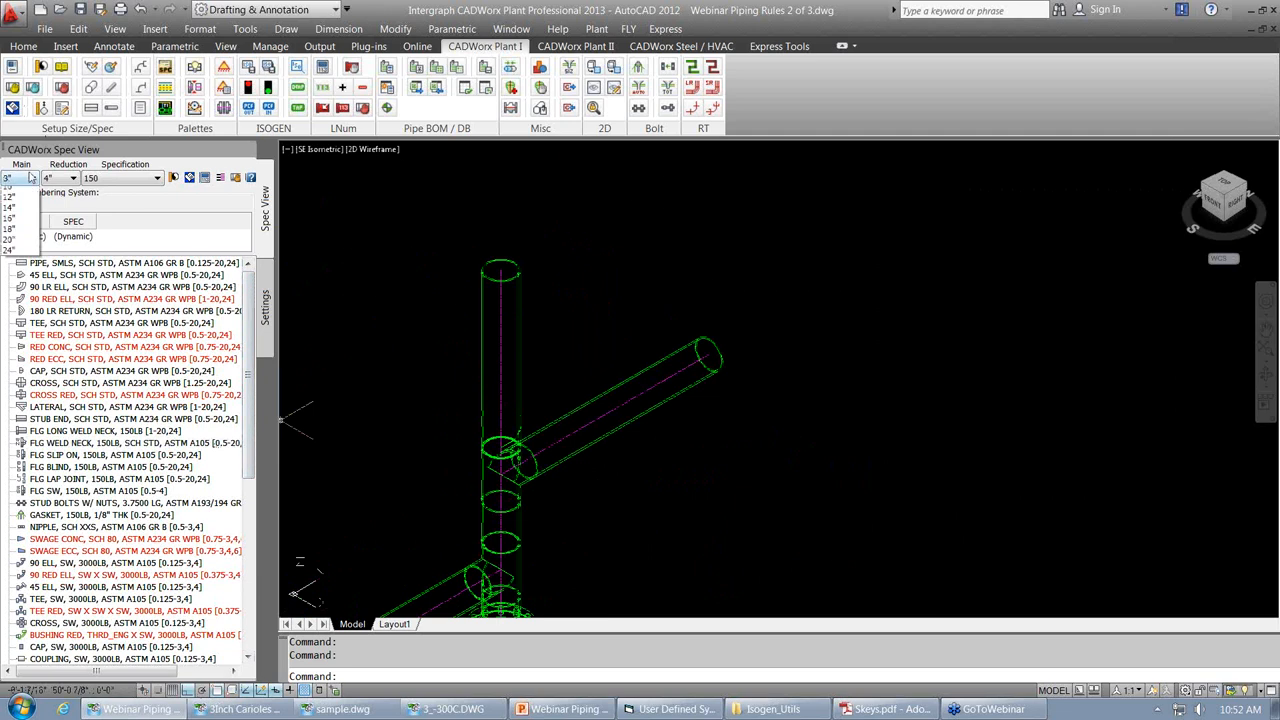
click(21, 350)
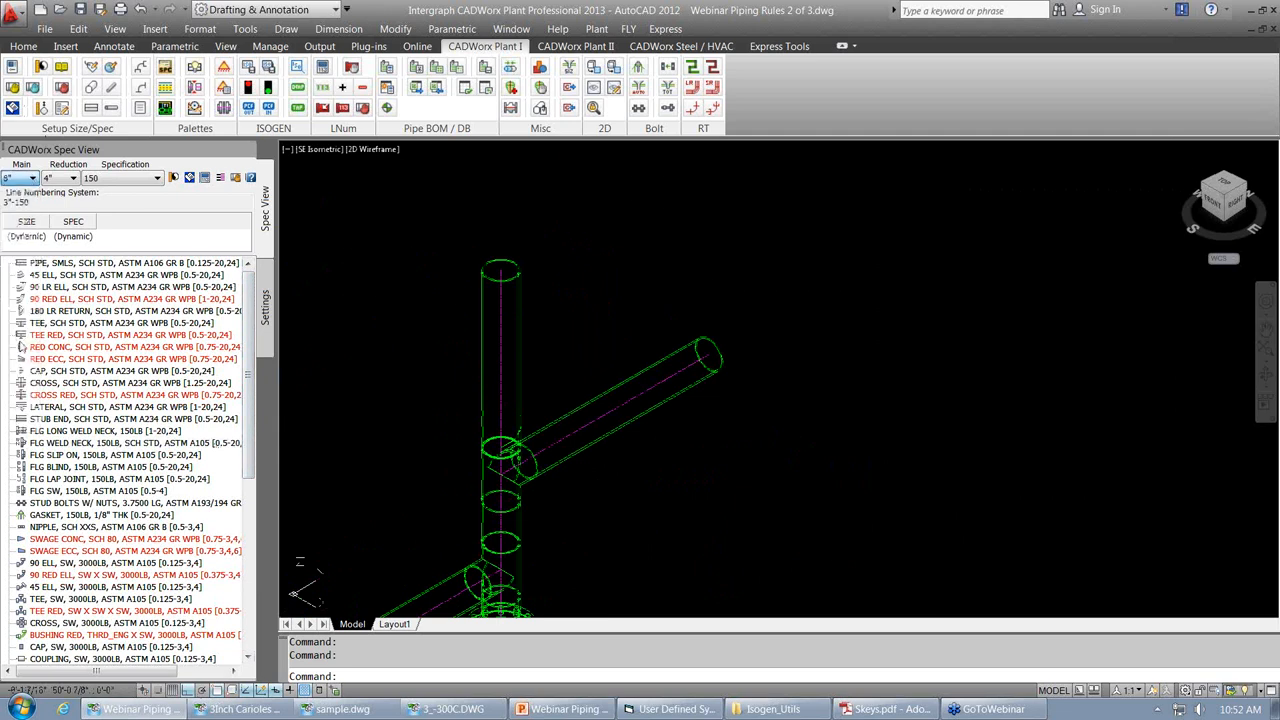
scroll(252, 343, down, 1)
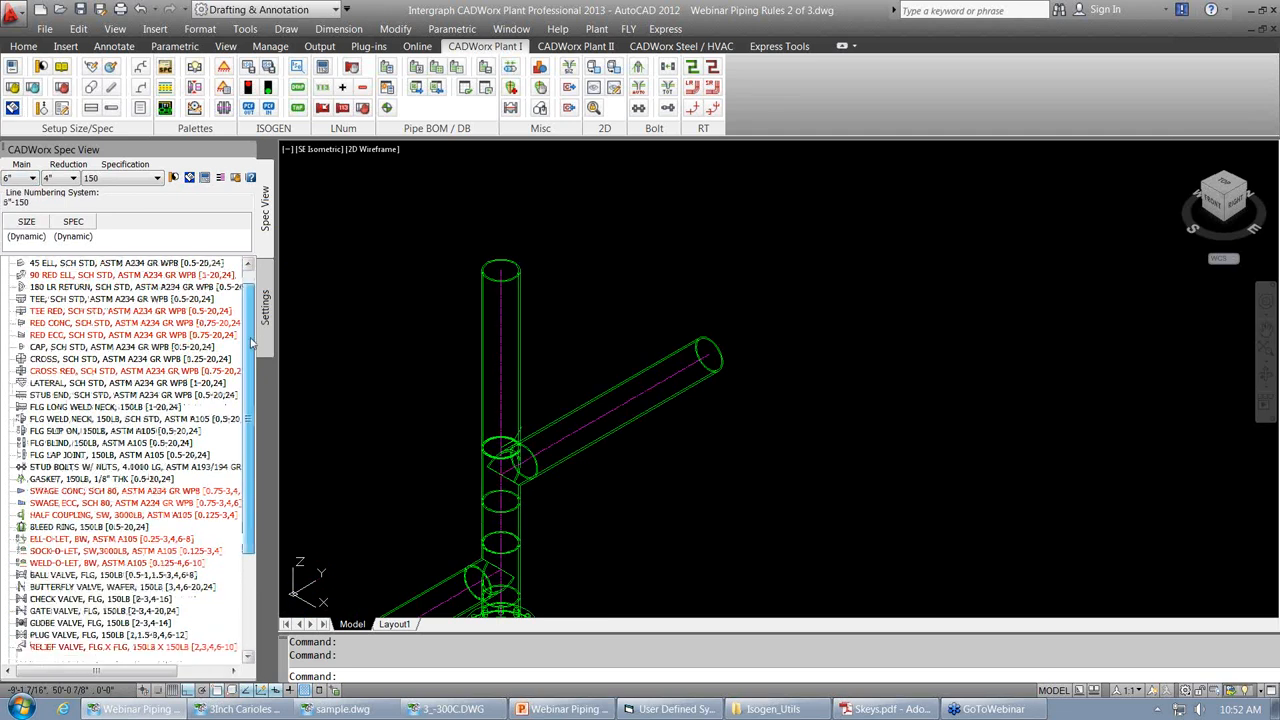
scroll(252, 343, down, 3)
click(110, 515)
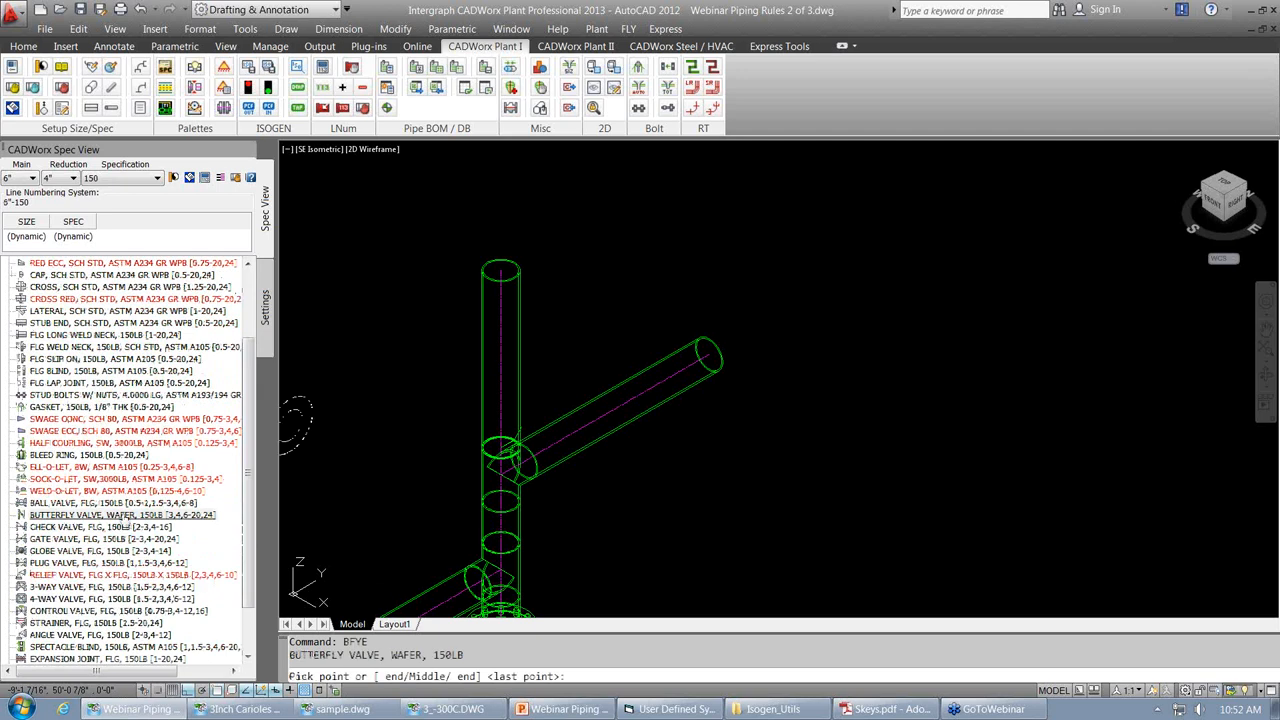
click(712, 354)
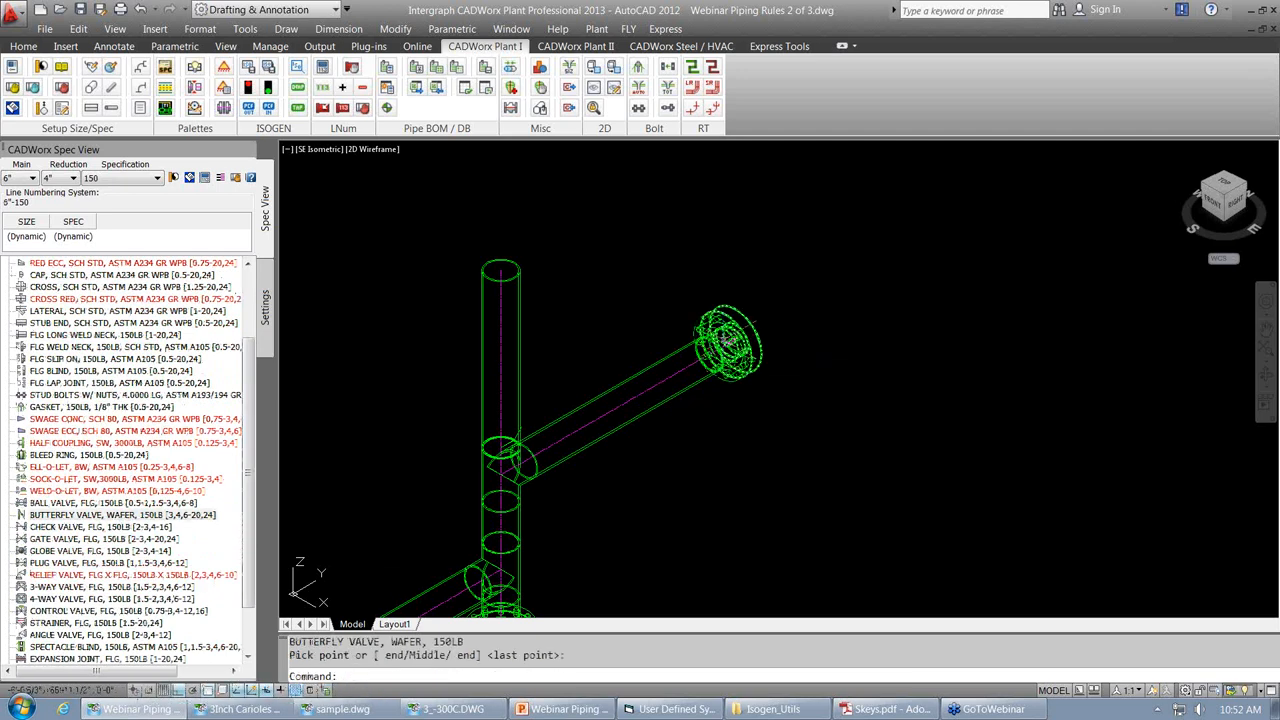
In the Top view, route a straight 6" pipe run onward from the butterfly valve's open face, with its mating flange, and end the routing.
scroll(730, 340, up, 4)
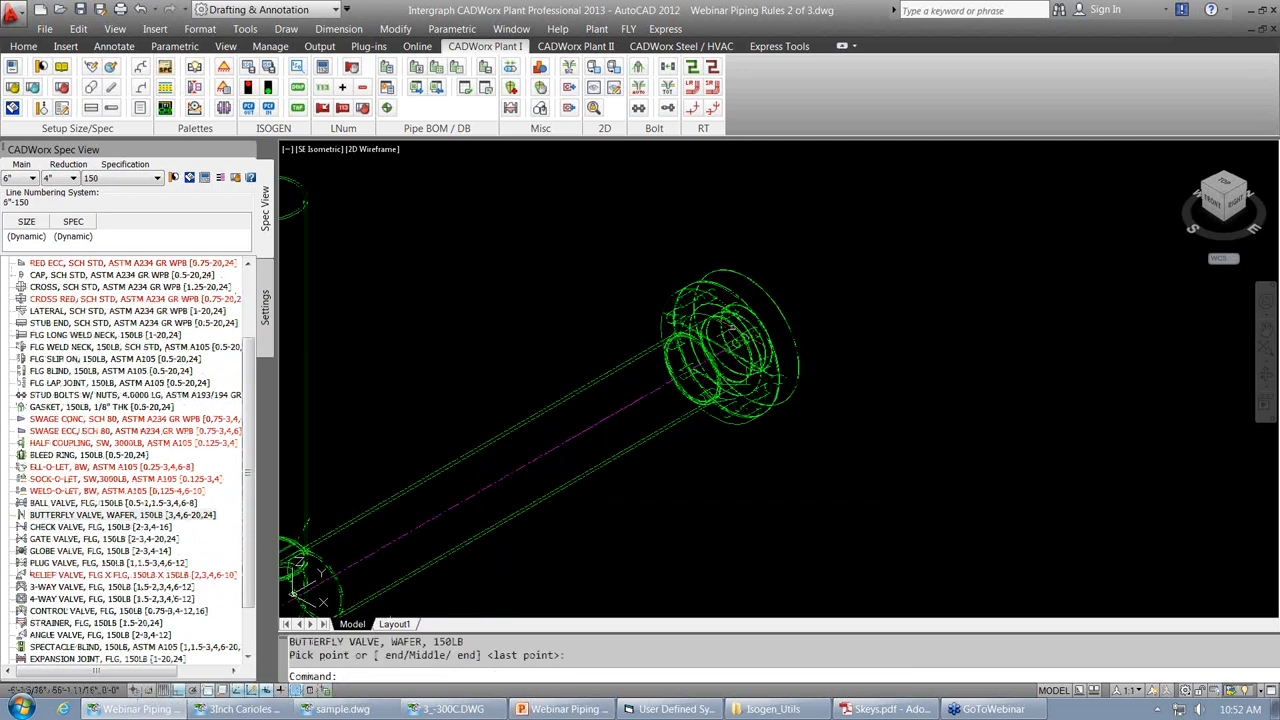
click(315, 151)
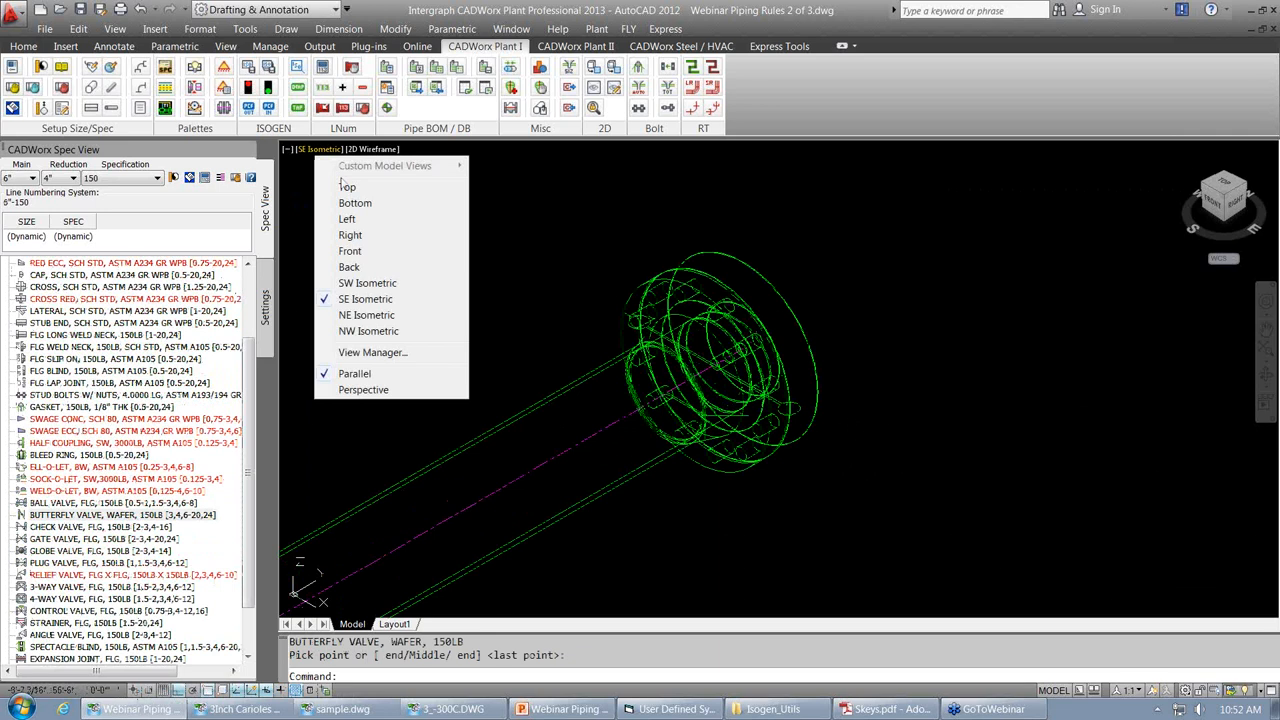
click(345, 182)
scroll(737, 238, up, 8)
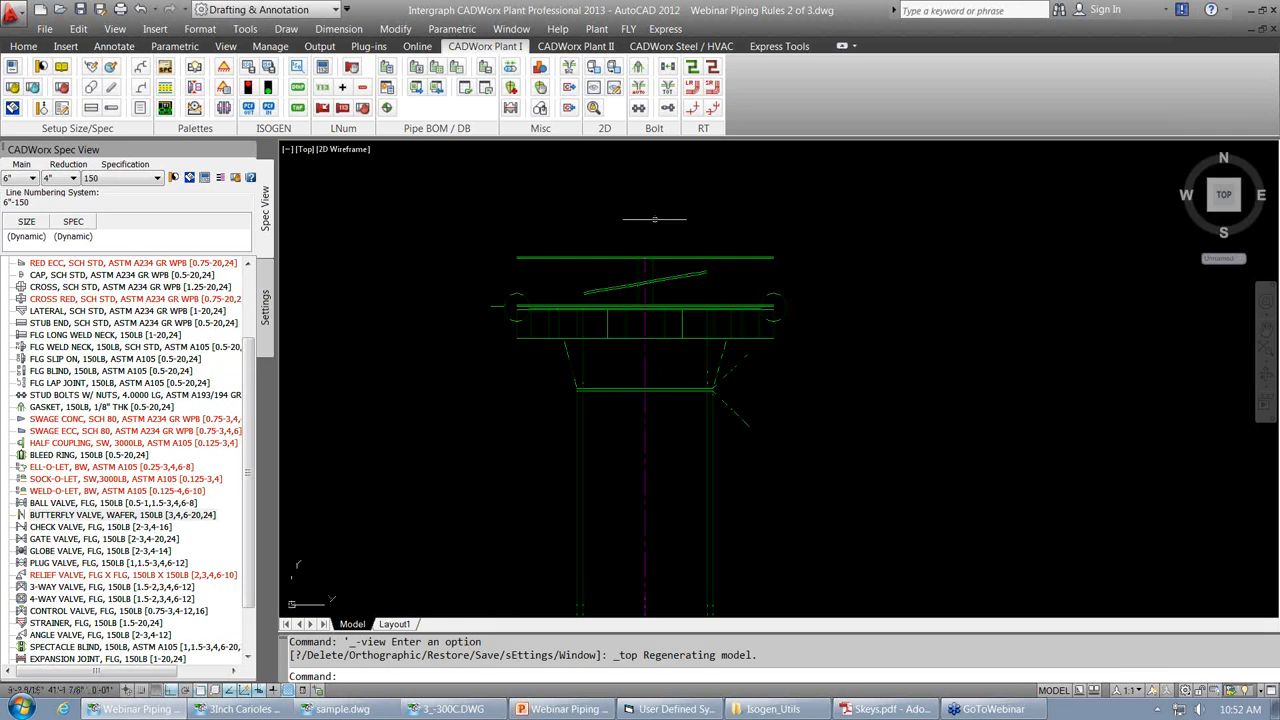
scroll(690, 242, down, 2)
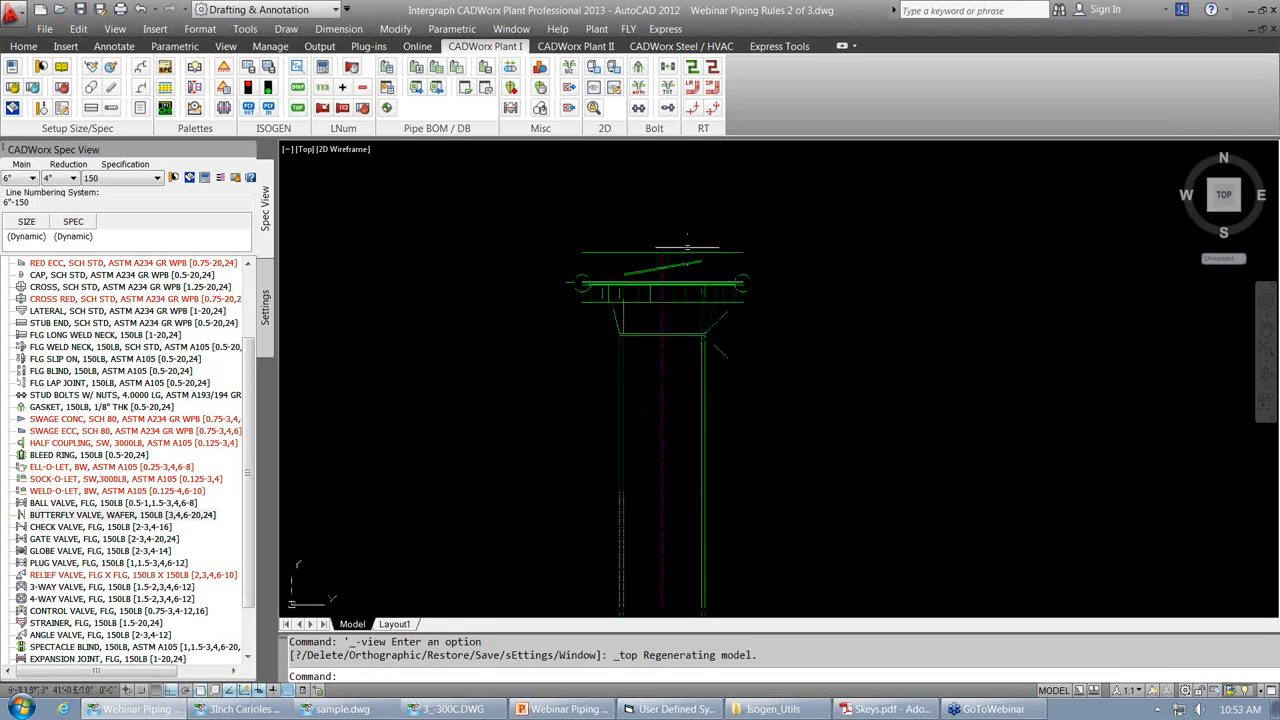
click(688, 252)
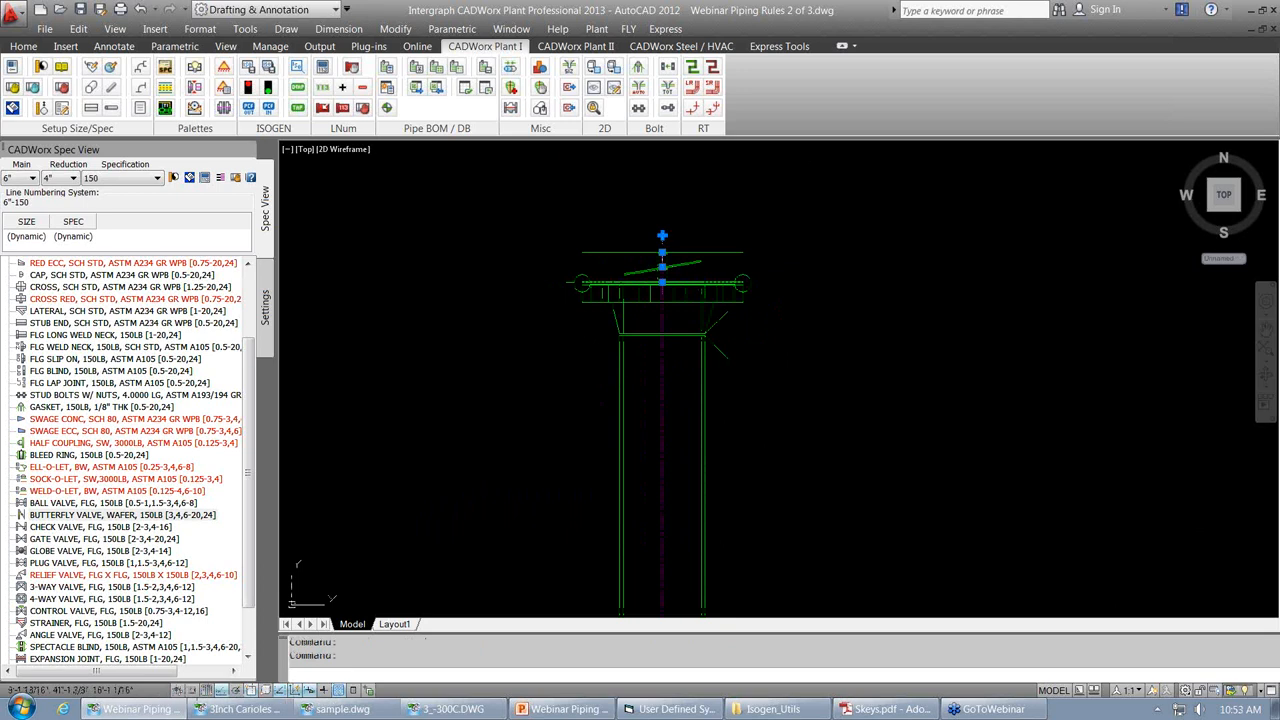
click(662, 235)
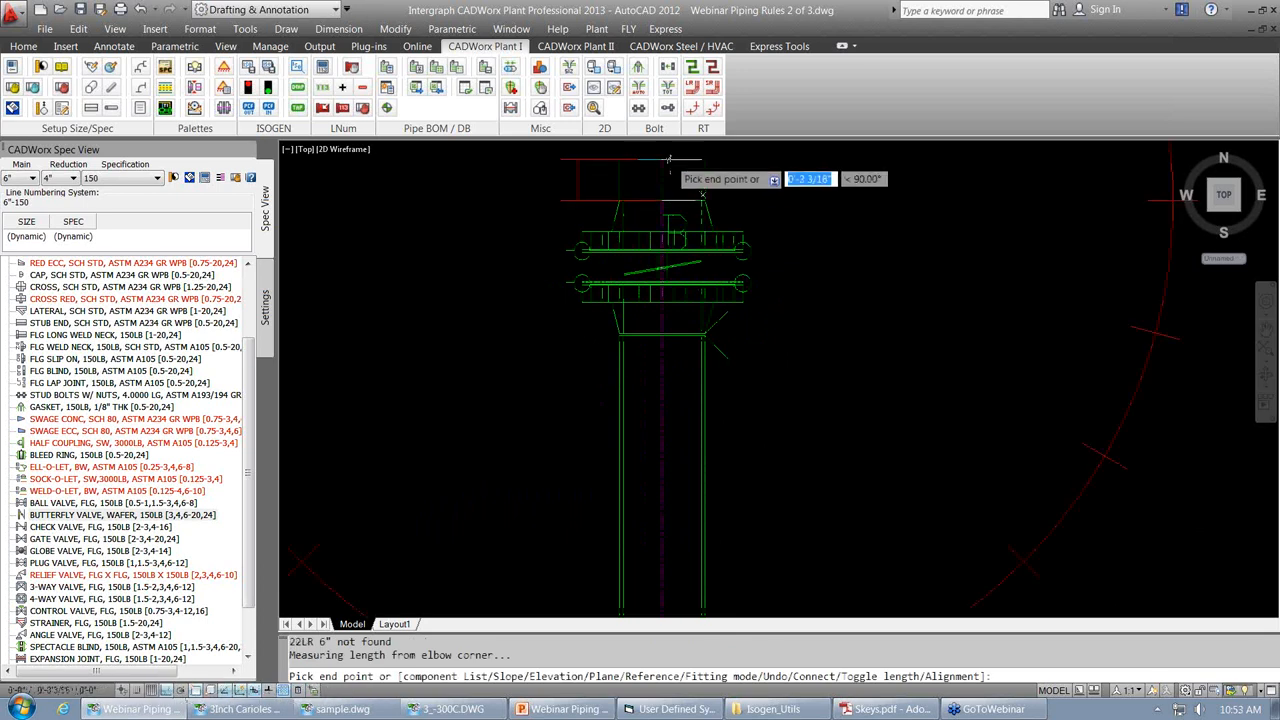
middle_drag(670, 158, 650, 314)
click(650, 235)
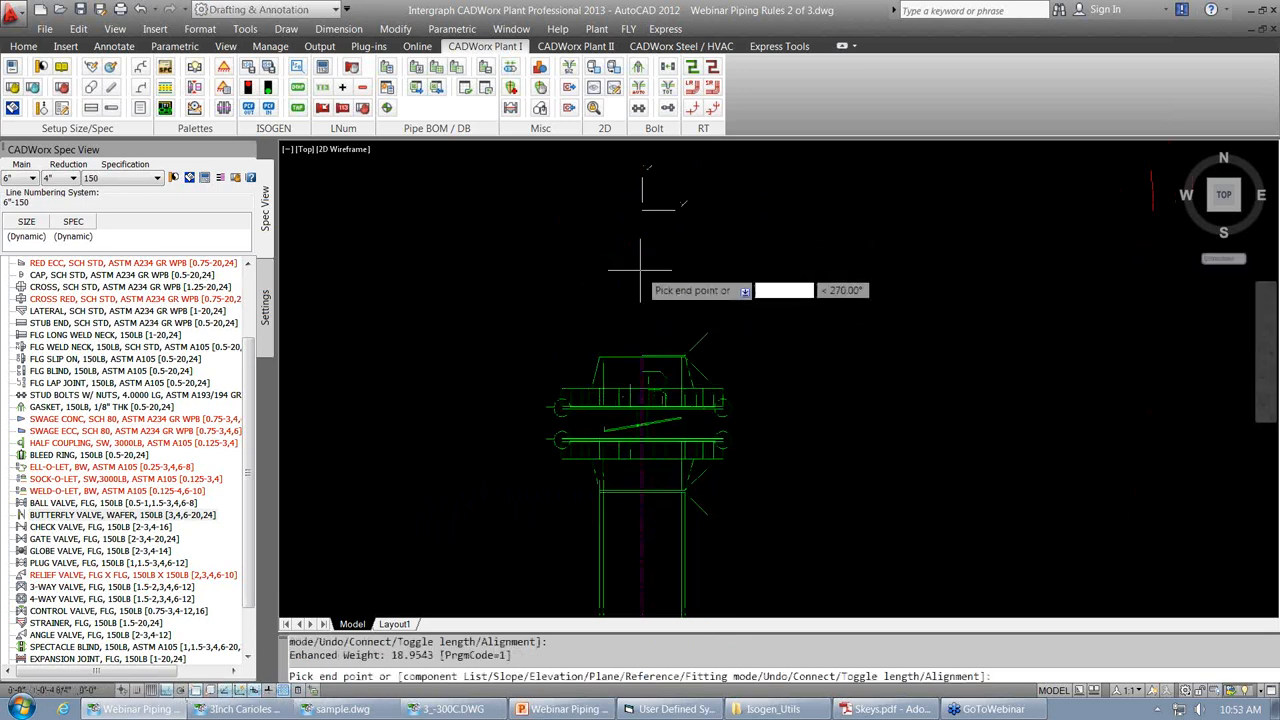
scroll(645, 262, down, 3)
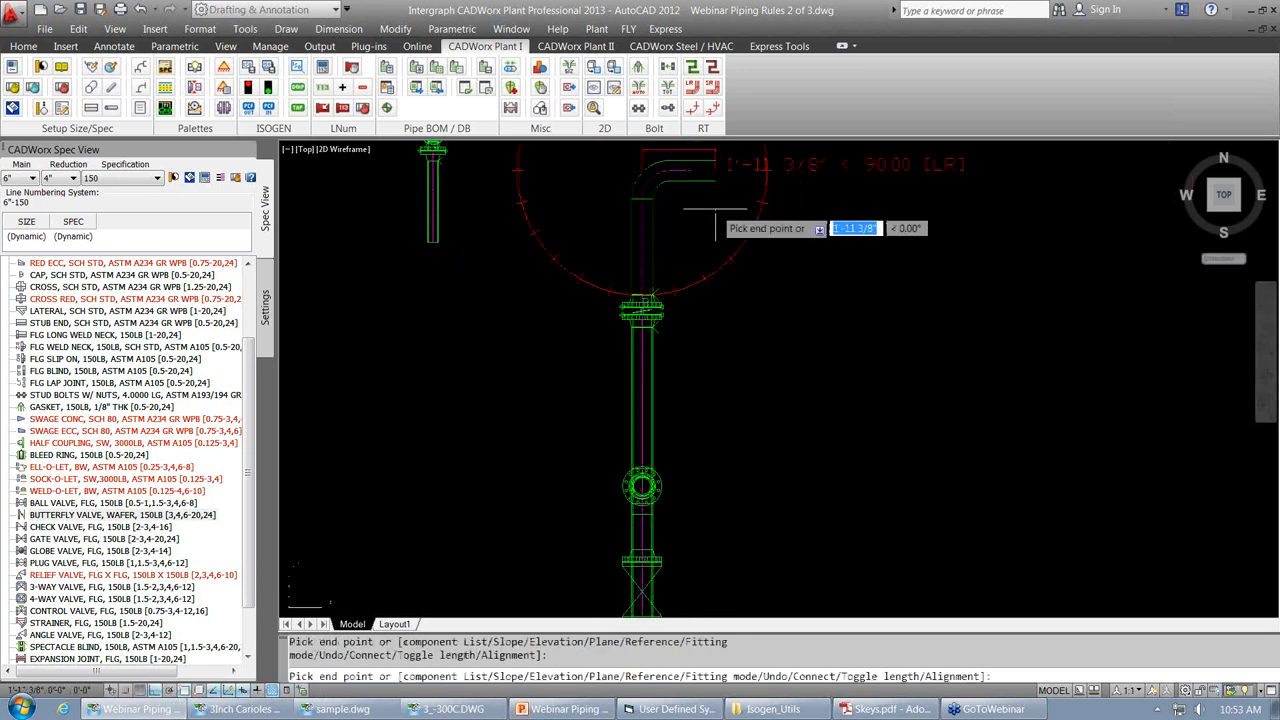
key(Return)
scroll(715, 209, up, 3)
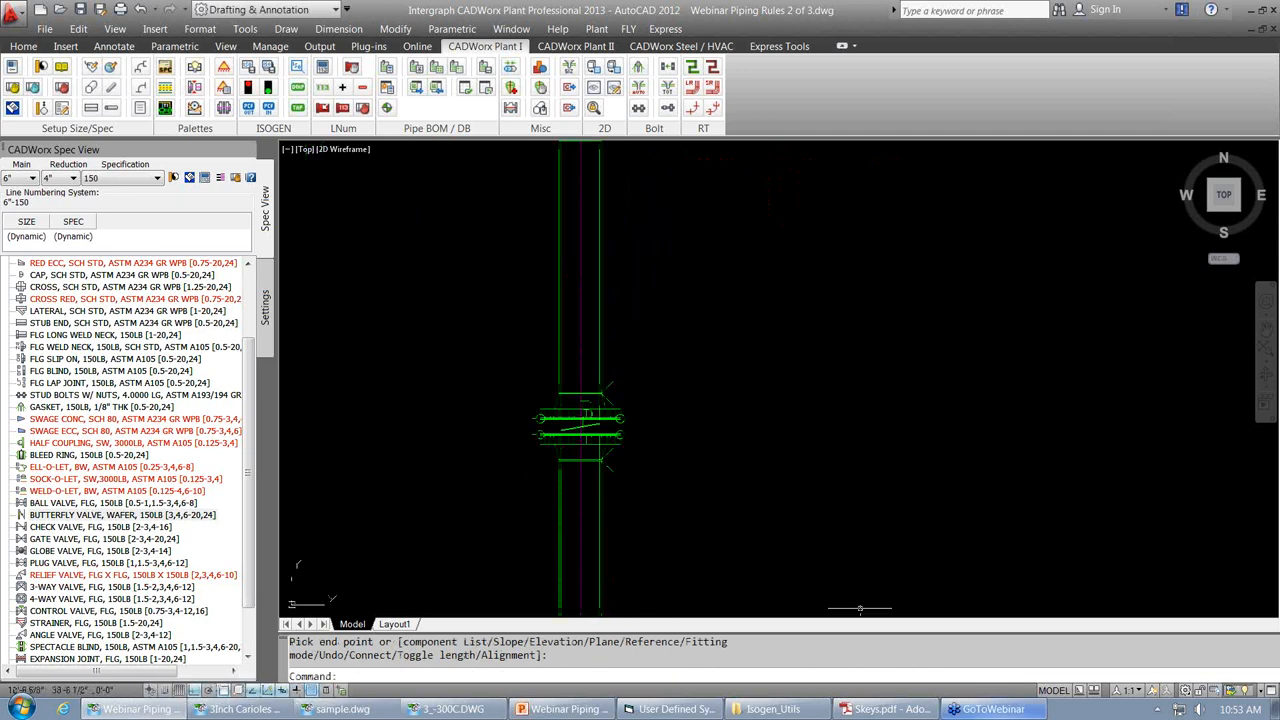
Set the model to the SE Isometric view and examine the flanged valves and branches along the routed piping.
click(992, 709)
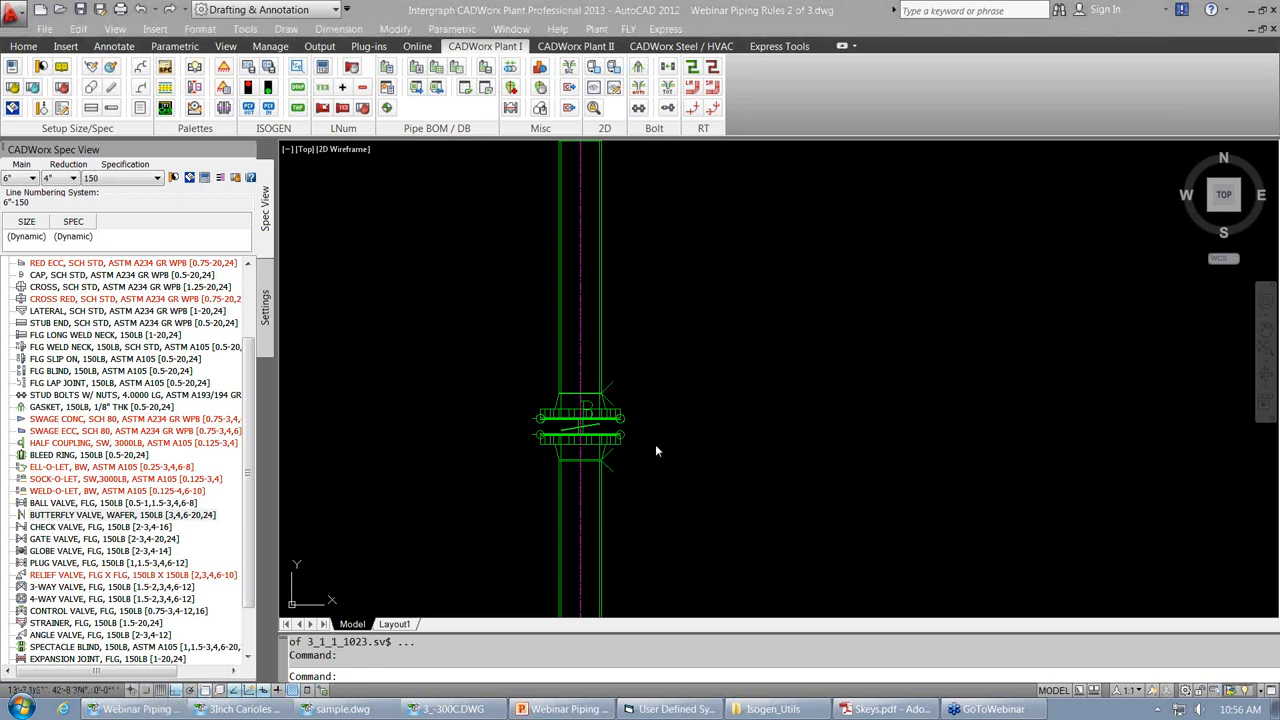
scroll(534, 415, up, 2)
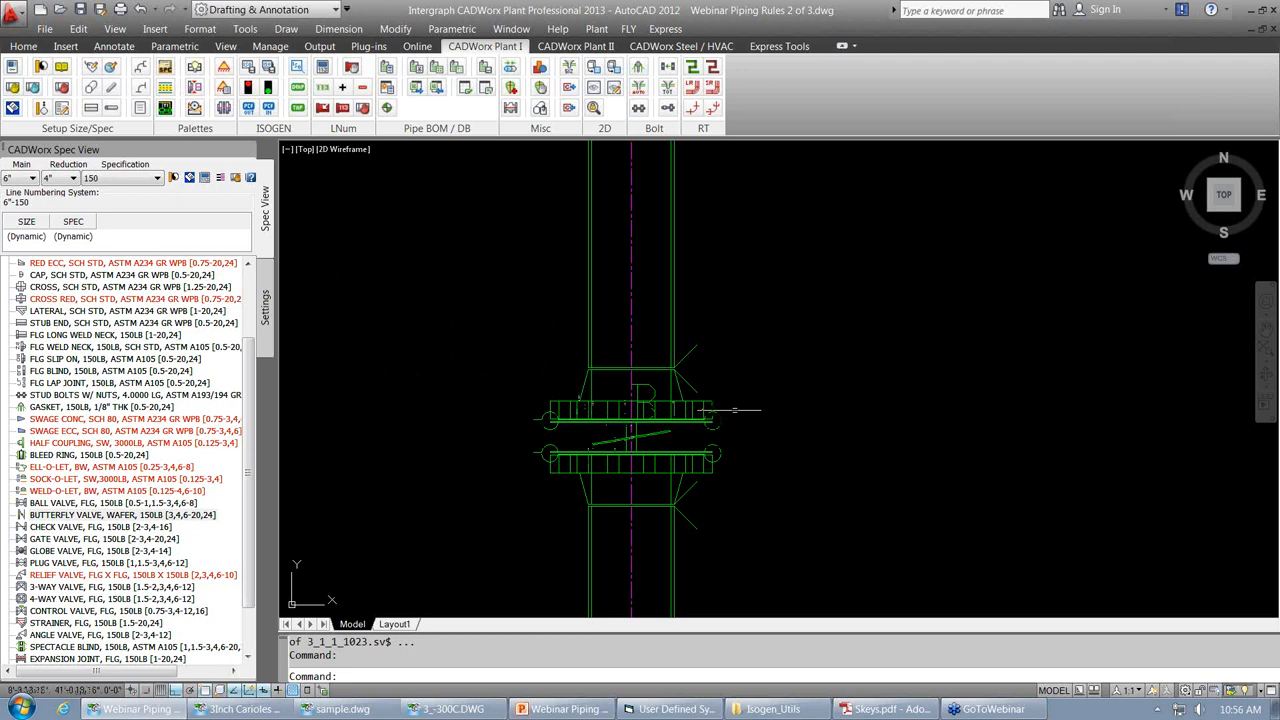
click(304, 150)
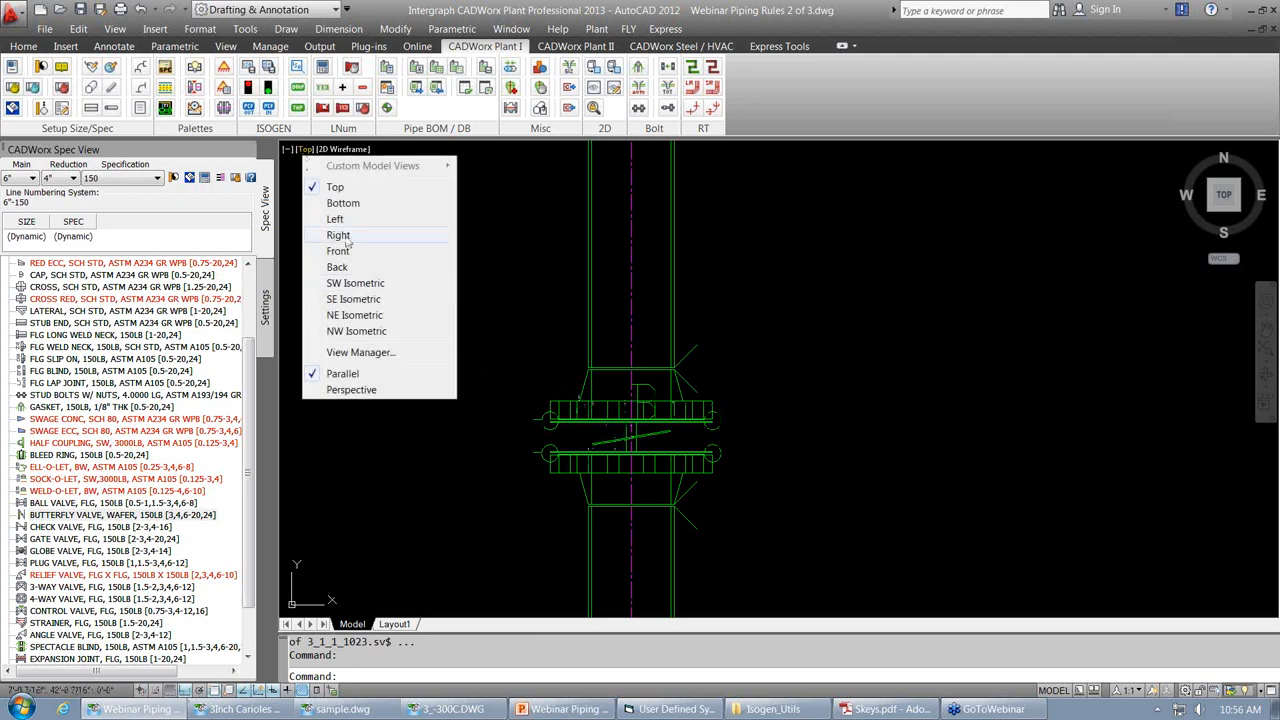
click(352, 299)
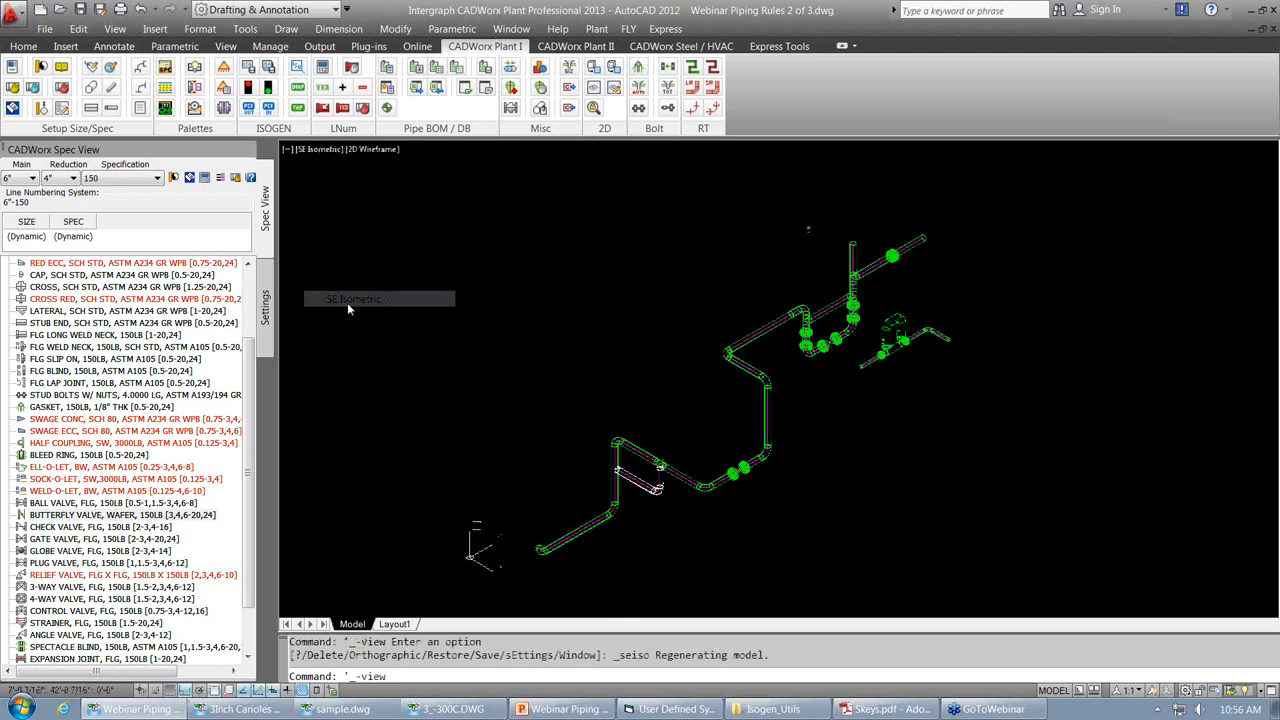
scroll(690, 385, up, 5)
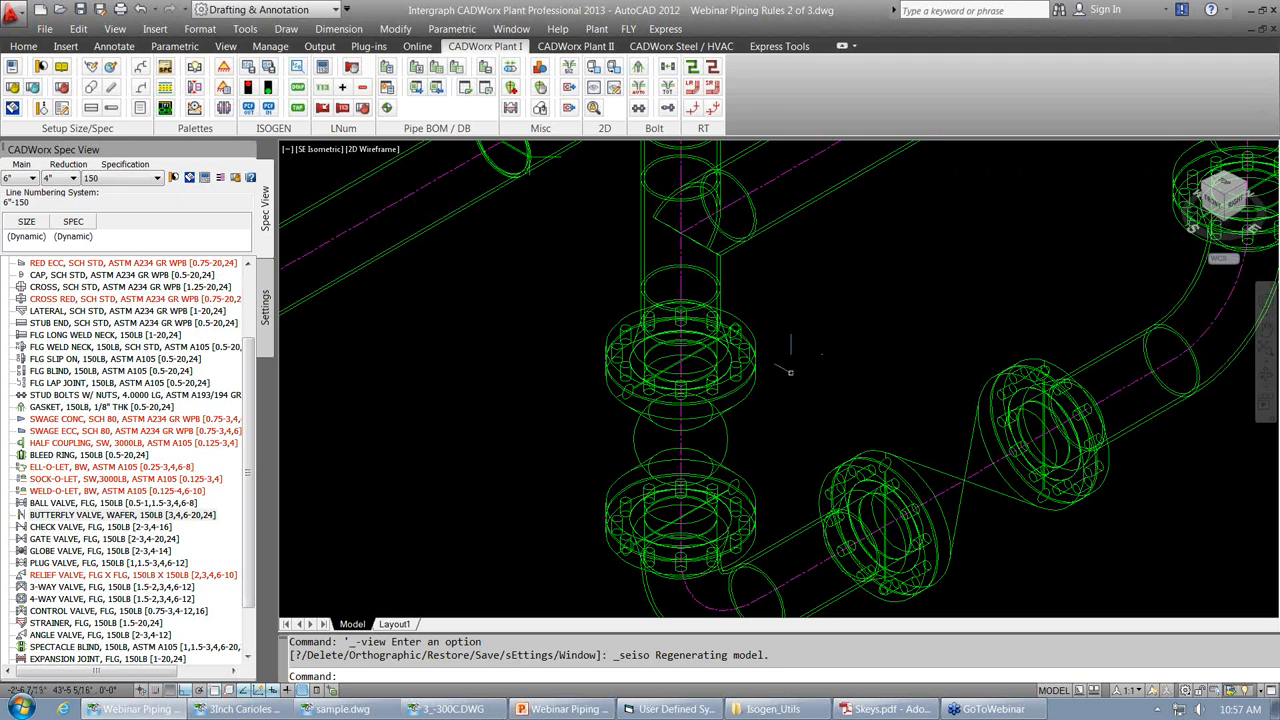
scroll(791, 370, down, 6)
middle_drag(873, 320, 600, 393)
scroll(771, 240, down, 2)
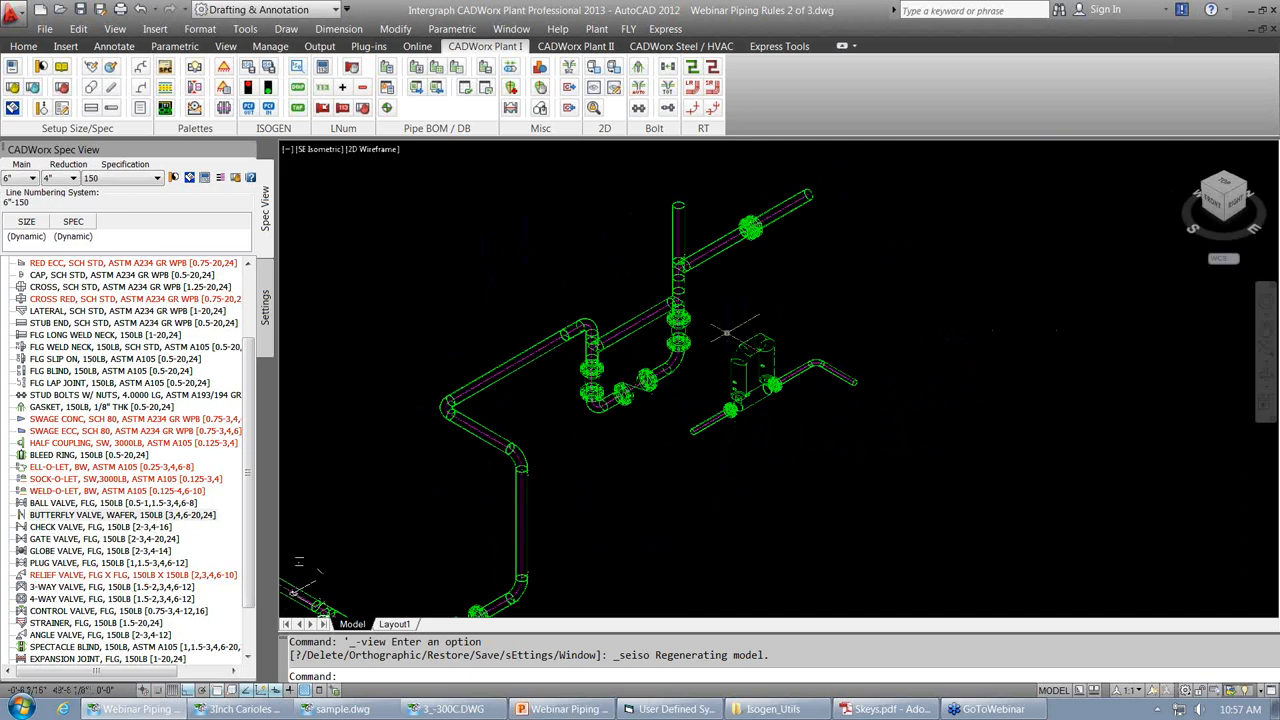
scroll(393, 285, up, 2)
Convert all piping components in the model, including the flow meter line, to 3D solid mode.
click(34, 89)
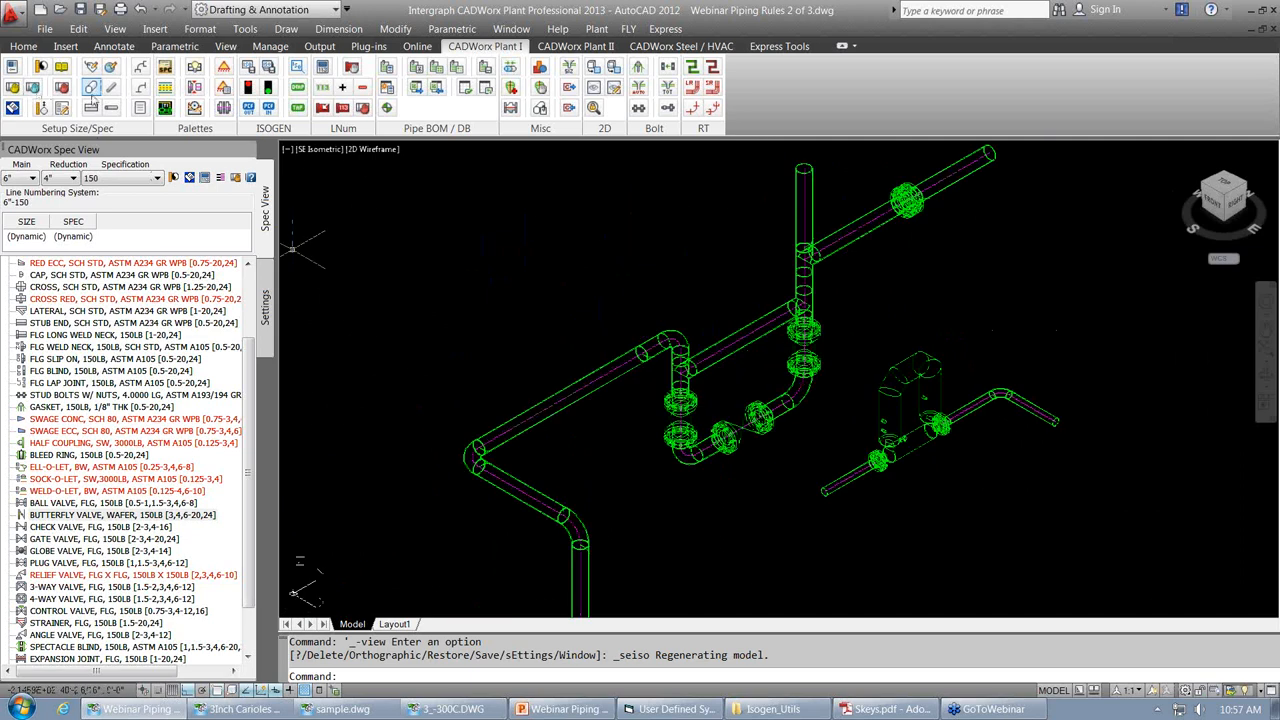
scroll(722, 410, down, 8)
click(822, 492)
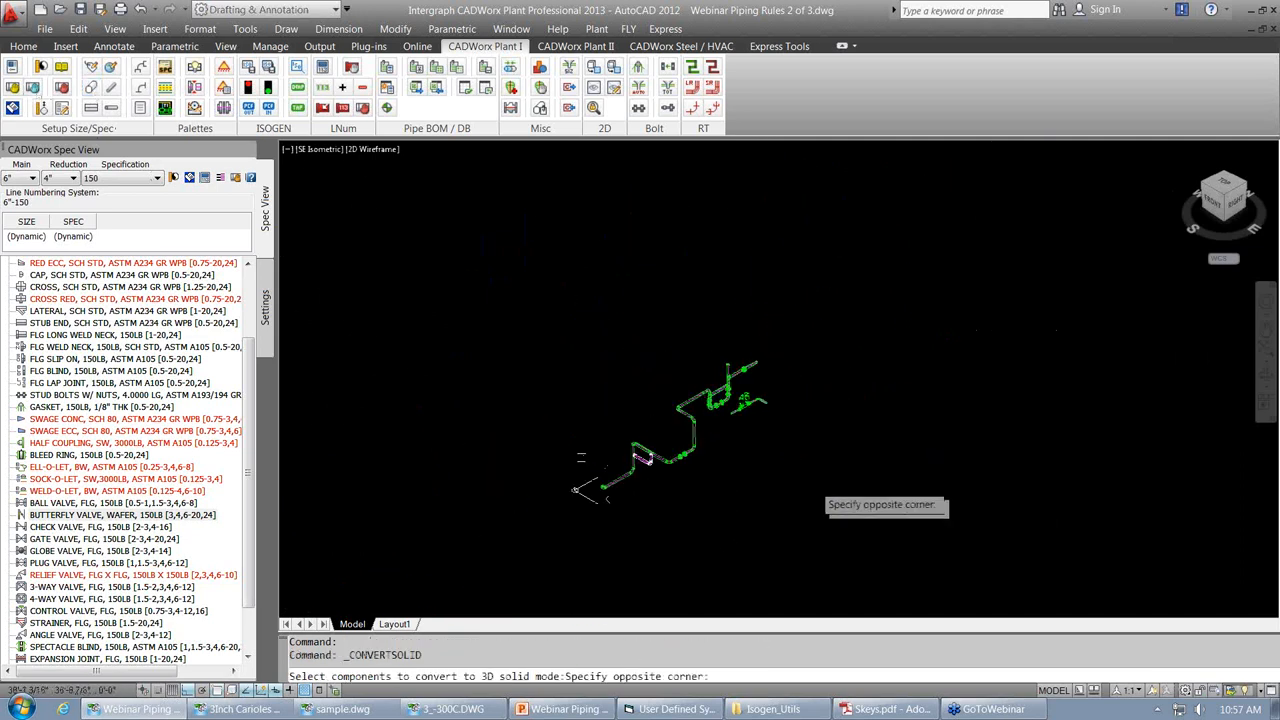
click(572, 324)
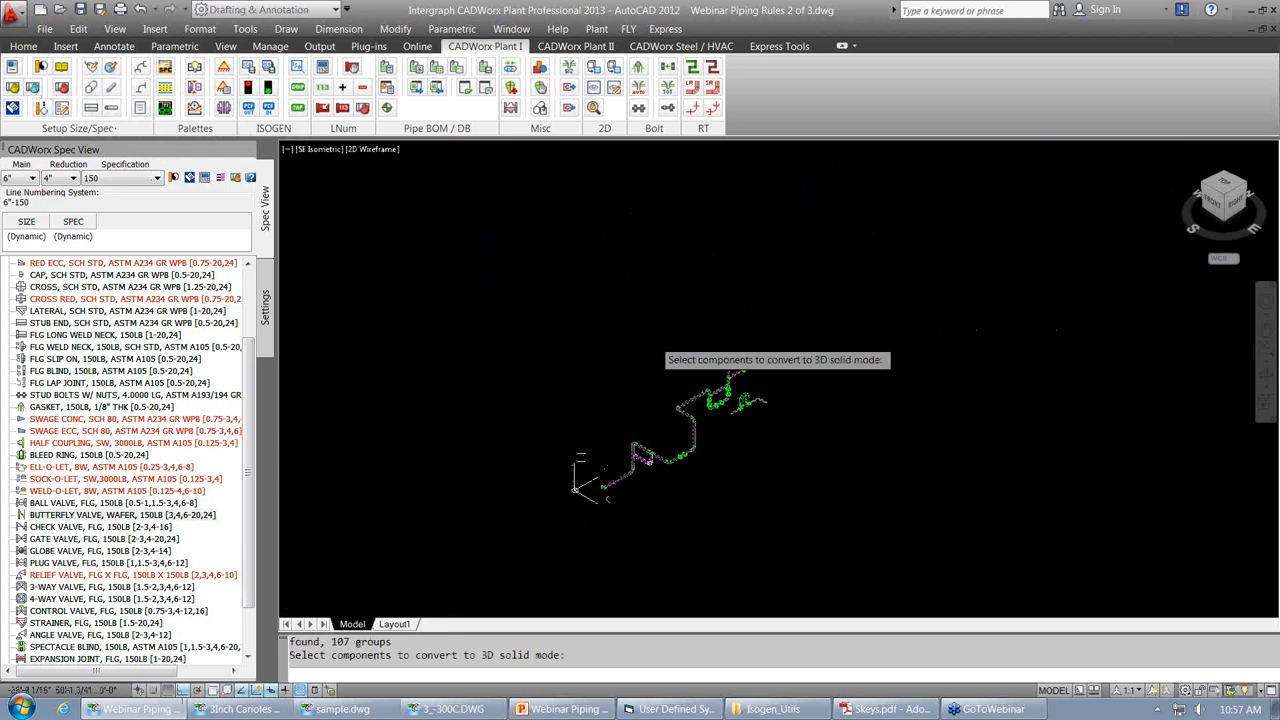
key(Return)
scroll(603, 418, up, 8)
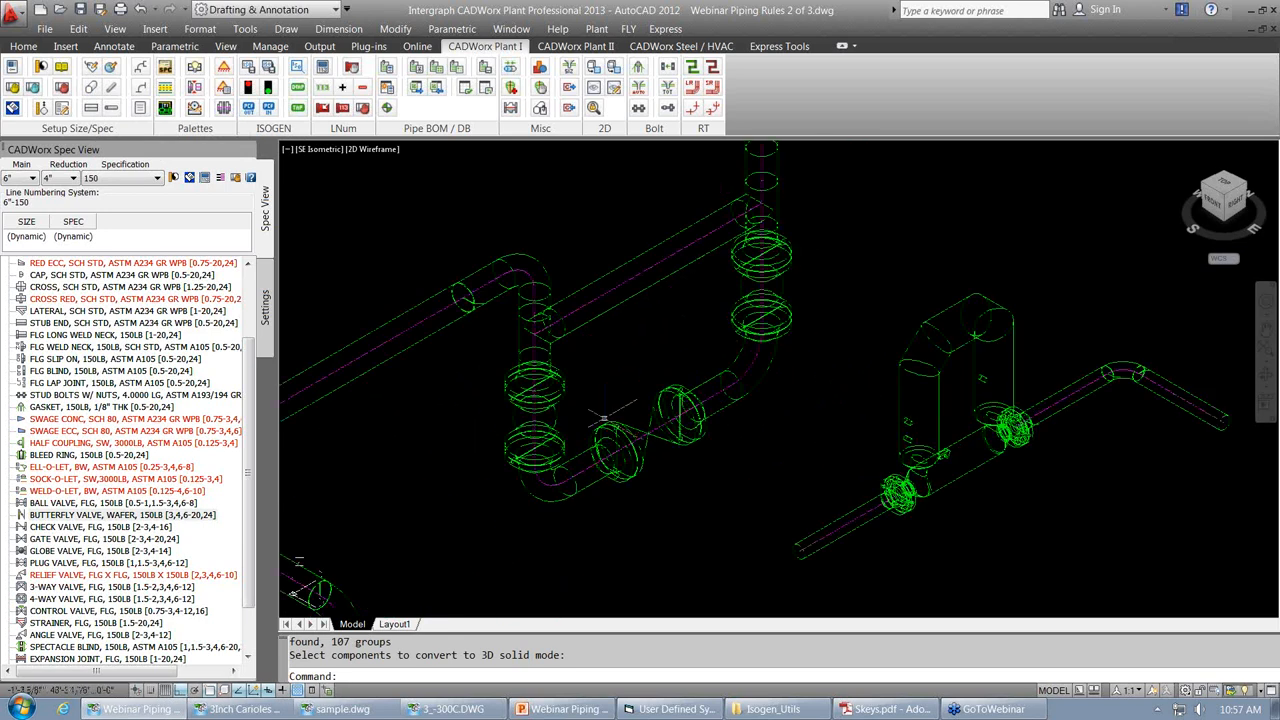